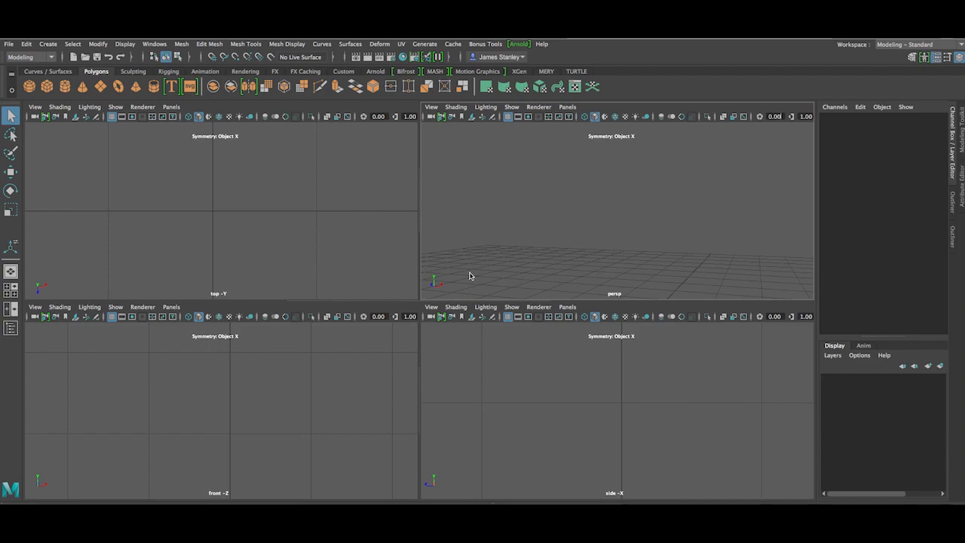
# Step: Create a polygon sphere at the origin and raise it to about 2.09 units on the Y axis
pyautogui.scroll(-10, 298, 247)
pyautogui.scroll(-9, 292, 377)
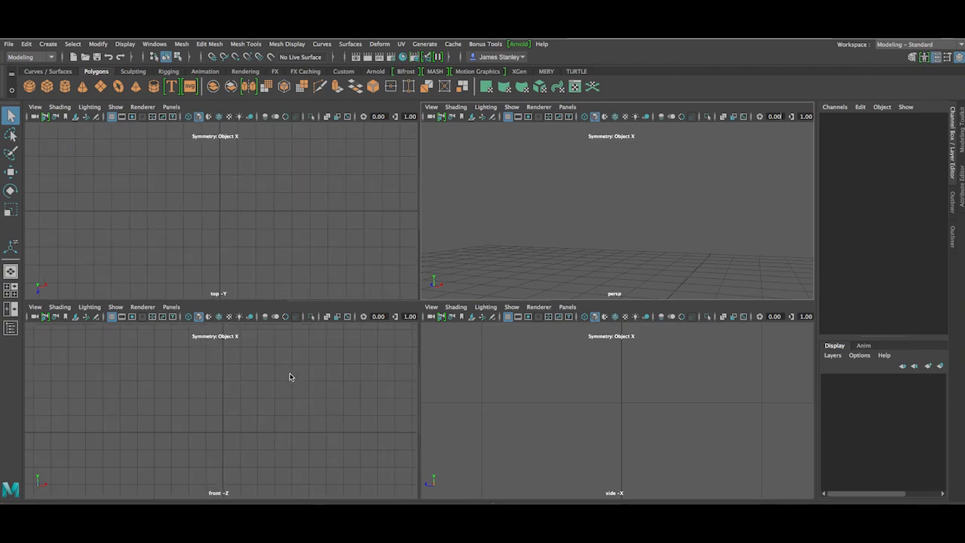
pyautogui.scroll(-8, 491, 378)
pyautogui.scroll(-2, 496, 250)
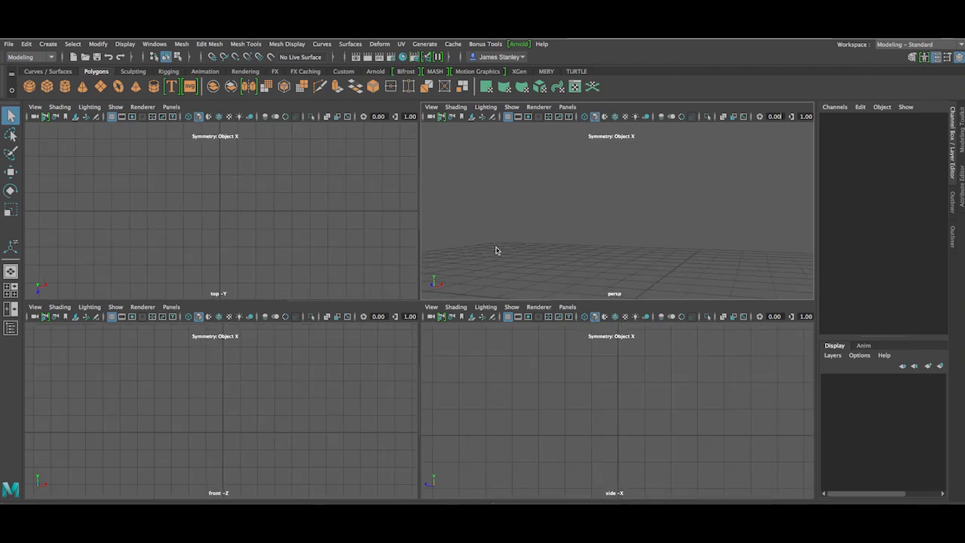
pyautogui.scroll(-2, 513, 226)
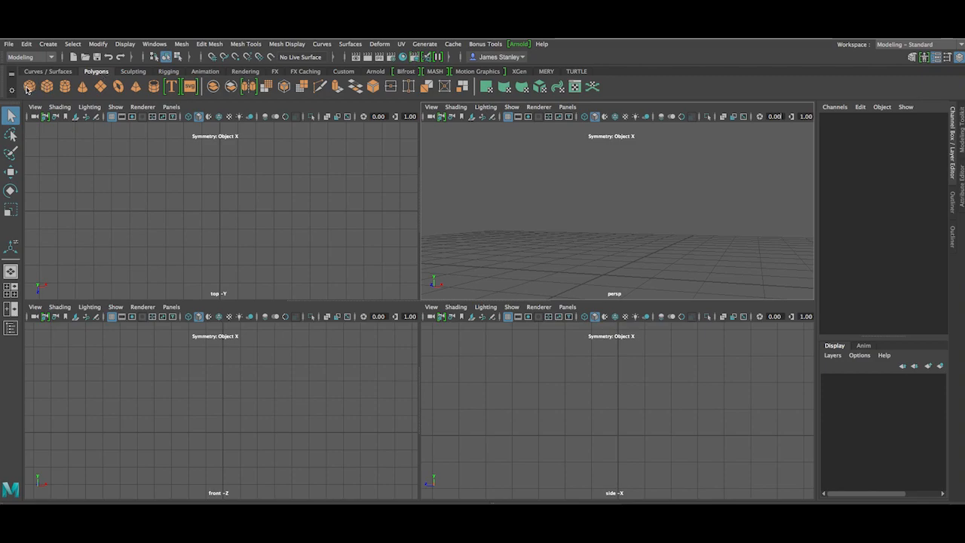
pyautogui.click(29, 86)
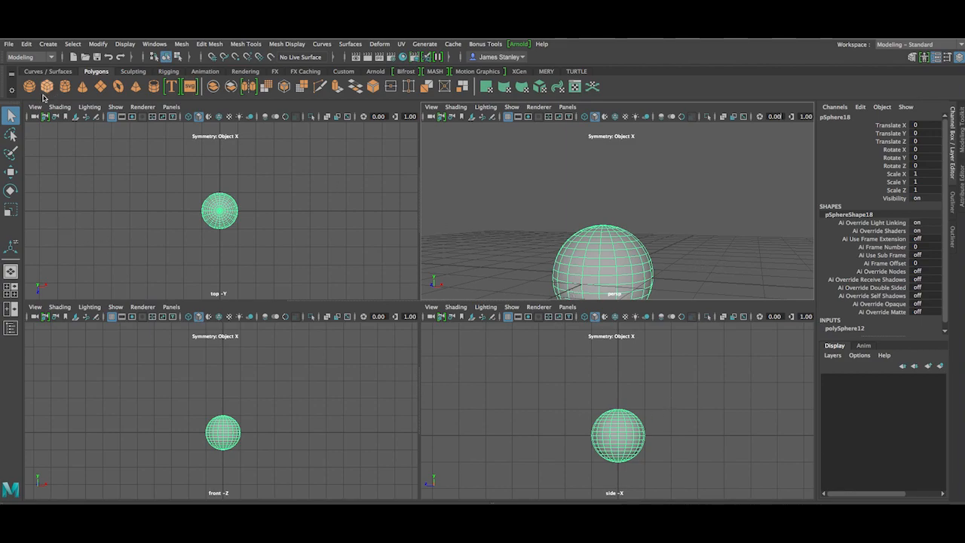
pyautogui.click(11, 172)
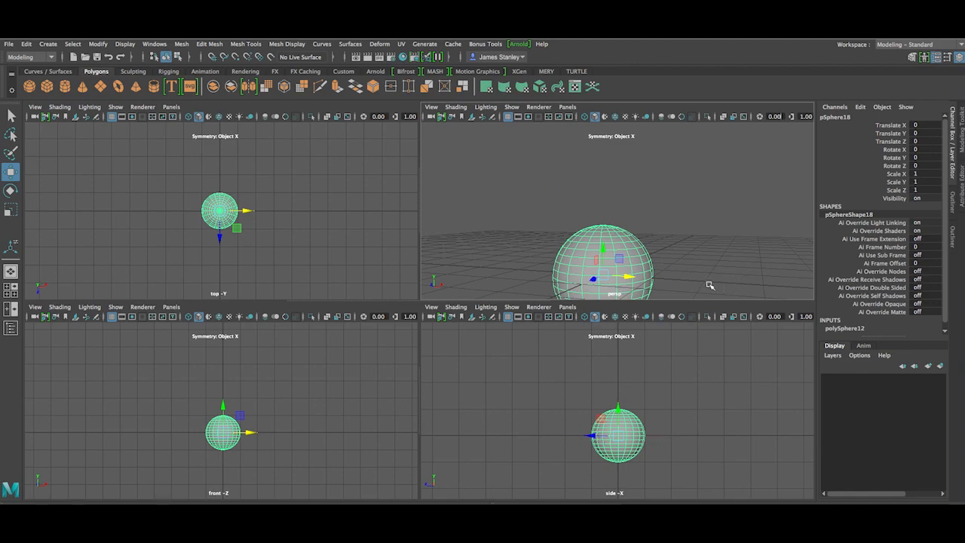
pyautogui.moveTo(618, 405); pyautogui.dragTo(617, 350)
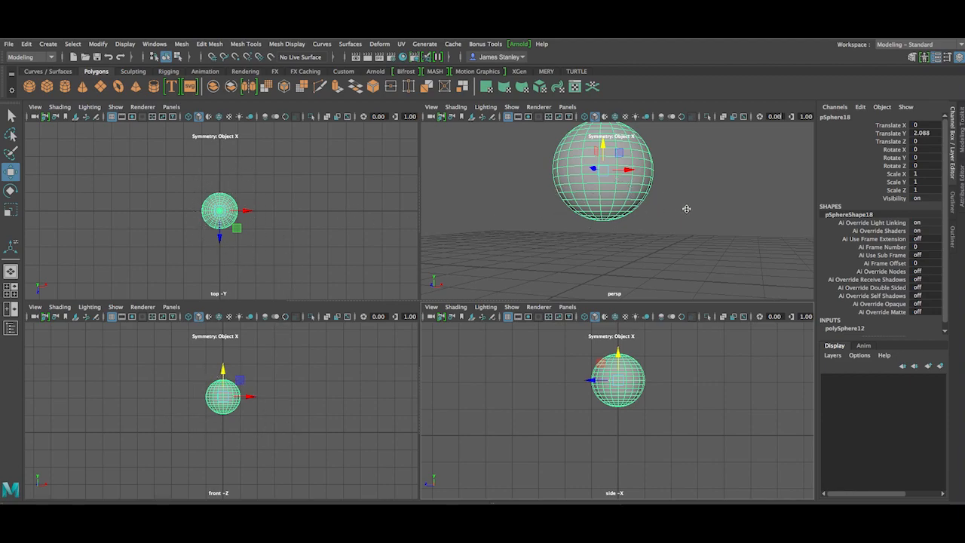
pyautogui.moveTo(687, 208); pyautogui.dragTo(676, 211)
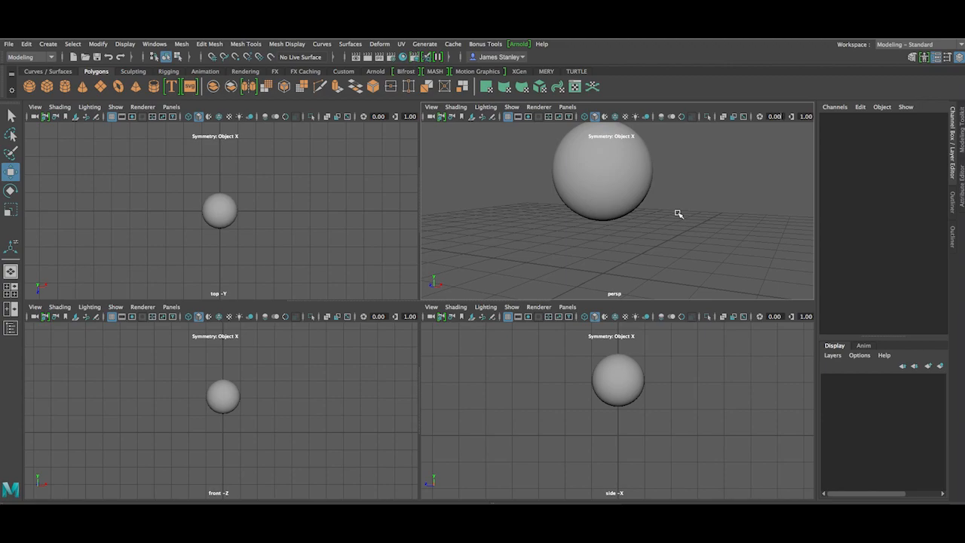
# Step: Create a polygon cylinder and raise it to about 3.26 on Y so its base overlaps the sphere
pyautogui.keyDown('alt'); pyautogui.moveTo(678, 214); pyautogui.dragTo(652, 246); pyautogui.keyUp('alt')
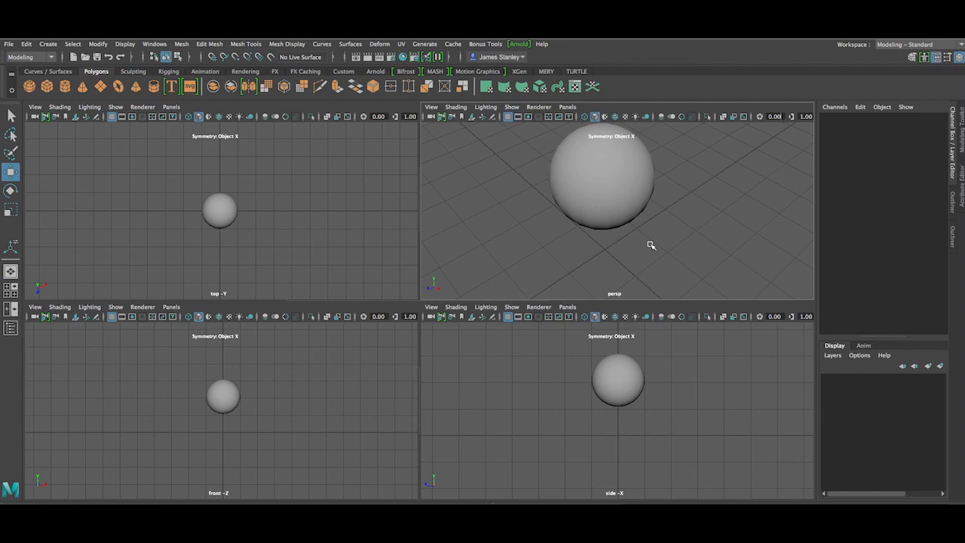
pyautogui.moveTo(651, 246)
pyautogui.keyDown('alt'); pyautogui.mouseDown()
pyautogui.moveTo(723, 209)
pyautogui.moveTo(665, 207)
pyautogui.moveTo(702, 212)
pyautogui.moveTo(693, 217)
pyautogui.moveTo(658, 209)
pyautogui.moveTo(684, 219)
pyautogui.moveTo(711, 213)
pyautogui.moveTo(739, 186)
pyautogui.moveTo(651, 217)
pyautogui.moveTo(726, 250)
pyautogui.moveTo(791, 259)
pyautogui.moveTo(674, 267)
pyautogui.moveTo(626, 226)
pyautogui.moveTo(700, 211)
pyautogui.moveTo(689, 214)
pyautogui.mouseUp(); pyautogui.keyUp('alt')
pyautogui.scroll(-1, 688, 214)
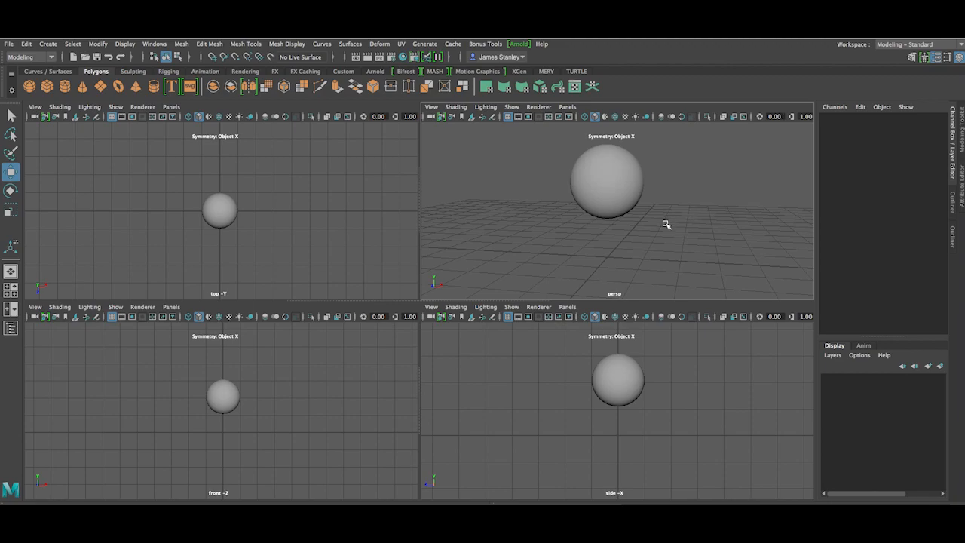
pyautogui.scroll(2, 656, 229)
pyautogui.scroll(-1, 655, 230)
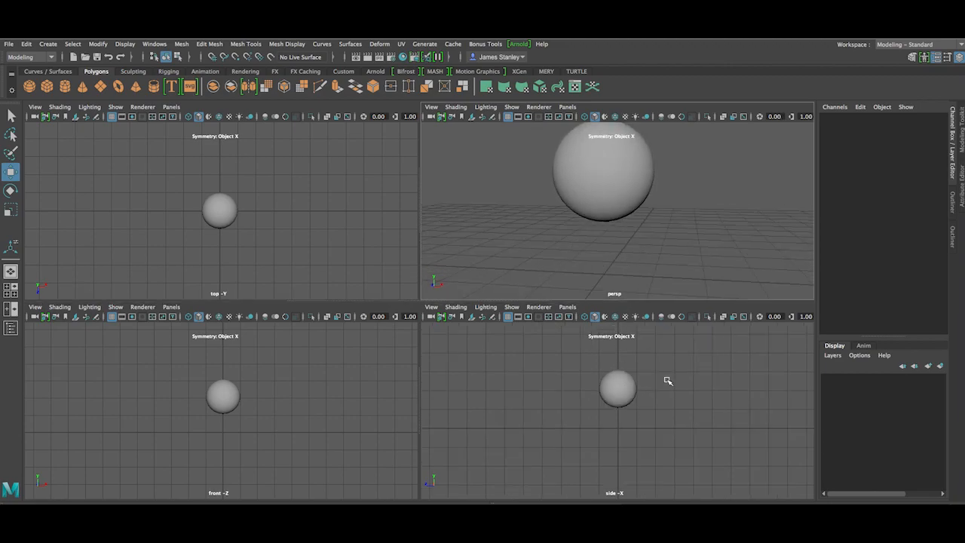
pyautogui.keyDown('alt'); pyautogui.moveTo(667, 381); pyautogui.dragTo(628, 404, button='middle'); pyautogui.keyUp('alt')
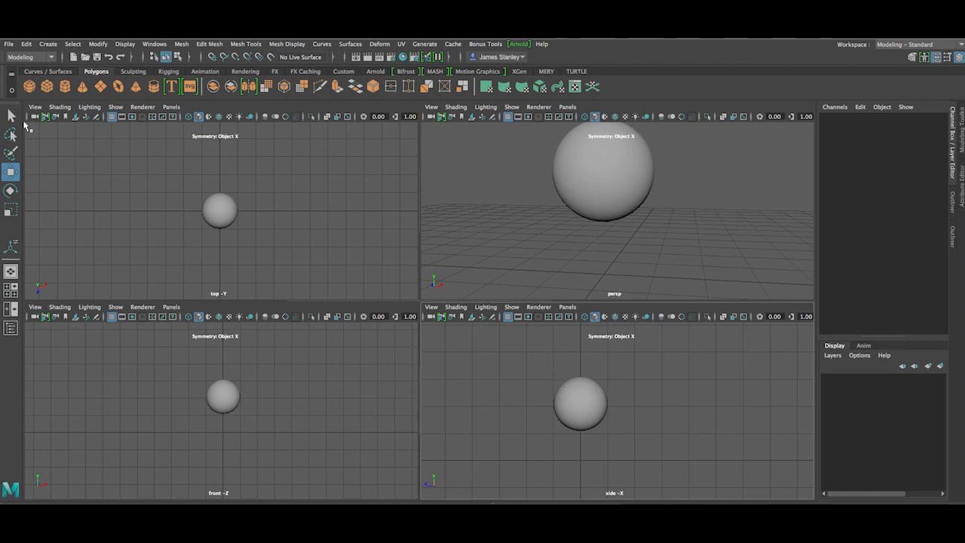
pyautogui.click(71, 89)
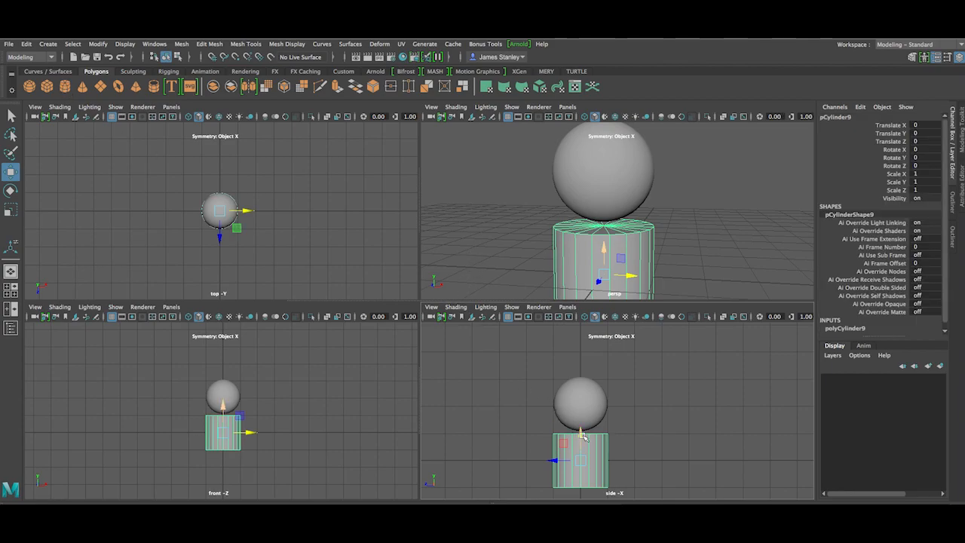
pyautogui.moveTo(582, 435); pyautogui.dragTo(599, 349)
pyautogui.keyDown('alt'); pyautogui.moveTo(708, 173); pyautogui.dragTo(706, 217, button='middle'); pyautogui.keyUp('alt')
pyautogui.click(706, 218)
# Step: Flatten the cylinder front to back by scaling it to about 0.89 in Z
pyautogui.keyDown('alt'); pyautogui.moveTo(699, 211); pyautogui.dragTo(673, 232); pyautogui.keyUp('alt')
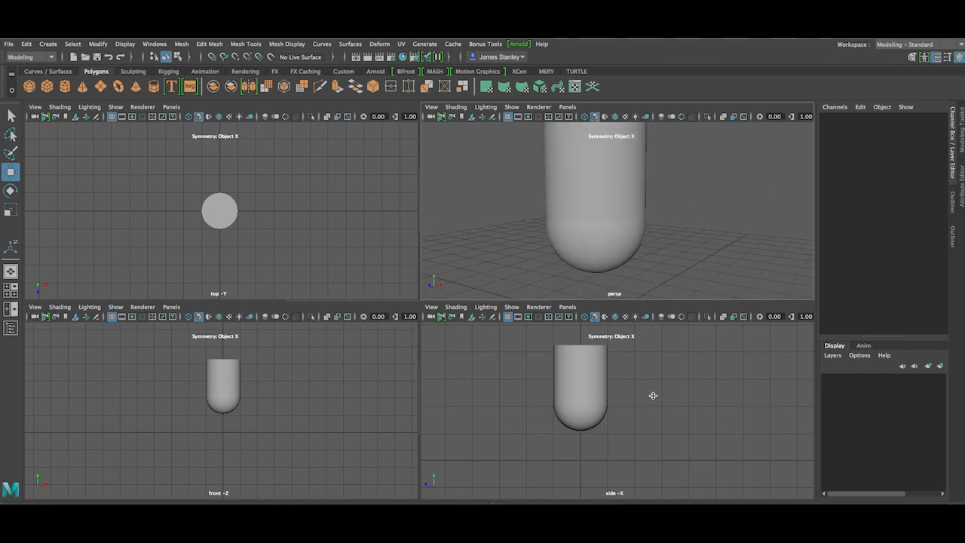
pyautogui.scroll(2, 663, 389)
pyautogui.scroll(-2, 652, 386)
pyautogui.scroll(1, 582, 375)
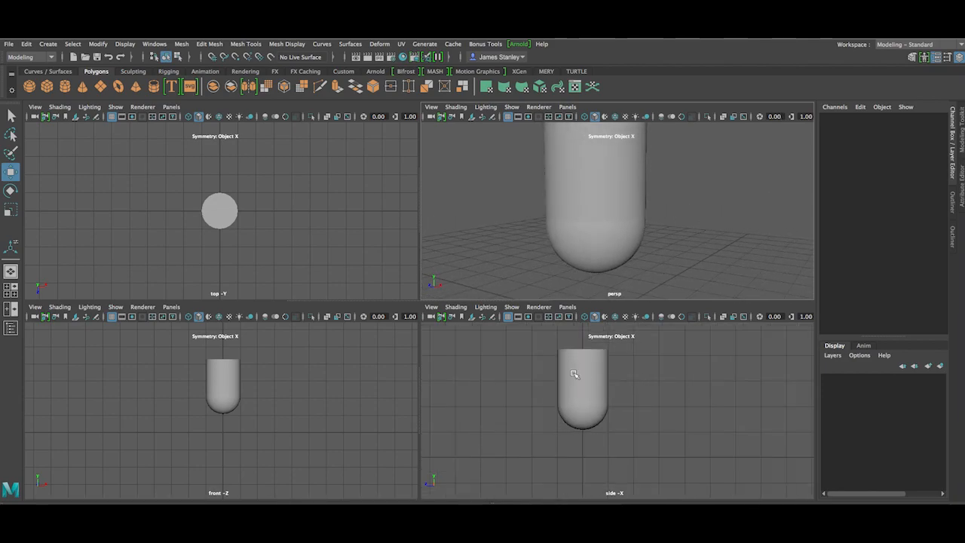
pyautogui.click(571, 371)
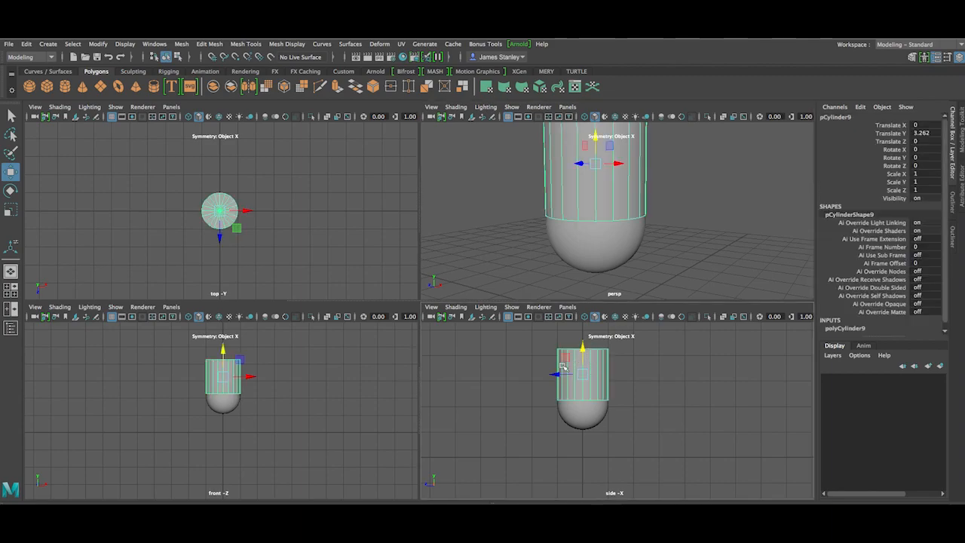
pyautogui.click(12, 191)
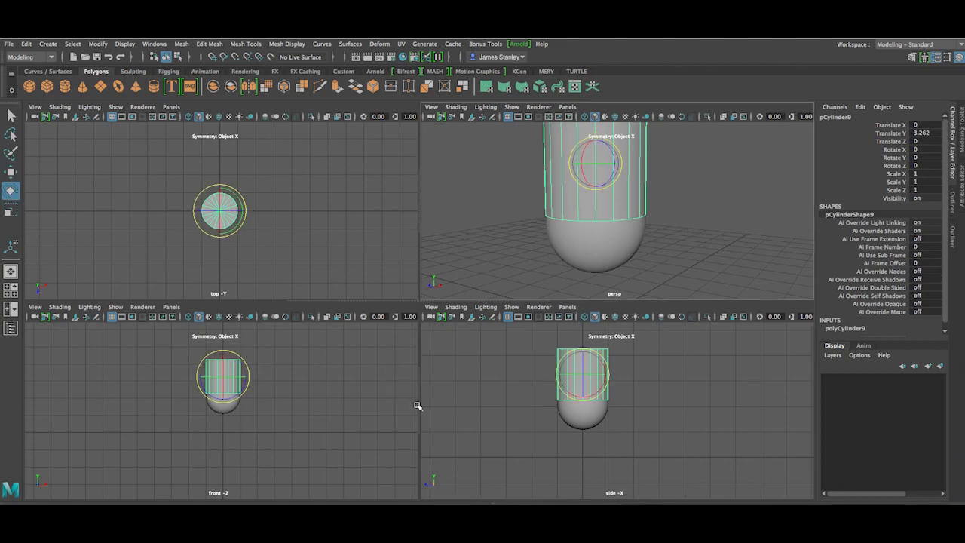
pyautogui.click(10, 209)
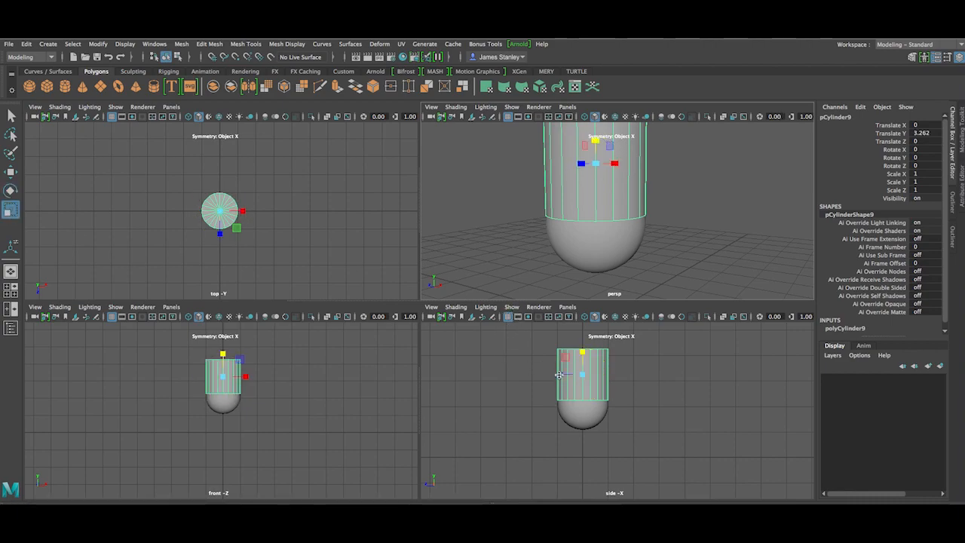
pyautogui.moveTo(558, 374); pyautogui.dragTo(562, 374)
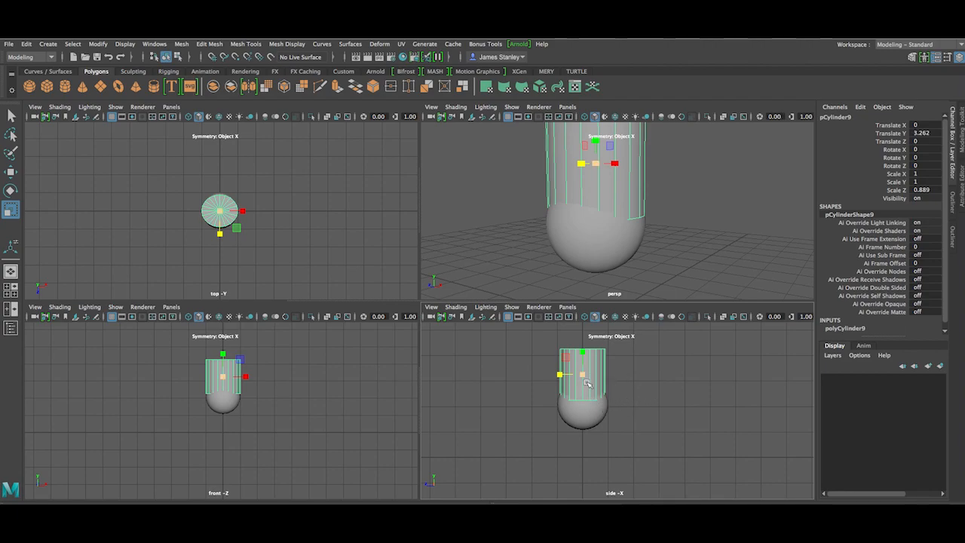
# Step: Shift the cylinder to about 0.06 on Z so it sits off-centre over the sphere
pyautogui.press('w')
pyautogui.moveTo(561, 375); pyautogui.dragTo(558, 376)
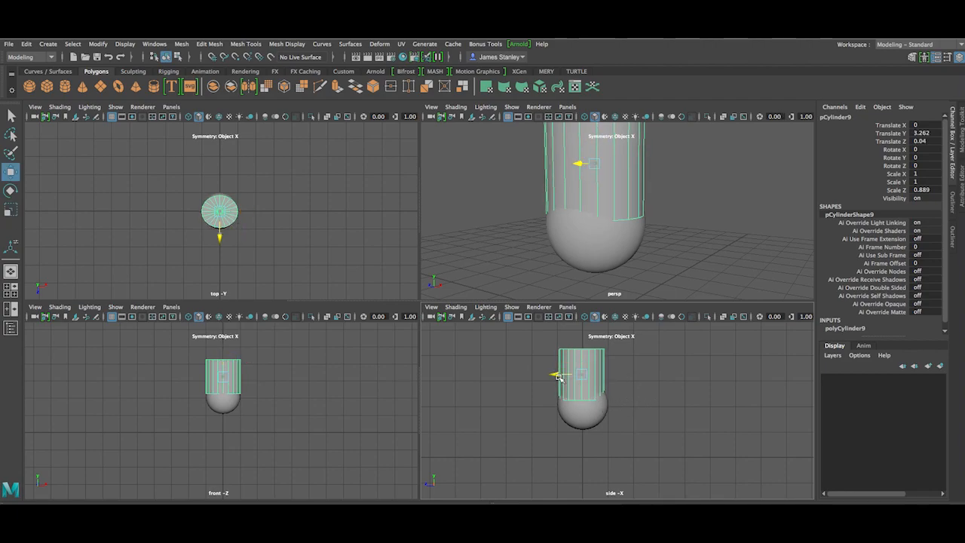
pyautogui.click(641, 400)
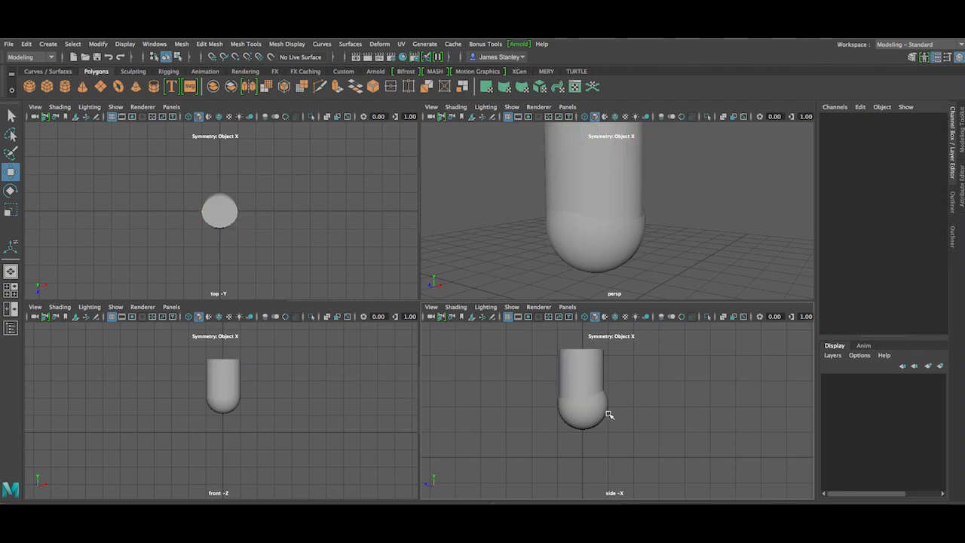
pyautogui.click(573, 385)
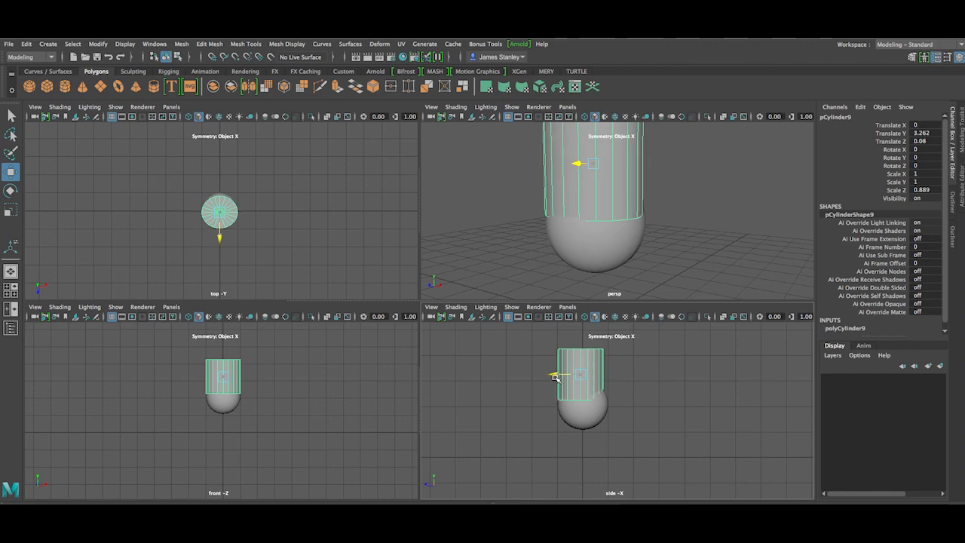
pyautogui.click(527, 370)
# Step: Create a second polygon sphere and raise it to about 4.5 on Y, capping the cylinder's upper end
pyautogui.keyDown('alt'); pyautogui.moveTo(746, 219); pyautogui.dragTo(760, 242); pyautogui.keyUp('alt')
pyautogui.keyDown('alt'); pyautogui.moveTo(759, 241); pyautogui.dragTo(714, 214, button='right'); pyautogui.keyUp('alt')
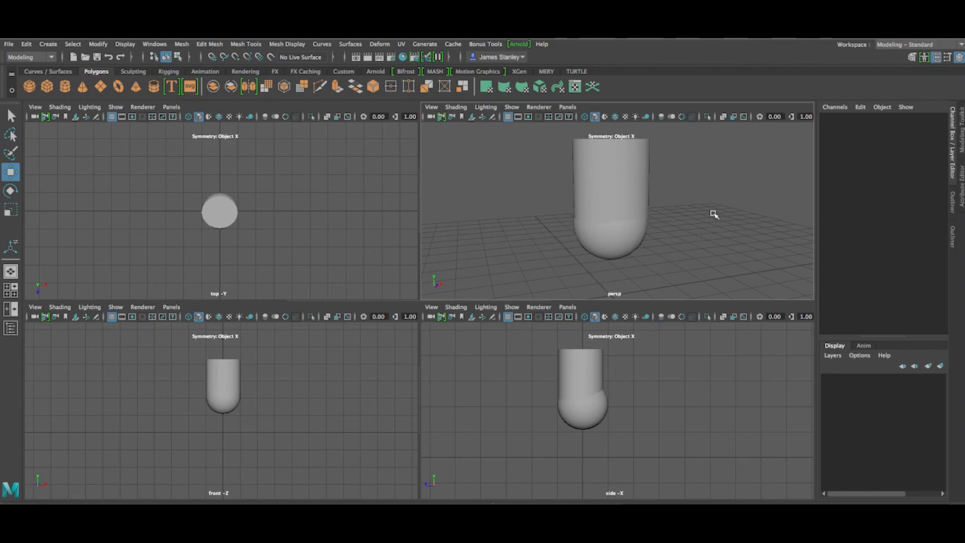
pyautogui.keyDown('alt'); pyautogui.moveTo(703, 204); pyautogui.dragTo(686, 231, button='middle'); pyautogui.keyUp('alt')
pyautogui.keyDown('alt'); pyautogui.moveTo(684, 235); pyautogui.dragTo(660, 235); pyautogui.keyUp('alt')
pyautogui.keyDown('alt'); pyautogui.moveTo(663, 269); pyautogui.dragTo(685, 256, button='right'); pyautogui.keyUp('alt')
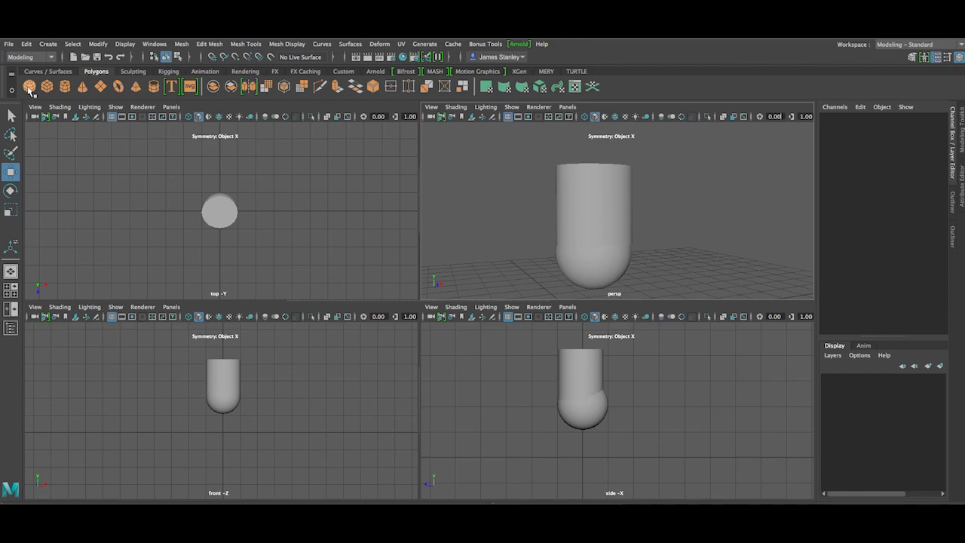
pyautogui.click(29, 87)
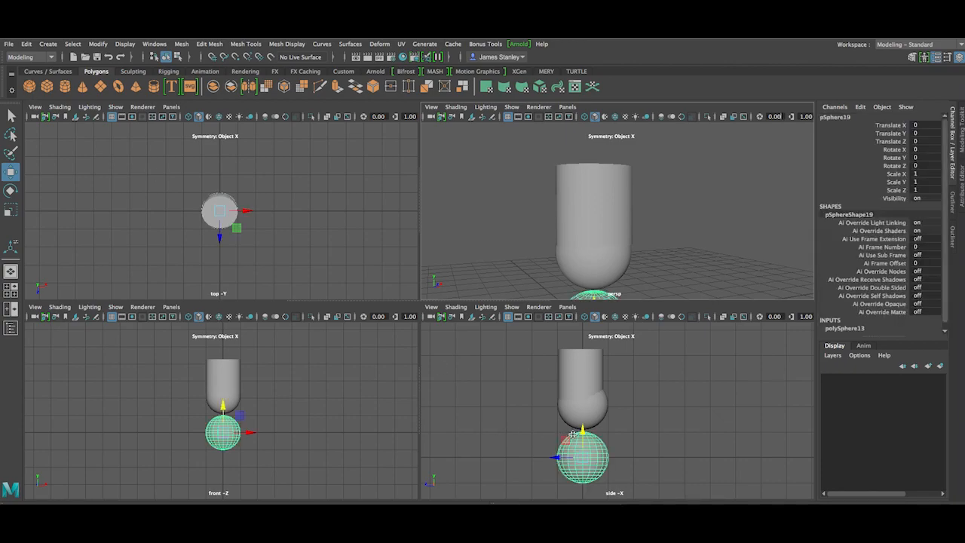
pyautogui.moveTo(583, 429); pyautogui.dragTo(581, 317)
# Step: Enlarge the upper sphere to a scale of about 2 in X and Y and raise it to about 5.29 on Y
pyautogui.keyDown('alt'); pyautogui.moveTo(720, 215); pyautogui.dragTo(684, 226); pyautogui.keyUp('alt')
pyautogui.scroll(-3, 668, 219)
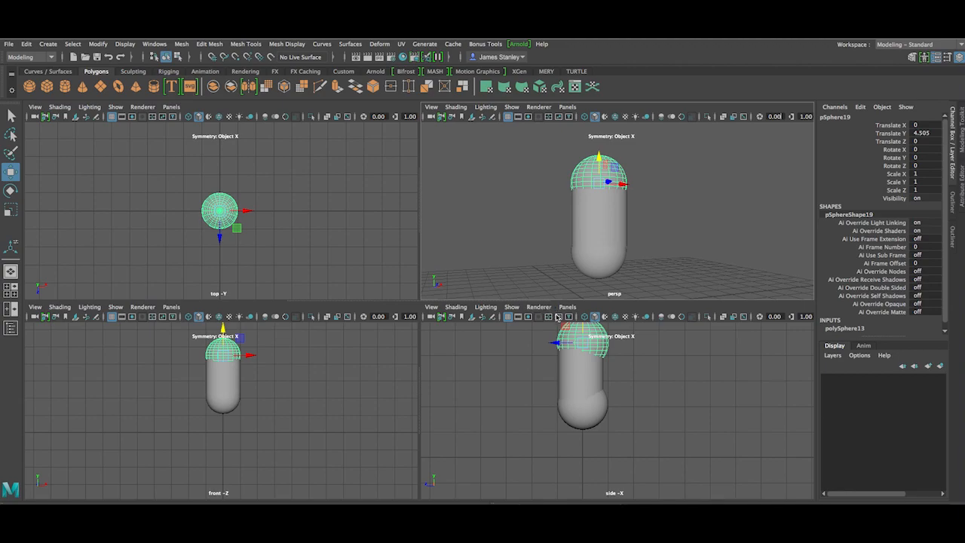
pyautogui.click(11, 211)
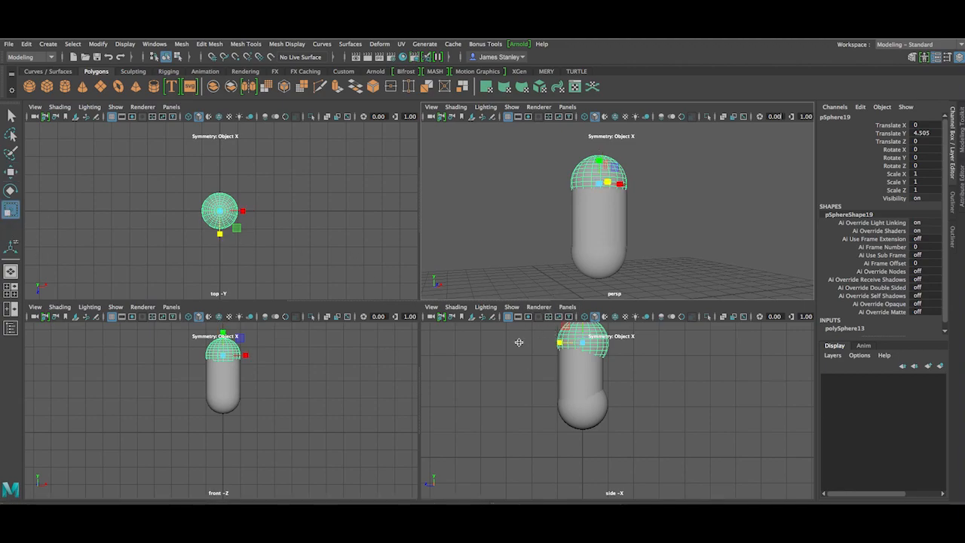
pyautogui.scroll(3, 258, 382)
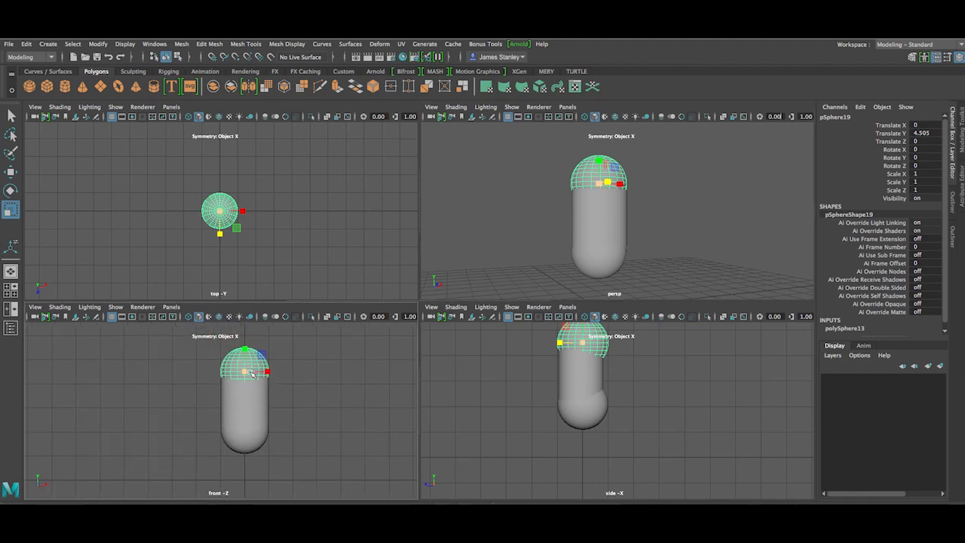
pyautogui.moveTo(244, 350); pyautogui.dragTo(247, 320)
pyautogui.moveTo(269, 373); pyautogui.dragTo(296, 372)
pyautogui.moveTo(244, 349); pyautogui.dragTo(244, 330)
pyautogui.press('w')
pyautogui.click(525, 261)
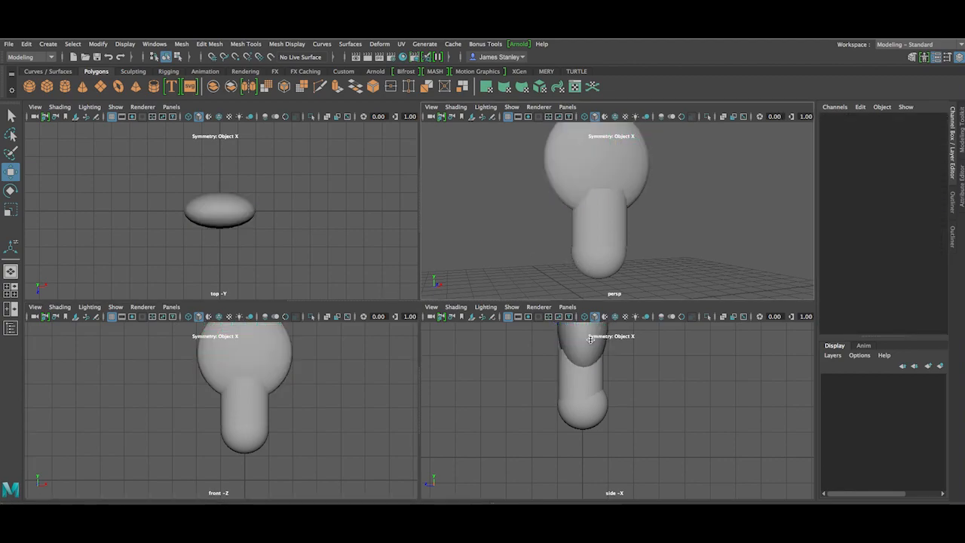
# Step: Deepen the upper sphere by scaling it to about 1.27 in Z
pyautogui.keyDown('alt'); pyautogui.moveTo(647, 281); pyautogui.dragTo(629, 220); pyautogui.keyUp('alt')
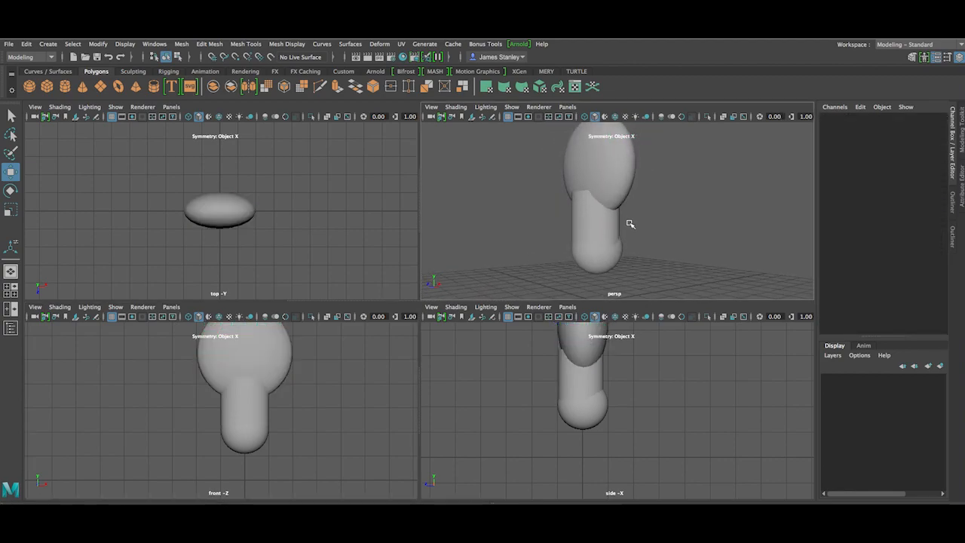
pyautogui.moveTo(613, 182)
pyautogui.keyDown('alt'); pyautogui.mouseDown()
pyautogui.moveTo(636, 213)
pyautogui.moveTo(618, 181)
pyautogui.mouseUp(); pyautogui.keyUp('alt')
pyautogui.click(616, 179)
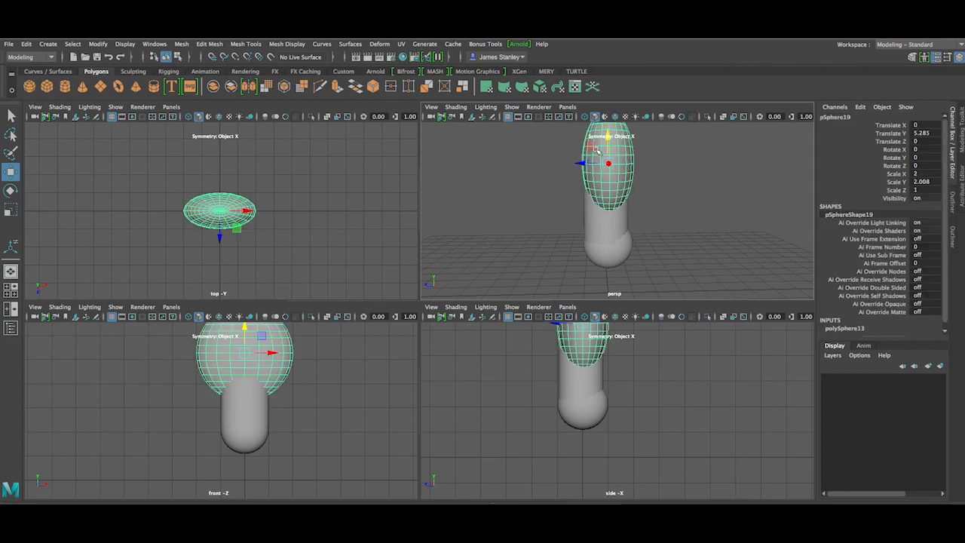
pyautogui.press('e')
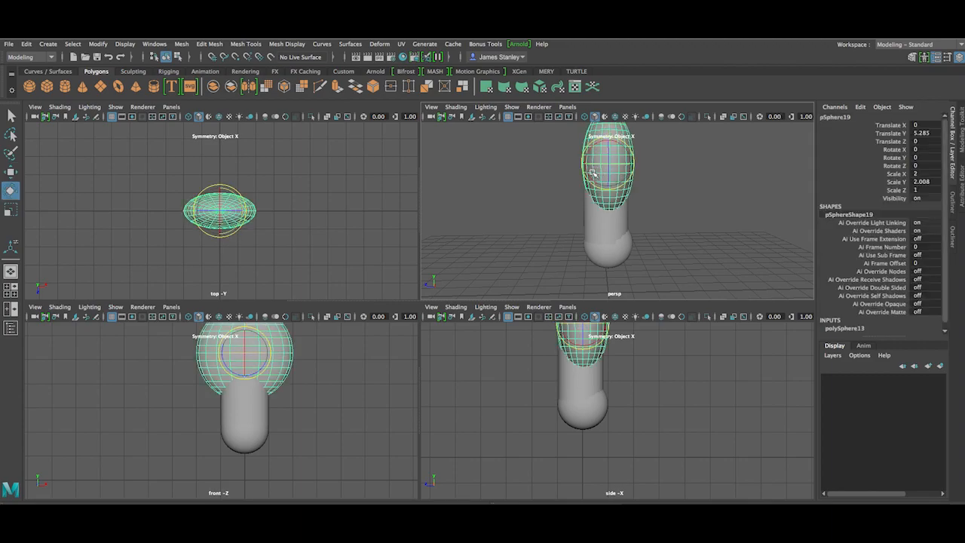
pyautogui.press('r')
pyautogui.moveTo(584, 163); pyautogui.dragTo(575, 162)
# Step: Scale the upper sphere to about 1.56 in X and 1.38 in Y
pyautogui.keyDown('alt'); pyautogui.moveTo(654, 235); pyautogui.dragTo(624, 301); pyautogui.keyUp('alt')
pyautogui.scroll(1, 352, 398)
pyautogui.scroll(-2, 340, 384)
pyautogui.keyDown('alt'); pyautogui.moveTo(335, 370); pyautogui.dragTo(332, 394, button='middle'); pyautogui.keyUp('alt')
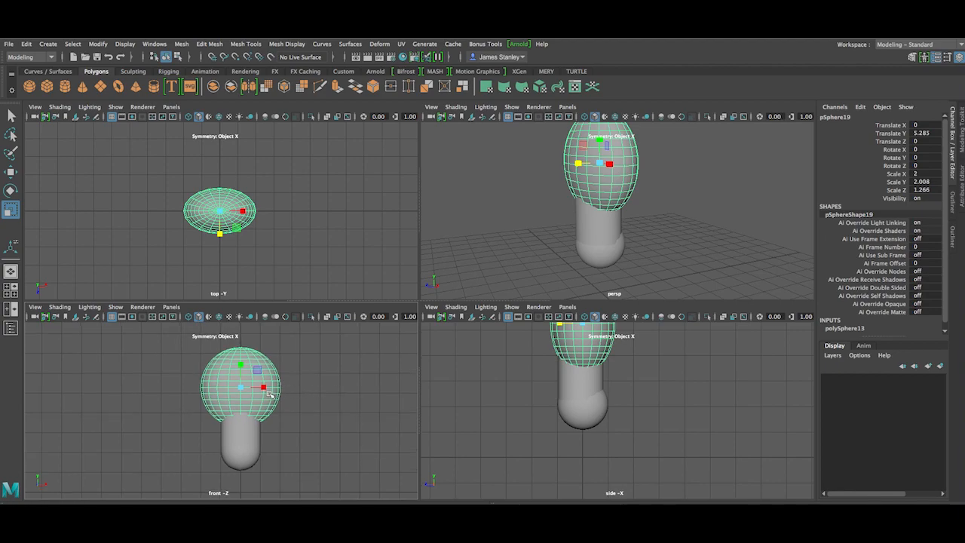
pyautogui.moveTo(264, 387); pyautogui.dragTo(241, 377)
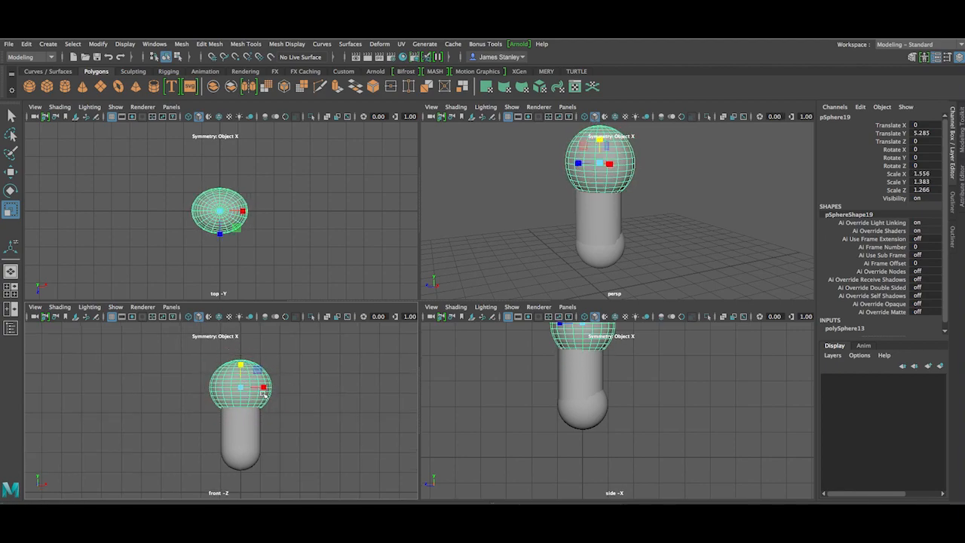
# Step: Lower the upper sphere to about 4.83 on Y so it overlaps the cylinder's upper end
pyautogui.press('w')
pyautogui.moveTo(240, 363); pyautogui.dragTo(242, 370)
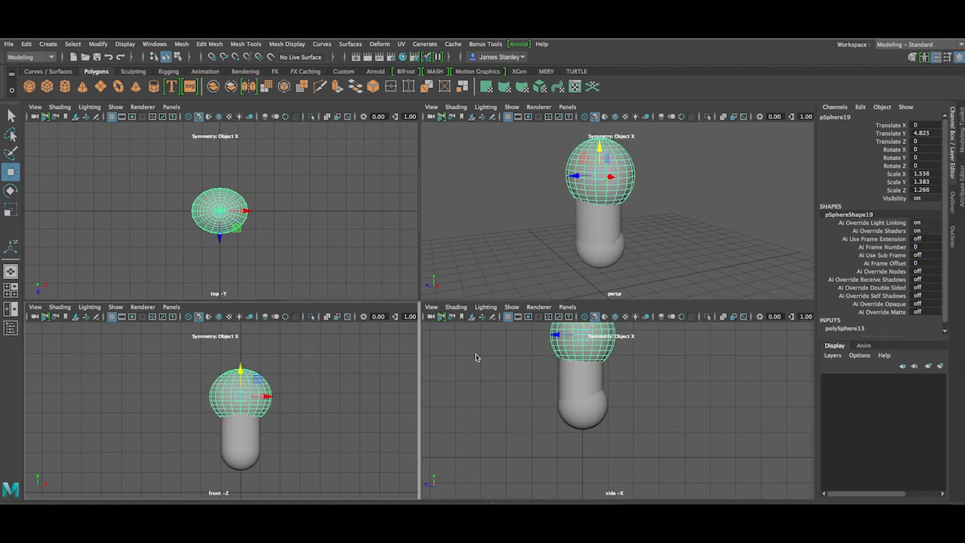
pyautogui.click(506, 253)
pyautogui.keyDown('alt'); pyautogui.moveTo(717, 235); pyautogui.dragTo(761, 234); pyautogui.keyUp('alt')
pyautogui.keyDown('alt'); pyautogui.moveTo(527, 224); pyautogui.dragTo(531, 233); pyautogui.keyUp('alt')
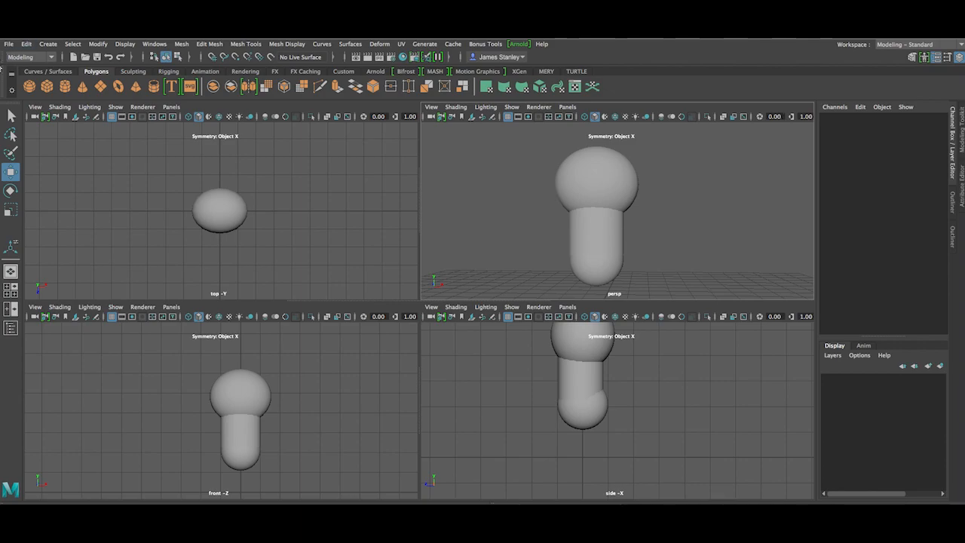
# Step: Add a polygon sphere and place it beside the upper sphere at about 1.36 on X and 5.17 on Y
pyautogui.click(28, 86)
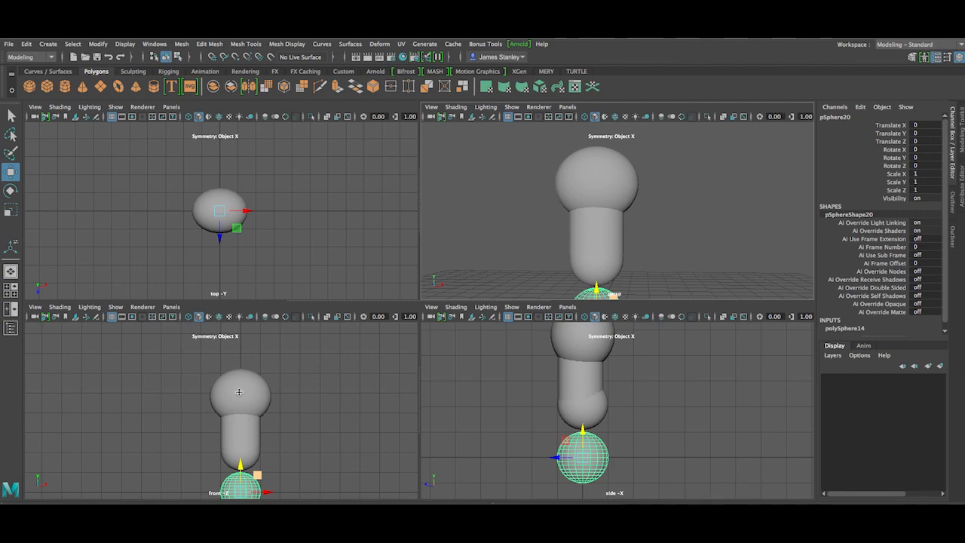
pyautogui.moveTo(239, 467); pyautogui.dragTo(293, 370)
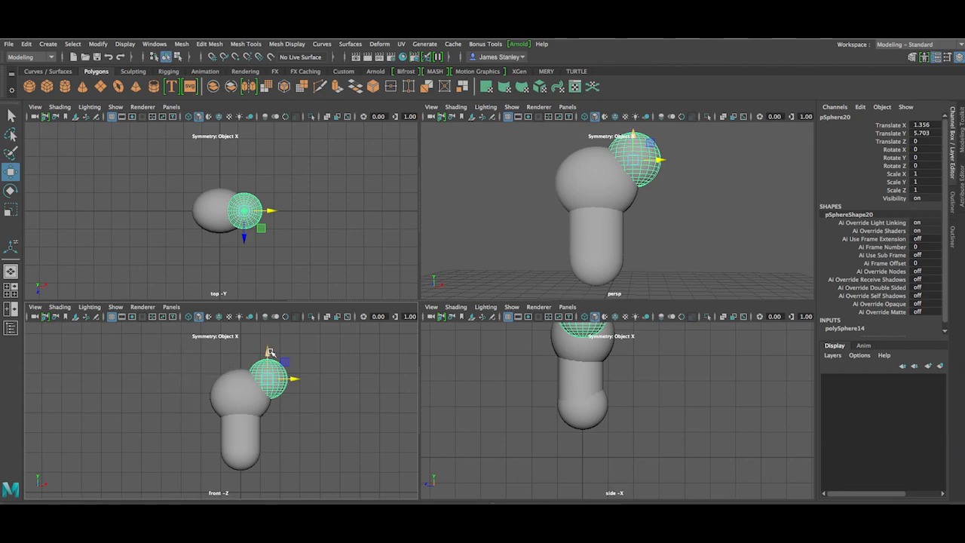
pyautogui.moveTo(269, 352); pyautogui.dragTo(270, 363)
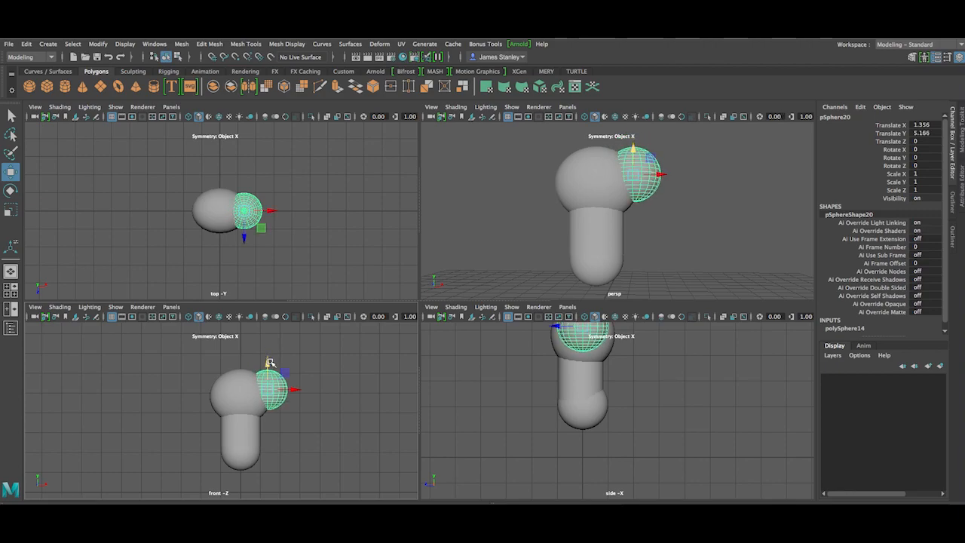
# Step: Shrink the side sphere uniformly to a scale of about 0.93 and shift it inward to about 1.1 on X
pyautogui.click(11, 210)
pyautogui.moveTo(270, 390); pyautogui.dragTo(267, 353)
pyautogui.press('w')
pyautogui.moveTo(293, 384); pyautogui.dragTo(263, 361)
pyautogui.click(392, 393)
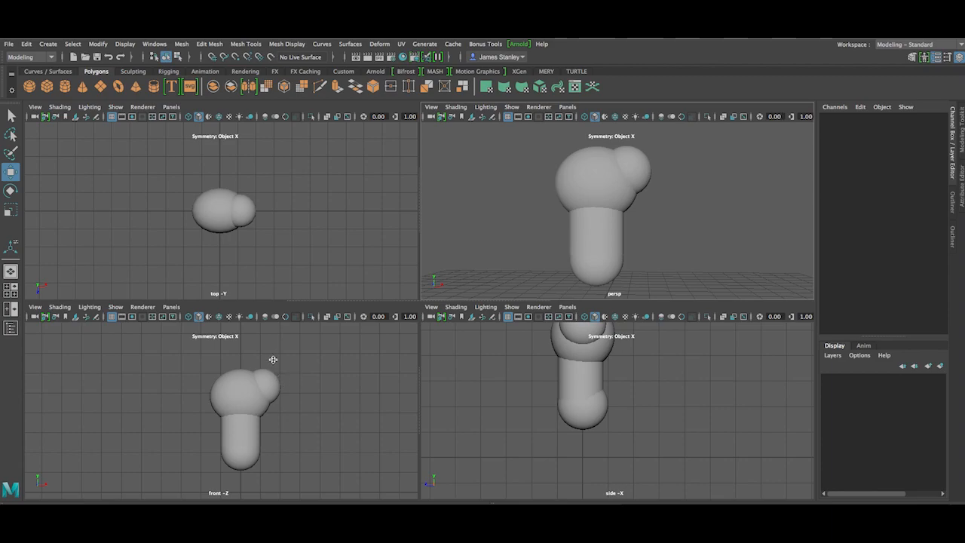
# Step: Nudge the side sphere down to about 5.22 on Y and deselect it
pyautogui.scroll(2, 274, 360)
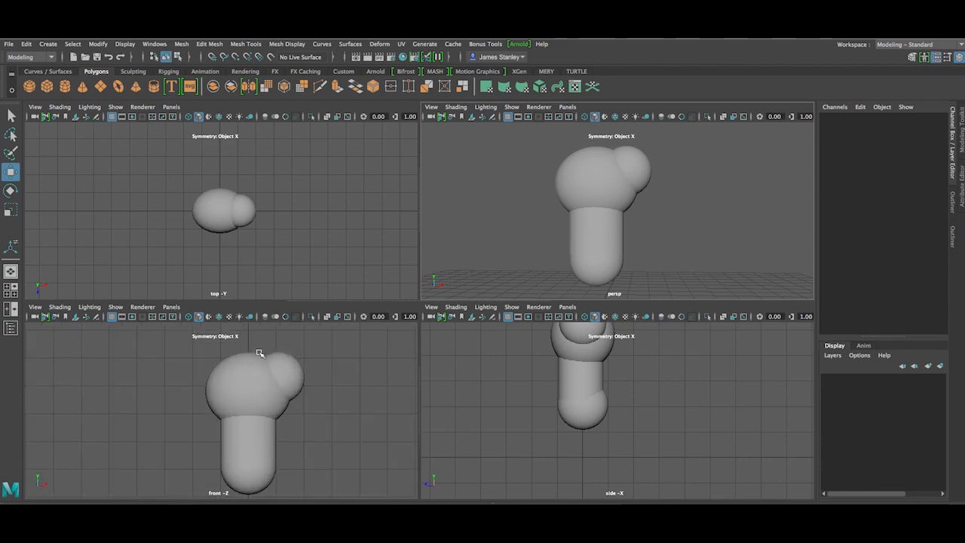
pyautogui.click(284, 367)
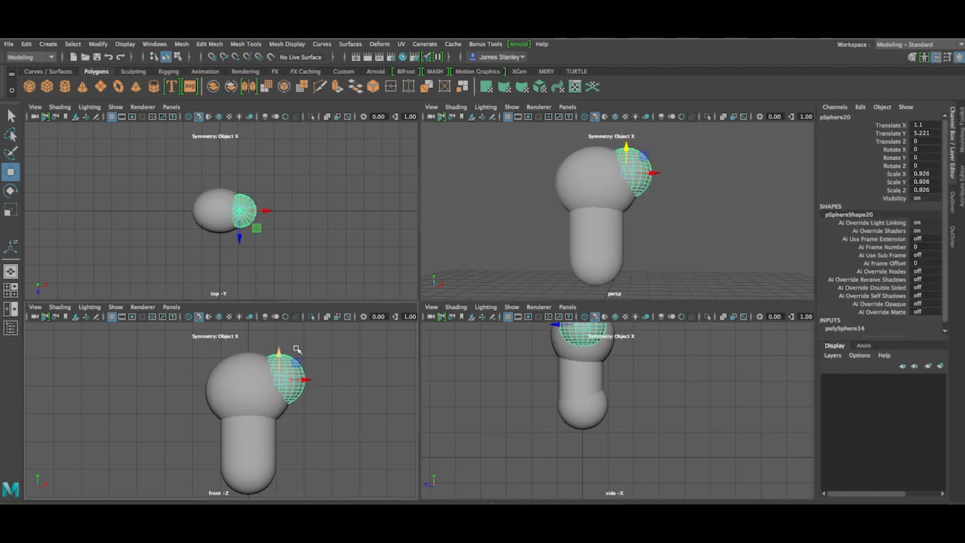
pyautogui.click(296, 347)
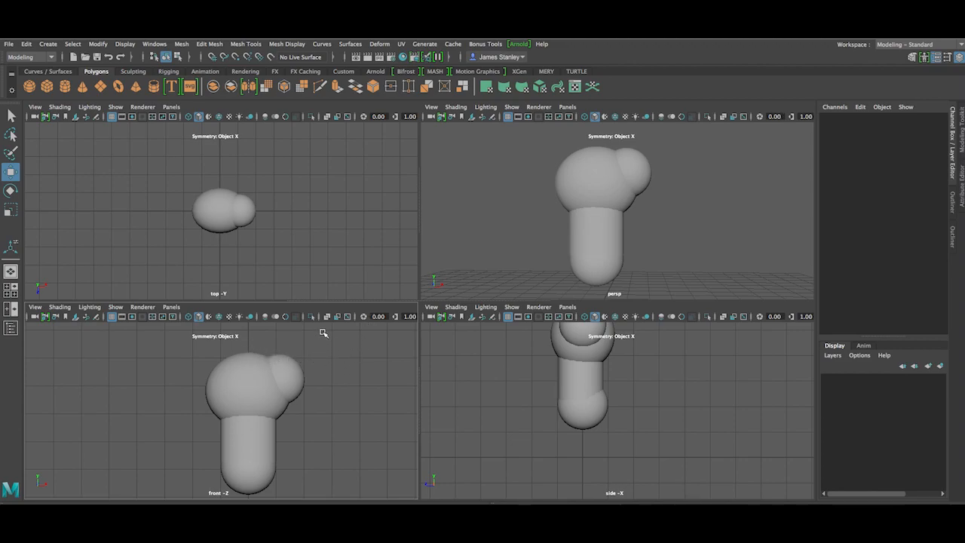
pyautogui.click(486, 270)
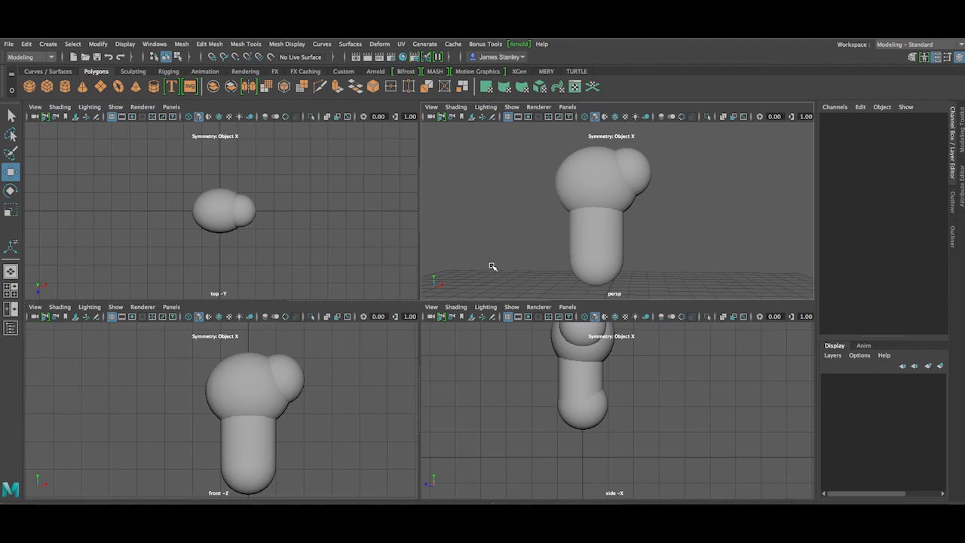
pyautogui.click(326, 403)
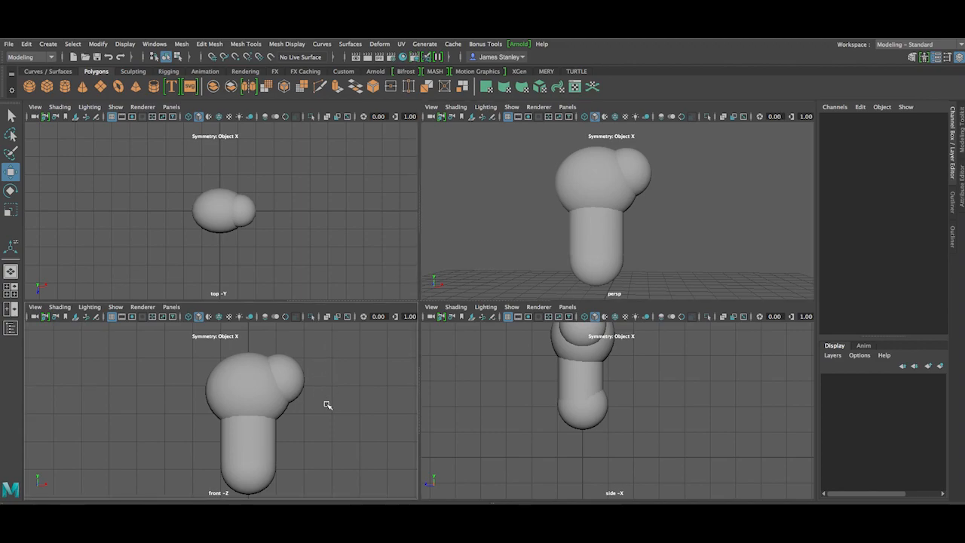
pyautogui.keyDown('alt'); pyautogui.moveTo(325, 403); pyautogui.dragTo(312, 381, button='middle'); pyautogui.keyUp('alt')
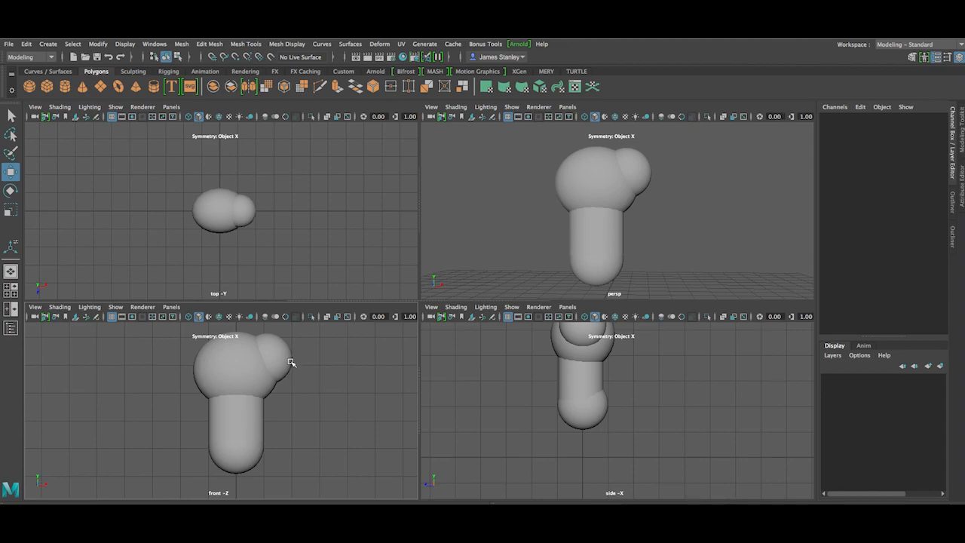
# Step: Add a polygon cylinder and place it below the side sphere at about 1.77 on X and 3.99 on Y
pyautogui.click(66, 88)
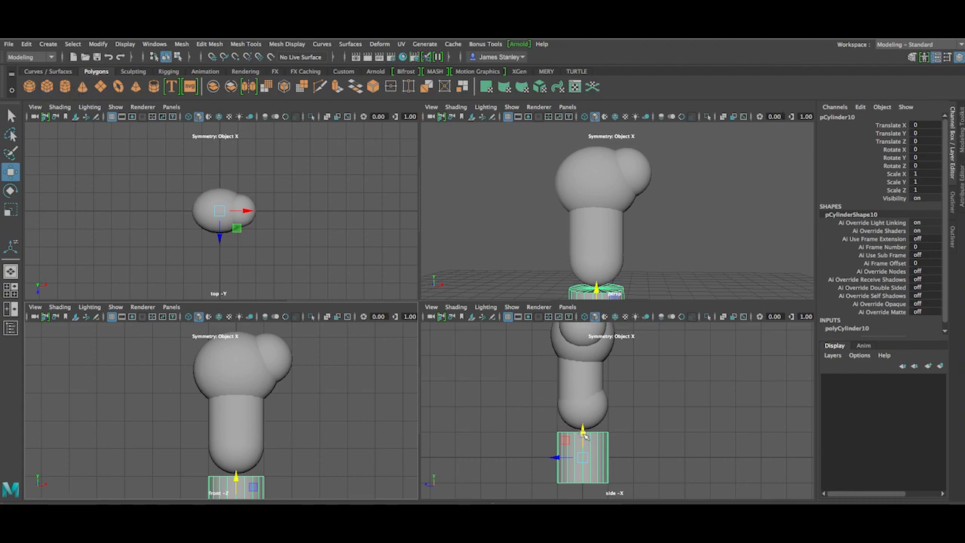
pyautogui.moveTo(583, 431); pyautogui.dragTo(582, 328)
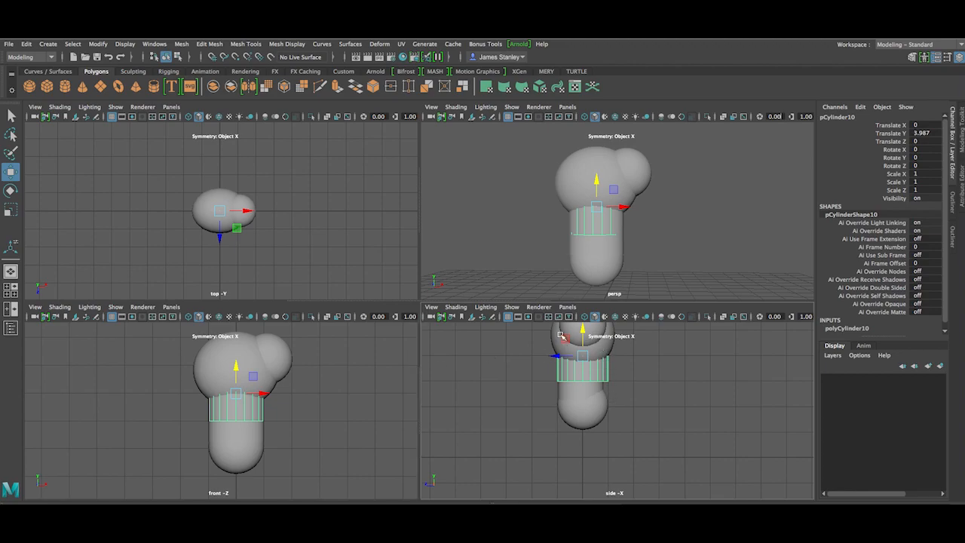
pyautogui.moveTo(264, 394); pyautogui.dragTo(315, 394)
# Step: Examine the new cylinder's placement in the front, side, perspective and top views
pyautogui.scroll(-2, 314, 395)
pyautogui.scroll(3, 314, 395)
pyautogui.scroll(-1, 314, 395)
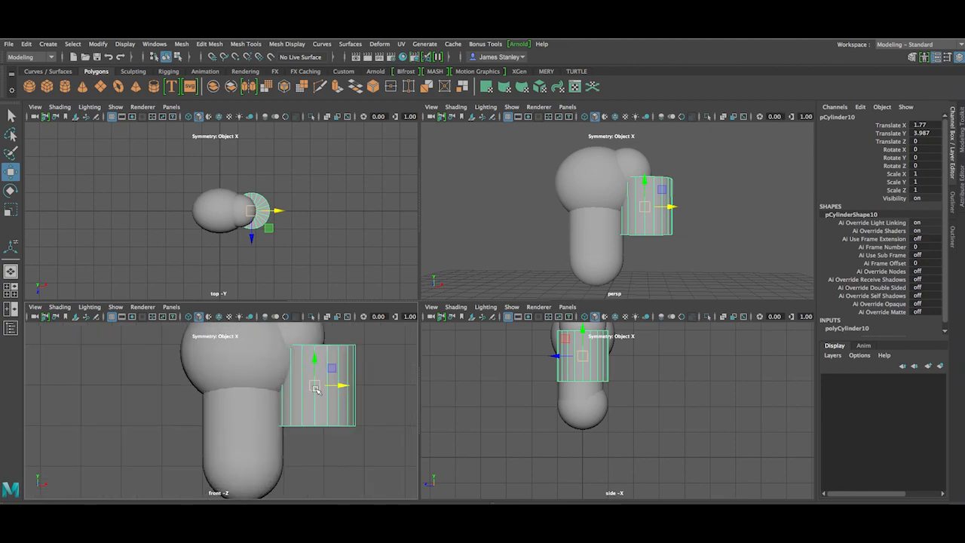
pyautogui.scroll(2, 315, 389)
pyautogui.scroll(-2, 305, 385)
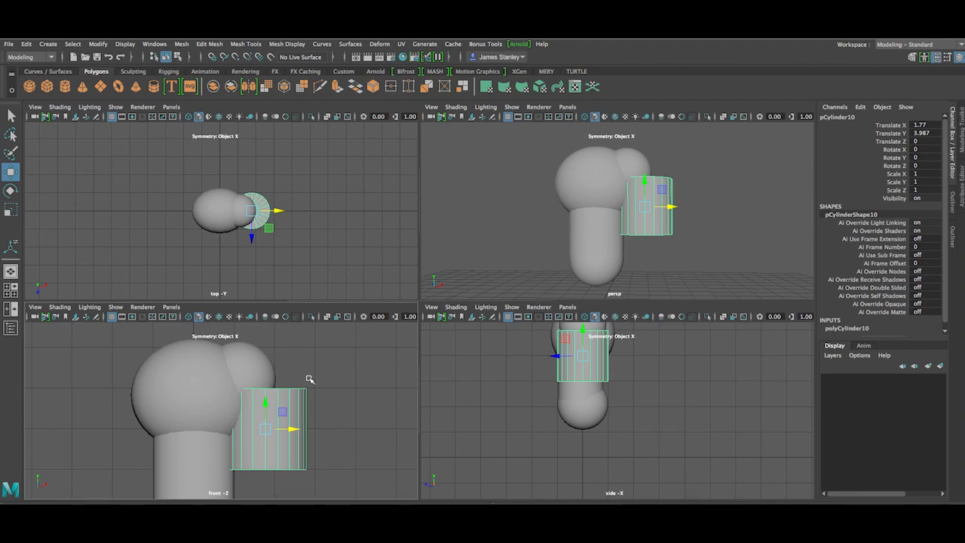
pyautogui.scroll(2, 309, 378)
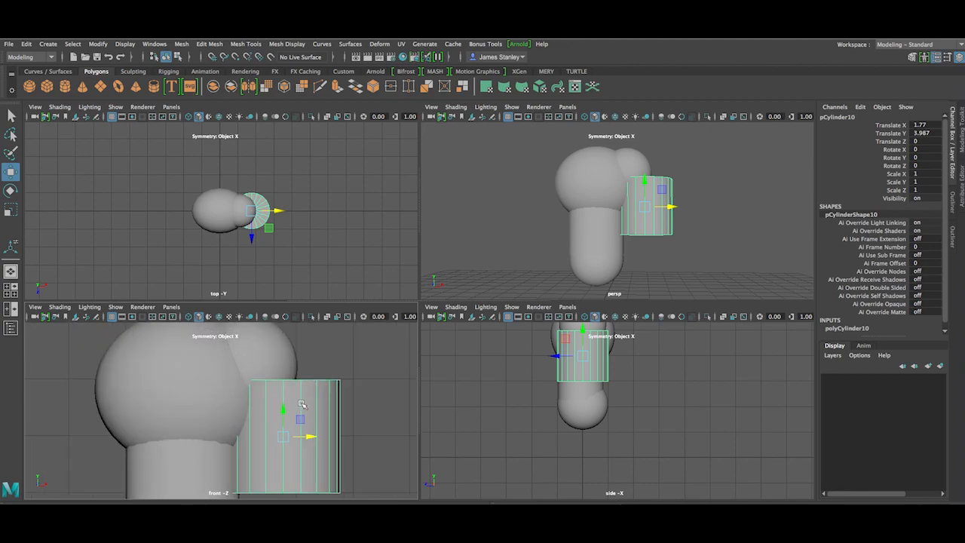
pyautogui.keyDown('alt'); pyautogui.moveTo(344, 408); pyautogui.dragTo(322, 392, button='middle'); pyautogui.keyUp('alt')
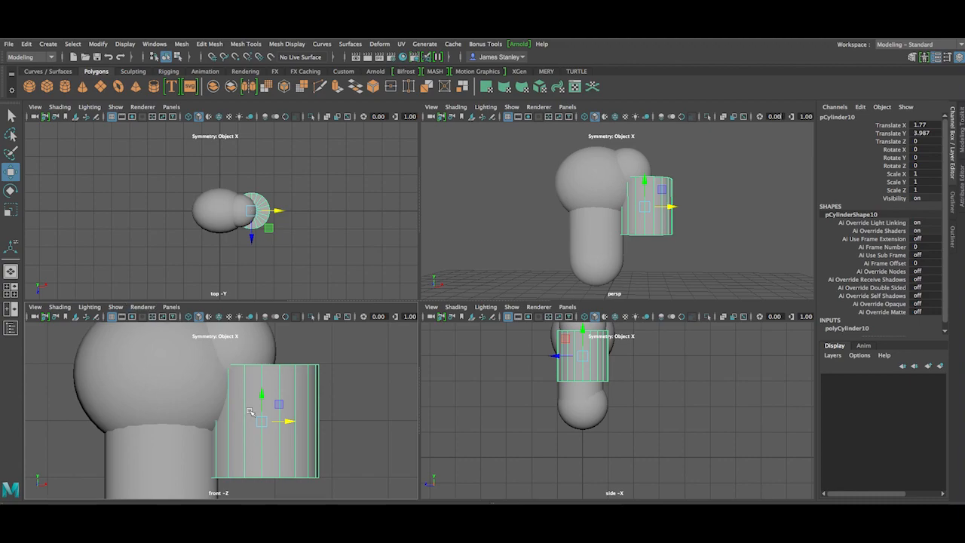
pyautogui.press('space')
pyautogui.keyDown('alt'); pyautogui.moveTo(458, 269); pyautogui.dragTo(472, 378, button='middle'); pyautogui.keyUp('alt')
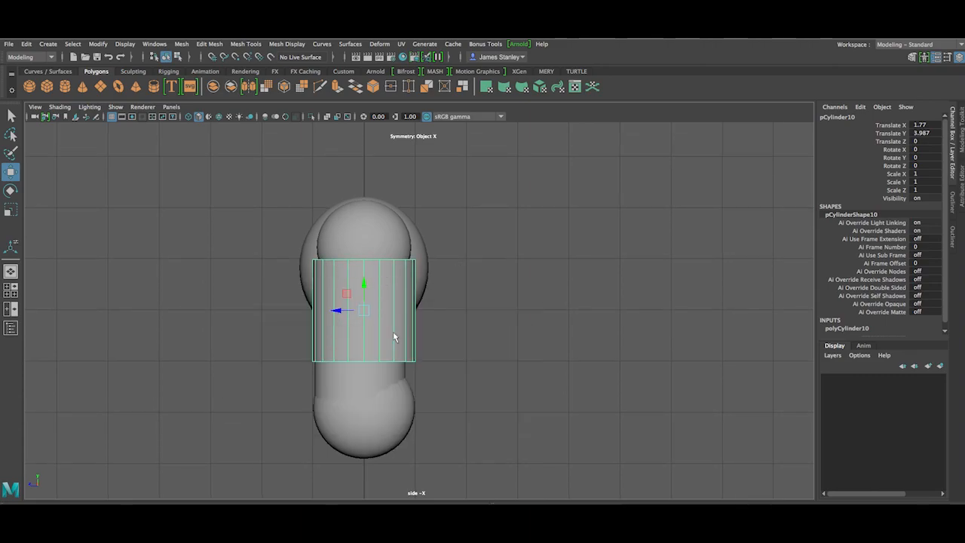
pyautogui.press('space')
pyautogui.press('space')
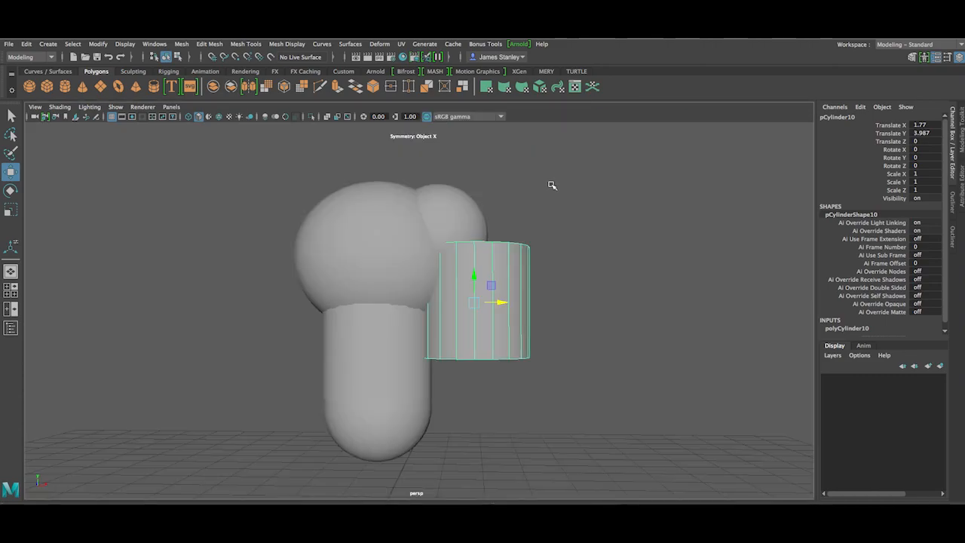
pyautogui.press('space')
pyautogui.press('space')
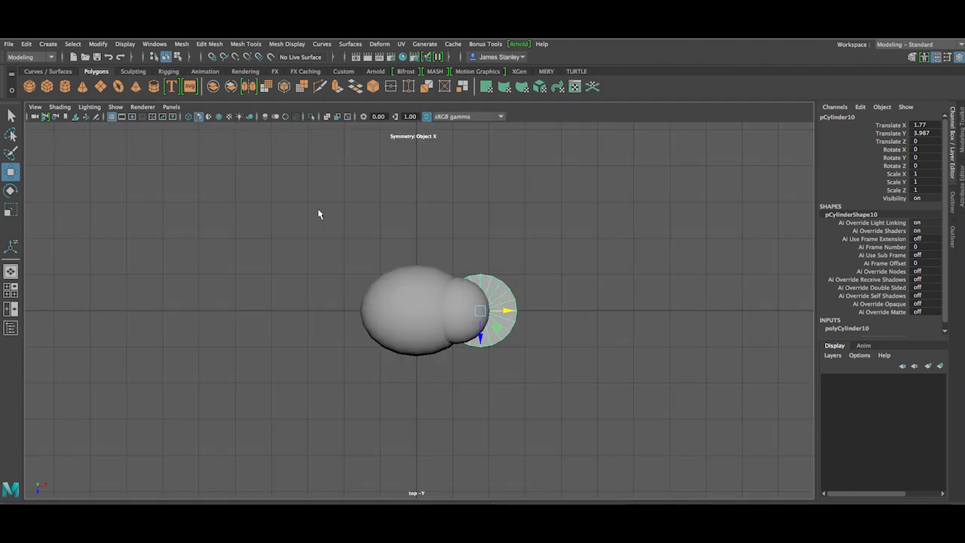
pyautogui.press('space')
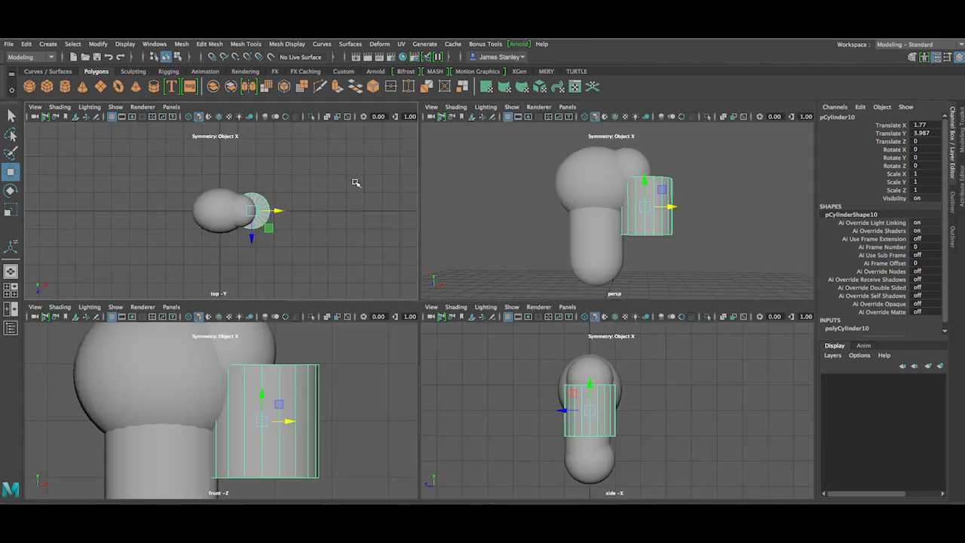
pyautogui.press('space')
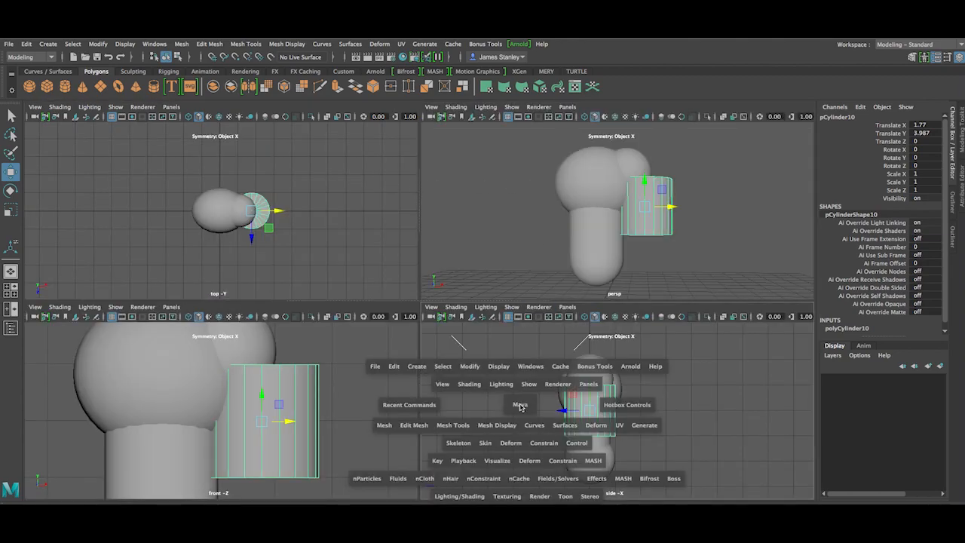
# Step: Move the new cylinder outward to about 2.25 on X and rotate it about 43 degrees around Z
pyautogui.press('space')
pyautogui.press('space')
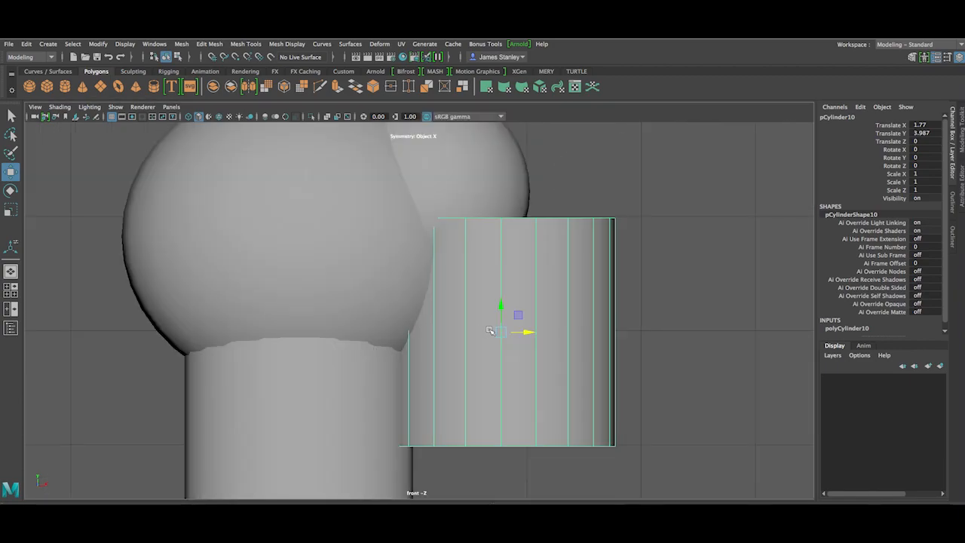
pyautogui.moveTo(527, 333); pyautogui.dragTo(582, 343)
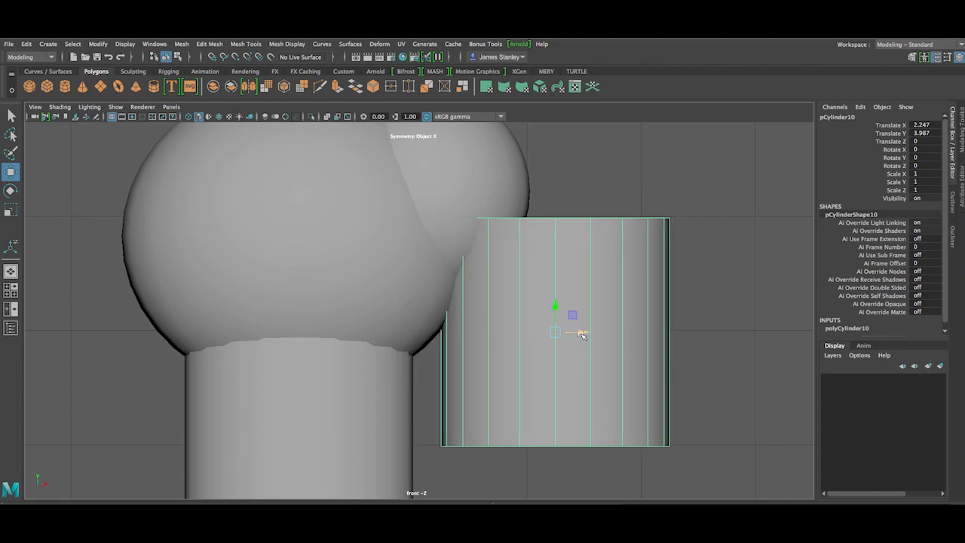
pyautogui.click(11, 189)
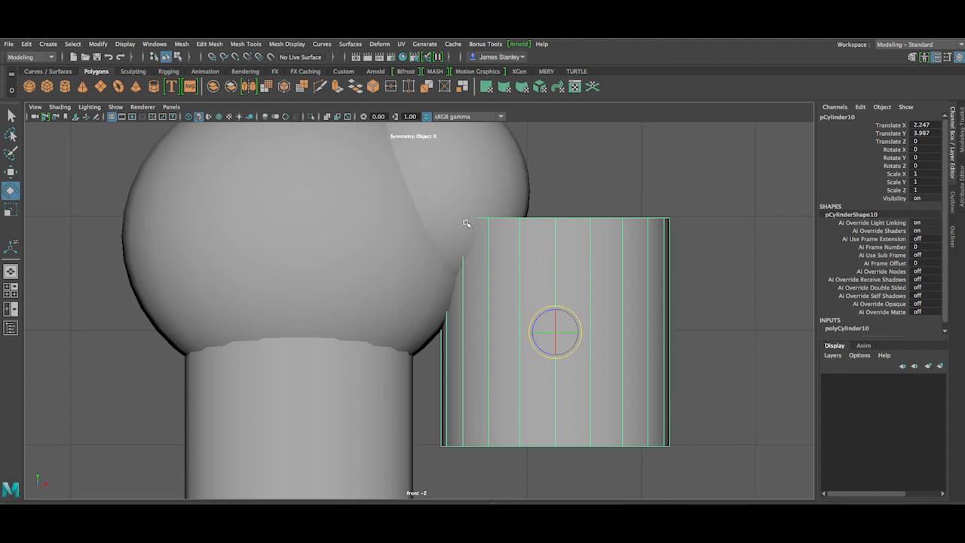
pyautogui.moveTo(534, 347); pyautogui.dragTo(552, 354)
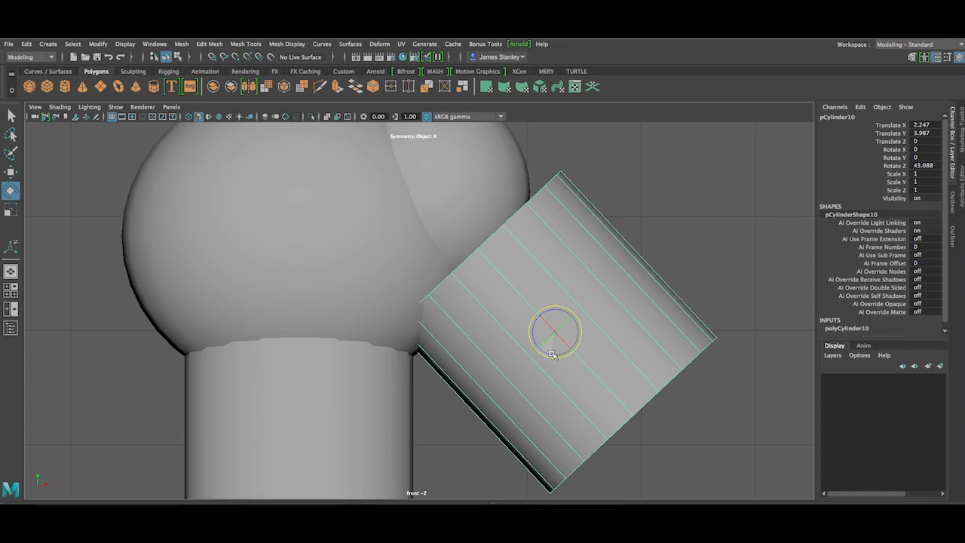
pyautogui.click(10, 210)
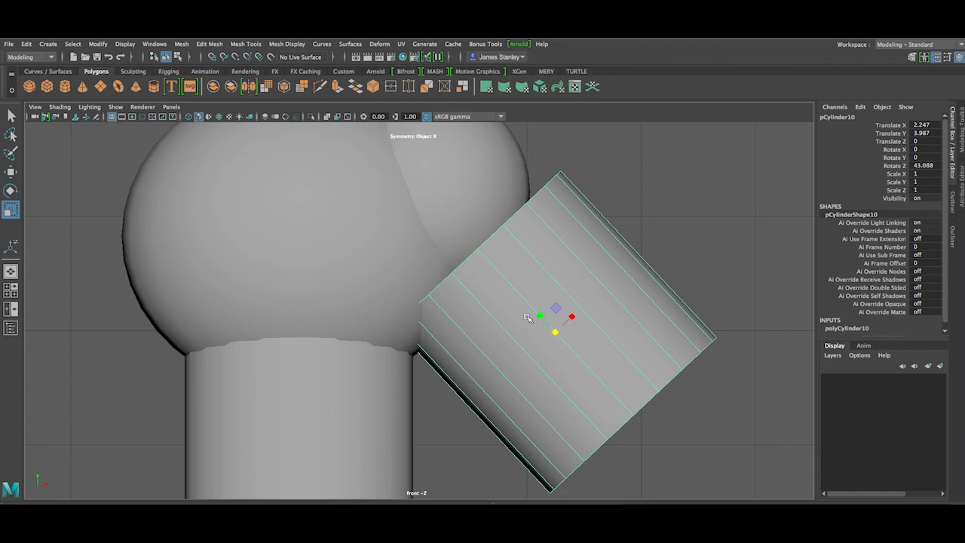
pyautogui.moveTo(539, 317); pyautogui.dragTo(559, 327)
pyautogui.hotkey('ctrl', 'z')
pyautogui.hotkey('ctrl', 'z')
# Step: Scale the tilted cylinder uniformly to about 0.635 and move it against the side sphere at about 1.84 on X and 4.51 on Y
pyautogui.moveTo(555, 333); pyautogui.dragTo(479, 190)
pyautogui.press('space')
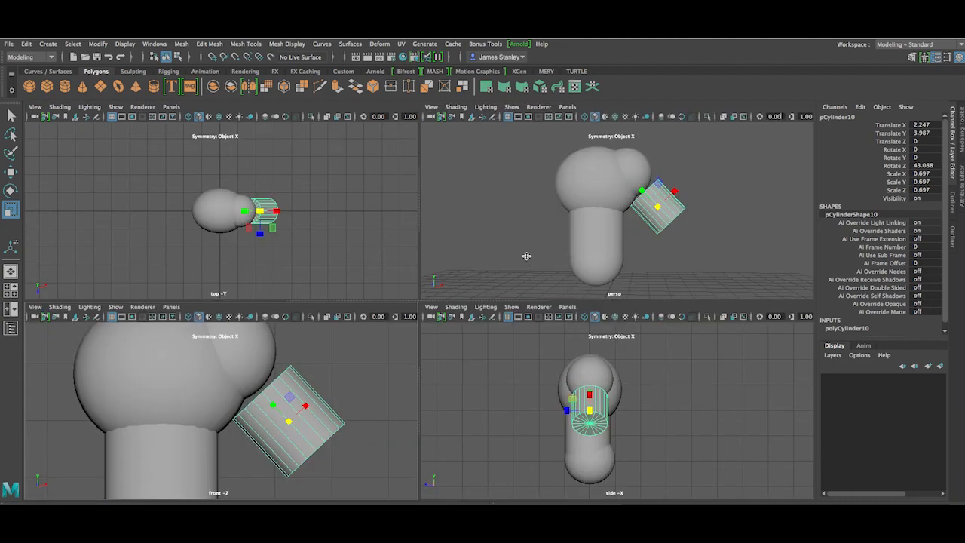
pyautogui.keyDown('alt'); pyautogui.moveTo(694, 241); pyautogui.dragTo(673, 241); pyautogui.keyUp('alt')
pyautogui.moveTo(653, 240); pyautogui.dragTo(452, 369, button='middle')
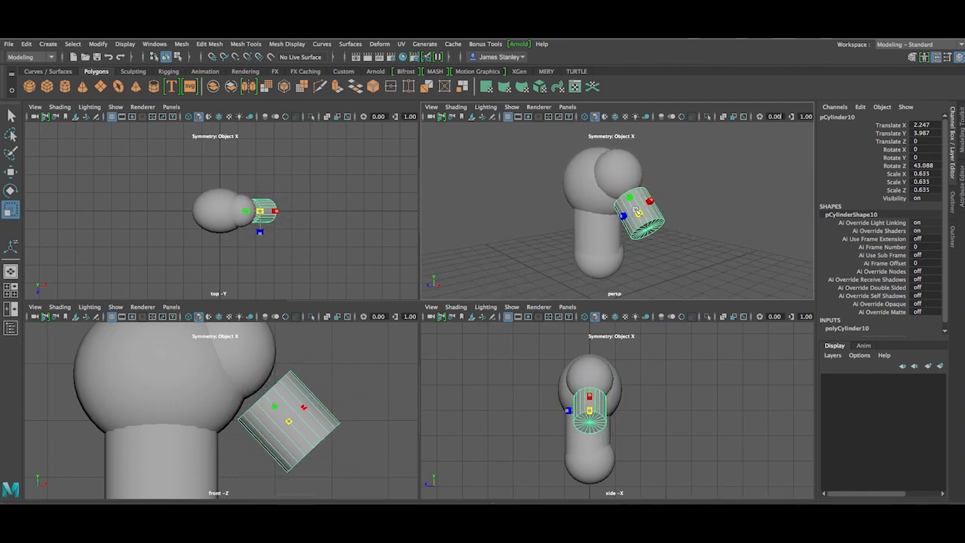
pyautogui.press('w')
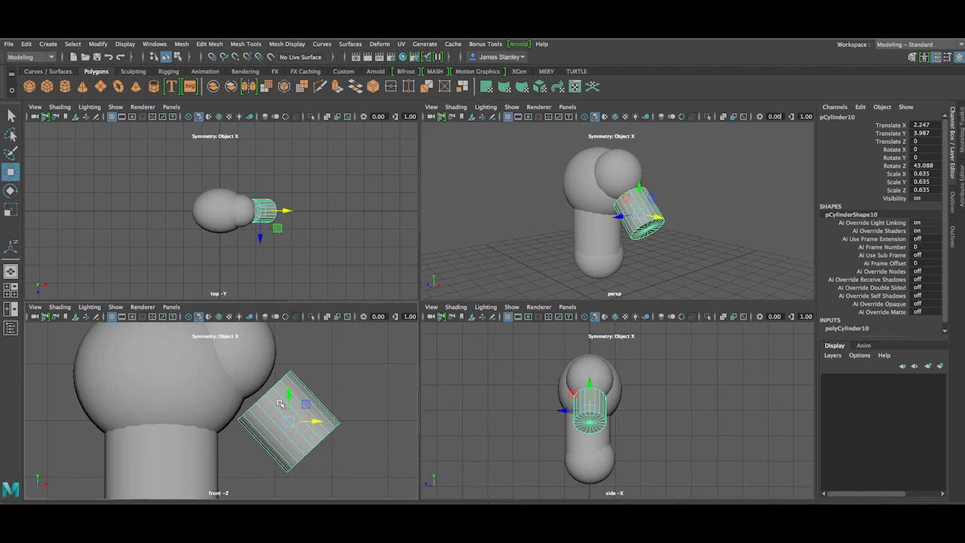
pyautogui.moveTo(287, 395)
pyautogui.mouseDown(button='middle')
pyautogui.moveTo(315, 392)
pyautogui.moveTo(288, 391)
pyautogui.mouseUp(button='middle')
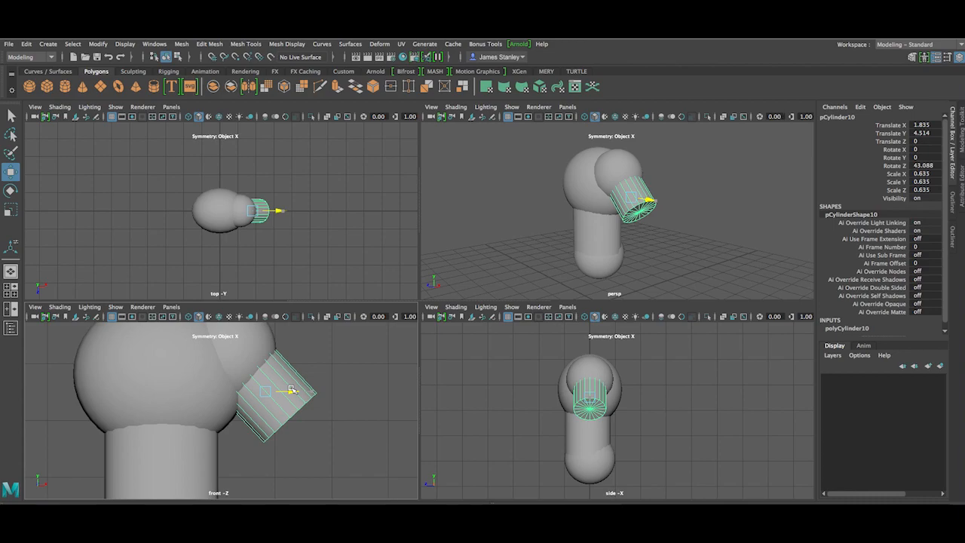
# Step: Lengthen the tilted cylinder by scaling it to about 1.06 in Y, and deselect it
pyautogui.keyDown('alt'); pyautogui.moveTo(675, 257); pyautogui.dragTo(716, 244); pyautogui.keyUp('alt')
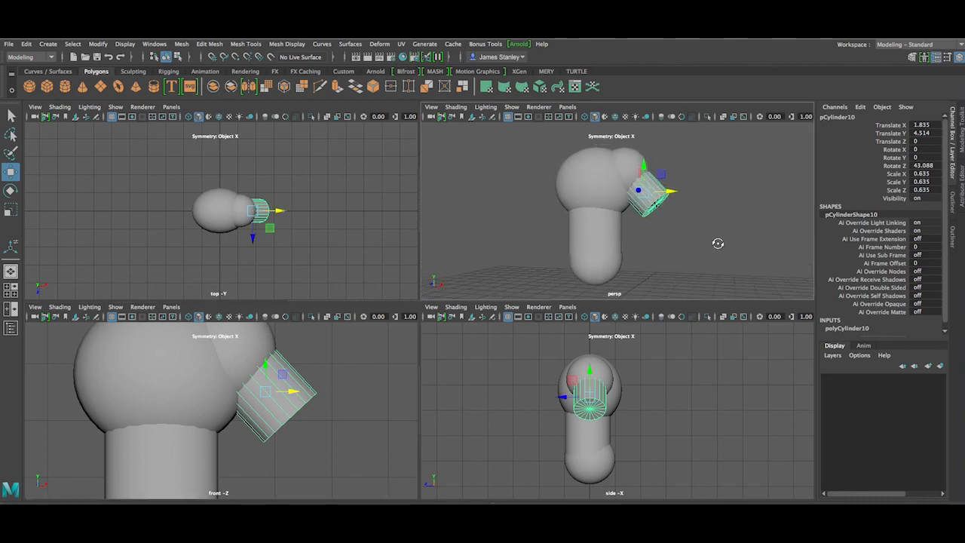
pyautogui.press('e')
pyautogui.press('r')
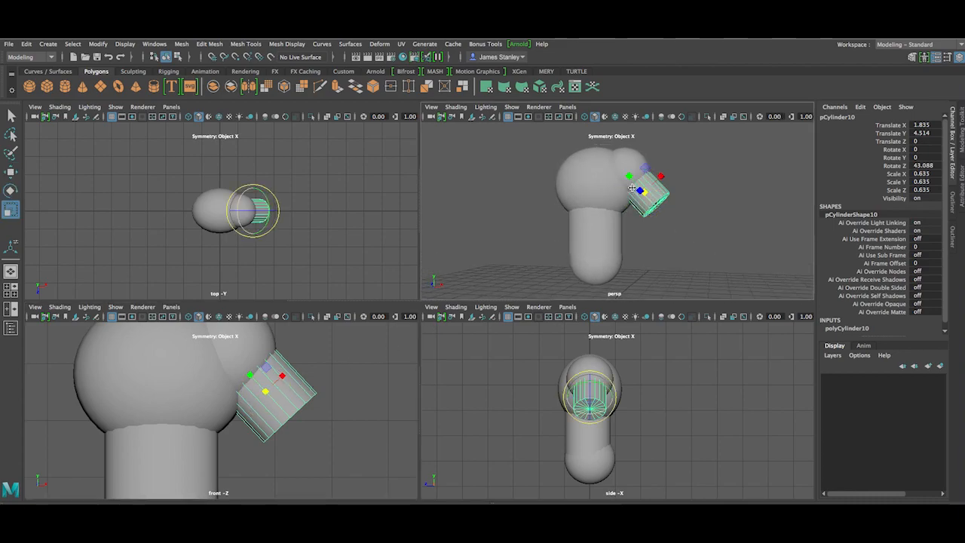
pyautogui.moveTo(629, 177); pyautogui.dragTo(619, 165)
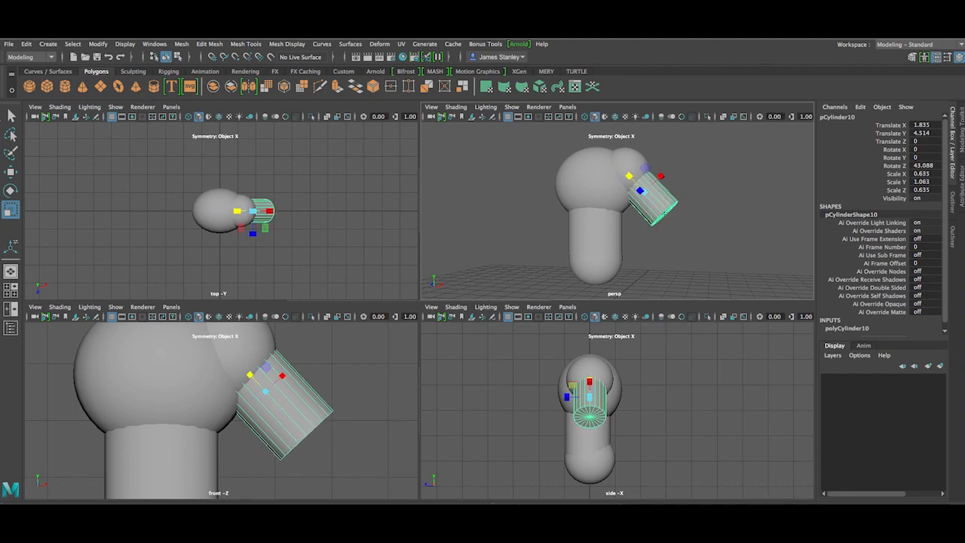
pyautogui.press('q')
pyautogui.click(508, 224)
pyautogui.keyDown('alt'); pyautogui.moveTo(670, 237); pyautogui.dragTo(619, 296); pyautogui.keyUp('alt')
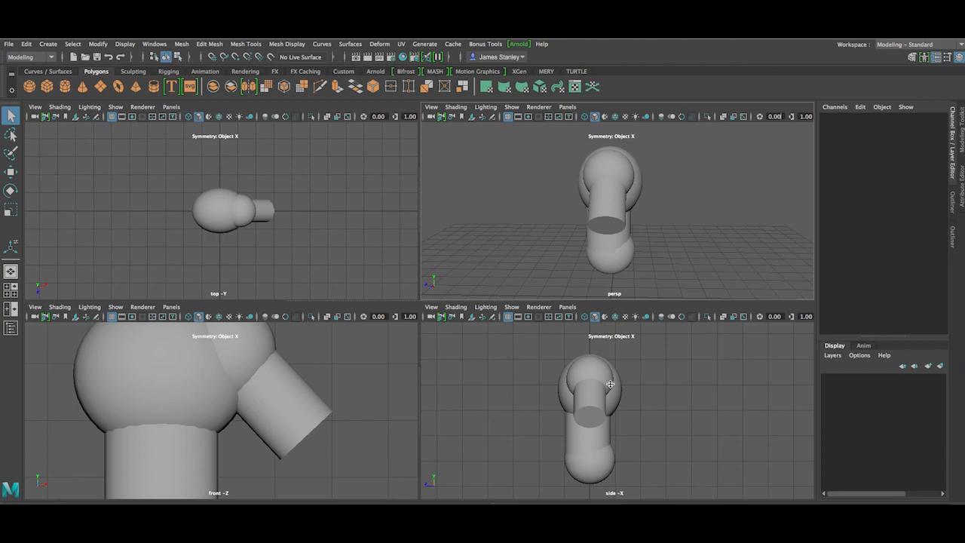
pyautogui.scroll(3, 612, 396)
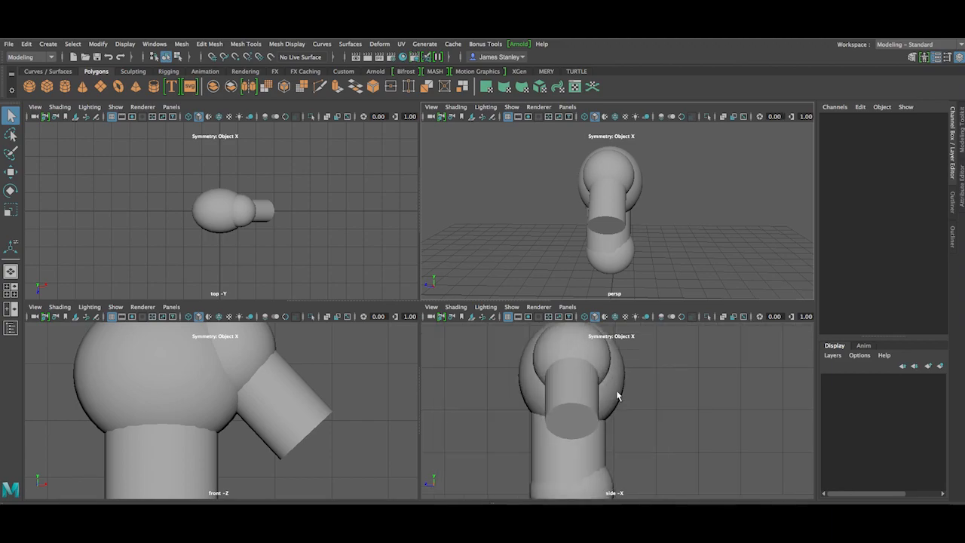
# Step: Shift the shoulder sphere to about -0.216 and the upper arm cylinder to about -0.276 on Z
pyautogui.click(589, 357)
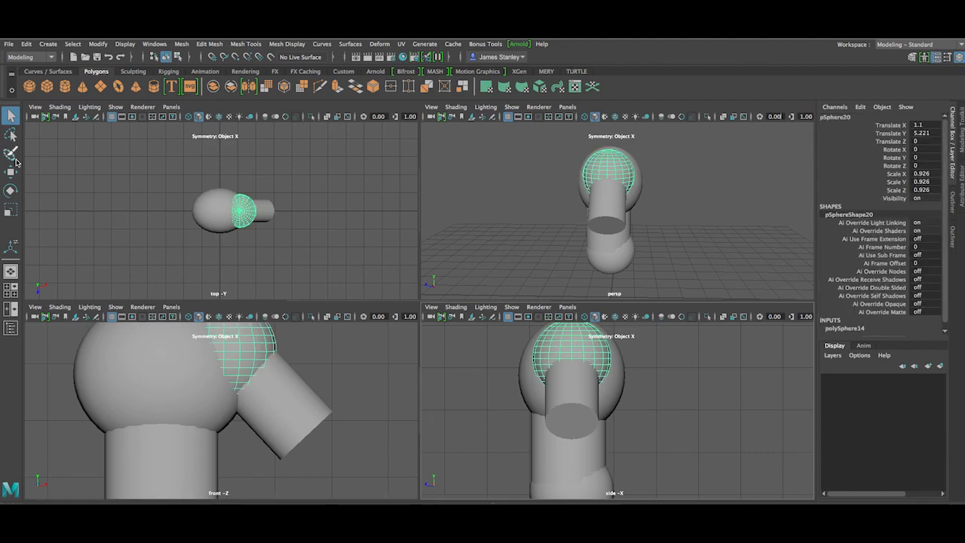
pyautogui.press('w')
pyautogui.moveTo(545, 363); pyautogui.dragTo(552, 363)
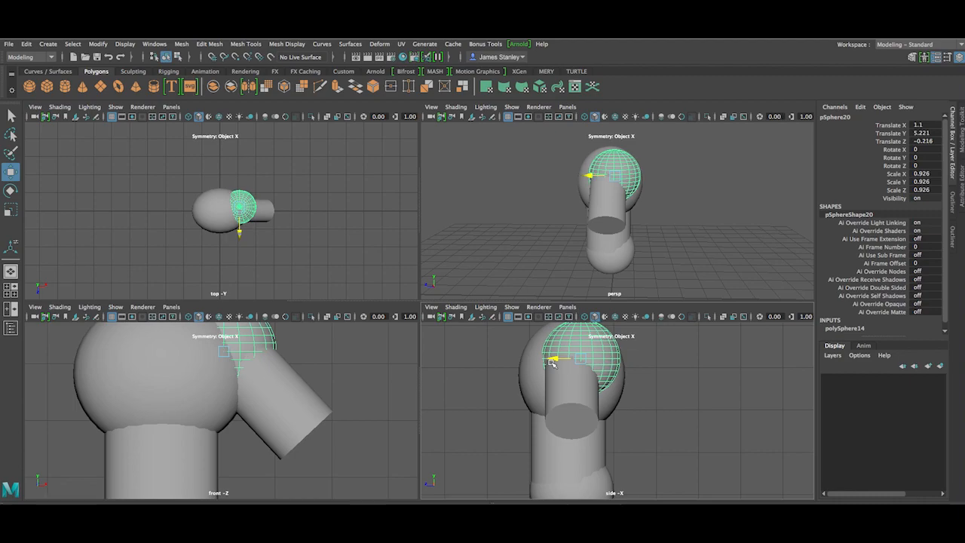
pyautogui.click(576, 408)
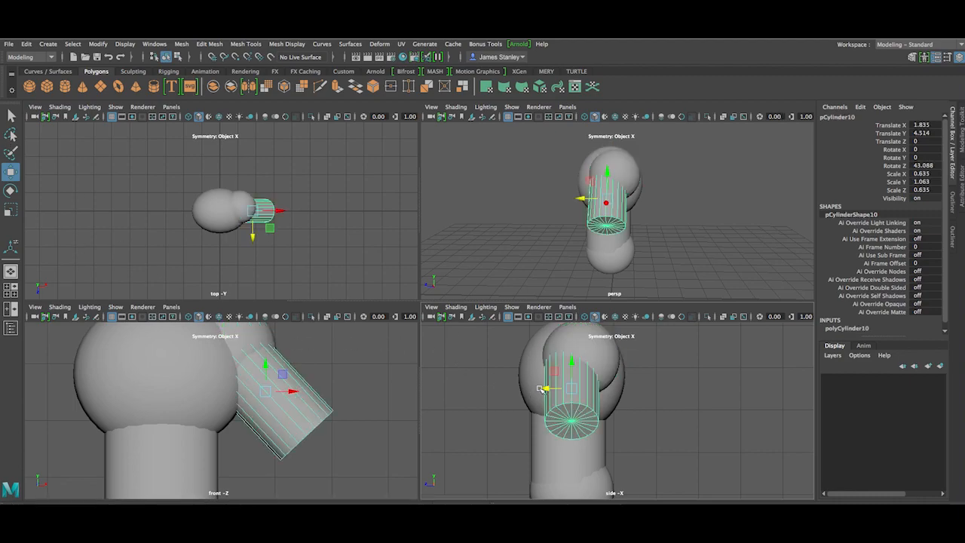
pyautogui.moveTo(547, 390); pyautogui.dragTo(560, 391)
pyautogui.keyDown('alt'); pyautogui.moveTo(665, 218); pyautogui.dragTo(691, 239); pyautogui.keyUp('alt')
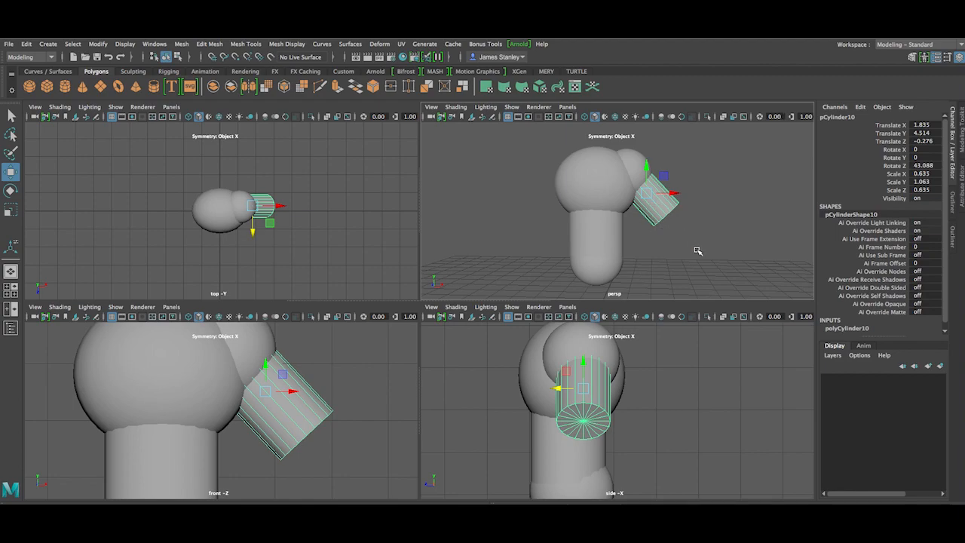
# Step: Add a polygon cylinder and move it below the upper arm at about 2.94 on X and 2.75 on Y
pyautogui.click(65, 87)
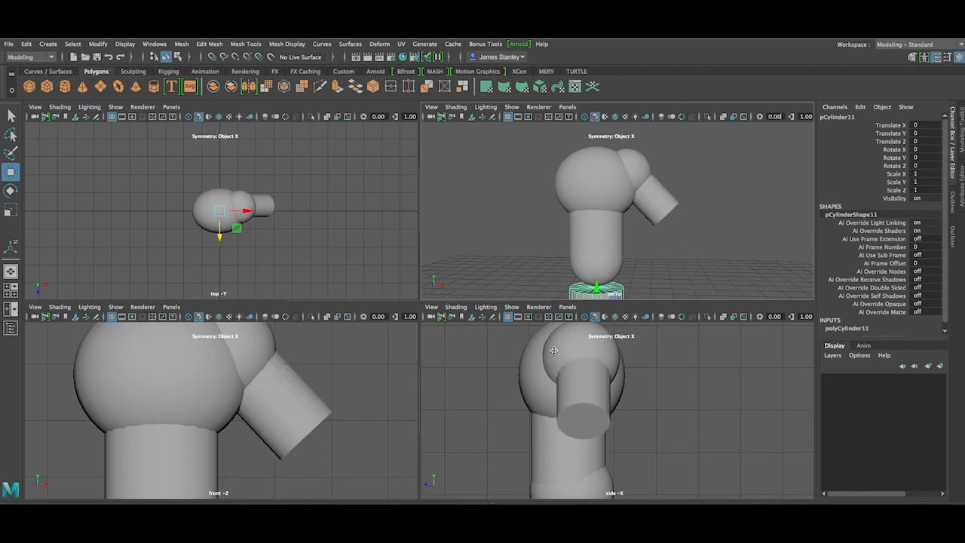
pyautogui.moveTo(597, 288); pyautogui.dragTo(607, 214)
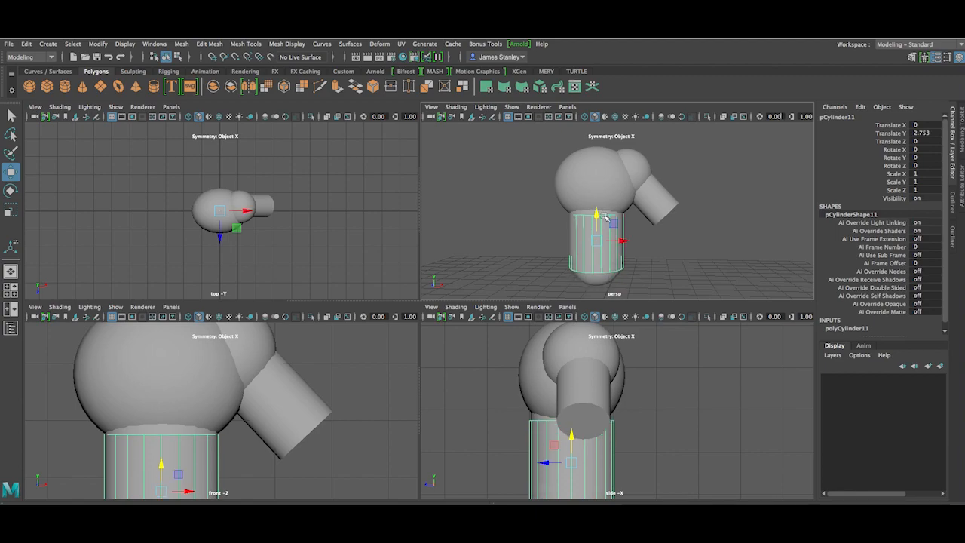
pyautogui.moveTo(196, 491); pyautogui.dragTo(364, 491)
pyautogui.keyDown('alt'); pyautogui.moveTo(336, 419); pyautogui.dragTo(340, 347, button='middle'); pyautogui.keyUp('alt')
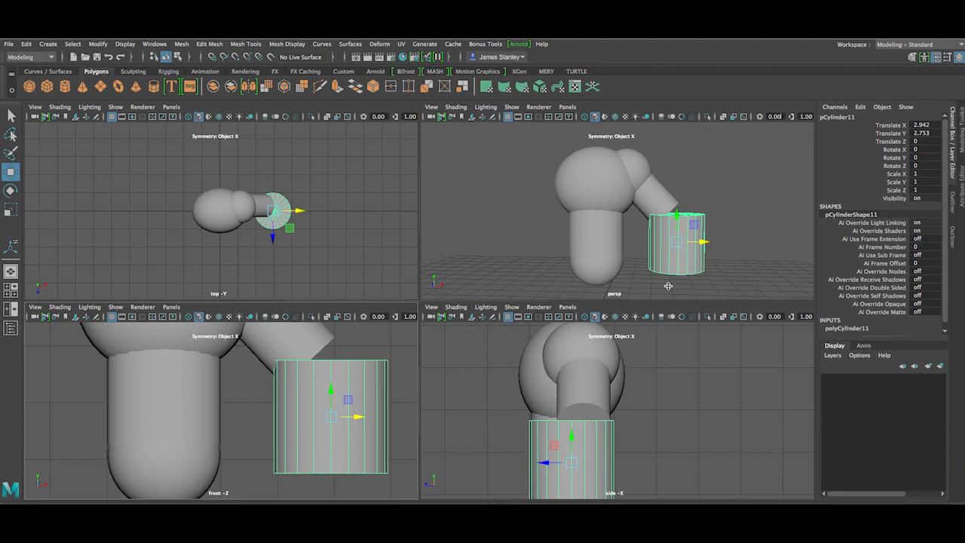
# Step: Scale the new cylinder uniformly to 0.68, rotate it about 29.5 degrees around Z and move it against the upper arm's end
pyautogui.press('r')
pyautogui.moveTo(677, 237); pyautogui.dragTo(630, 273)
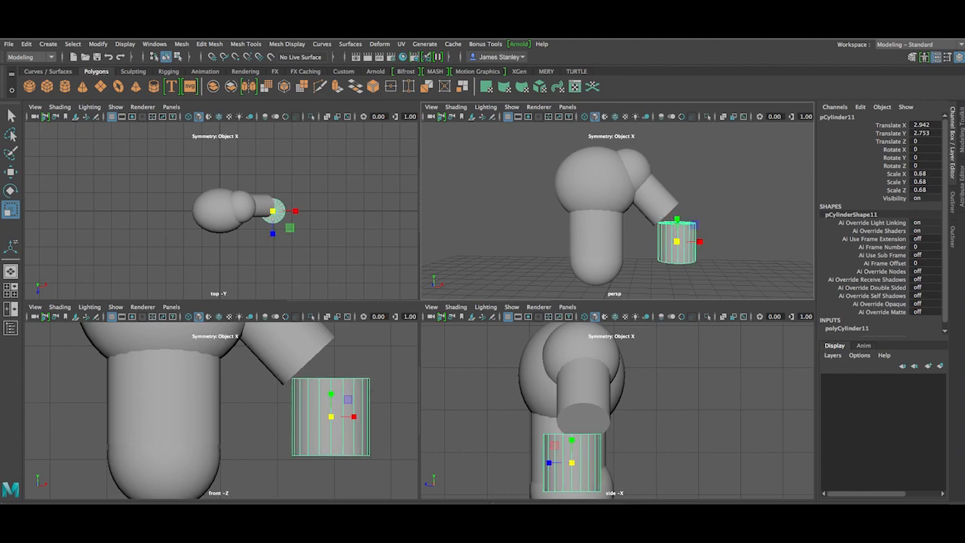
pyautogui.press('e')
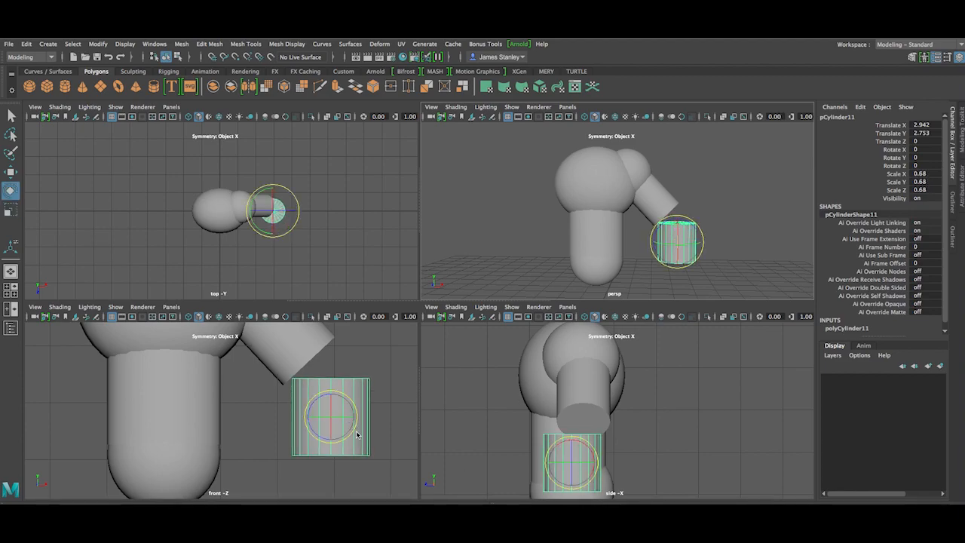
pyautogui.moveTo(352, 432); pyautogui.dragTo(337, 401)
pyautogui.press('w')
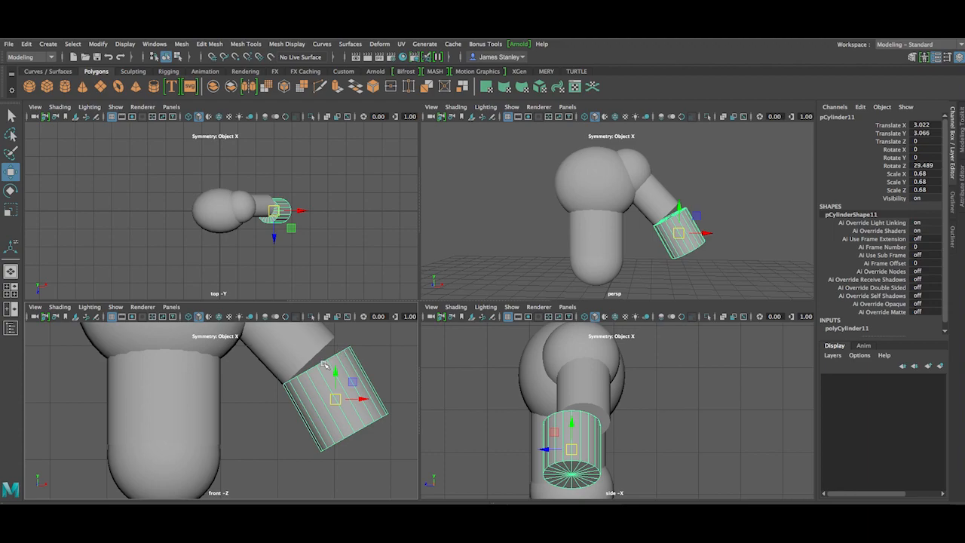
# Step: Add a polygon sphere and move it to the elbow at about 2.93 on X and 3.62 on Y
pyautogui.click(33, 87)
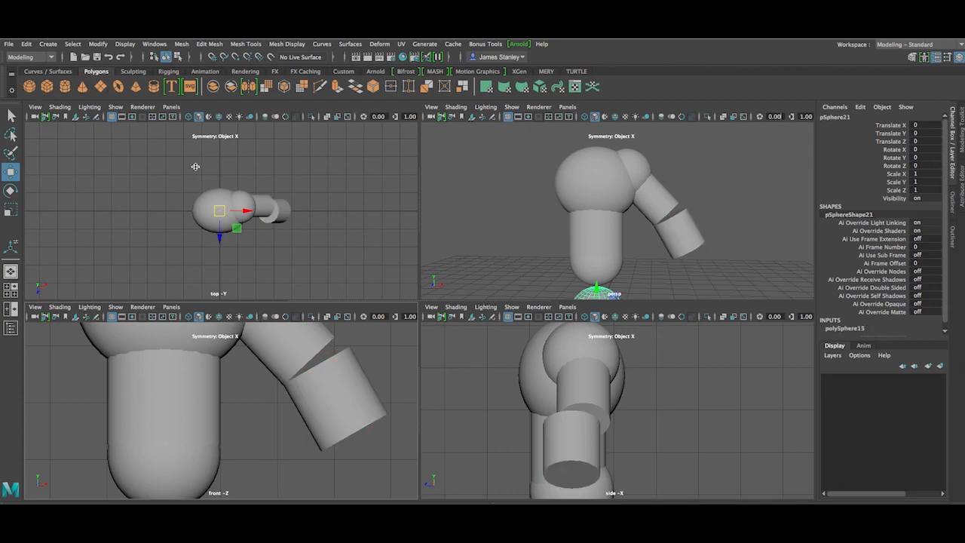
pyautogui.moveTo(647, 281)
pyautogui.keyDown('alt'); pyautogui.mouseDown(button='middle')
pyautogui.moveTo(652, 233)
pyautogui.moveTo(645, 280)
pyautogui.mouseUp(button='middle'); pyautogui.keyUp('alt')
pyautogui.moveTo(592, 286); pyautogui.dragTo(604, 219)
pyautogui.moveTo(163, 375); pyautogui.dragTo(164, 362)
pyautogui.moveTo(198, 390); pyautogui.dragTo(370, 392)
pyautogui.moveTo(331, 366); pyautogui.dragTo(338, 352)
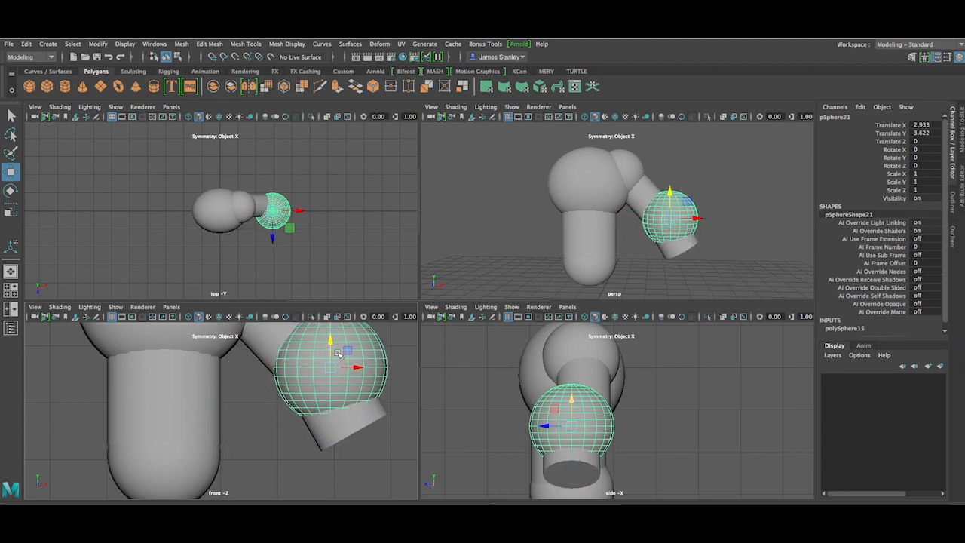
# Step: Scale the elbow sphere uniformly to about 0.752
pyautogui.click(11, 211)
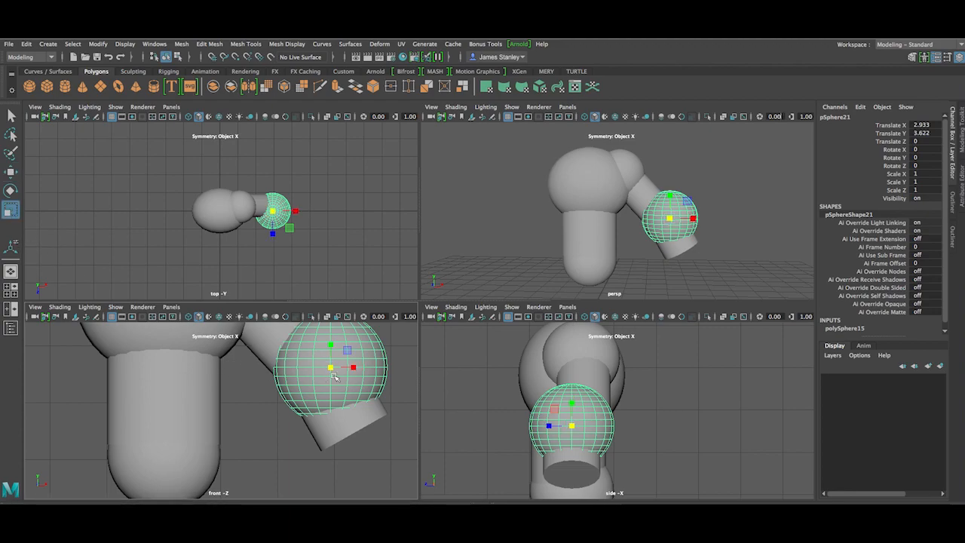
pyautogui.moveTo(333, 368)
pyautogui.mouseDown()
pyautogui.moveTo(295, 391)
pyautogui.moveTo(329, 372)
pyautogui.mouseUp()
pyautogui.click(10, 114)
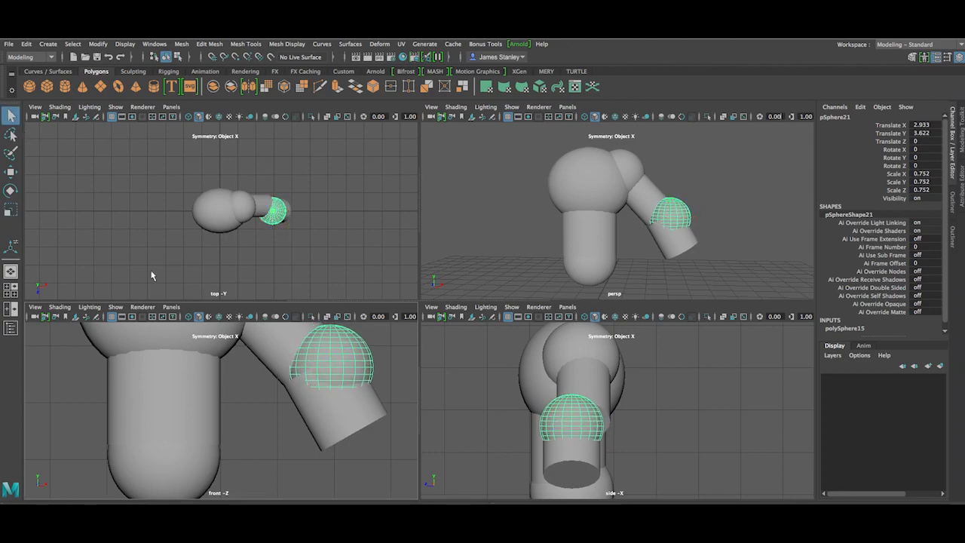
# Step: Move the lower arm cylinder down to about 1.39 on Y, clear of the elbow sphere
pyautogui.click(365, 428)
pyautogui.press('w')
pyautogui.moveTo(335, 374); pyautogui.dragTo(316, 454)
# Step: Scale the elbow sphere uniformly to about 0.592 and move it to about 2.51 on X
pyautogui.click(313, 370)
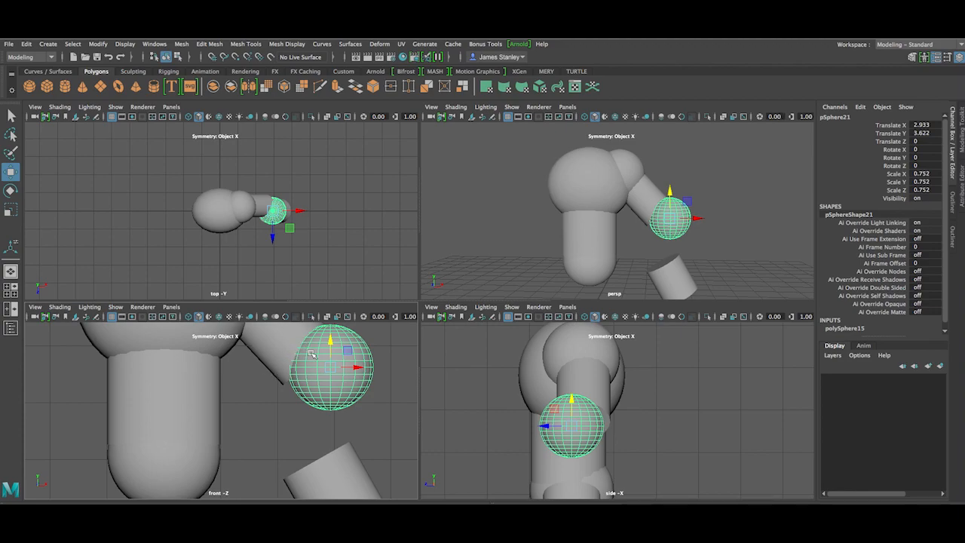
pyautogui.press('r')
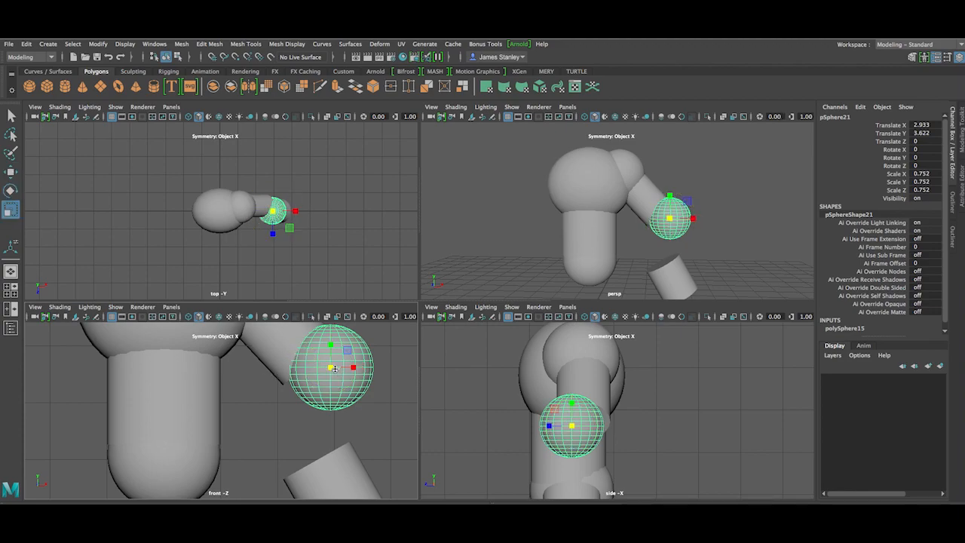
pyautogui.moveTo(332, 368)
pyautogui.mouseDown()
pyautogui.moveTo(304, 368)
pyautogui.moveTo(342, 370)
pyautogui.mouseUp()
pyautogui.press('w')
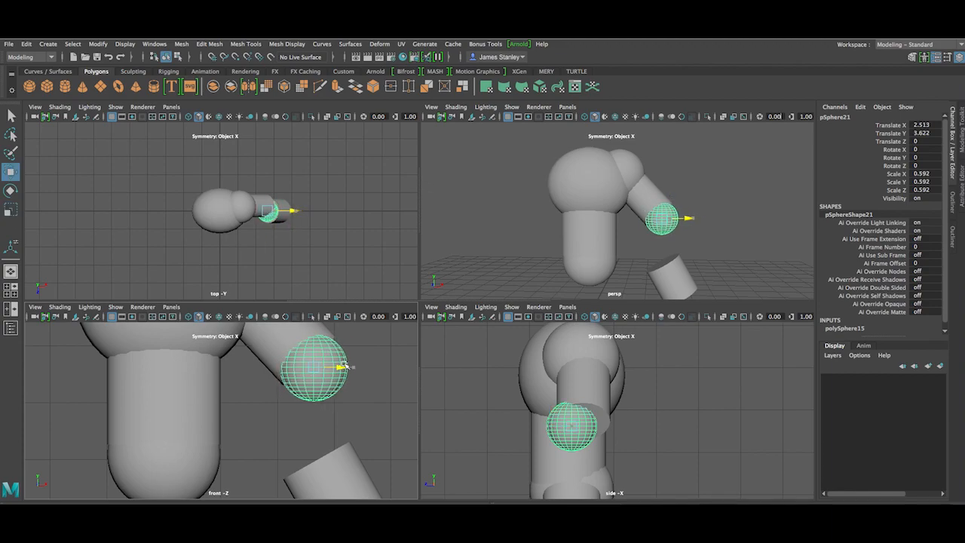
# Step: Move the elbow sphere to about 2.67 on X and -0.285 on Z, and scale it uniformly to about 0.646
pyautogui.moveTo(543, 426); pyautogui.dragTo(599, 409)
pyautogui.scroll(3, 591, 427)
pyautogui.scroll(3, 591, 427)
pyautogui.keyDown('alt'); pyautogui.moveTo(617, 424); pyautogui.dragTo(660, 371, button='middle'); pyautogui.keyUp('alt')
pyautogui.moveTo(550, 390); pyautogui.dragTo(567, 410)
pyautogui.press('r')
pyautogui.scroll(1, 351, 400)
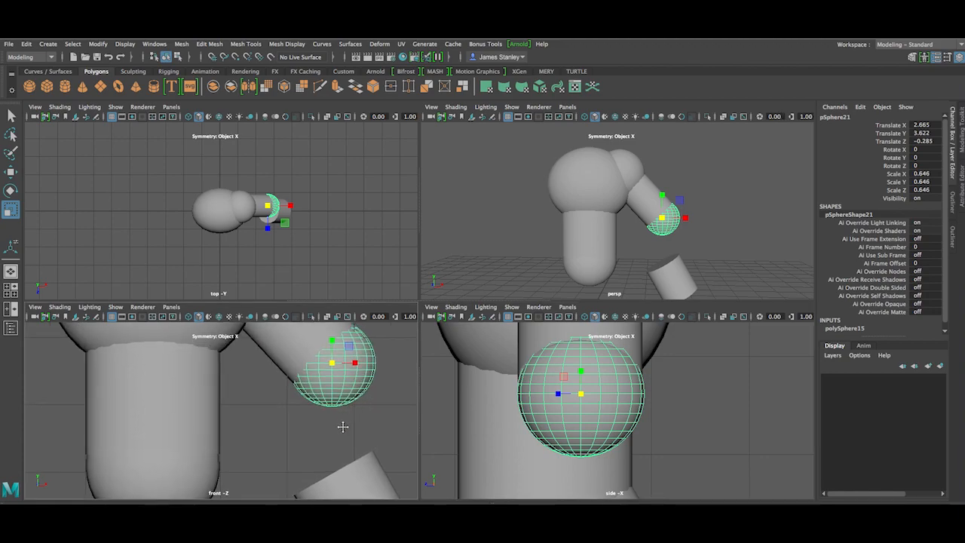
pyautogui.scroll(3, 340, 433)
pyautogui.click(388, 350)
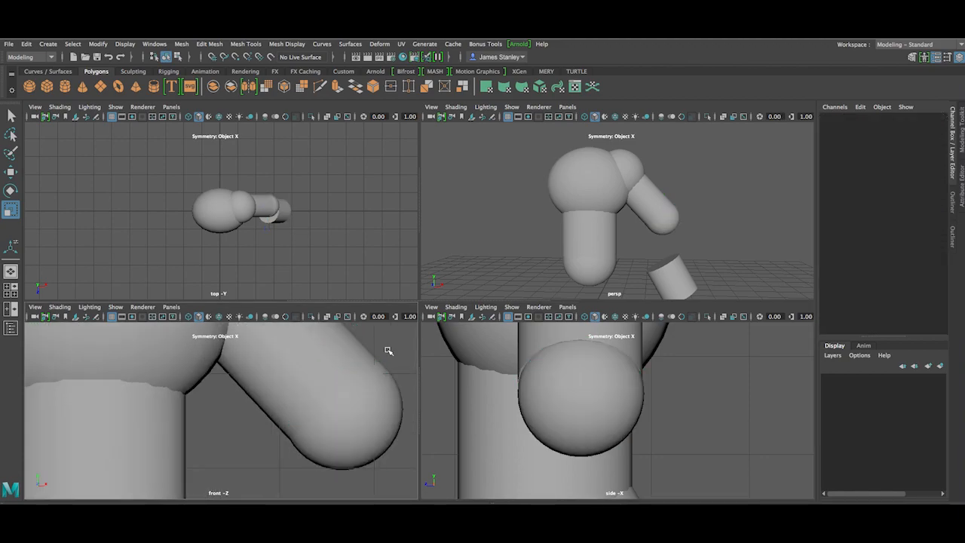
# Step: Scale the elbow sphere uniformly to 0.63, move it to about 2.66 on X and 3.61 on Y, and deselect it
pyautogui.click(360, 425)
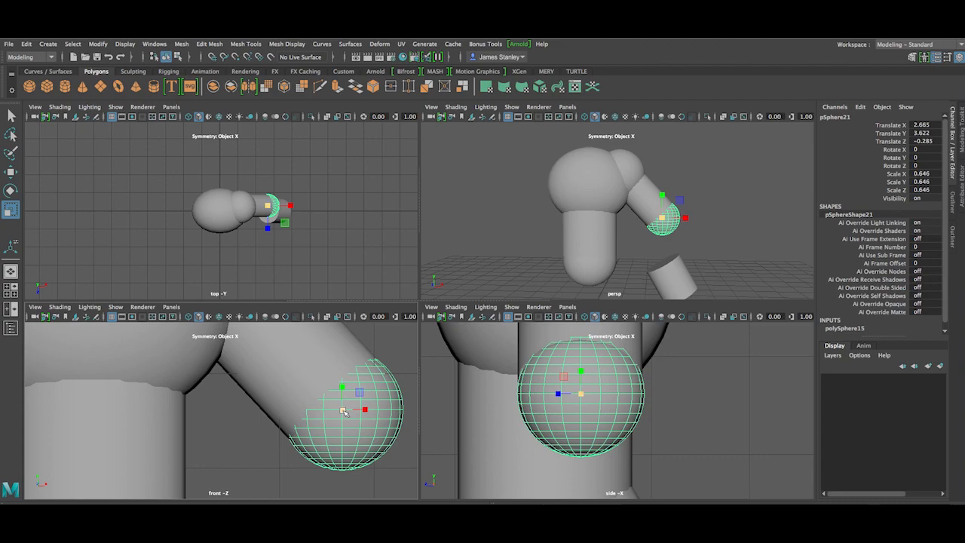
pyautogui.moveTo(343, 408); pyautogui.dragTo(301, 431)
pyautogui.click(273, 463)
pyautogui.click(341, 429)
pyautogui.press('w')
pyautogui.moveTo(343, 416); pyautogui.dragTo(341, 414)
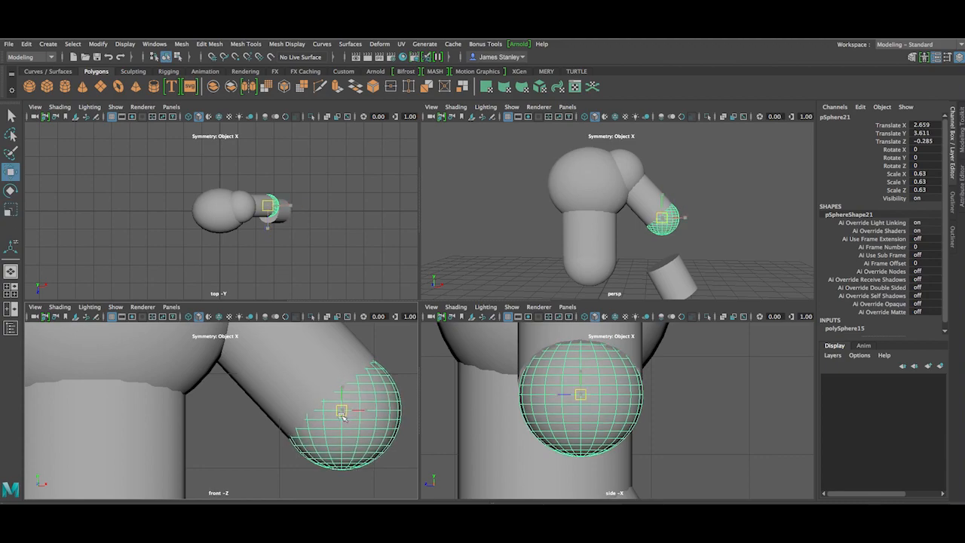
pyautogui.click(284, 450)
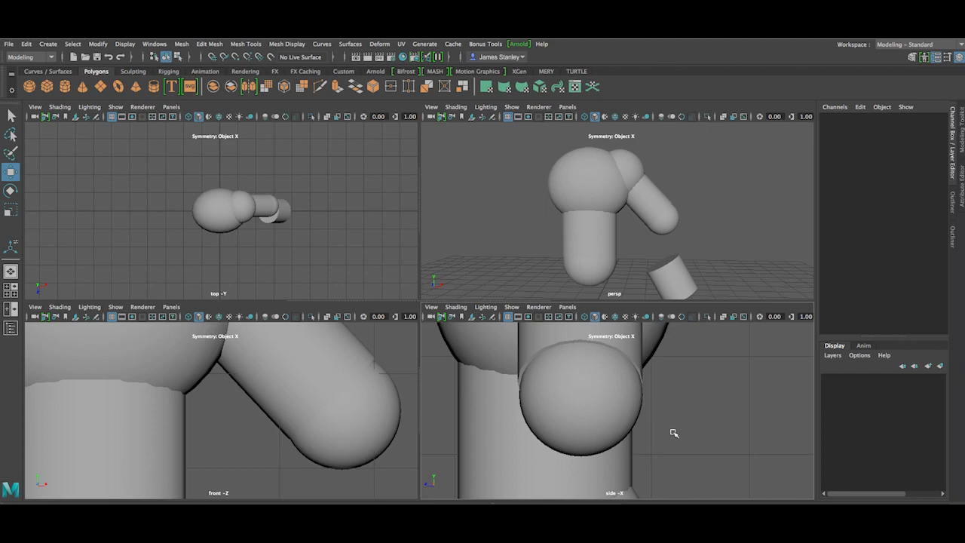
# Step: Nudge the elbow sphere, undo that move, and fine-tune its uniform scale to fit the upper arm's end
pyautogui.press('a')
pyautogui.keyDown('alt'); pyautogui.moveTo(605, 262); pyautogui.dragTo(596, 300); pyautogui.keyUp('alt')
pyautogui.scroll(2, 557, 392)
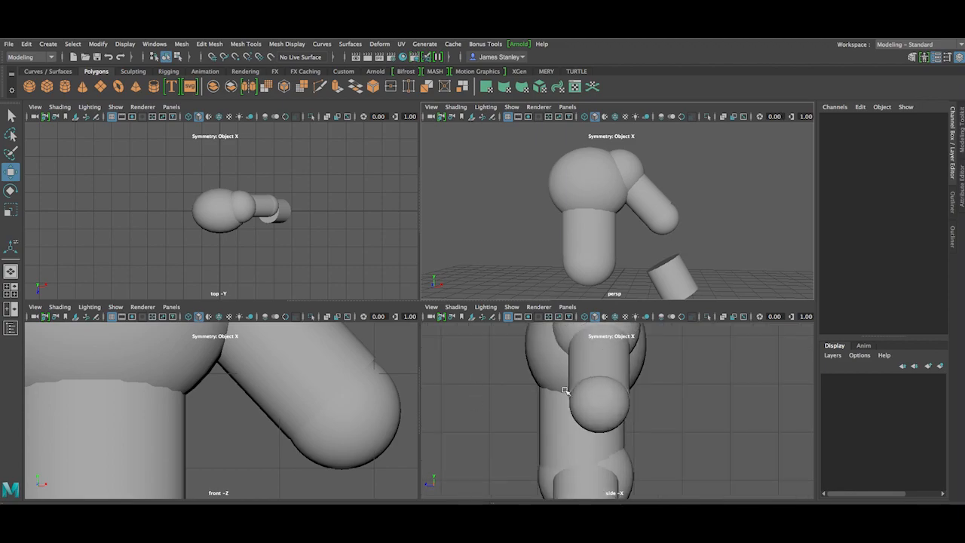
pyautogui.scroll(2, 584, 392)
pyautogui.keyDown('alt'); pyautogui.moveTo(676, 400); pyautogui.dragTo(755, 401); pyautogui.keyUp('alt')
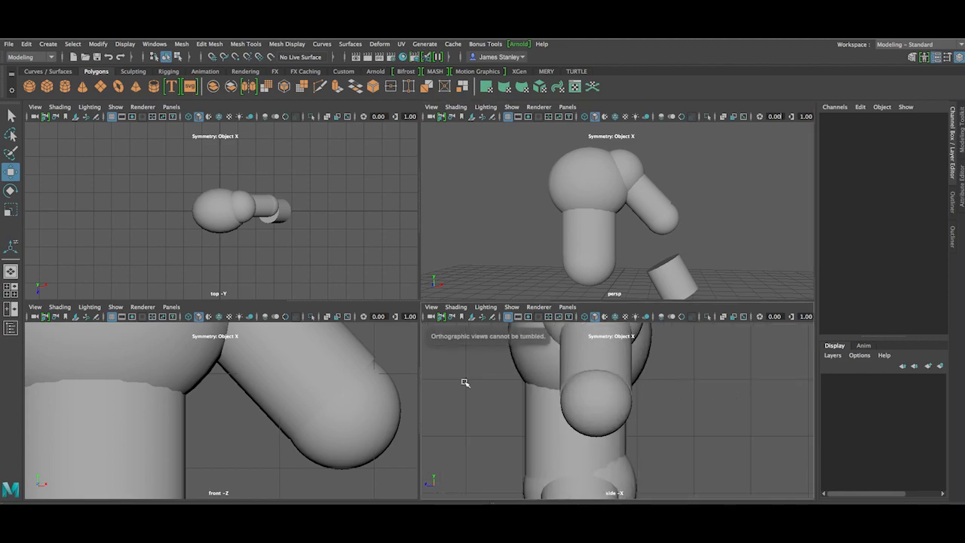
pyautogui.keyDown('alt'); pyautogui.click(355, 424); pyautogui.keyUp('alt')
pyautogui.click(353, 427)
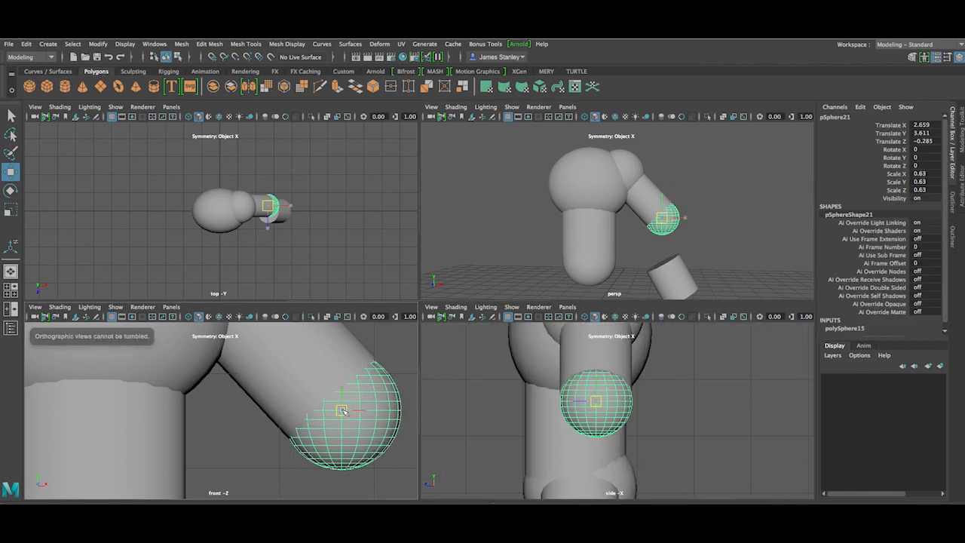
pyautogui.moveTo(343, 411); pyautogui.dragTo(343, 413)
pyautogui.hotkey('ctrl', 'z')
pyautogui.press('e')
pyautogui.press('r')
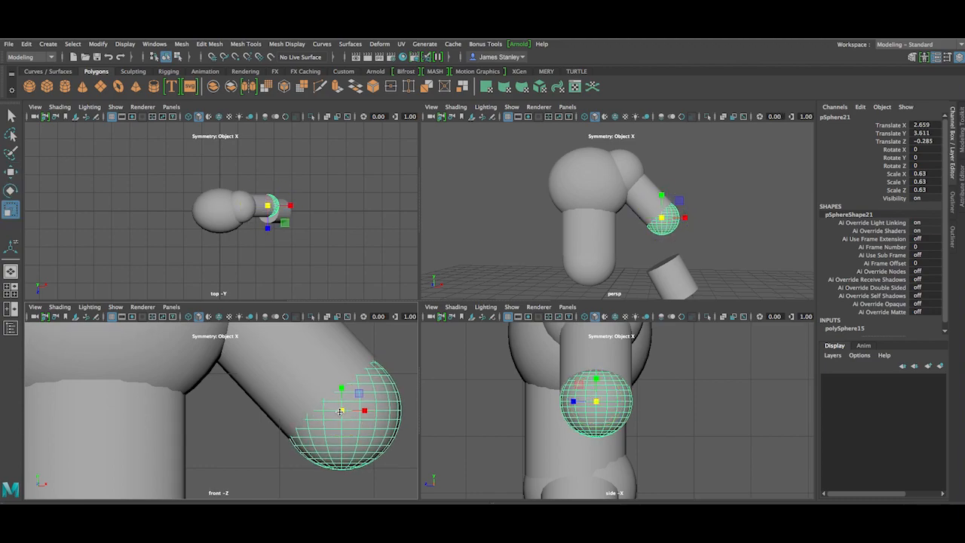
pyautogui.moveTo(344, 411); pyautogui.dragTo(344, 413)
pyautogui.click(671, 425)
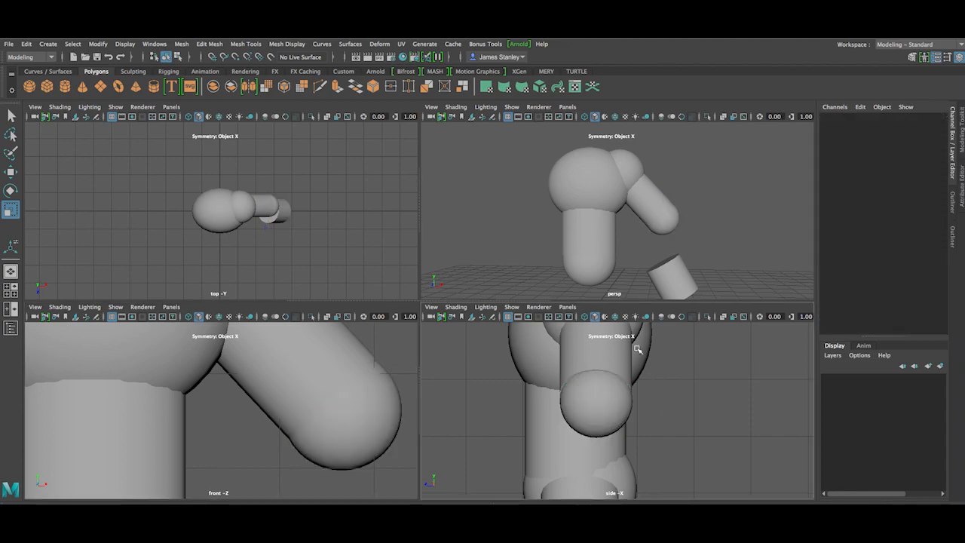
# Step: Select the detached lower arm cylinder and raise it toward the elbow sphere
pyautogui.scroll(-2, 615, 286)
pyautogui.click(643, 276)
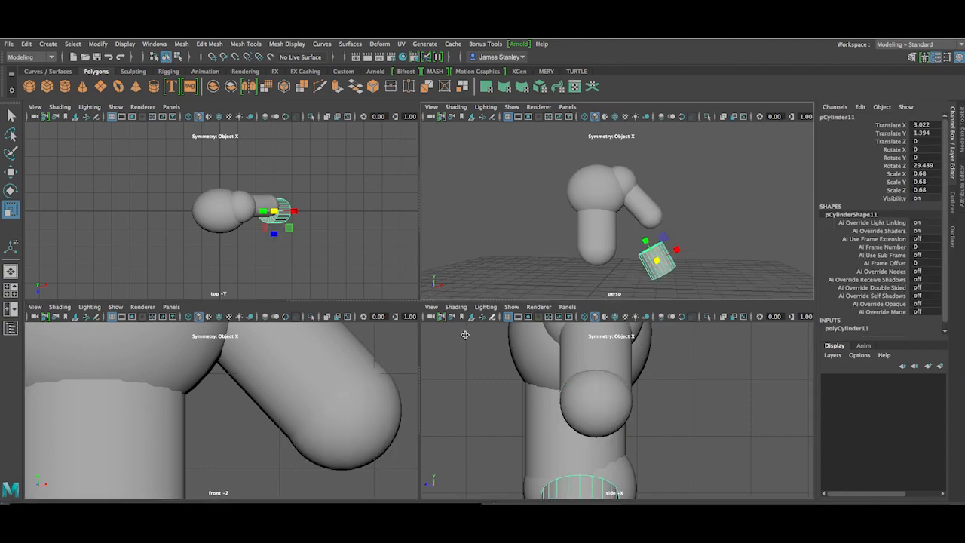
pyautogui.press('w')
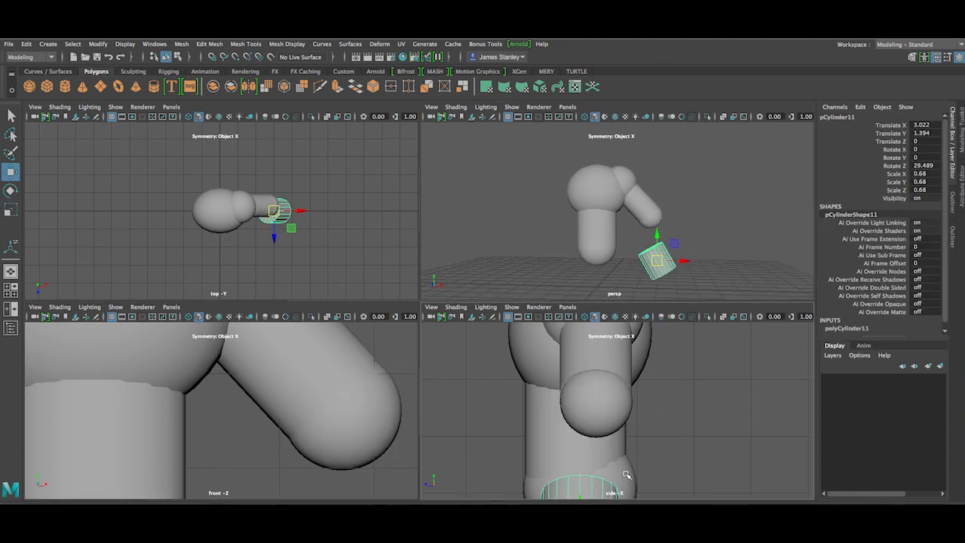
pyautogui.scroll(-5, 663, 453)
pyautogui.keyDown('alt'); pyautogui.moveTo(667, 435); pyautogui.dragTo(653, 382, button='middle'); pyautogui.keyUp('alt')
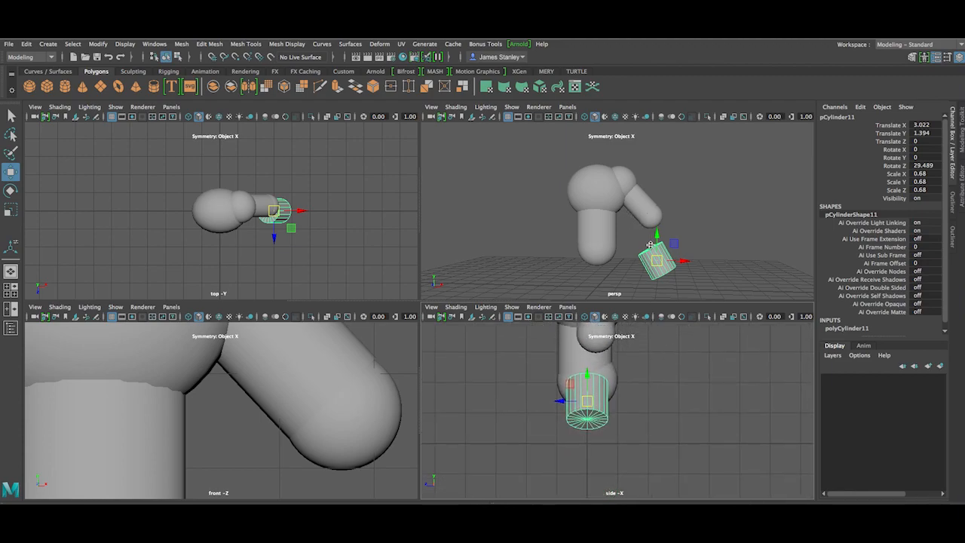
pyautogui.click(588, 377)
pyautogui.moveTo(588, 378); pyautogui.dragTo(593, 340)
# Step: Move the lower arm cylinder to about 3.21 on X and 2.68 on Y, and scale it uniformly to about 0.561
pyautogui.keyDown('alt'); pyautogui.moveTo(317, 478); pyautogui.dragTo(279, 395, button='middle'); pyautogui.keyUp('alt')
pyautogui.click(364, 419)
pyautogui.moveTo(364, 419); pyautogui.dragTo(340, 414)
pyautogui.press('e')
pyautogui.press('r')
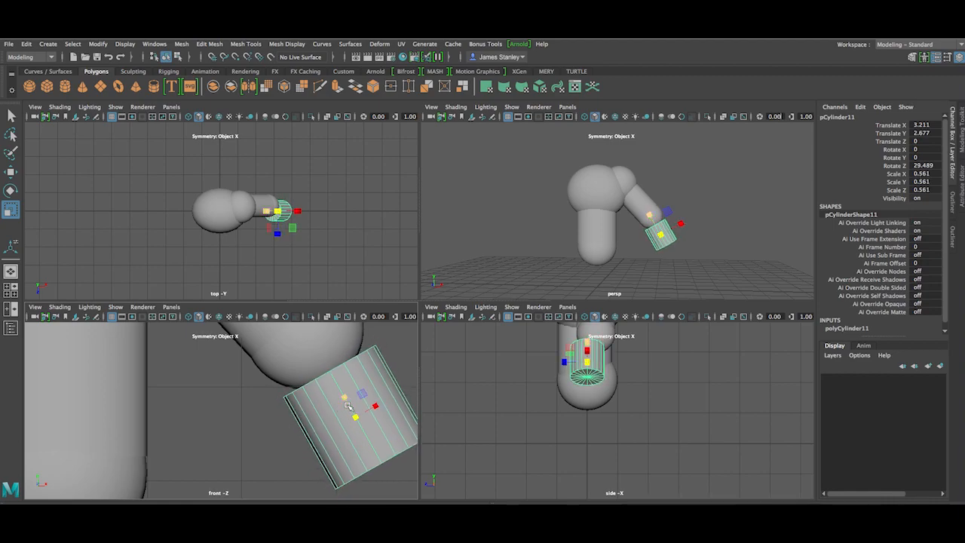
# Step: Move the lower arm cylinder against the elbow sphere at about 3.10 on X, 2.91 on Y and -0.169 on Z
pyautogui.press('w')
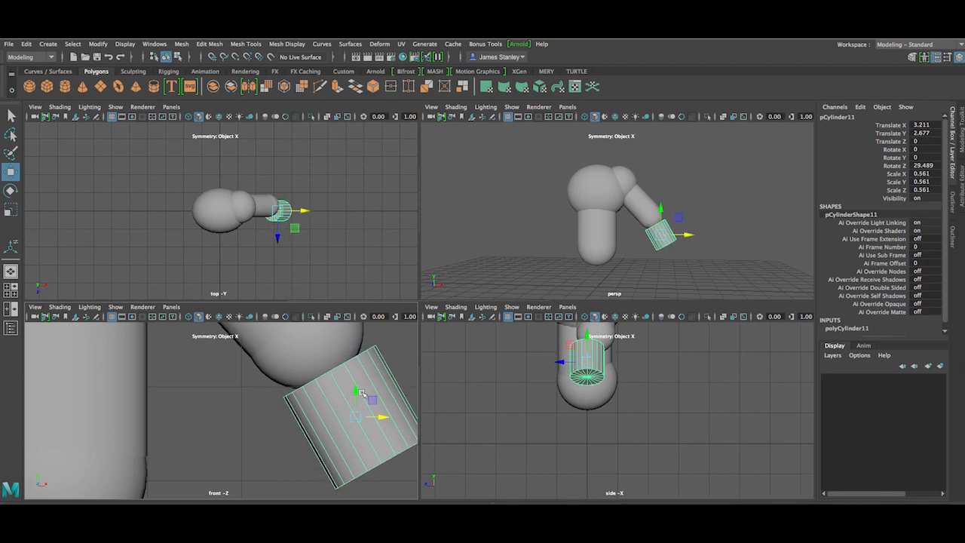
pyautogui.moveTo(348, 386); pyautogui.dragTo(370, 394)
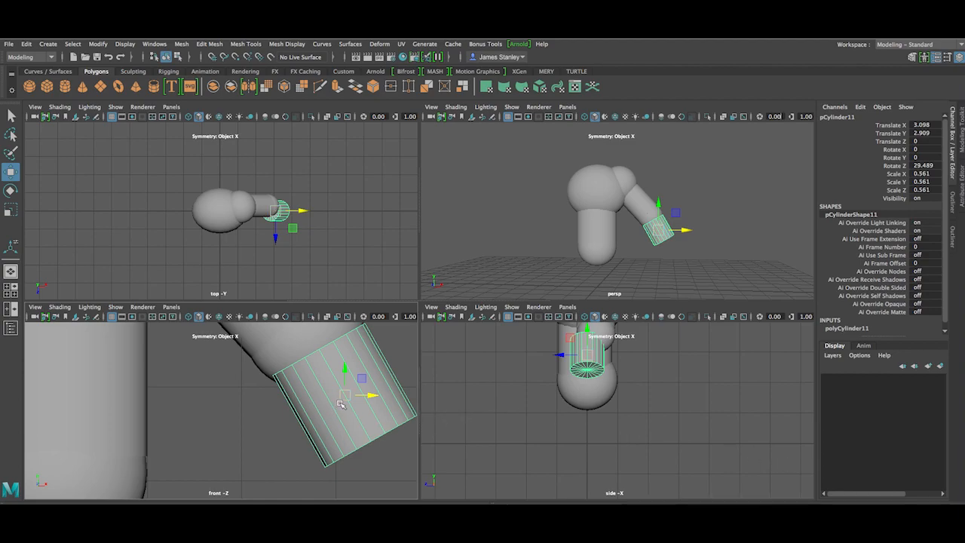
pyautogui.keyDown('alt'); pyautogui.moveTo(369, 387); pyautogui.dragTo(357, 378, button='middle'); pyautogui.keyUp('alt')
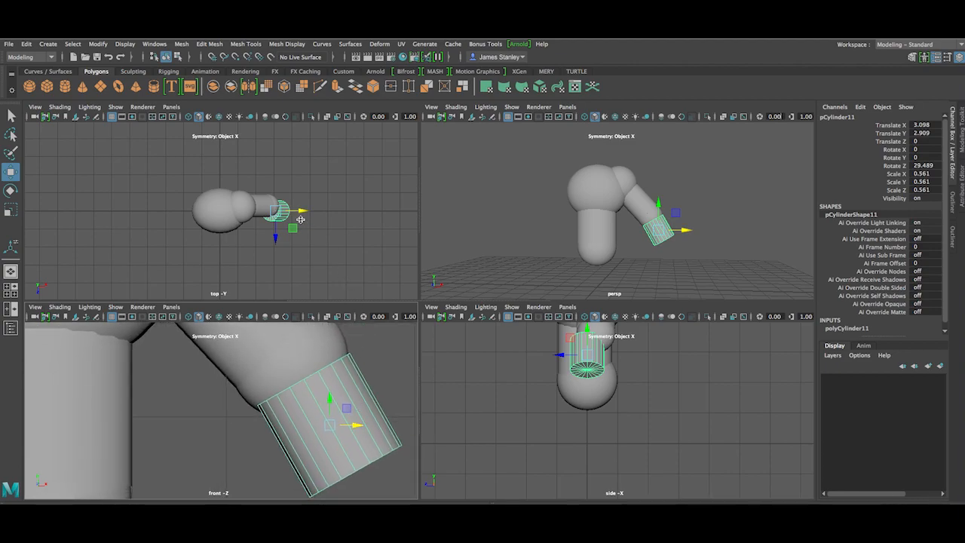
pyautogui.moveTo(278, 238); pyautogui.dragTo(274, 232)
pyautogui.scroll(8, 281, 234)
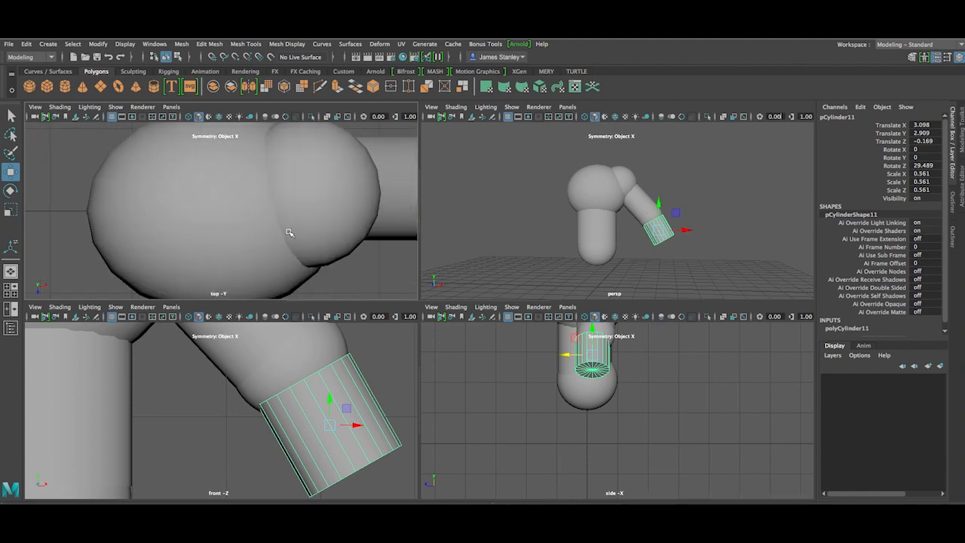
# Step: Move the lower arm cylinder in line with the upper arm, to about 3.03 on X and -0.286 on Z
pyautogui.scroll(-6, 345, 220)
pyautogui.keyDown('alt'); pyautogui.moveTo(189, 259); pyautogui.dragTo(105, 259, button='middle'); pyautogui.keyUp('alt')
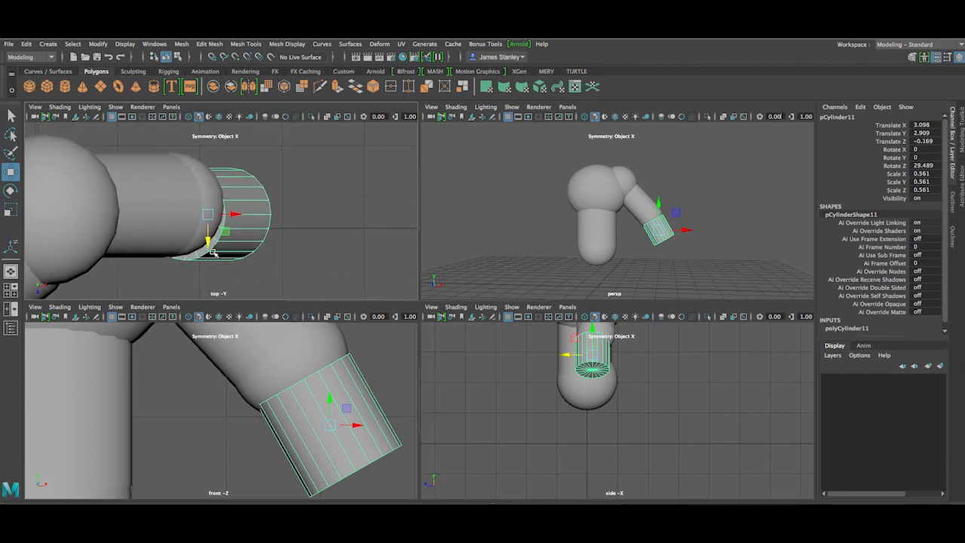
pyautogui.moveTo(210, 251); pyautogui.dragTo(205, 238)
pyautogui.moveTo(231, 205); pyautogui.dragTo(229, 209)
# Step: Lengthen the lower arm cylinder and slim it uniformly, to a scale of about 0.505, 1.182, 0.505, and deselect it
pyautogui.scroll(-4, 368, 389)
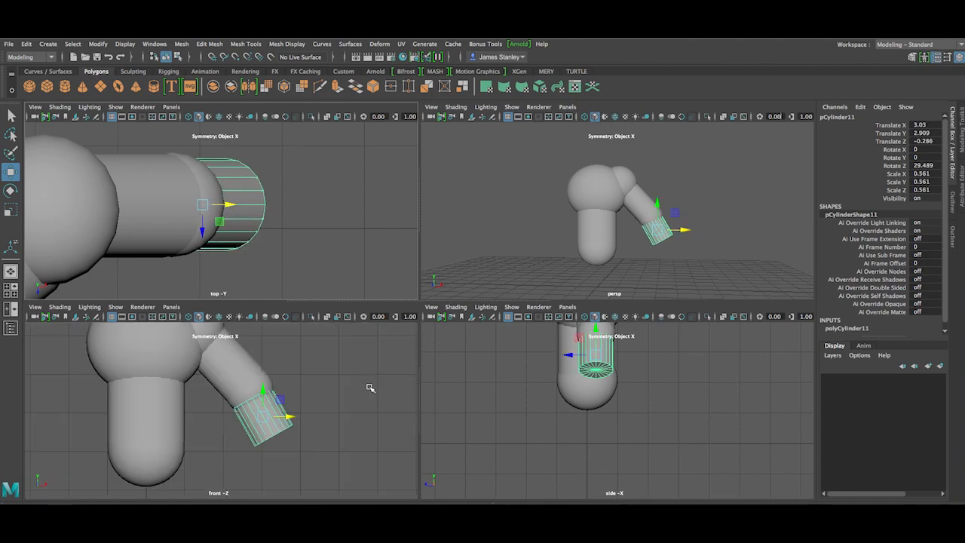
pyautogui.scroll(1, 361, 392)
pyautogui.scroll(1, 363, 393)
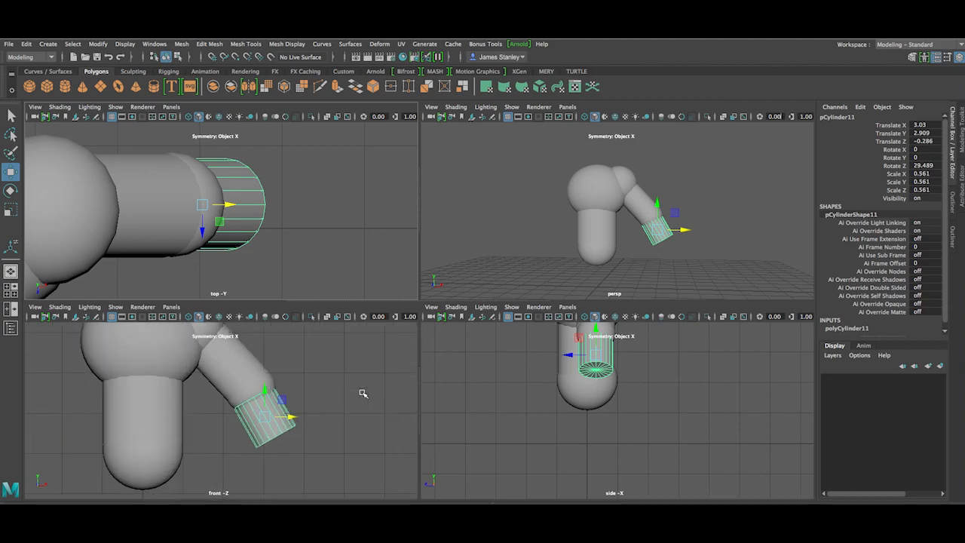
pyautogui.scroll(-1, 363, 387)
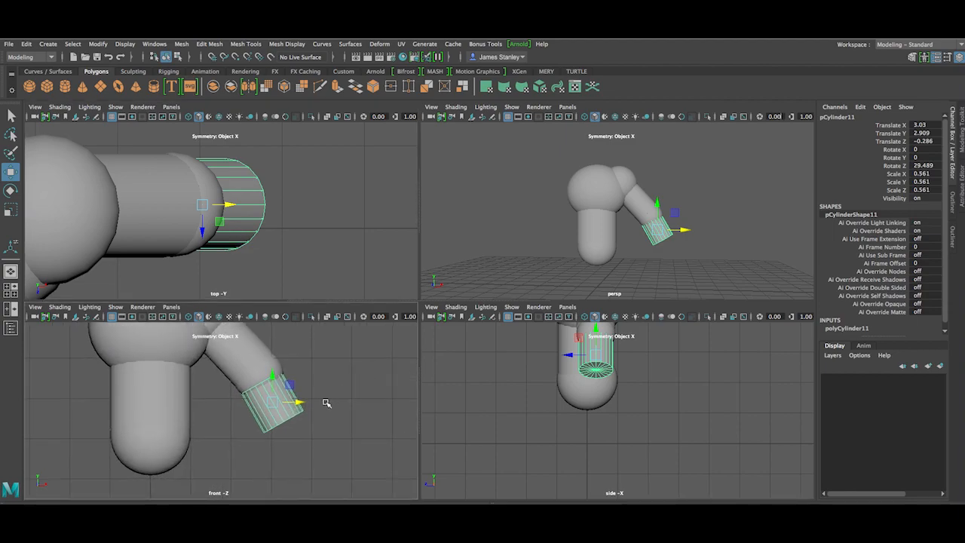
pyautogui.press('e')
pyautogui.press('r')
pyautogui.moveTo(262, 384)
pyautogui.mouseDown()
pyautogui.moveTo(255, 352)
pyautogui.moveTo(260, 365)
pyautogui.mouseUp()
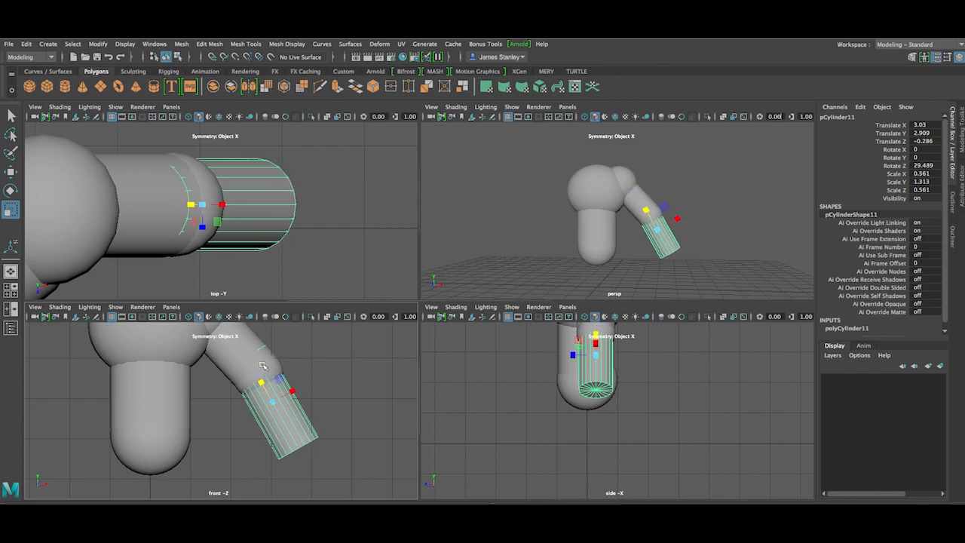
pyautogui.moveTo(273, 401); pyautogui.dragTo(265, 396)
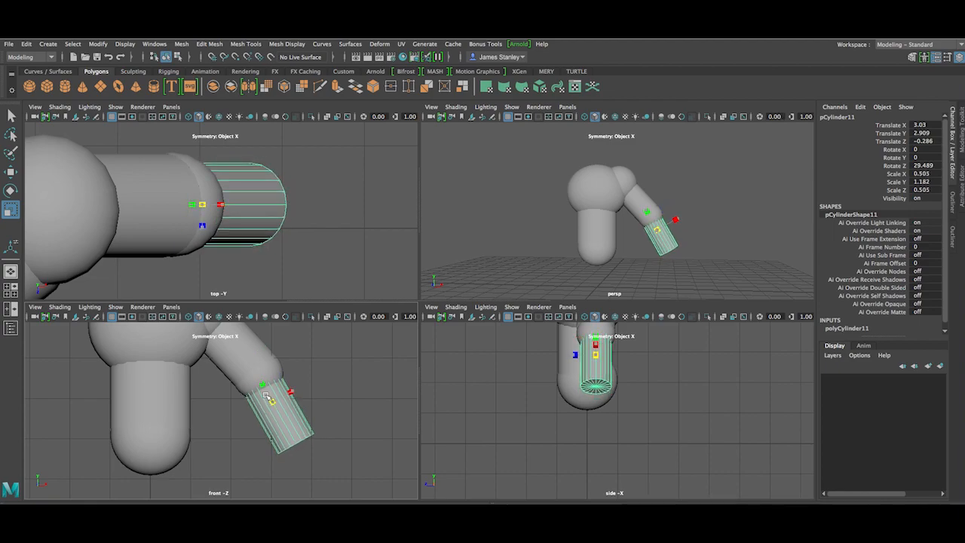
pyautogui.click(310, 383)
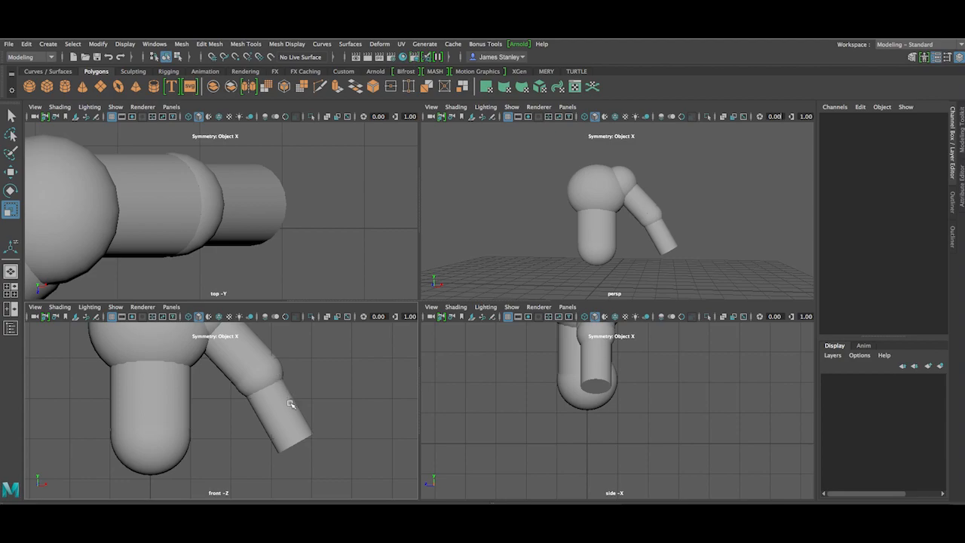
# Step: Nudge the lower arm cylinder to about 3.055 on X and deselect it
pyautogui.click(275, 403)
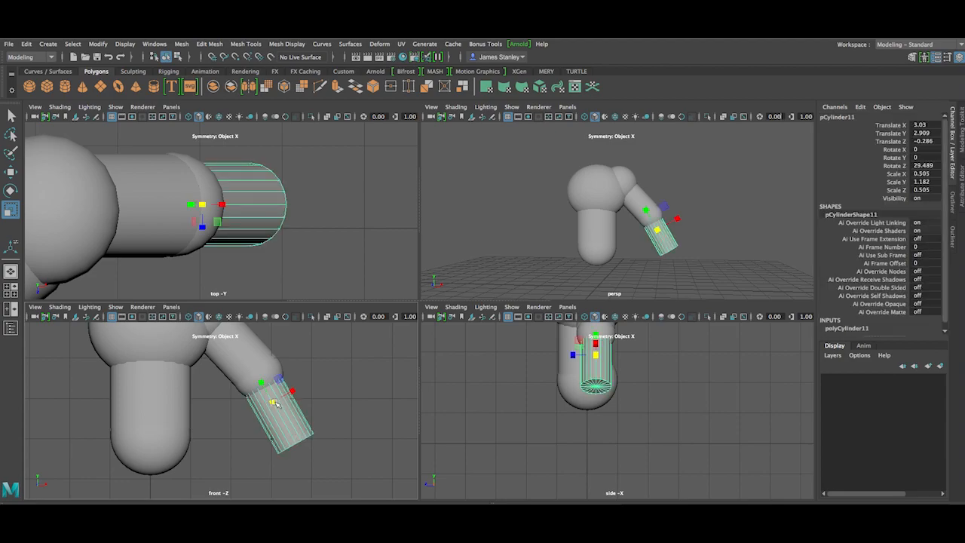
pyautogui.press('w')
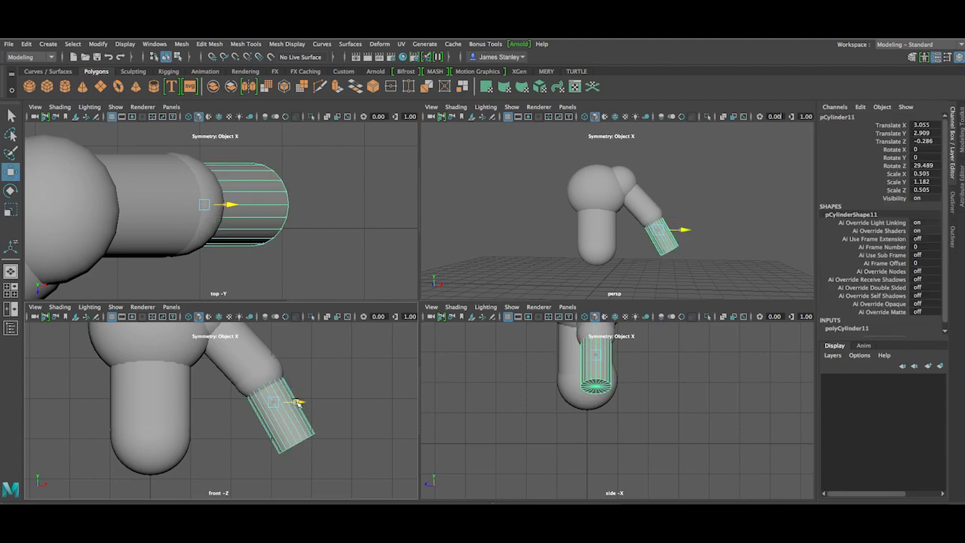
pyautogui.click(299, 387)
# Step: Swing the lower arm cylinder forward to a rotation of about -13.363, 7.446, 28.616 and move it to about -0.103 on Z
pyautogui.scroll(5, 640, 392)
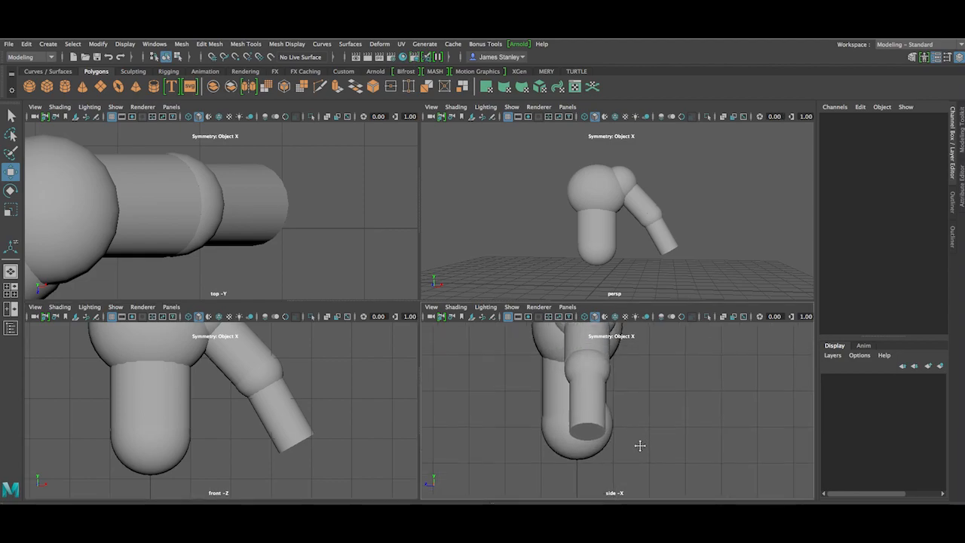
pyautogui.click(584, 420)
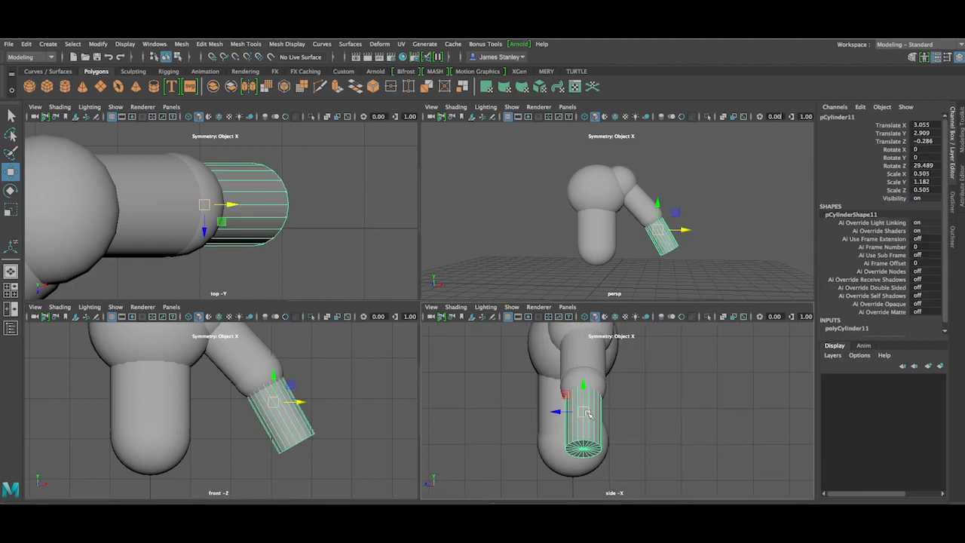
pyautogui.press('e')
pyautogui.moveTo(586, 439); pyautogui.dragTo(548, 413)
pyautogui.press('w')
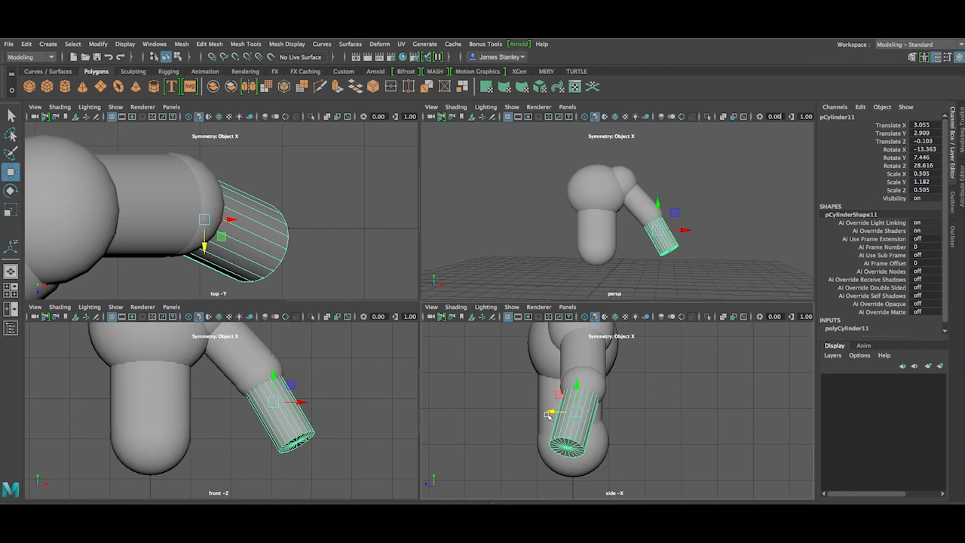
# Step: Shorten the lower arm cylinder slightly along its length and deselect it
pyautogui.press('e')
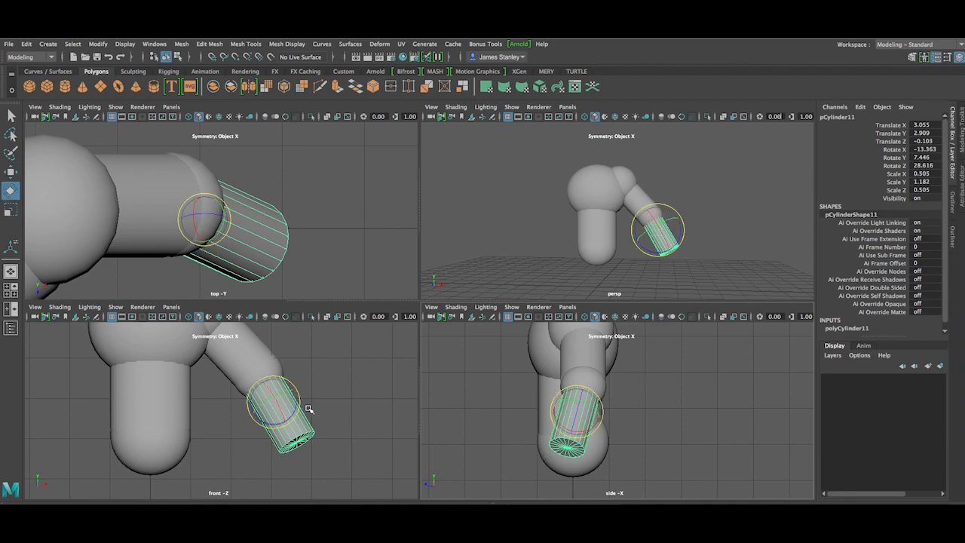
pyautogui.press('r')
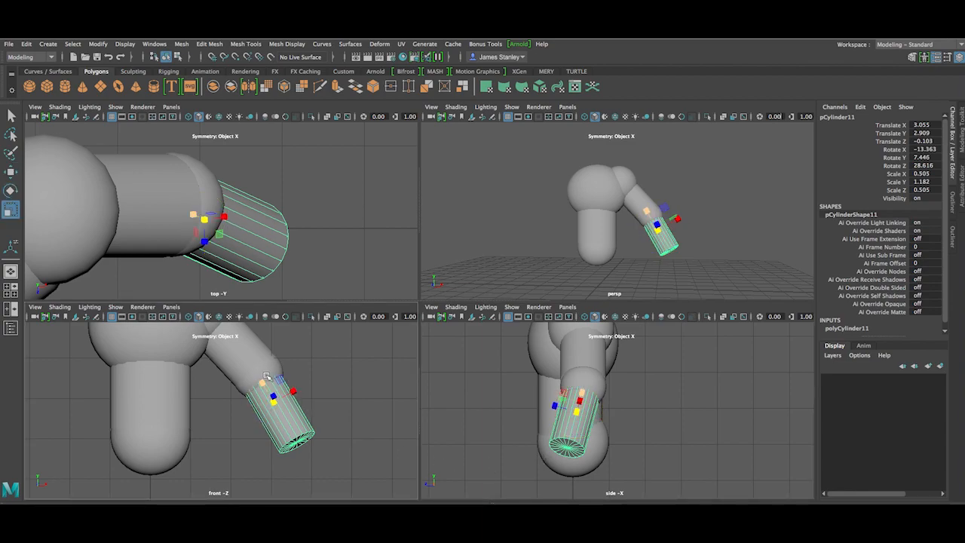
pyautogui.moveTo(266, 379)
pyautogui.mouseDown()
pyautogui.moveTo(269, 394)
pyautogui.moveTo(265, 380)
pyautogui.mouseUp()
pyautogui.click(327, 398)
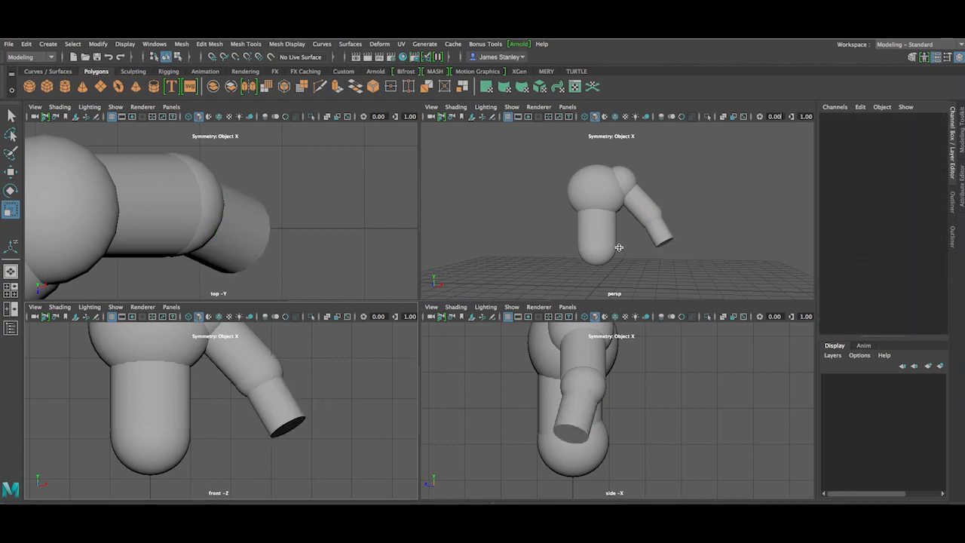
# Step: Try a polygon cylinder as a neck, raised to about 5.994 on Y above the body and scaled uniformly to about 0.621
pyautogui.keyDown('alt'); pyautogui.moveTo(651, 254); pyautogui.dragTo(637, 197); pyautogui.keyUp('alt')
pyautogui.keyDown('alt'); pyautogui.moveTo(609, 251); pyautogui.dragTo(626, 267); pyautogui.keyUp('alt')
pyautogui.keyDown('alt'); pyautogui.moveTo(668, 223); pyautogui.dragTo(639, 221); pyautogui.keyUp('alt')
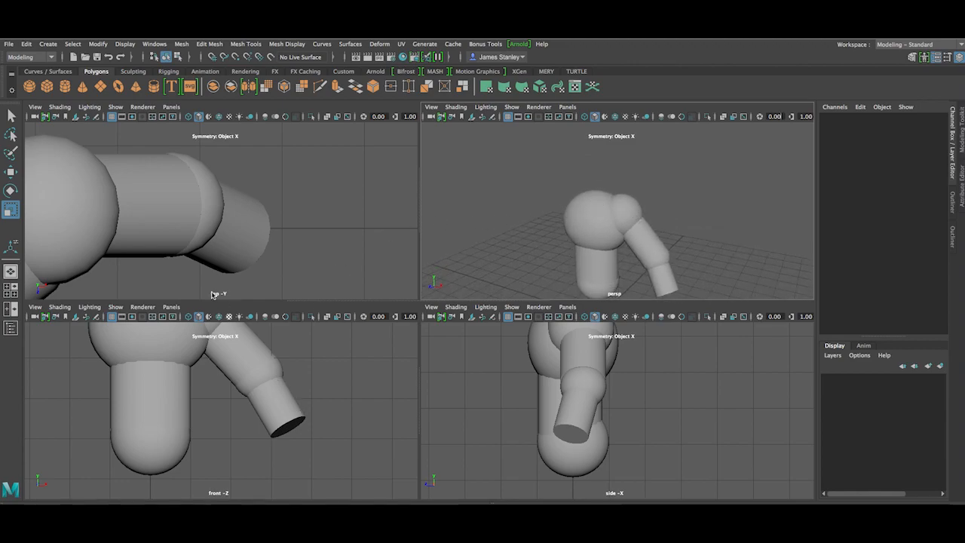
pyautogui.click(65, 87)
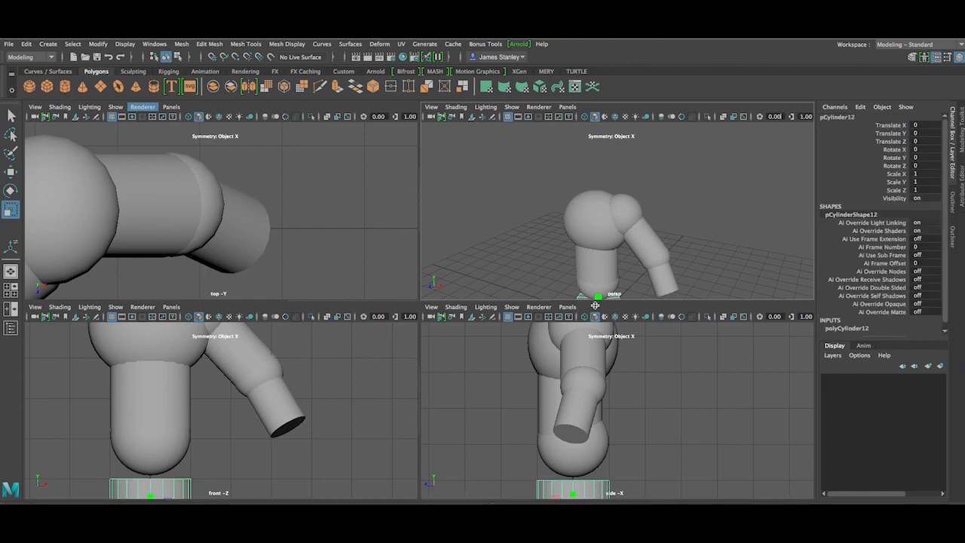
pyautogui.press('w')
pyautogui.moveTo(597, 298); pyautogui.dragTo(606, 173)
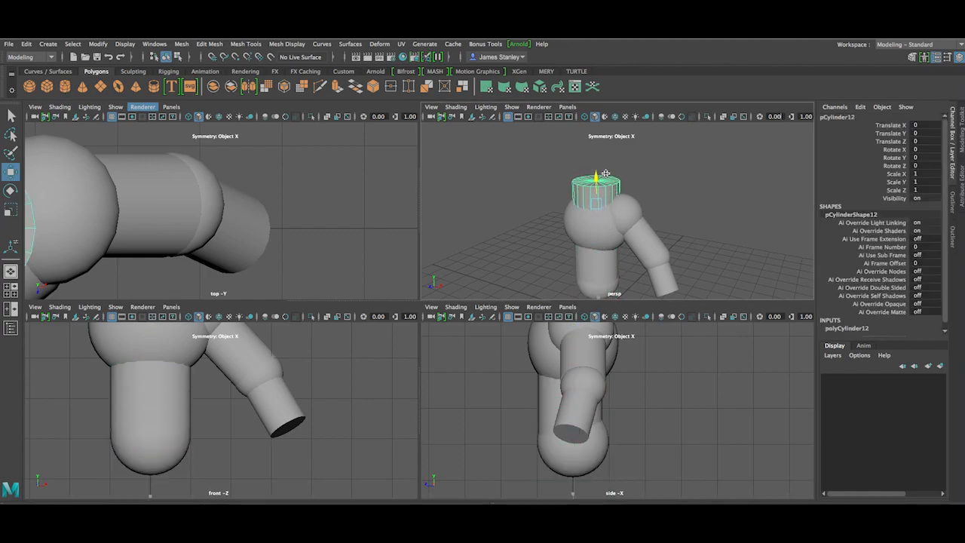
pyautogui.keyDown('alt'); pyautogui.moveTo(513, 259); pyautogui.dragTo(556, 223); pyautogui.keyUp('alt')
pyautogui.press('e')
pyautogui.press('r')
pyautogui.moveTo(601, 197); pyautogui.dragTo(585, 193)
pyautogui.press('f')
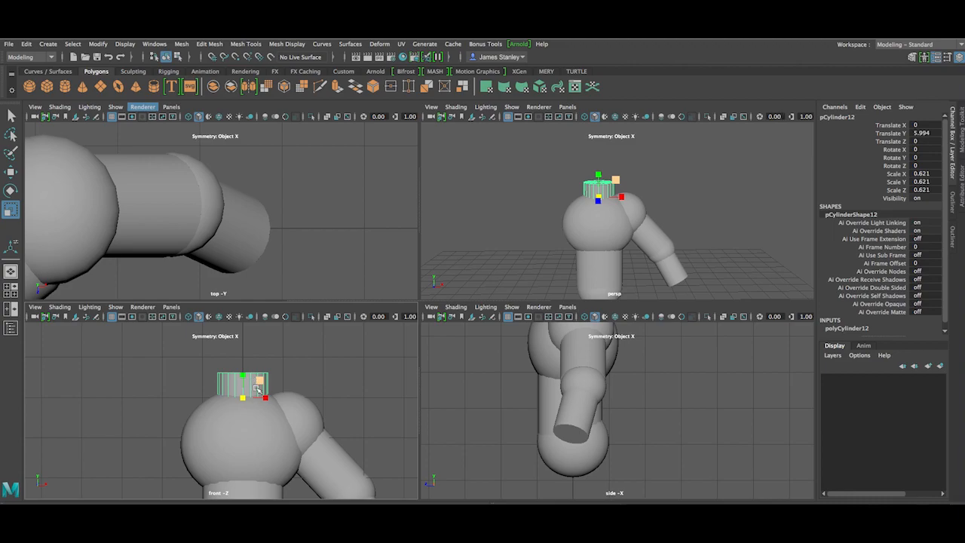
# Step: Delete the trial neck cylinder from the top of the body
pyautogui.press('q')
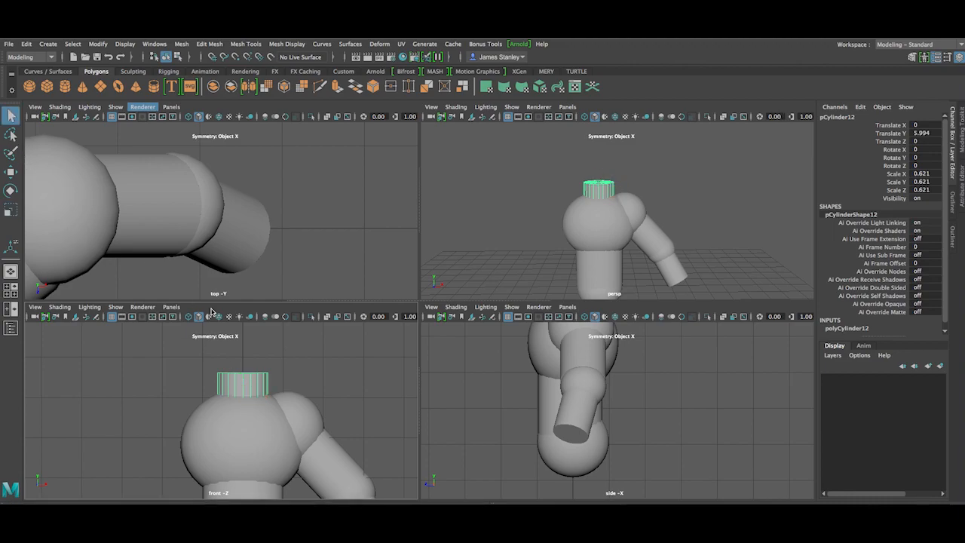
pyautogui.press('Delete')
pyautogui.hotkey('ctrl', 'z')
pyautogui.press('Delete')
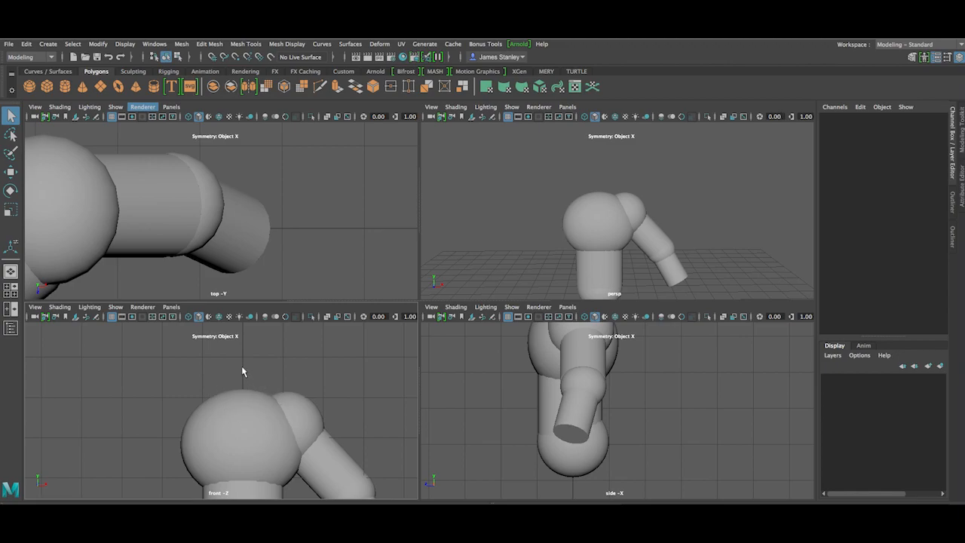
# Step: Create a polygon cone and raise it onto the top of the body, to about 6.442 on Y
pyautogui.click(82, 89)
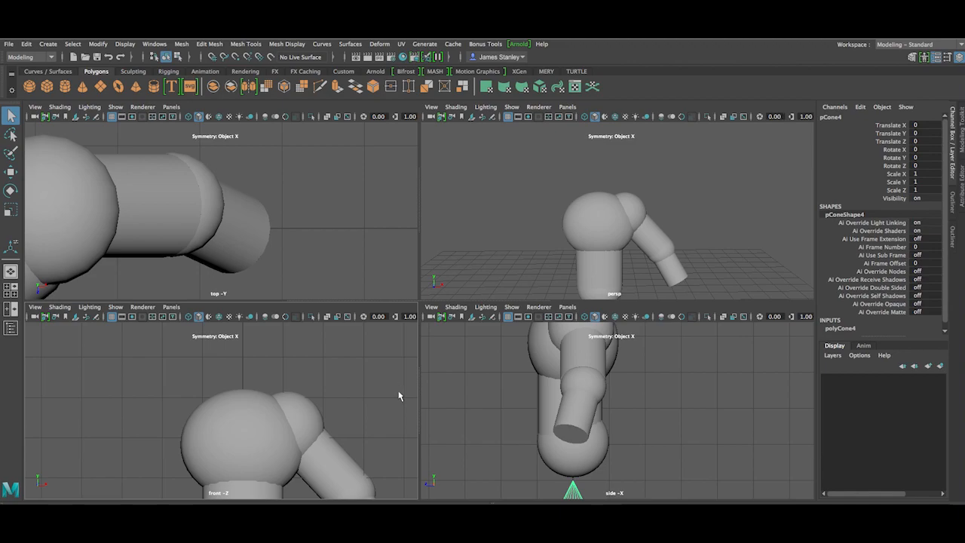
pyautogui.press('w')
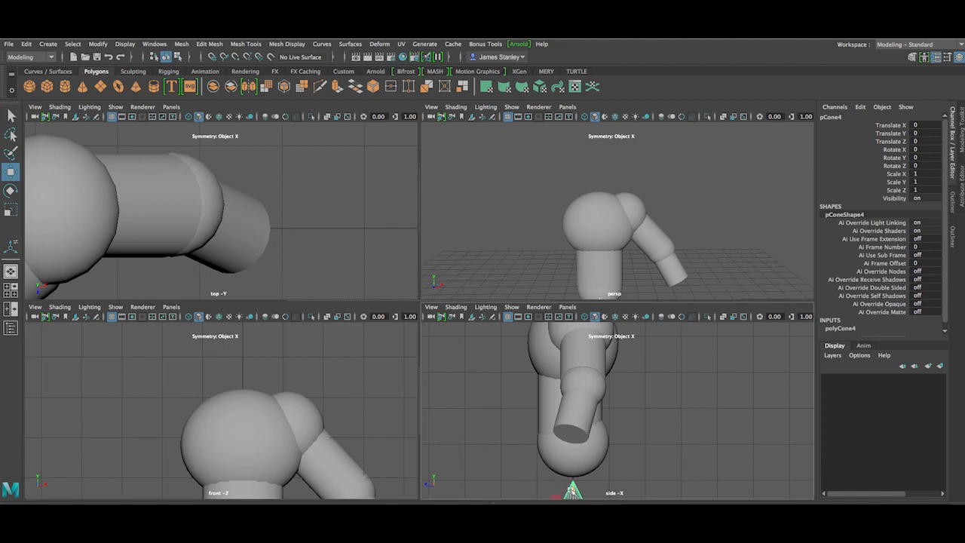
pyautogui.keyDown('alt'); pyautogui.moveTo(639, 493); pyautogui.dragTo(525, 447, button='middle'); pyautogui.keyUp('alt')
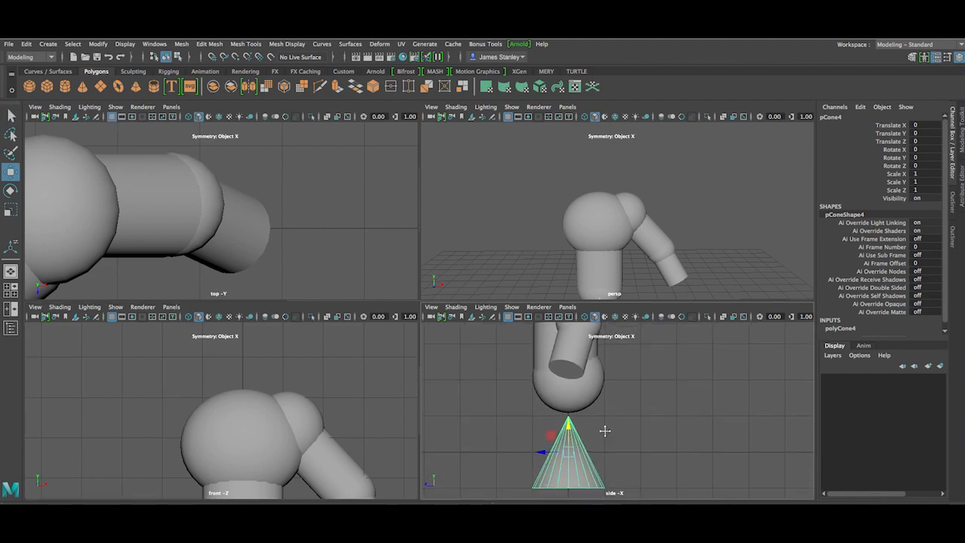
pyautogui.keyDown('alt'); pyautogui.moveTo(605, 431); pyautogui.dragTo(593, 460, button='middle'); pyautogui.keyUp('alt')
pyautogui.moveTo(575, 459); pyautogui.dragTo(574, 325)
pyautogui.moveTo(599, 203); pyautogui.dragTo(601, 165)
pyautogui.keyDown('alt'); pyautogui.moveTo(642, 443); pyautogui.dragTo(592, 419); pyautogui.keyUp('alt')
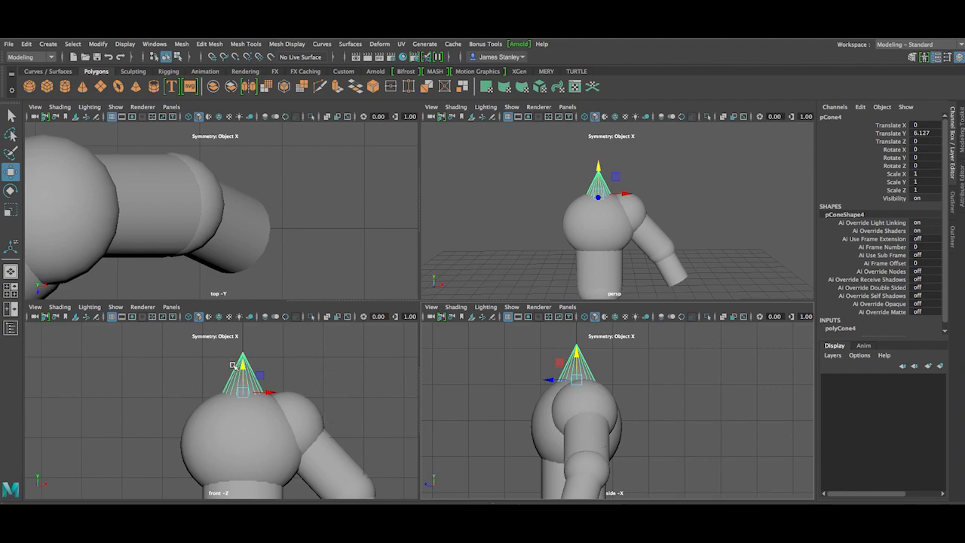
pyautogui.moveTo(243, 366); pyautogui.dragTo(244, 349)
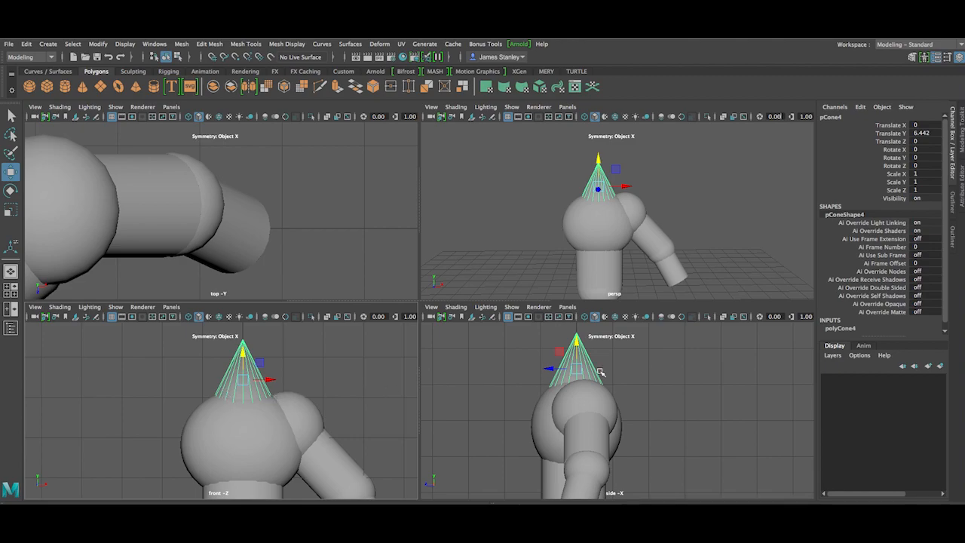
# Step: Tilt the neck cone to about 16.194 degrees on X and move it to about 0.323 on Z
pyautogui.keyDown('alt'); pyautogui.moveTo(625, 379); pyautogui.dragTo(613, 398, button='middle'); pyautogui.keyUp('alt')
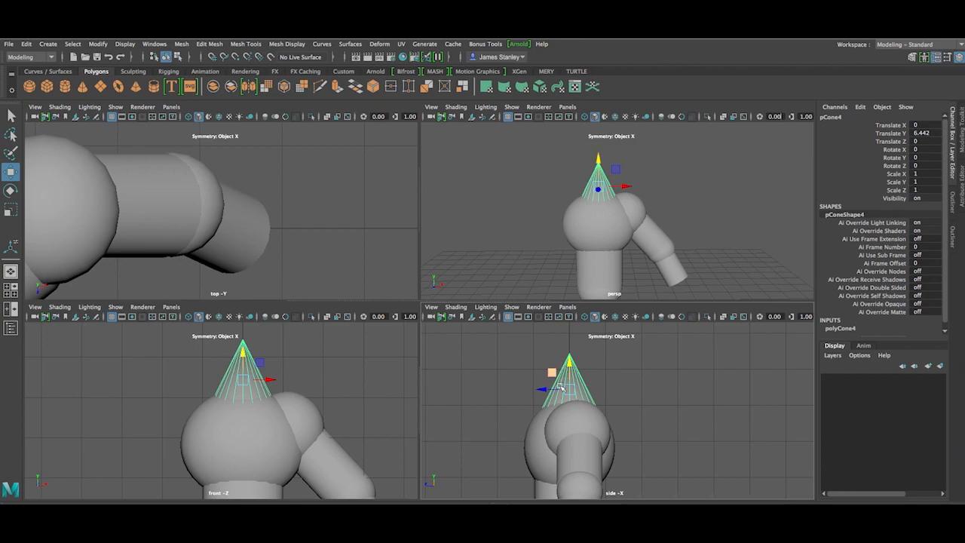
pyautogui.press('e')
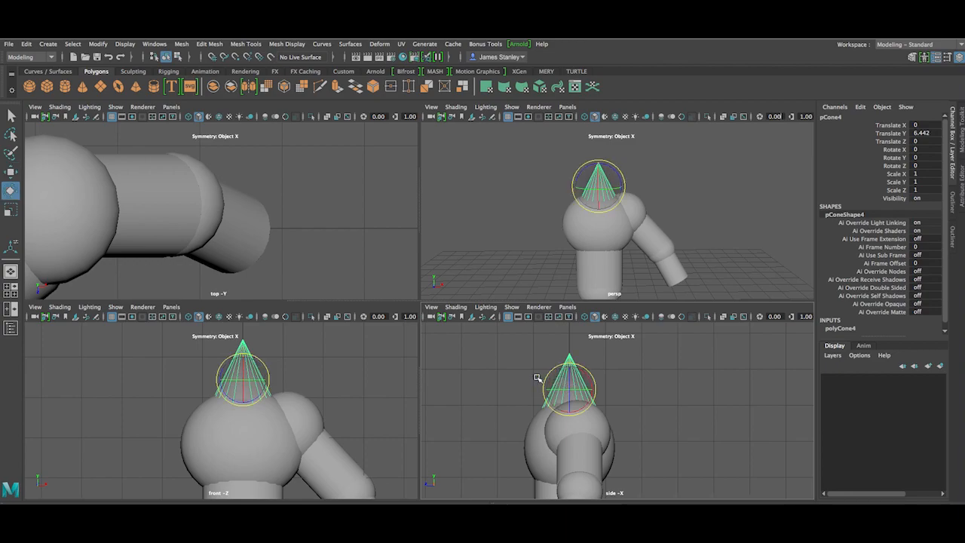
pyautogui.moveTo(543, 379); pyautogui.dragTo(603, 410)
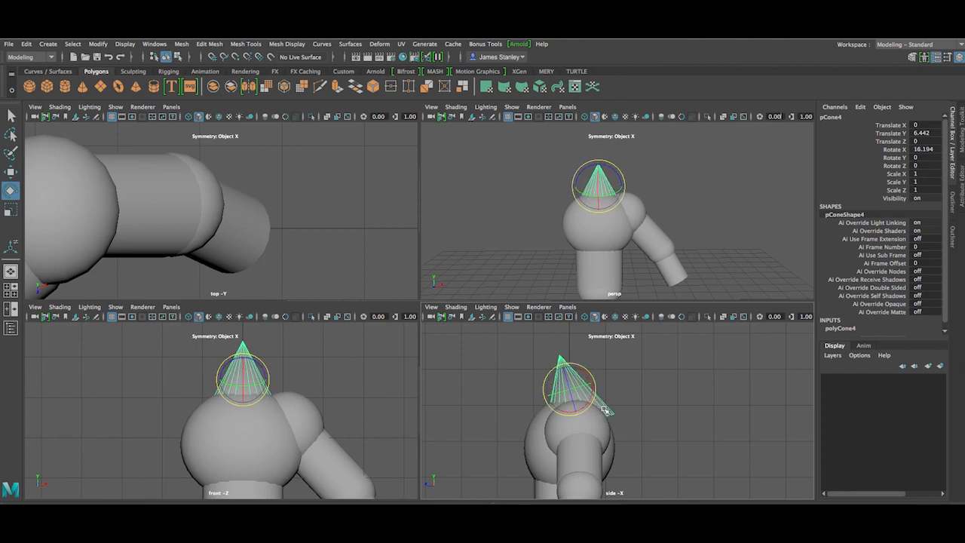
pyautogui.scroll(4, 631, 413)
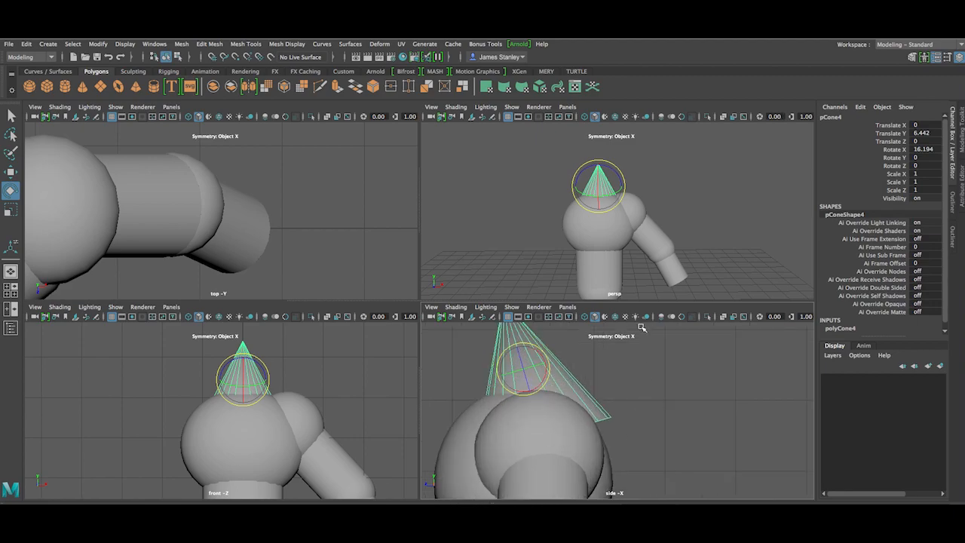
pyautogui.keyDown('alt'); pyautogui.moveTo(722, 241); pyautogui.dragTo(586, 241); pyautogui.keyUp('alt')
pyautogui.press('w')
pyautogui.moveTo(497, 370); pyautogui.dragTo(473, 369)
pyautogui.keyDown('alt'); pyautogui.moveTo(618, 405); pyautogui.dragTo(620, 407); pyautogui.keyUp('alt')
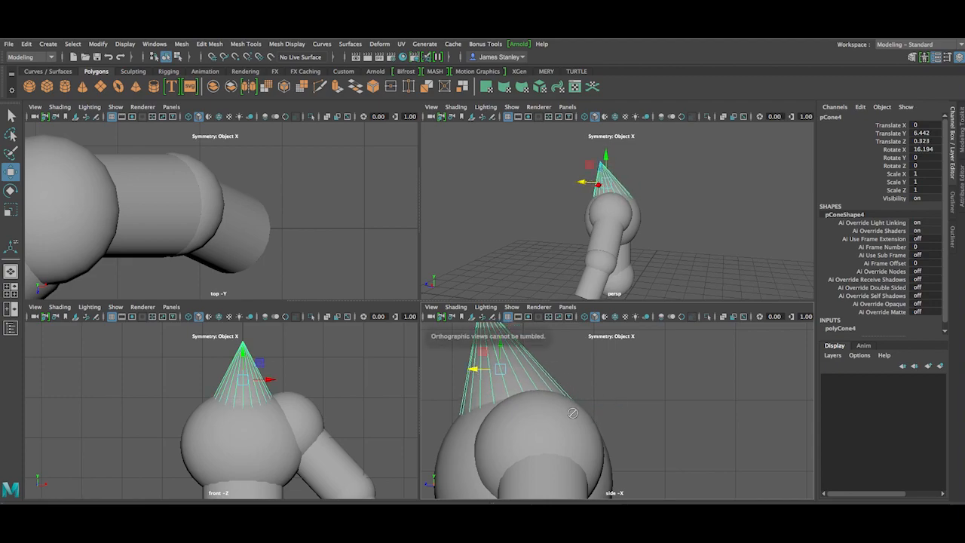
# Step: Deselect the neck cone and examine its fit on the body in the perspective, side and front views
pyautogui.keyDown('alt'); pyautogui.moveTo(674, 221); pyautogui.dragTo(653, 249); pyautogui.keyUp('alt')
pyautogui.click(658, 233)
pyautogui.scroll(-3, 597, 381)
pyautogui.scroll(5, 596, 384)
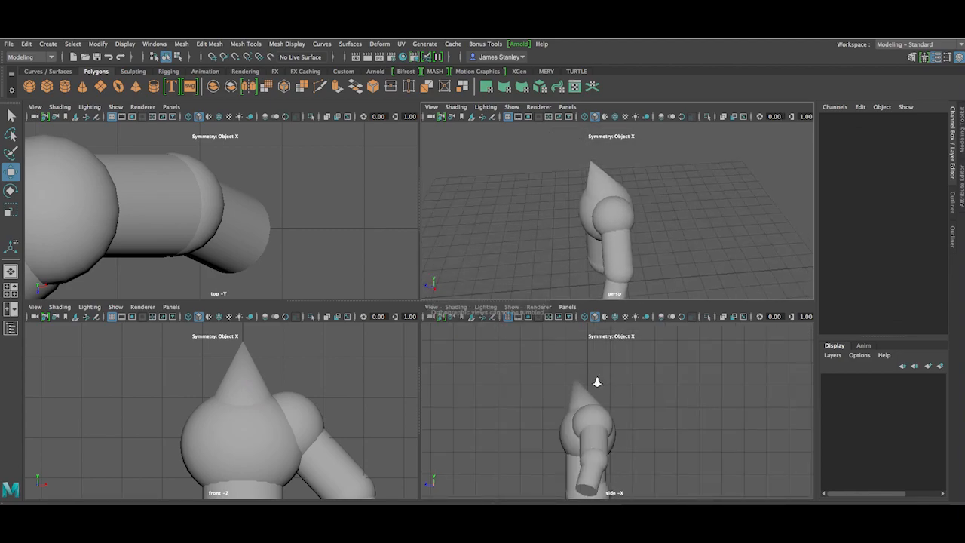
pyautogui.keyDown('alt'); pyautogui.moveTo(607, 444); pyautogui.dragTo(682, 407, button='middle'); pyautogui.keyUp('alt')
pyautogui.scroll(-3, 551, 400)
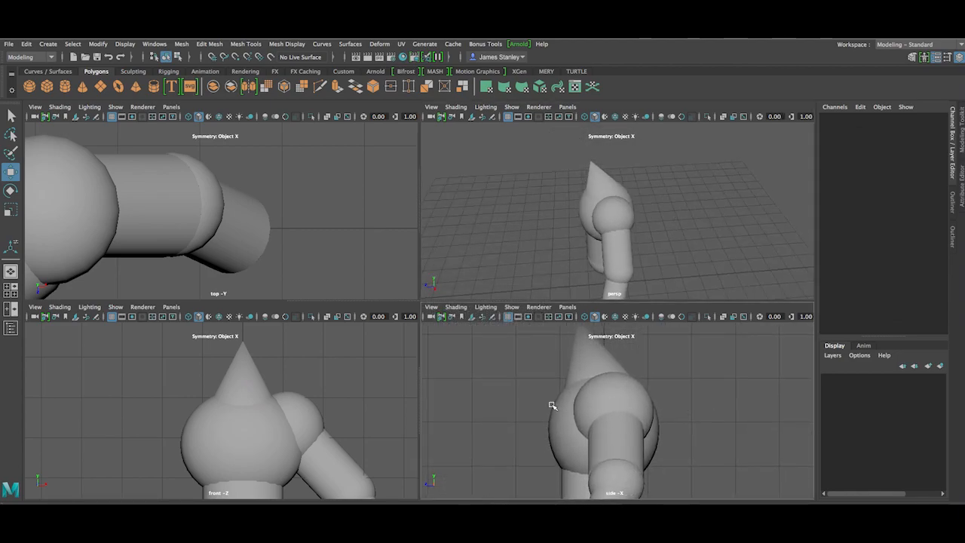
pyautogui.moveTo(549, 405)
pyautogui.keyDown('alt'); pyautogui.mouseDown()
pyautogui.moveTo(591, 408)
pyautogui.moveTo(548, 403)
pyautogui.mouseUp(); pyautogui.keyUp('alt')
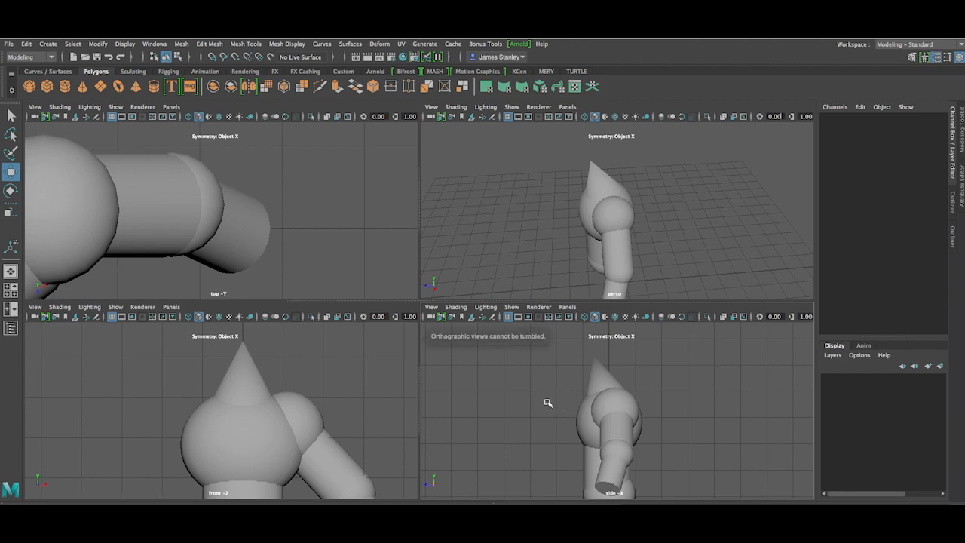
pyautogui.scroll(-4, 304, 401)
pyautogui.keyDown('alt'); pyautogui.click(297, 397); pyautogui.keyUp('alt')
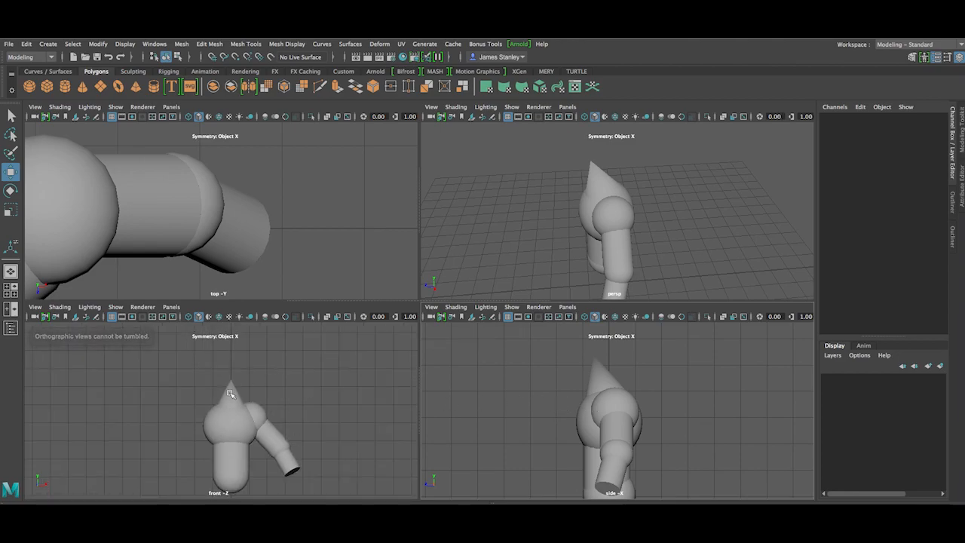
# Step: Shorten the upper arm cylinder along its length to a Y scale of about 0.928
pyautogui.click(277, 449)
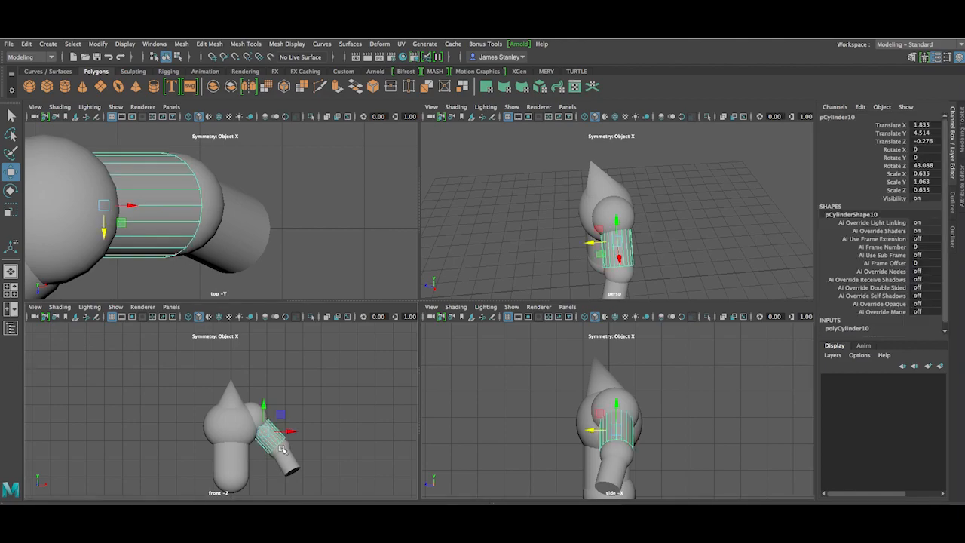
pyautogui.click(293, 462)
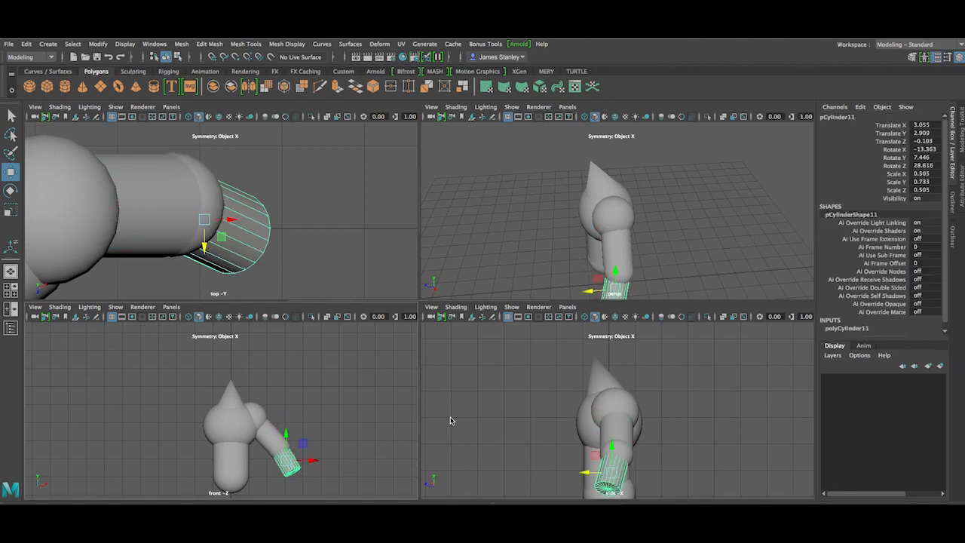
pyautogui.keyDown('alt'); pyautogui.moveTo(326, 412); pyautogui.dragTo(336, 363, button='middle'); pyautogui.keyUp('alt')
pyautogui.scroll(5, 300, 393)
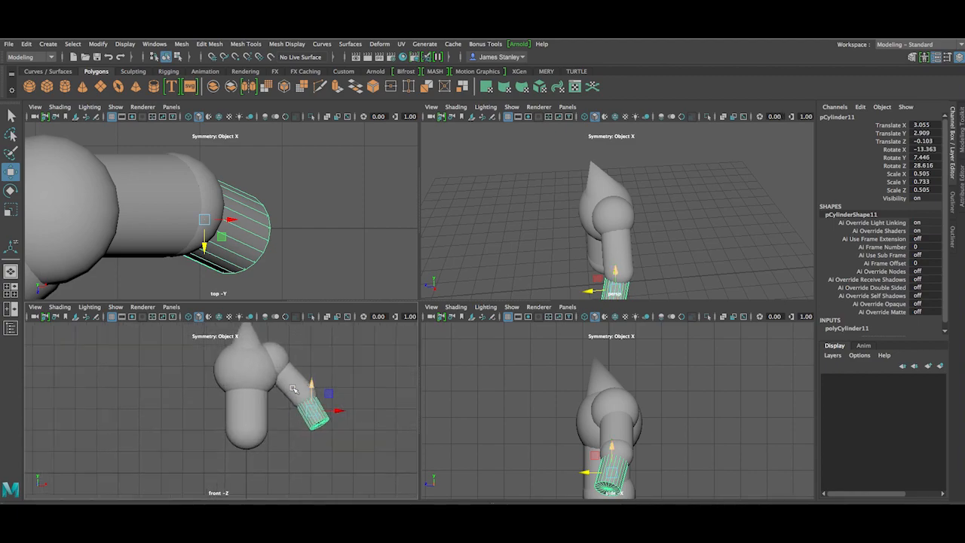
pyautogui.click(320, 377)
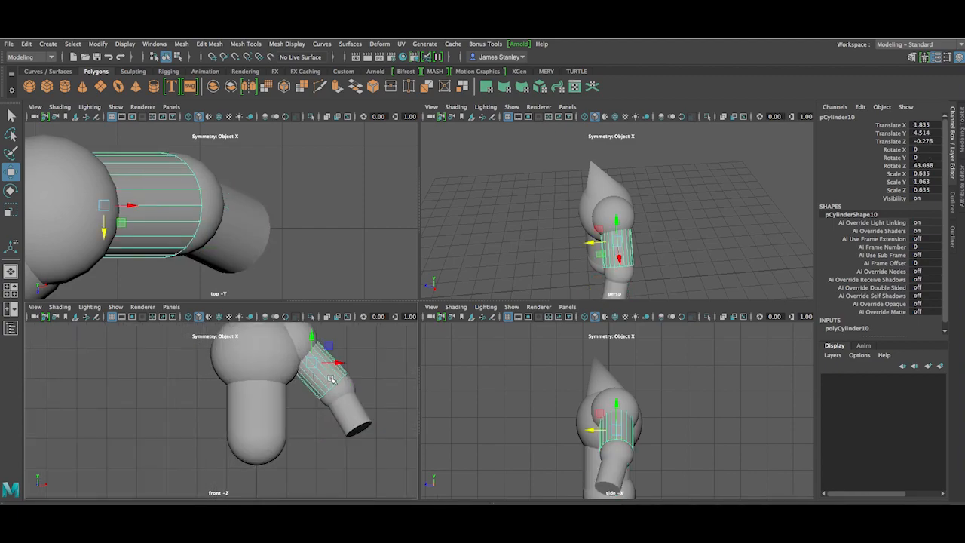
pyautogui.press('e')
pyautogui.press('r')
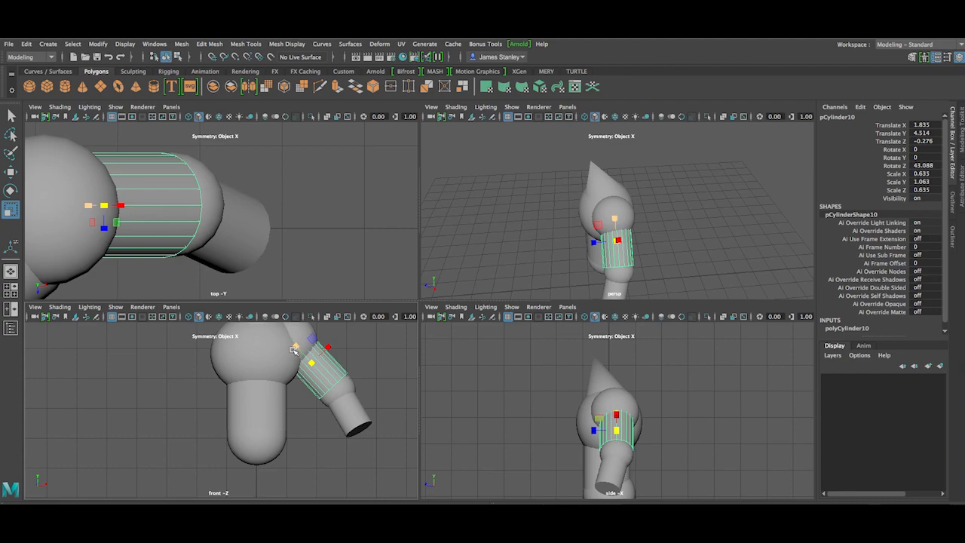
pyautogui.moveTo(296, 347); pyautogui.dragTo(311, 365)
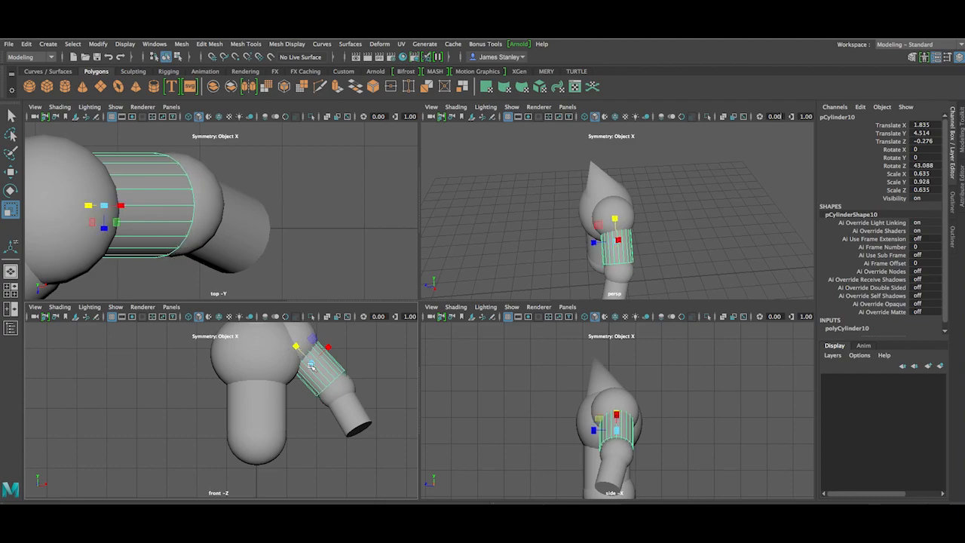
# Step: Move the elbow sphere to about 2.575 on X and 3.679 on Y so it fits the arm joint, and deselect it
pyautogui.click(340, 393)
pyautogui.press('w')
pyautogui.moveTo(339, 392); pyautogui.dragTo(337, 392)
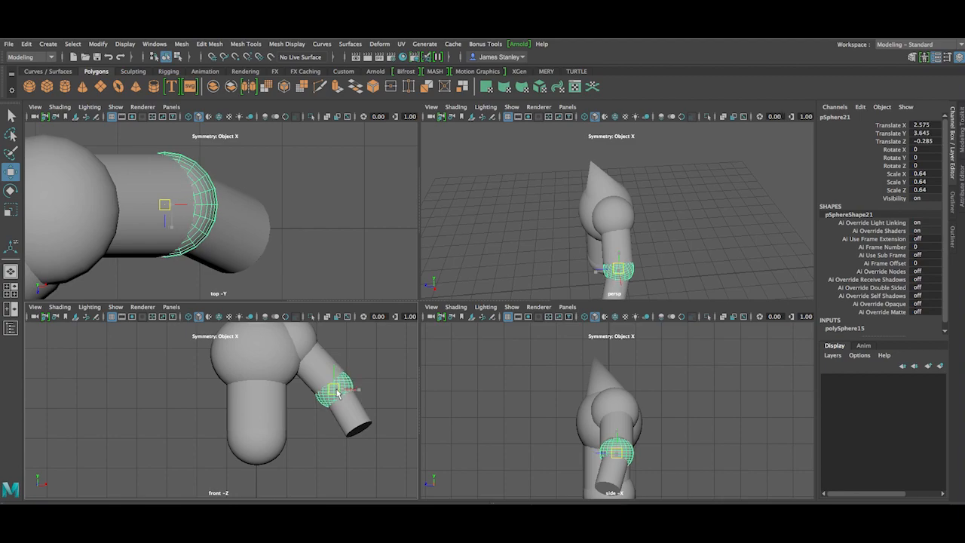
pyautogui.click(383, 356)
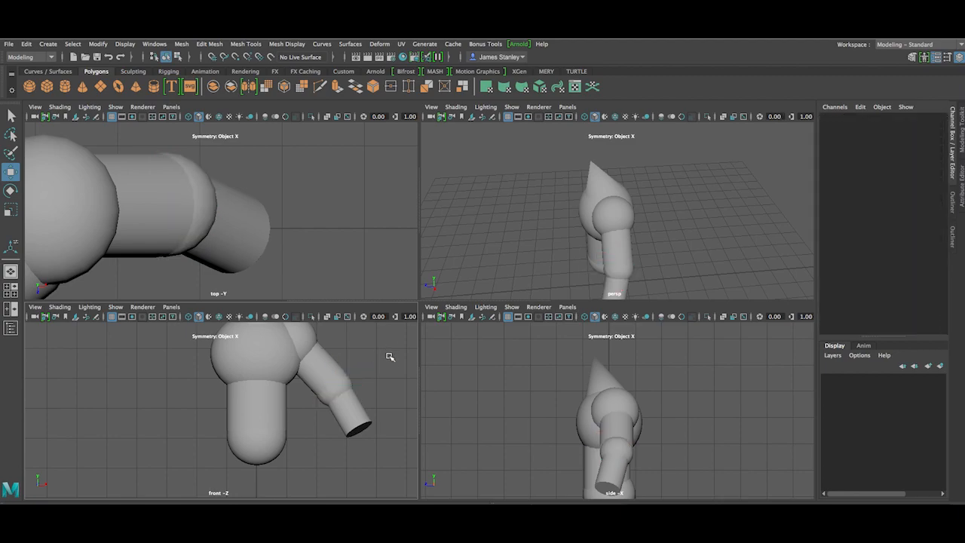
pyautogui.scroll(4, 669, 416)
pyautogui.keyDown('alt'); pyautogui.moveTo(675, 417); pyautogui.dragTo(712, 417); pyautogui.keyUp('alt')
pyautogui.keyDown('alt'); pyautogui.moveTo(640, 222); pyautogui.dragTo(751, 211); pyautogui.keyUp('alt')
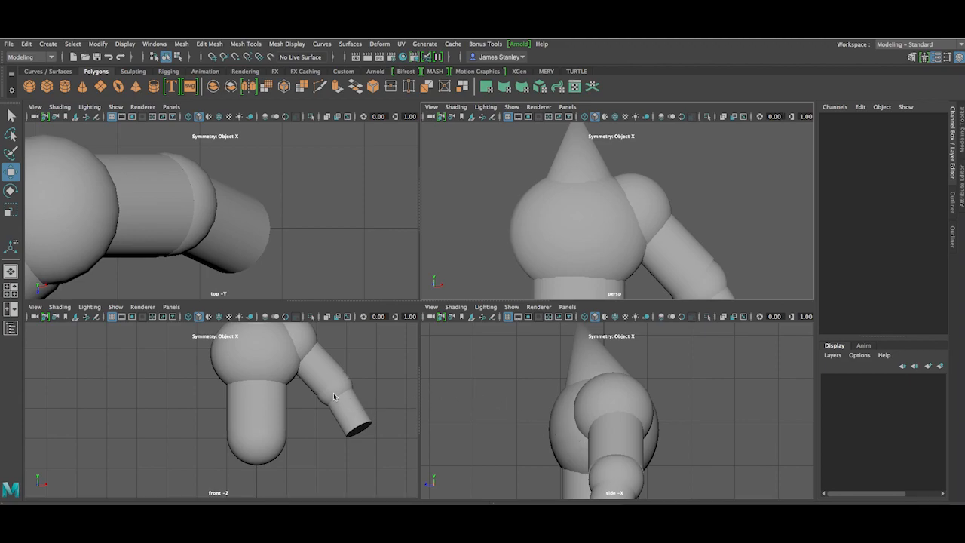
pyautogui.scroll(5, 334, 396)
pyautogui.keyDown('alt'); pyautogui.moveTo(334, 395); pyautogui.dragTo(162, 420, button='middle'); pyautogui.keyUp('alt')
pyautogui.click(252, 406)
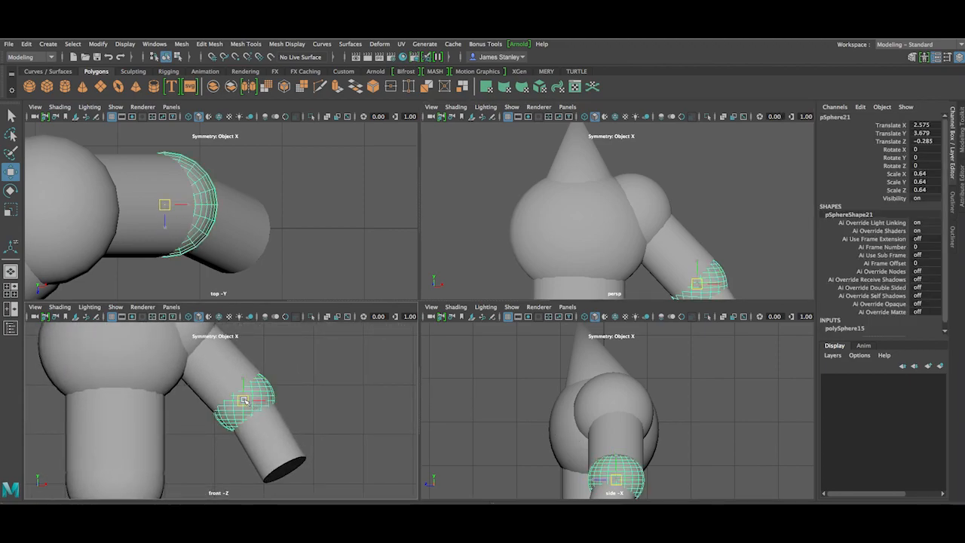
pyautogui.click(339, 239)
# Step: Create a polygon sphere for the head and raise it above the body to about 7.34 on Y
pyautogui.scroll(-6, 340, 241)
pyautogui.scroll(2, 340, 242)
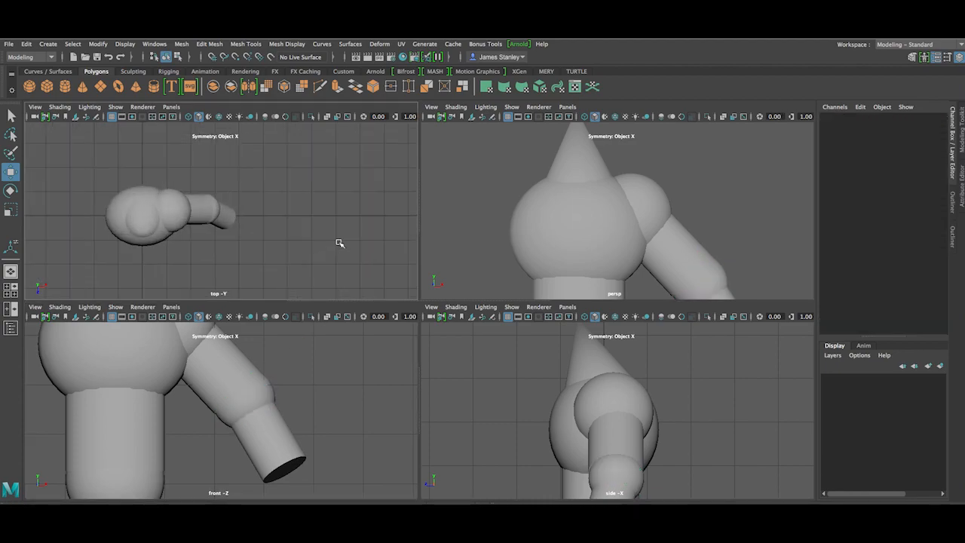
pyautogui.press('f')
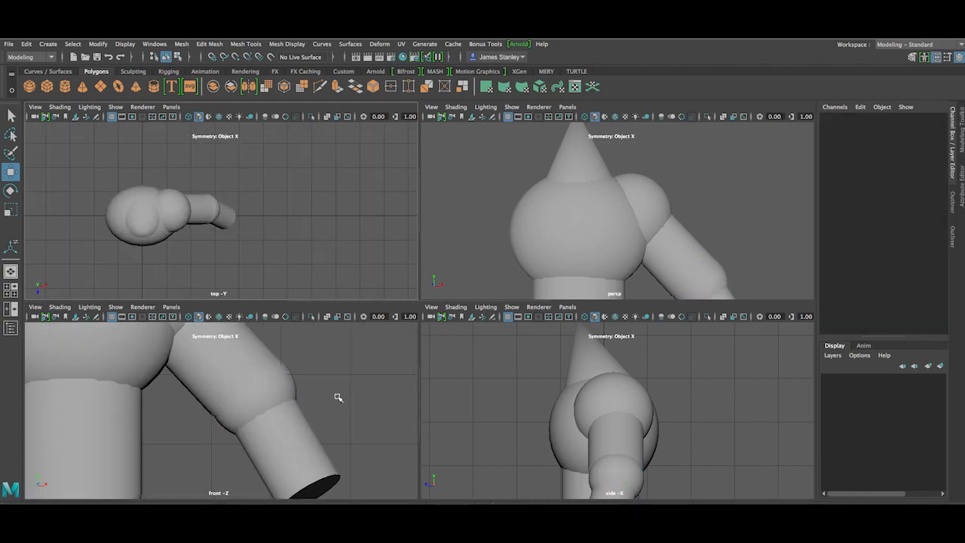
pyautogui.press('f')
pyautogui.keyDown('alt'); pyautogui.moveTo(538, 443); pyautogui.dragTo(573, 408, button='middle'); pyautogui.keyUp('alt')
pyautogui.click(29, 87)
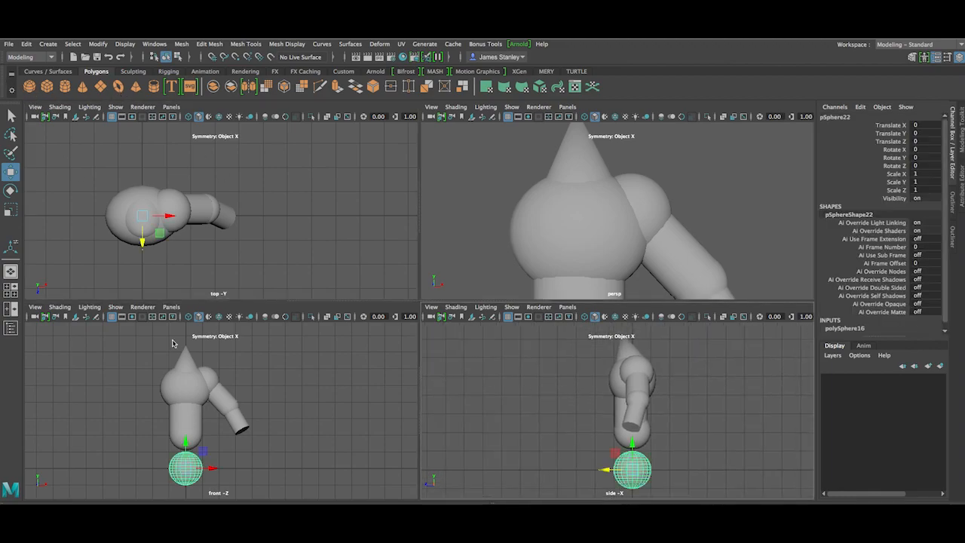
pyautogui.moveTo(190, 446); pyautogui.dragTo(188, 326)
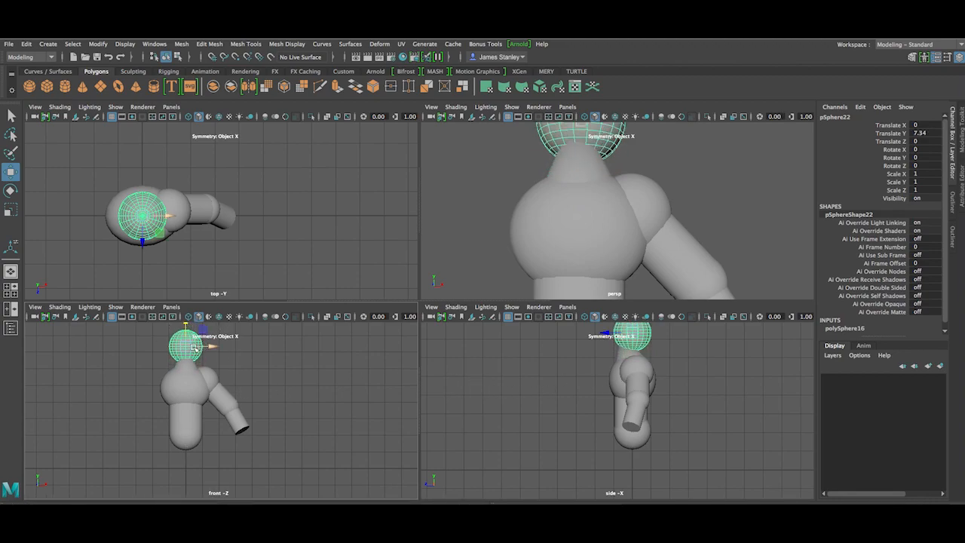
# Step: Scale the head sphere uniformly to about 0.788 and lower it to about 7.034 on Y
pyautogui.press('e')
pyautogui.press('r')
pyautogui.moveTo(179, 353); pyautogui.dragTo(185, 332)
pyautogui.press('w')
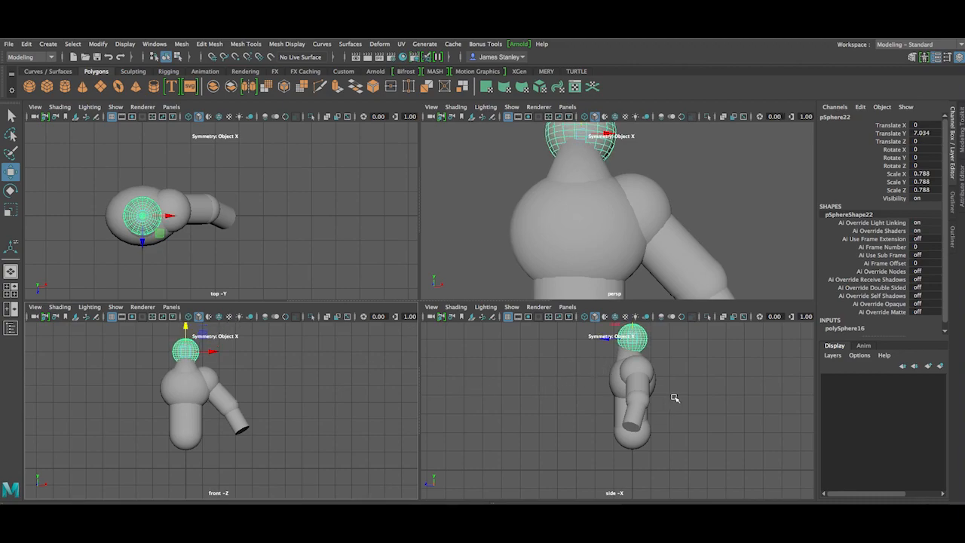
# Step: Move the head sphere forward of the neck cone to about 1.121 on Z and deselect it
pyautogui.scroll(2, 666, 384)
pyautogui.keyDown('alt'); pyautogui.moveTo(674, 386); pyautogui.dragTo(663, 462, button='middle'); pyautogui.keyUp('alt')
pyautogui.scroll(2, 664, 403)
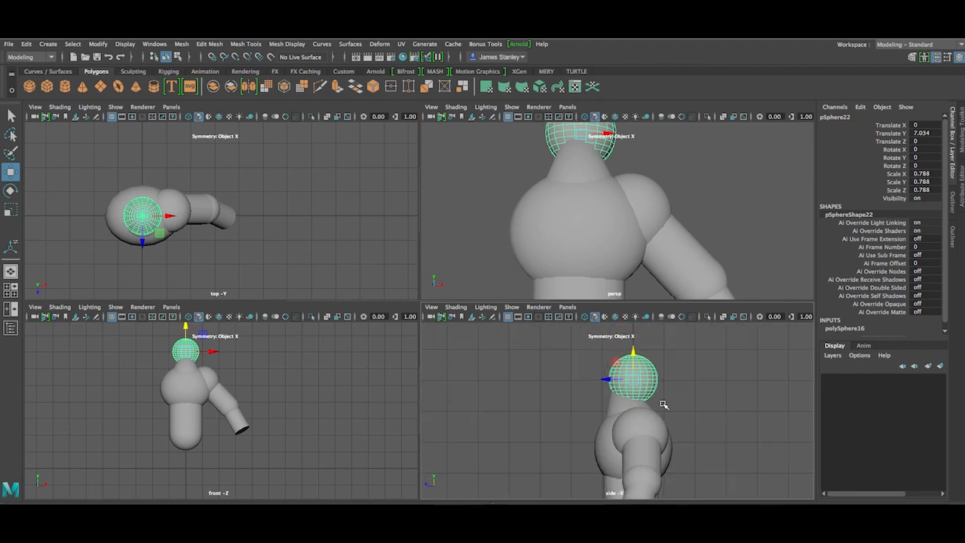
pyautogui.moveTo(607, 374); pyautogui.dragTo(568, 374)
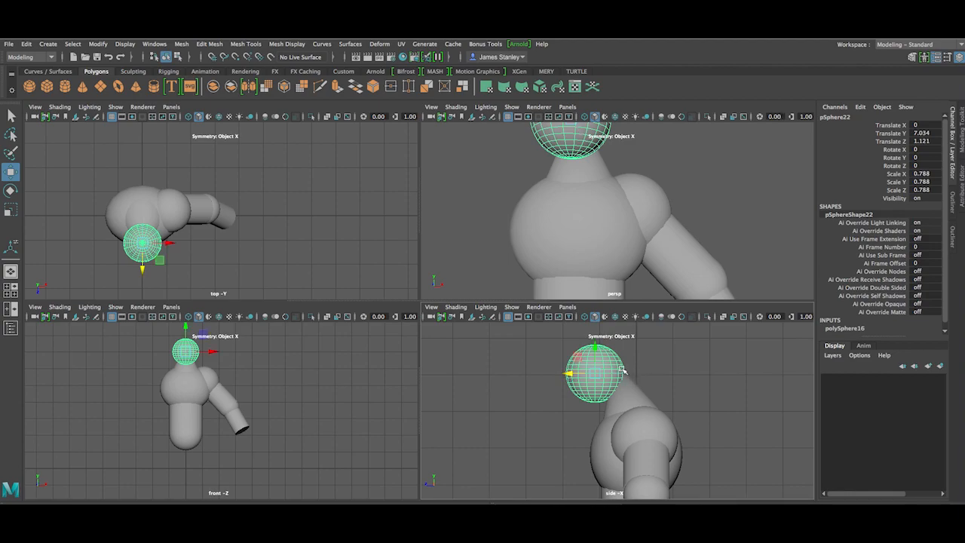
pyautogui.click(488, 250)
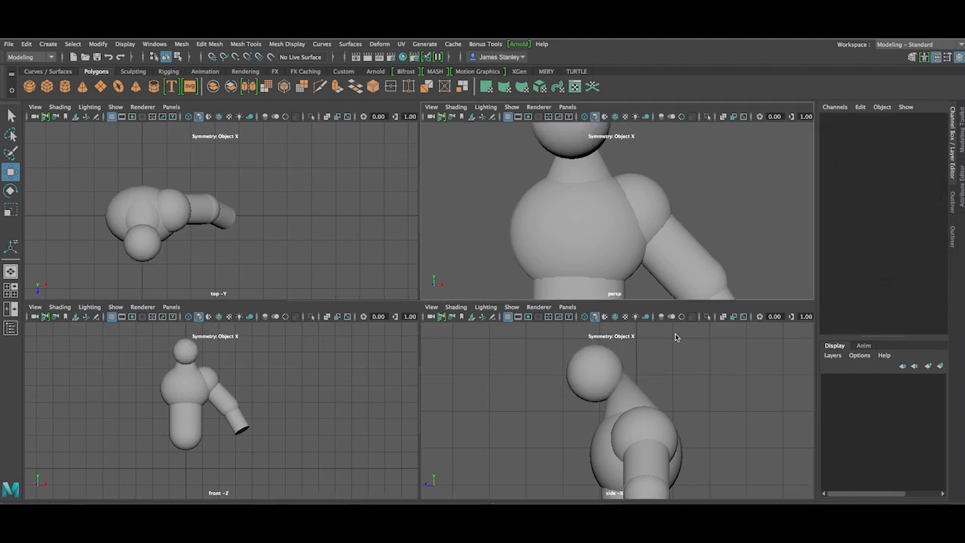
# Step: Create a polygon cylinder beneath the head sphere, at about 6.048 on Y and 1.262 on Z, scaled uniformly to about 0.559
pyautogui.keyDown('alt'); pyautogui.moveTo(696, 269); pyautogui.dragTo(660, 282); pyautogui.keyUp('alt')
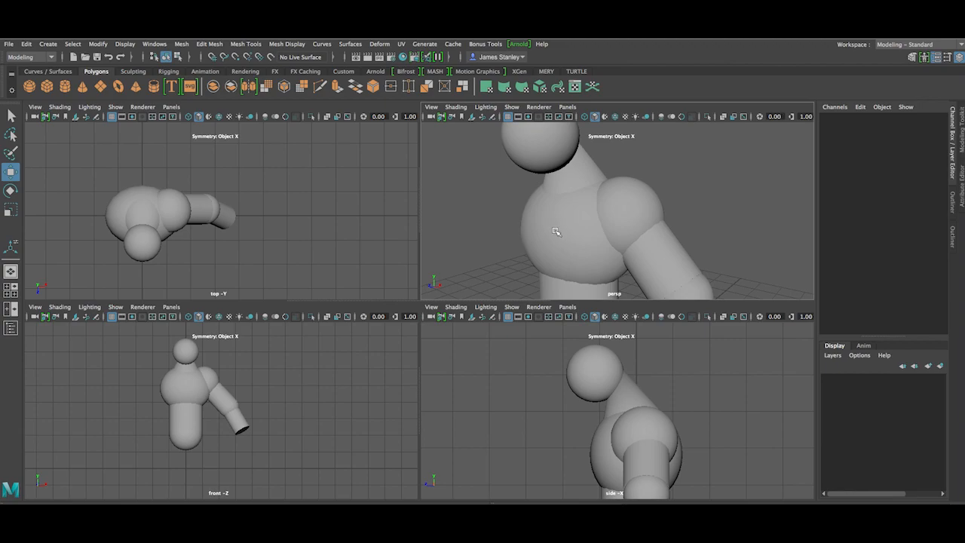
pyautogui.keyDown('alt'); pyautogui.moveTo(520, 193); pyautogui.dragTo(517, 241, button='middle'); pyautogui.keyUp('alt')
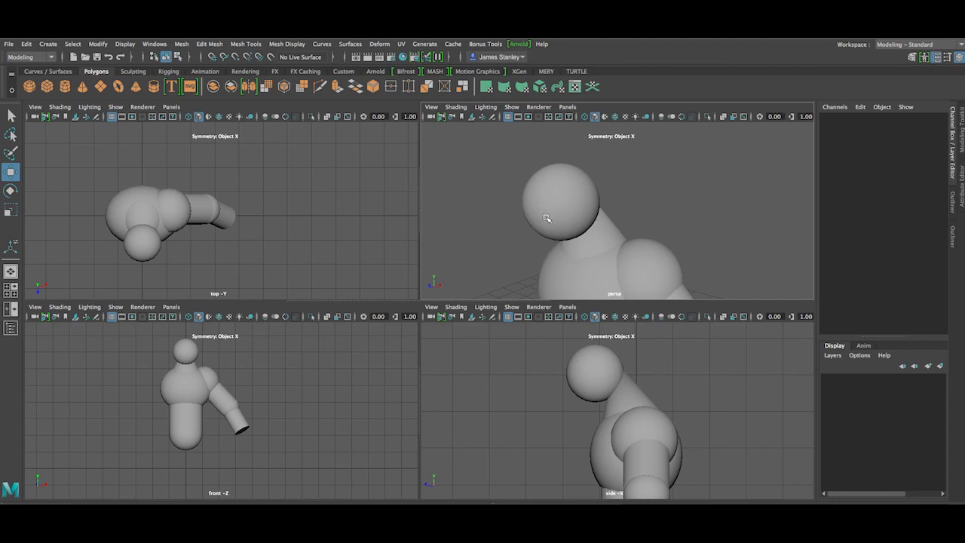
pyautogui.keyDown('alt'); pyautogui.moveTo(639, 219); pyautogui.dragTo(614, 200, button='middle'); pyautogui.keyUp('alt')
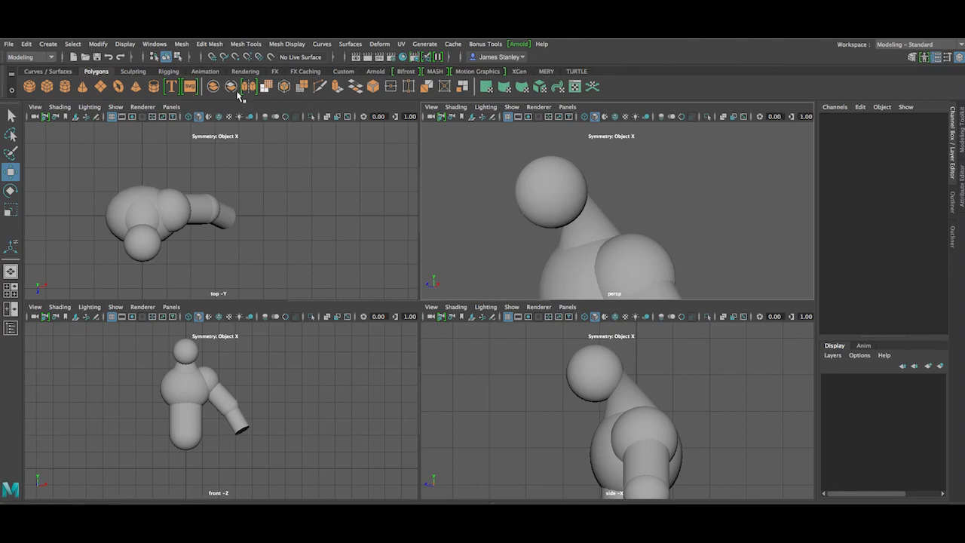
pyautogui.keyDown('alt'); pyautogui.moveTo(689, 351); pyautogui.dragTo(695, 357, button='right'); pyautogui.keyUp('alt')
pyautogui.keyDown('alt'); pyautogui.moveTo(681, 420); pyautogui.dragTo(676, 368, button='middle'); pyautogui.keyUp('alt')
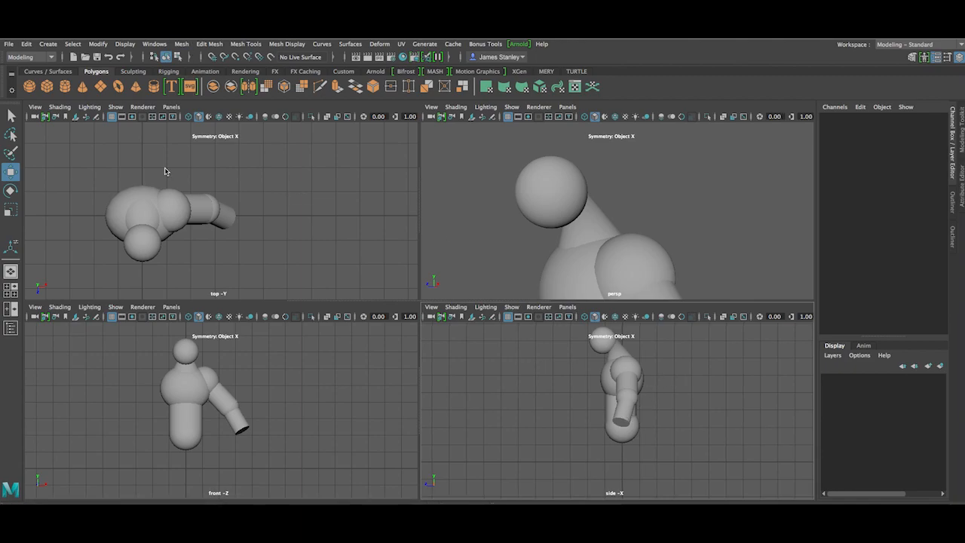
pyautogui.click(65, 87)
pyautogui.moveTo(622, 443); pyautogui.dragTo(598, 345)
pyautogui.press('r')
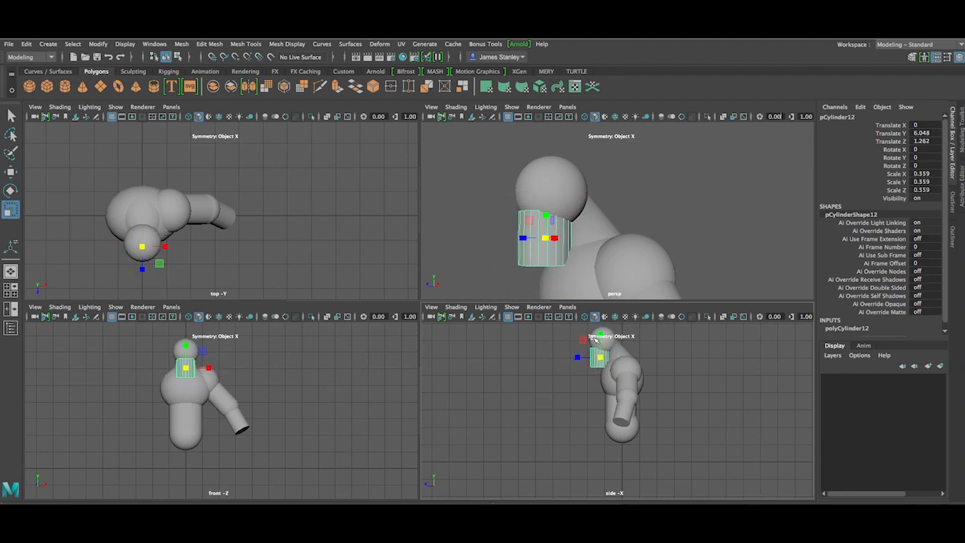
# Step: Flatten the cylinder beneath the head to a Y scale of about 0.323 and raise it to about 6.379 on Y
pyautogui.scroll(2, 622, 354)
pyautogui.keyDown('alt'); pyautogui.moveTo(616, 356); pyautogui.dragTo(596, 457, button='middle'); pyautogui.keyUp('alt')
pyautogui.scroll(3, 610, 410)
pyautogui.moveTo(562, 412)
pyautogui.mouseDown()
pyautogui.moveTo(565, 422)
pyautogui.moveTo(564, 398)
pyautogui.mouseUp()
pyautogui.press('w')
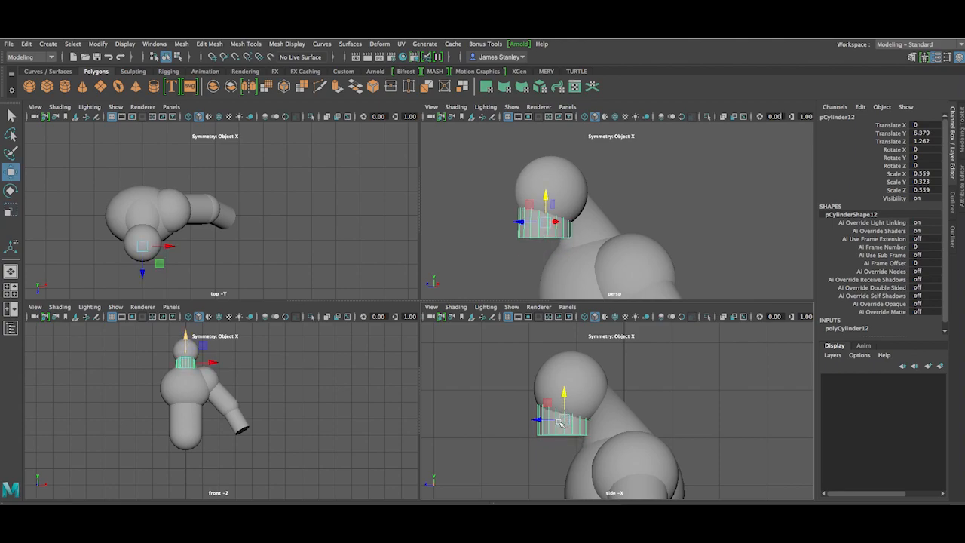
# Step: Tilt the flattened cylinder to about -7.873 degrees on X, move it forward to about 1.359 on Z, and deselect it
pyautogui.press('e')
pyautogui.moveTo(551, 445); pyautogui.dragTo(540, 426)
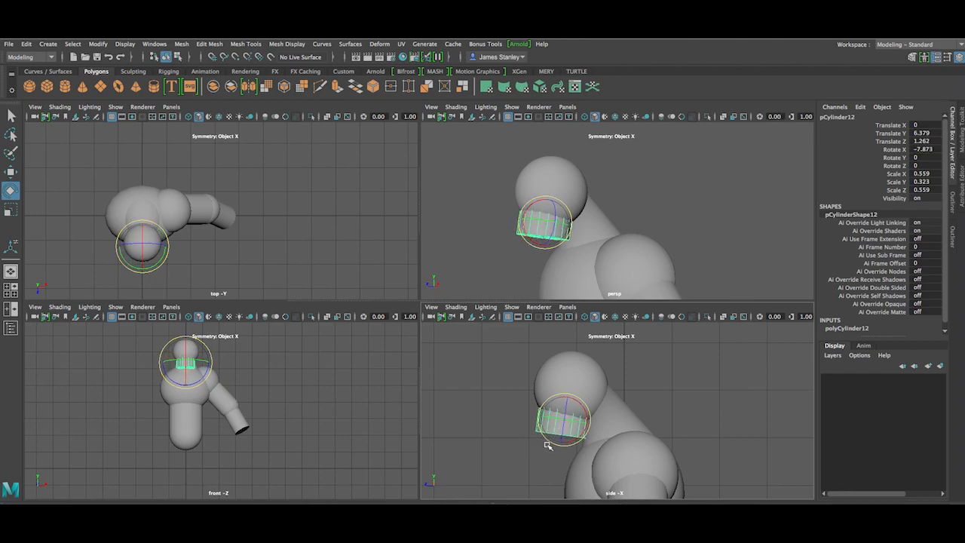
pyautogui.press('w')
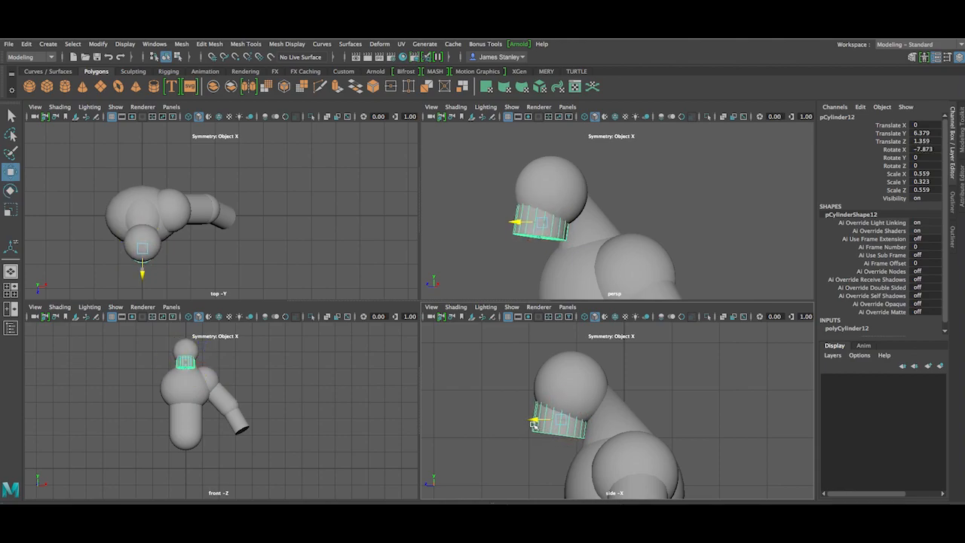
pyautogui.moveTo(536, 423); pyautogui.dragTo(533, 414)
pyautogui.click(515, 246)
# Step: Check the head from the front and side, and delete the head sphere above the short cylinder
pyautogui.keyDown('alt'); pyautogui.moveTo(514, 246); pyautogui.dragTo(574, 236); pyautogui.keyUp('alt')
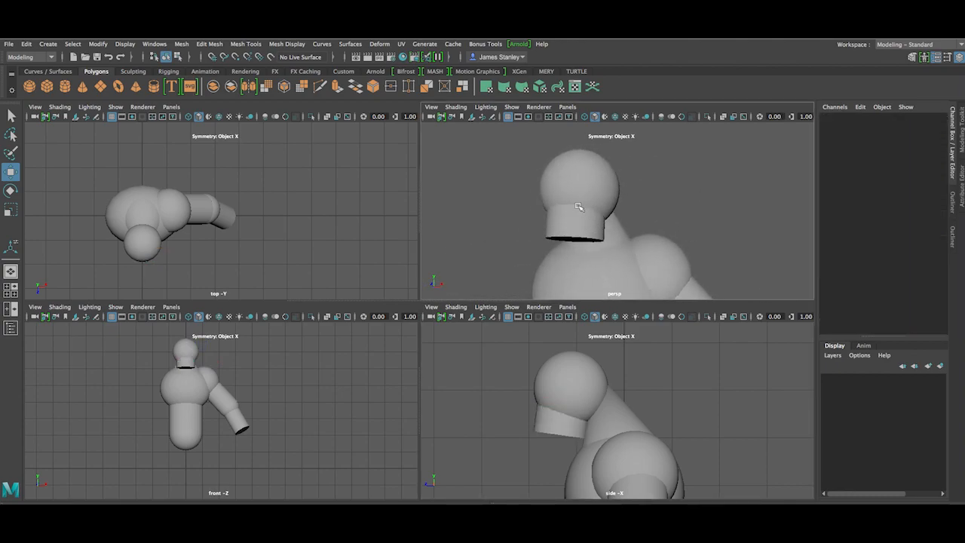
pyautogui.keyDown('alt'); pyautogui.moveTo(638, 217); pyautogui.dragTo(691, 200); pyautogui.keyUp('alt')
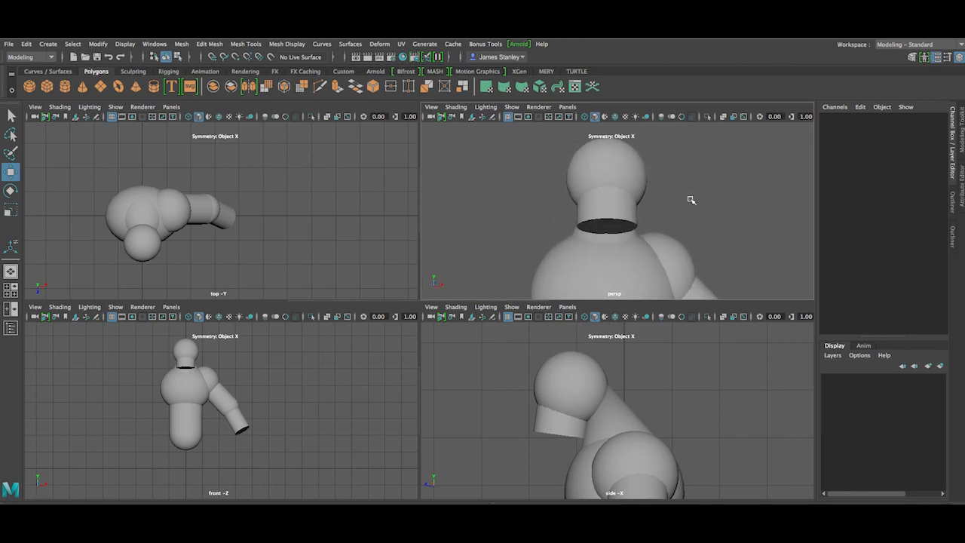
pyautogui.scroll(2, 688, 202)
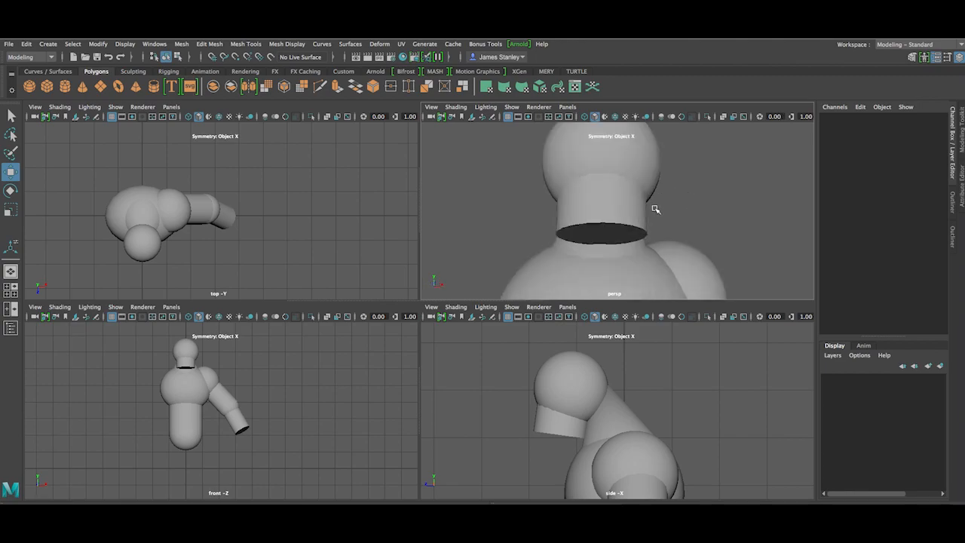
pyautogui.keyDown('alt'); pyautogui.moveTo(675, 202); pyautogui.dragTo(532, 194); pyautogui.keyUp('alt')
pyautogui.click(532, 196)
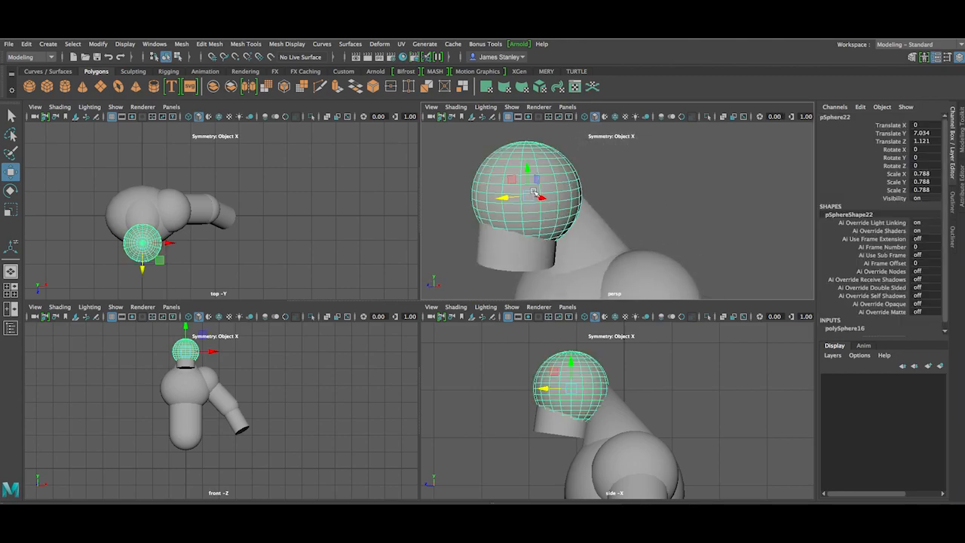
pyautogui.press('Delete')
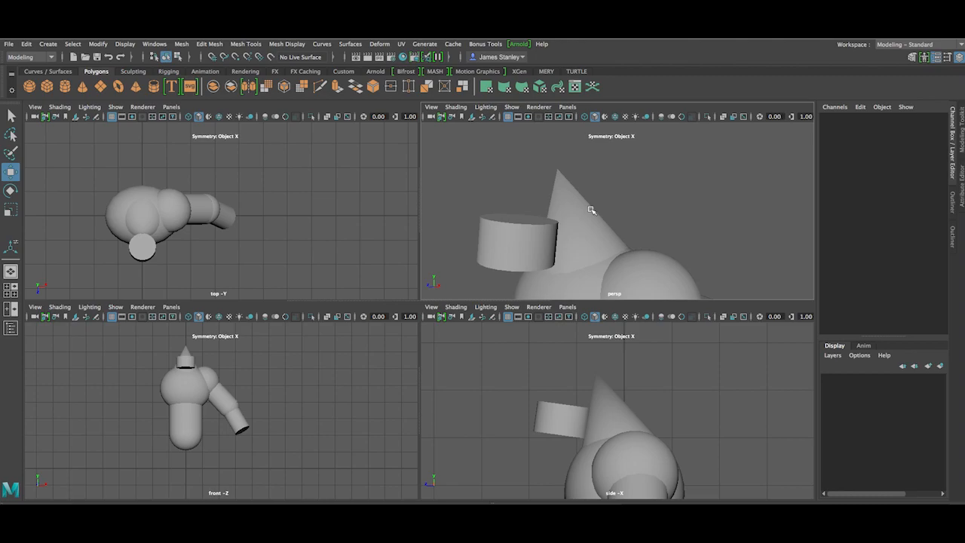
# Step: Create a polygon cylinder for the head, raise it to about 7.462 on Y and move it to about 0.843 on Z
pyautogui.click(65, 86)
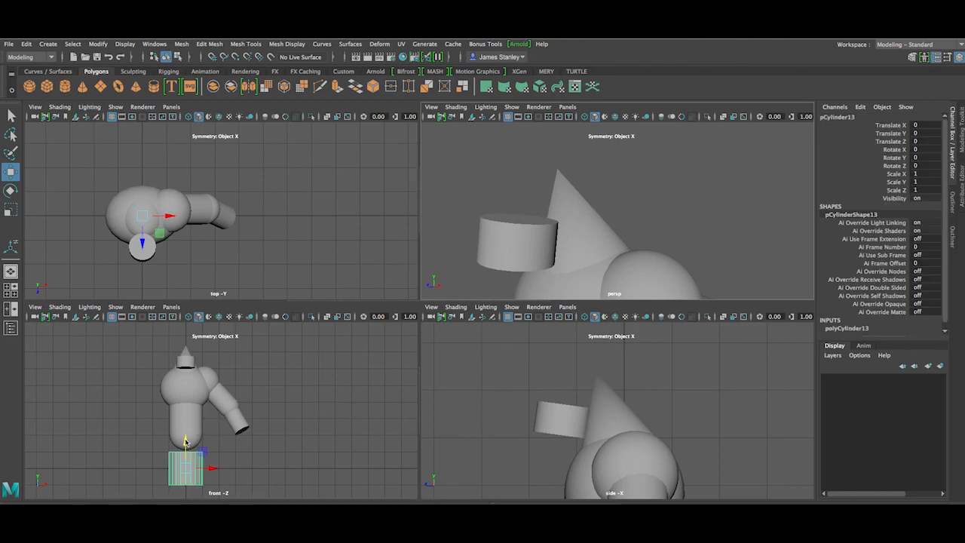
pyautogui.moveTo(185, 440); pyautogui.dragTo(188, 319)
pyautogui.scroll(3, 407, 347)
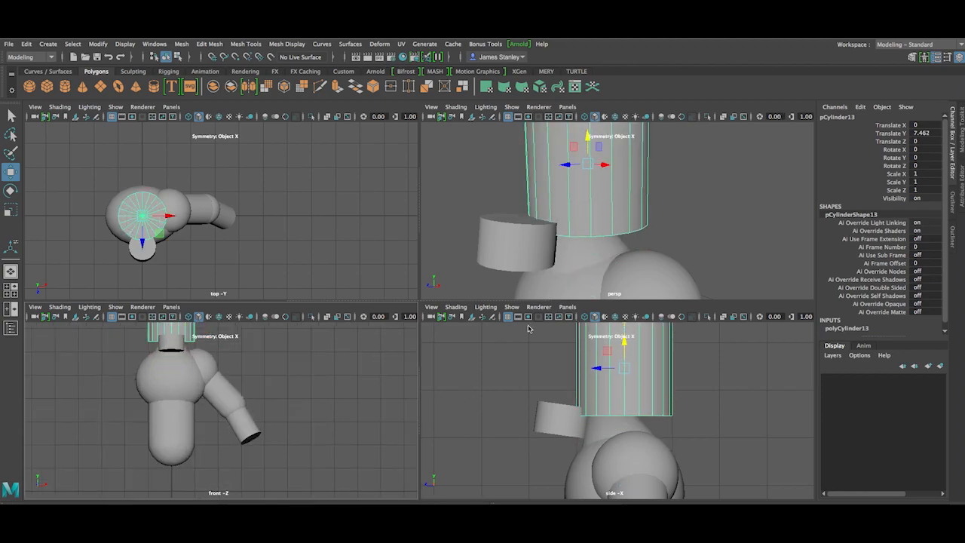
pyautogui.moveTo(597, 370); pyautogui.dragTo(570, 376)
# Step: Scale the new head cylinder to about 0.674 on X and Z and 0.644 on Y, and position it at about 7.227 on Y and 1.099 on Z
pyautogui.press('r')
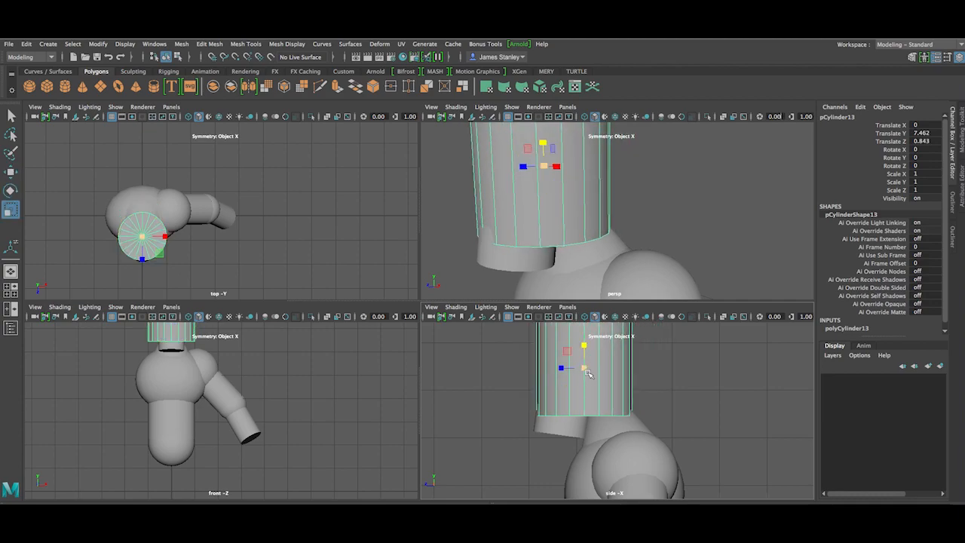
pyautogui.moveTo(584, 368); pyautogui.dragTo(538, 371)
pyautogui.press('w')
pyautogui.moveTo(570, 339); pyautogui.dragTo(569, 351)
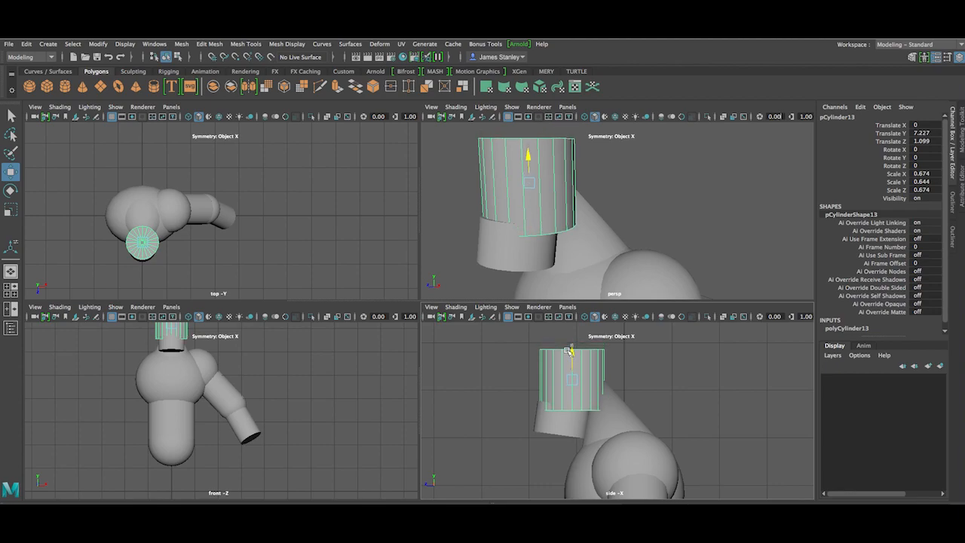
# Step: Lower the upper head cylinder to about 7.074 on Y so it overlaps the short cylinder, and deselect it
pyautogui.click(630, 373)
pyautogui.scroll(1, 567, 392)
pyautogui.scroll(-3, 575, 391)
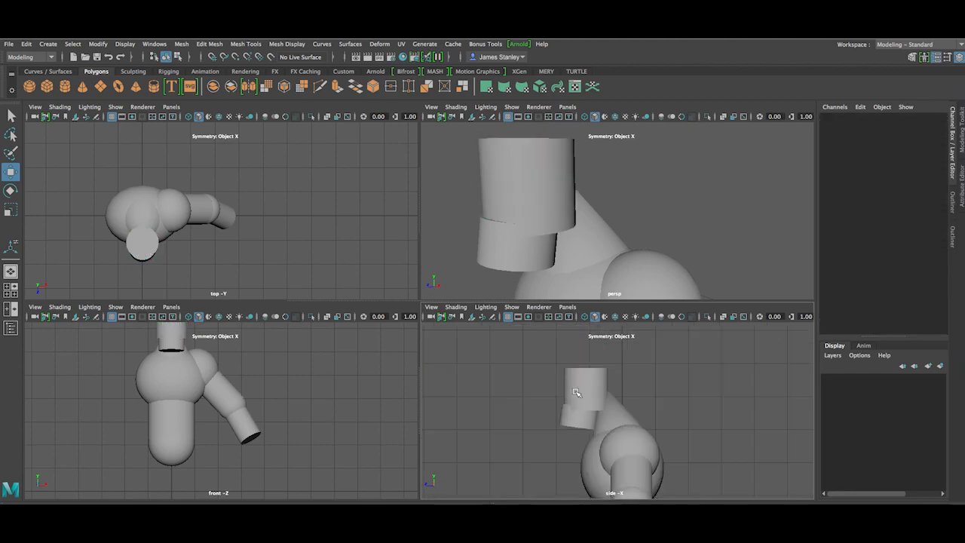
pyautogui.scroll(2, 579, 393)
pyautogui.click(578, 393)
pyautogui.scroll(2, 579, 385)
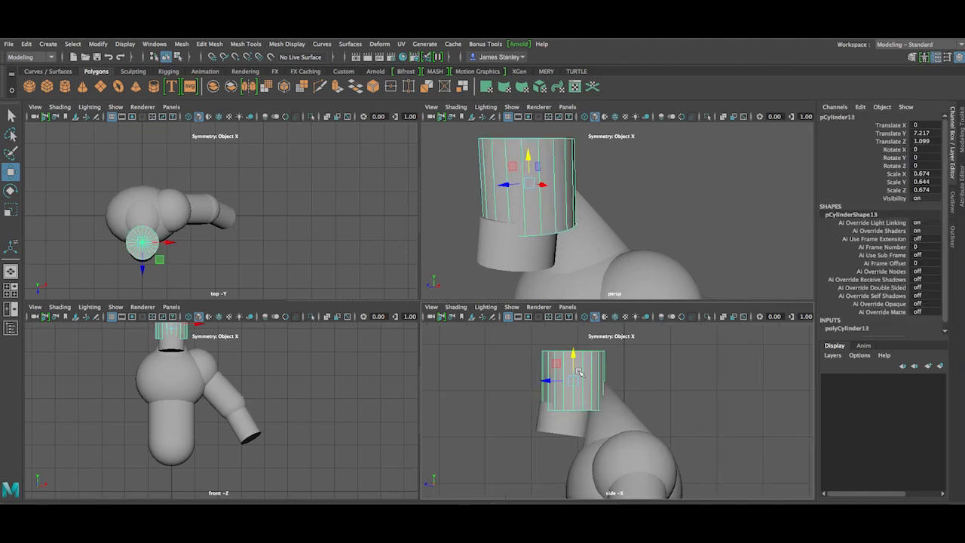
pyautogui.moveTo(572, 353); pyautogui.dragTo(562, 384)
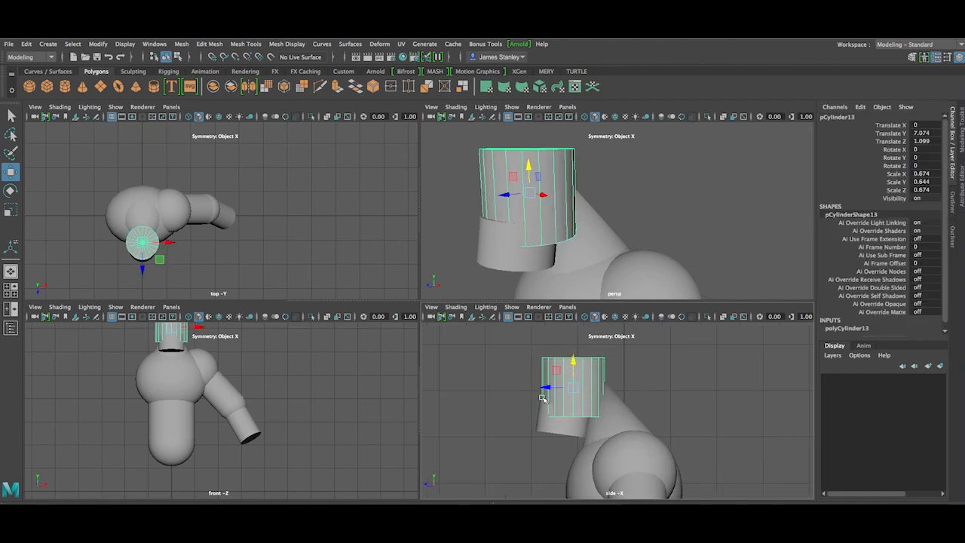
pyautogui.click(512, 378)
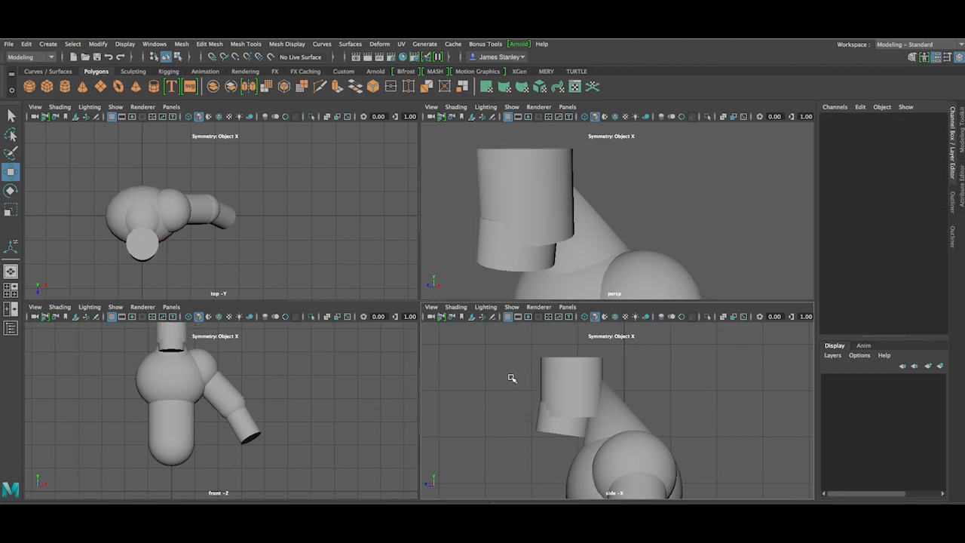
# Step: Move the short lower head cylinder back to about 1.289 on Z and deselect it
pyautogui.click(542, 423)
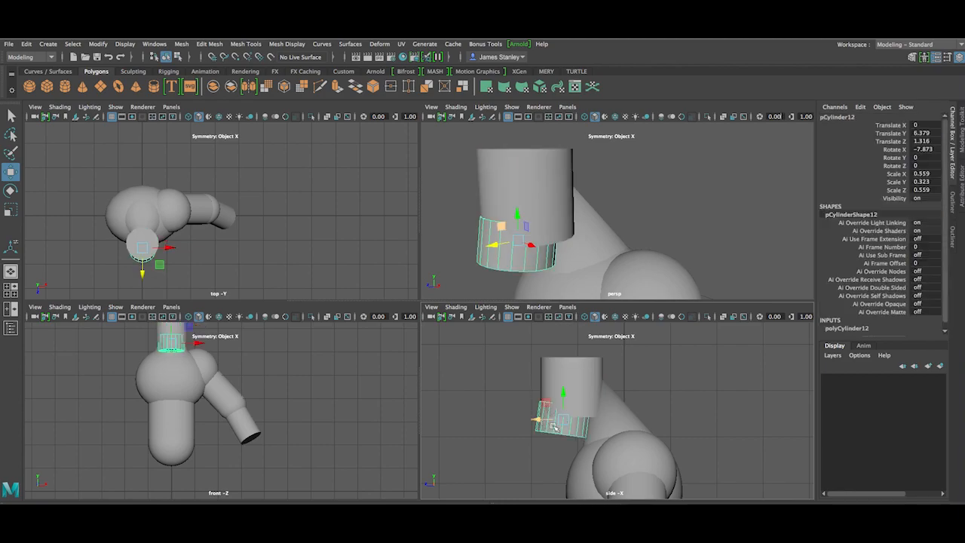
pyautogui.scroll(3, 553, 427)
pyautogui.moveTo(502, 430); pyautogui.dragTo(505, 428)
pyautogui.click(661, 367)
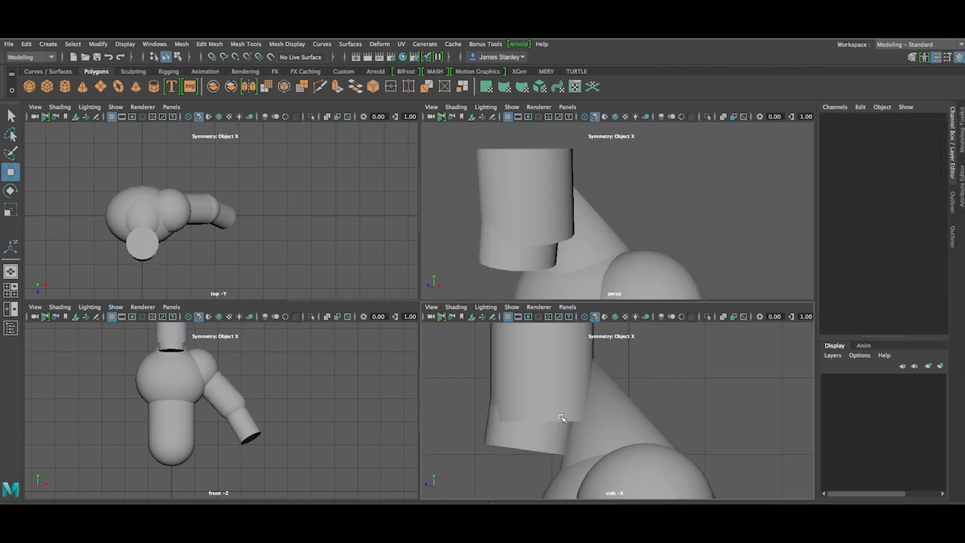
# Step: Scale the short lower head cylinder to about 0.278 on Y and 0.519 on Z, and deselect it
pyautogui.click(535, 434)
pyautogui.press('e')
pyautogui.press('r')
pyautogui.moveTo(530, 407); pyautogui.dragTo(509, 423)
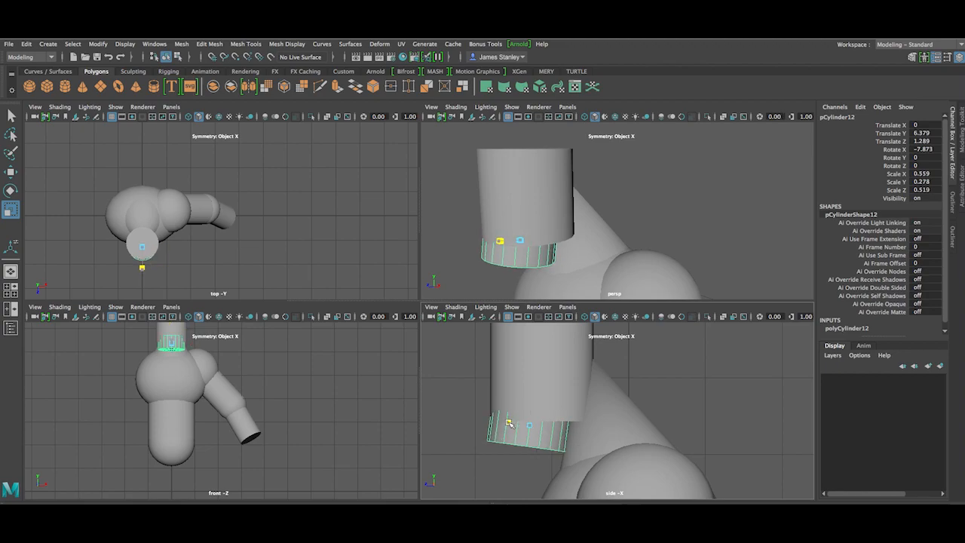
pyautogui.click(682, 382)
pyautogui.keyDown('alt'); pyautogui.moveTo(684, 385); pyautogui.dragTo(655, 386); pyautogui.keyUp('alt')
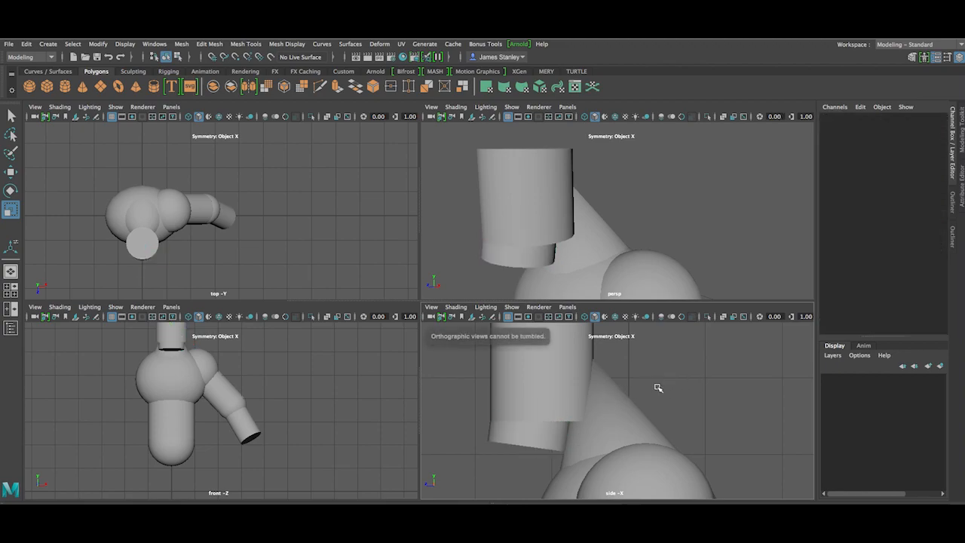
# Step: Move the upper head cylinder forward to about 1.178 on Z and tilt it to about 7.703 degrees on X
pyautogui.click(581, 377)
pyautogui.press('w')
pyautogui.moveTo(516, 372); pyautogui.dragTo(510, 377)
pyautogui.press('e')
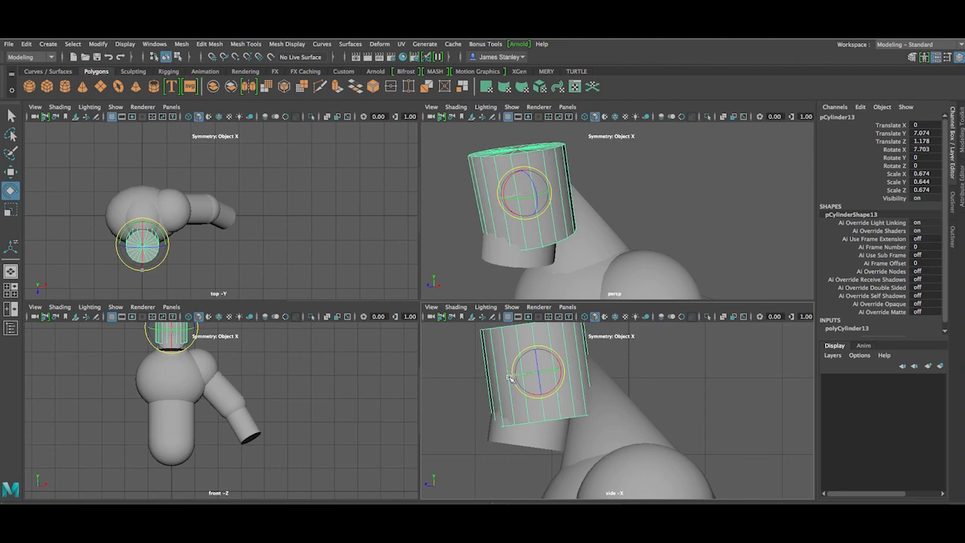
pyautogui.click(668, 372)
# Step: Move the short lower head cylinder to about 6.267 on Y and 1.303 on Z, and deselect it
pyautogui.click(532, 433)
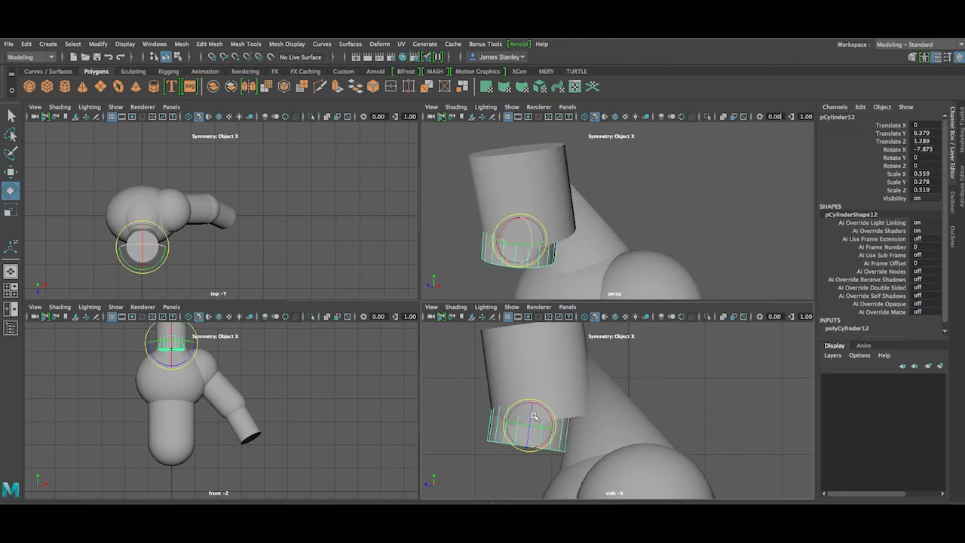
pyautogui.press('w')
pyautogui.moveTo(530, 426); pyautogui.dragTo(530, 434)
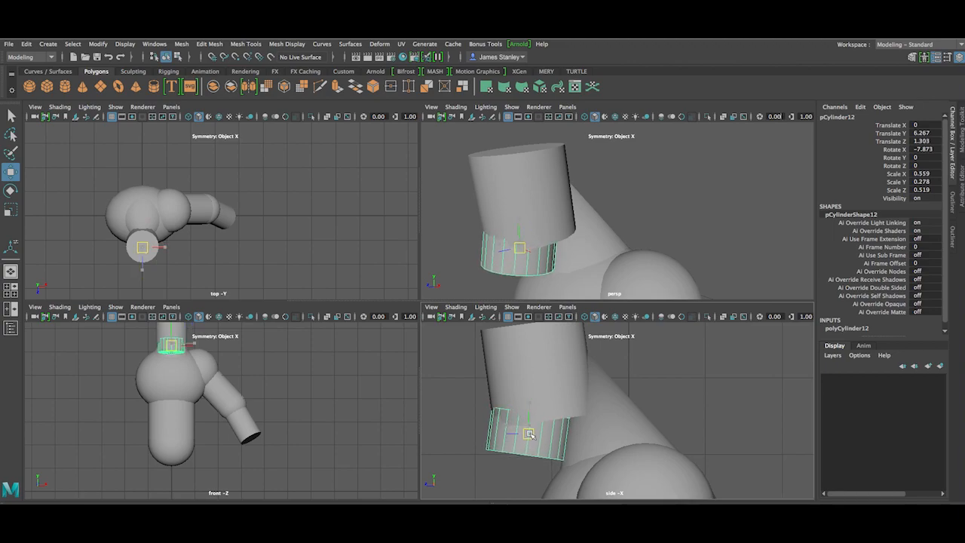
pyautogui.click(700, 370)
# Step: Widen the short lower head cylinder to about 0.621 on X in the front view and deselect it
pyautogui.keyDown('alt'); pyautogui.moveTo(624, 275); pyautogui.dragTo(717, 226); pyautogui.keyUp('alt')
pyautogui.scroll(5, 204, 351)
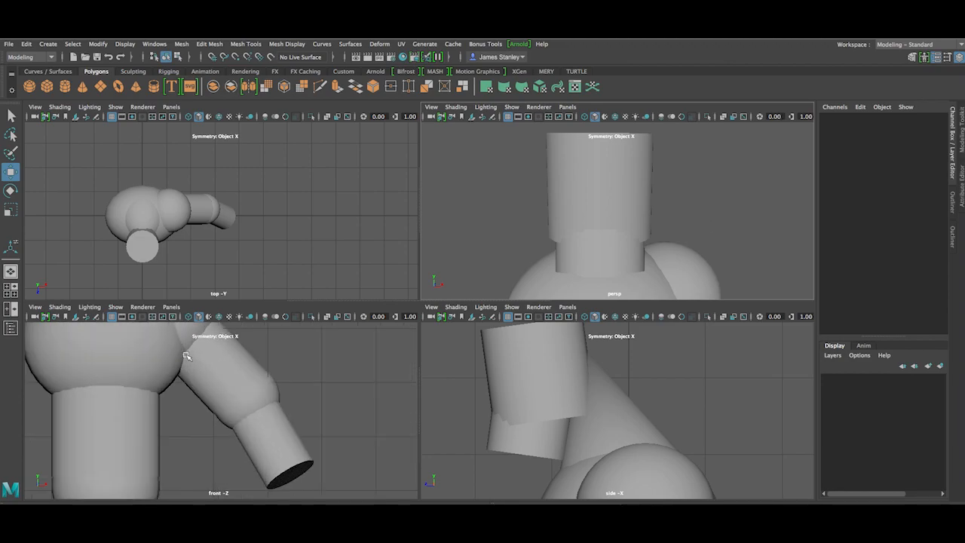
pyautogui.keyDown('alt'); pyautogui.moveTo(194, 355); pyautogui.dragTo(260, 440, button='middle'); pyautogui.keyUp('alt')
pyautogui.scroll(1, 260, 406)
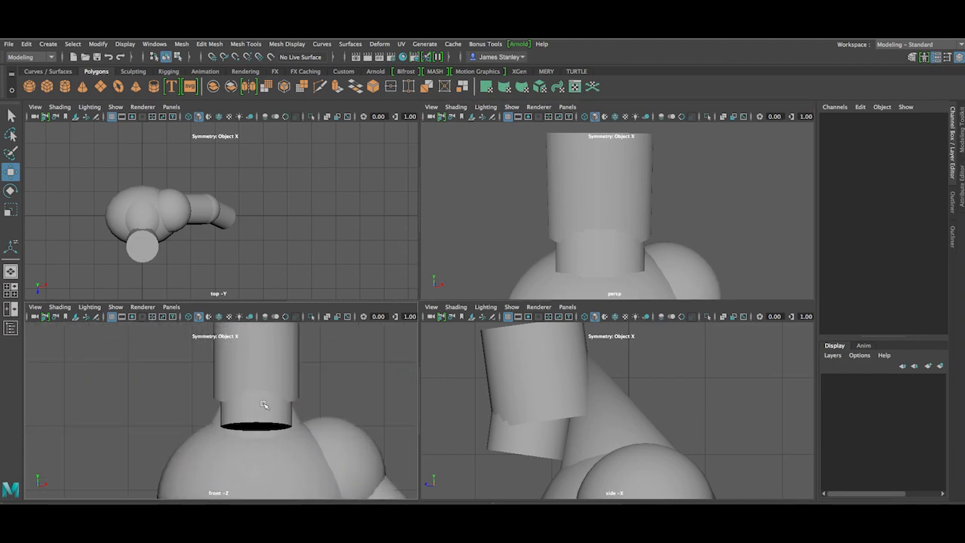
pyautogui.click(282, 411)
pyautogui.press('e')
pyautogui.press('r')
pyautogui.moveTo(278, 409); pyautogui.dragTo(298, 400)
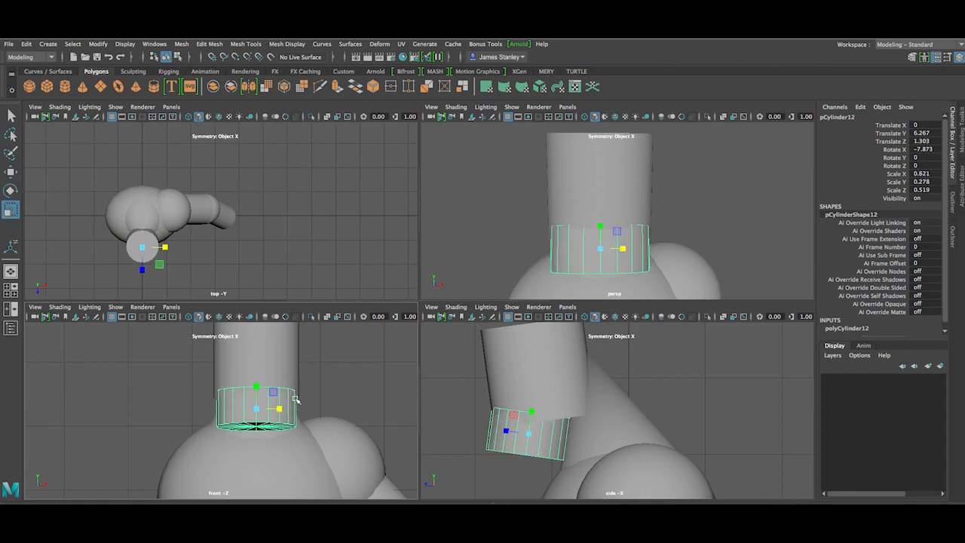
pyautogui.click(454, 384)
# Step: Examine the two-cylinder head against the body in the side and perspective views
pyautogui.scroll(-6, 626, 377)
pyautogui.scroll(1, 626, 377)
pyautogui.scroll(-2, 646, 413)
pyautogui.keyDown('alt'); pyautogui.moveTo(646, 413); pyautogui.dragTo(638, 358, button='middle'); pyautogui.keyUp('alt')
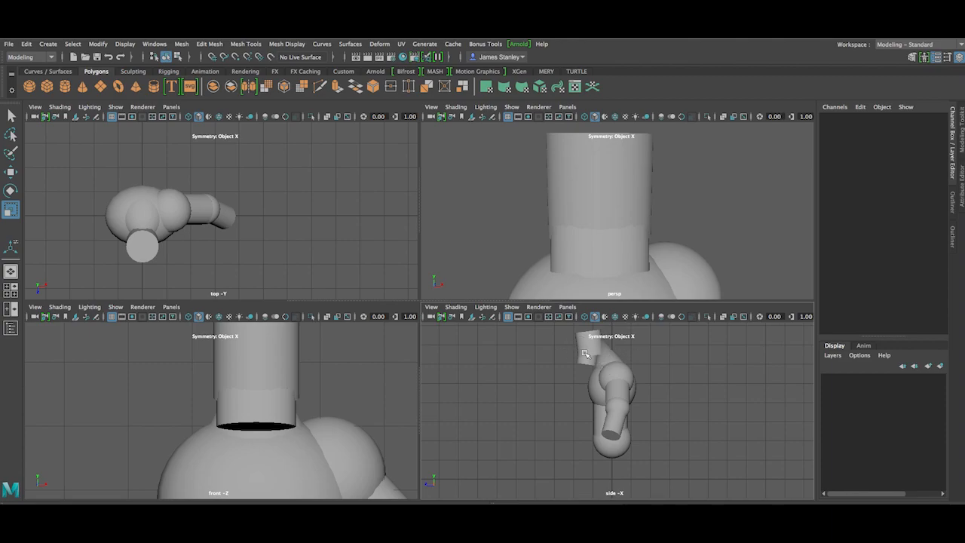
pyautogui.scroll(5, 576, 398)
pyautogui.scroll(-3, 575, 398)
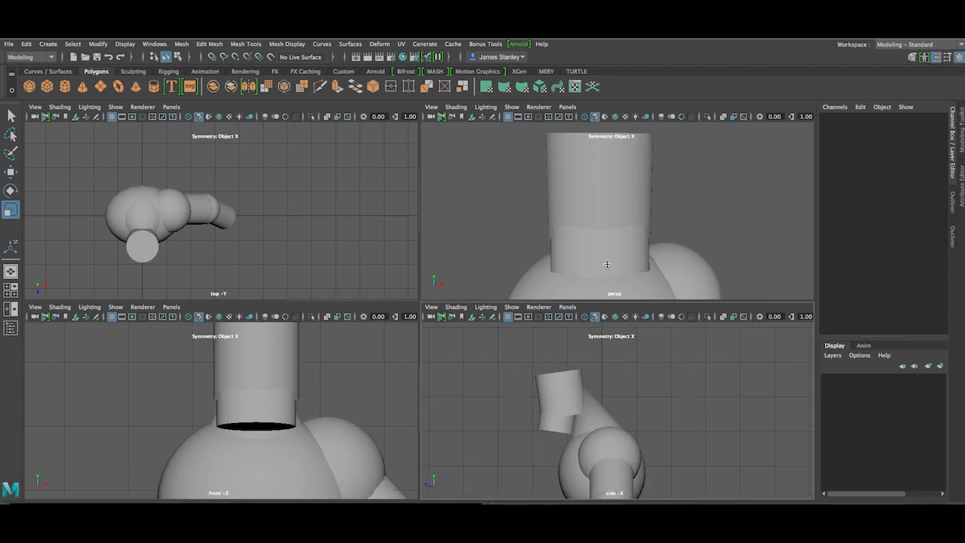
pyautogui.keyDown('alt'); pyautogui.moveTo(715, 202); pyautogui.dragTo(661, 208); pyautogui.keyUp('alt')
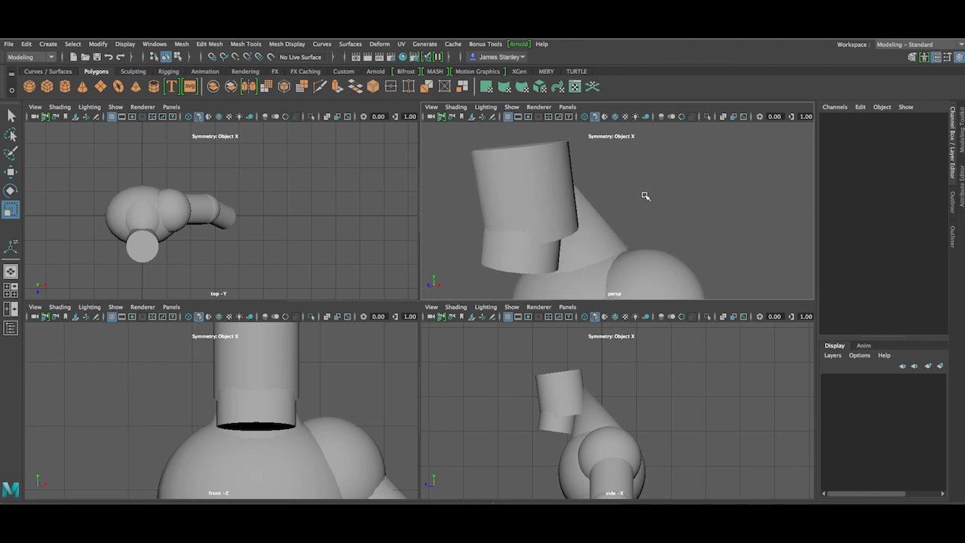
pyautogui.scroll(2, 645, 196)
pyautogui.keyDown('alt'); pyautogui.moveTo(644, 196); pyautogui.dragTo(666, 216); pyautogui.keyUp('alt')
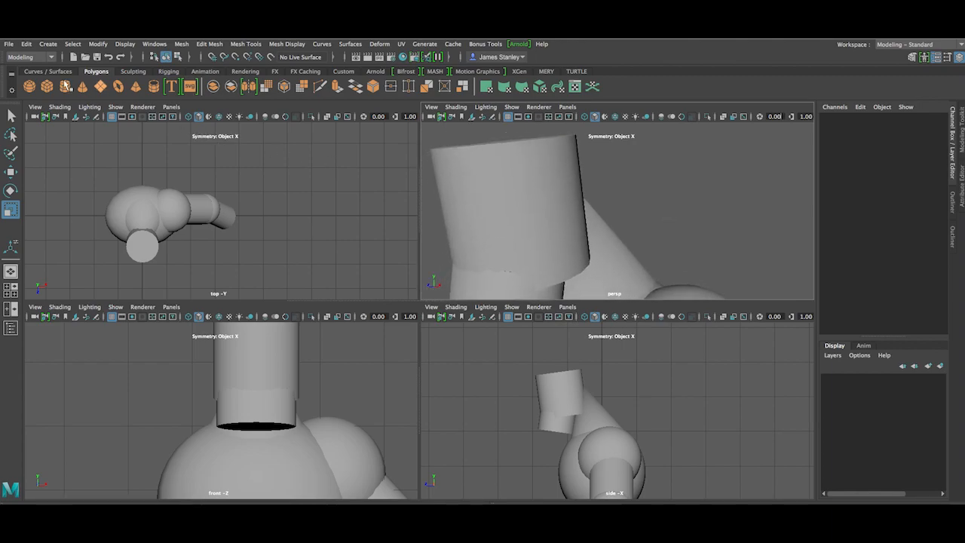
# Step: Create a polygon cone for the nose, raise it to about 6.585 on Y and move it to about 1.903 on Z
pyautogui.click(563, 403)
pyautogui.scroll(-3, 587, 411)
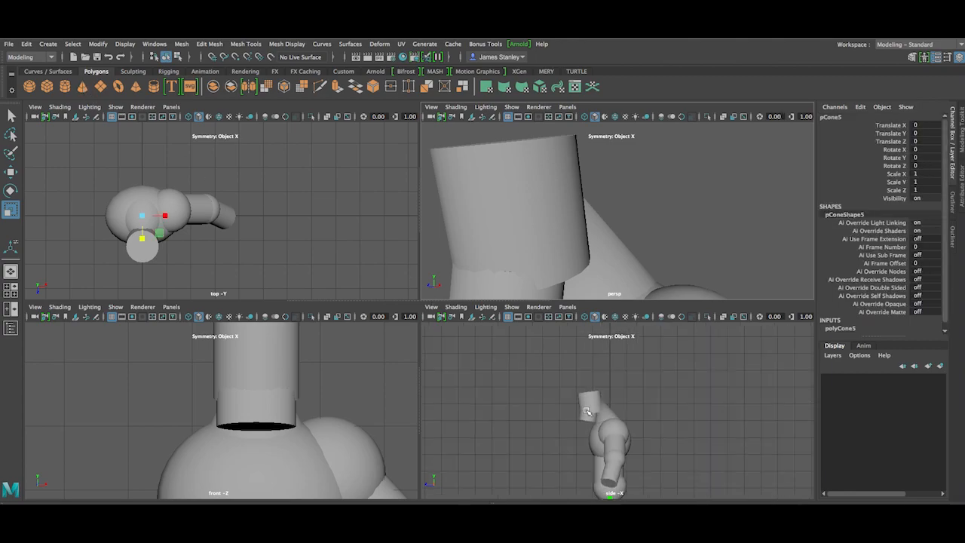
pyautogui.press('w')
pyautogui.moveTo(609, 495); pyautogui.dragTo(556, 409)
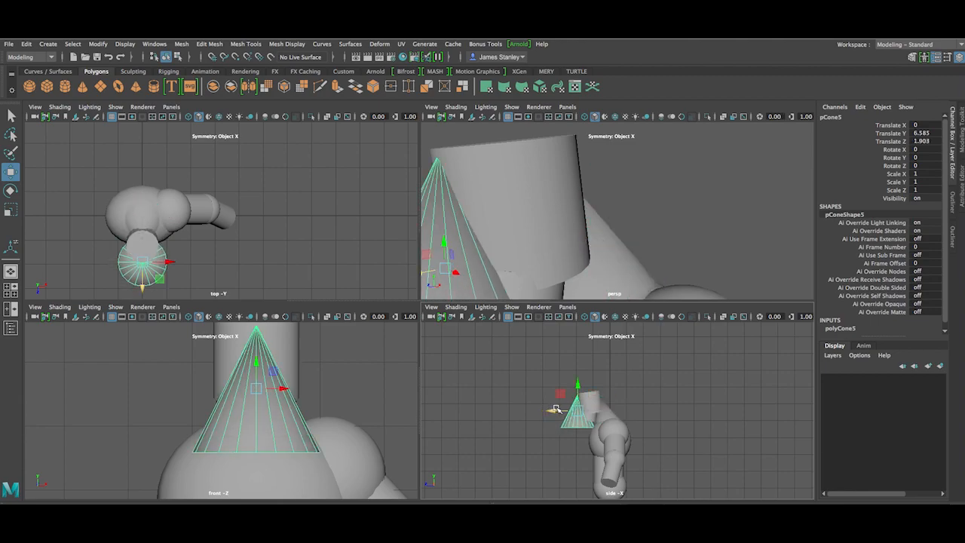
# Step: Scale the nose cone uniformly to about 0.268 and move it to about 6.749 on Y and 1.746 on Z
pyautogui.press('r')
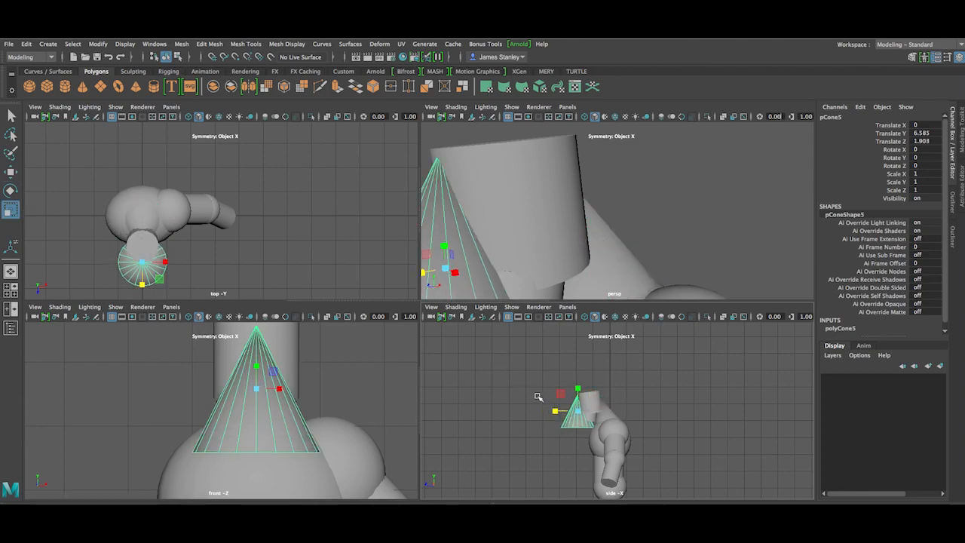
pyautogui.moveTo(579, 410); pyautogui.dragTo(559, 399)
pyautogui.scroll(8, 528, 406)
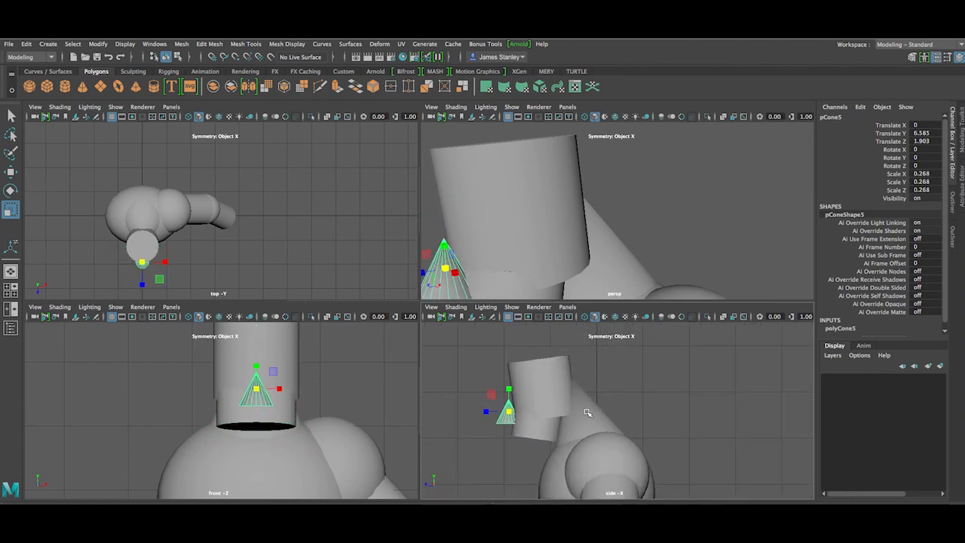
pyautogui.press('w')
pyautogui.moveTo(462, 397)
pyautogui.mouseDown()
pyautogui.moveTo(457, 386)
pyautogui.moveTo(450, 394)
pyautogui.mouseUp()
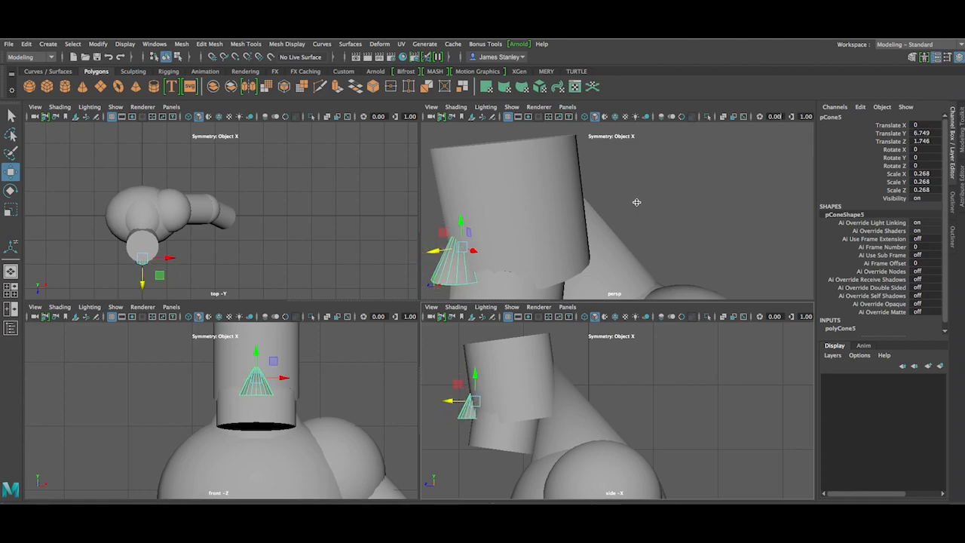
# Step: Set the nose cone against the face at about 6.801 on Y and 1.694 on Z, and tilt it about -10.963 degrees on X
pyautogui.scroll(4, 492, 404)
pyautogui.keyDown('alt'); pyautogui.moveTo(492, 404); pyautogui.dragTo(709, 390, button='middle'); pyautogui.keyUp('alt')
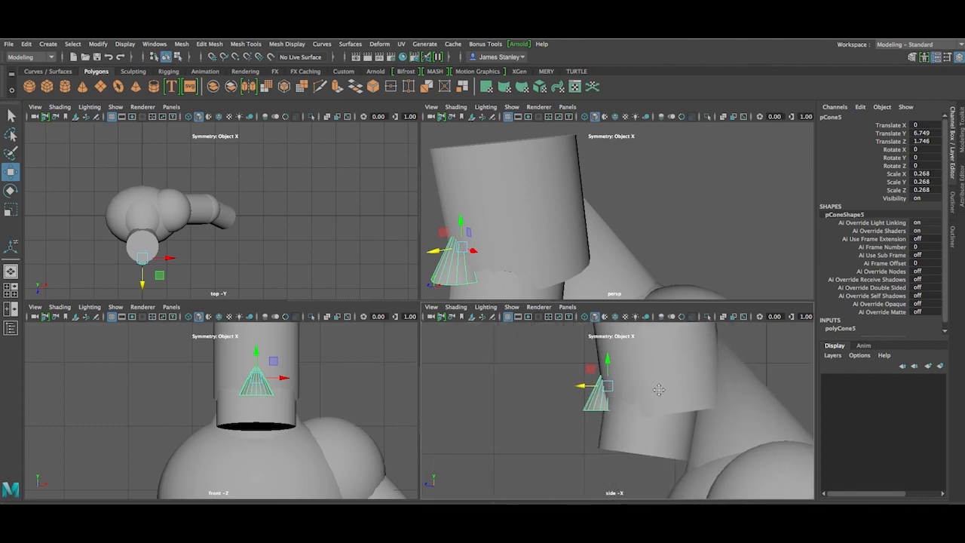
pyautogui.scroll(4, 634, 391)
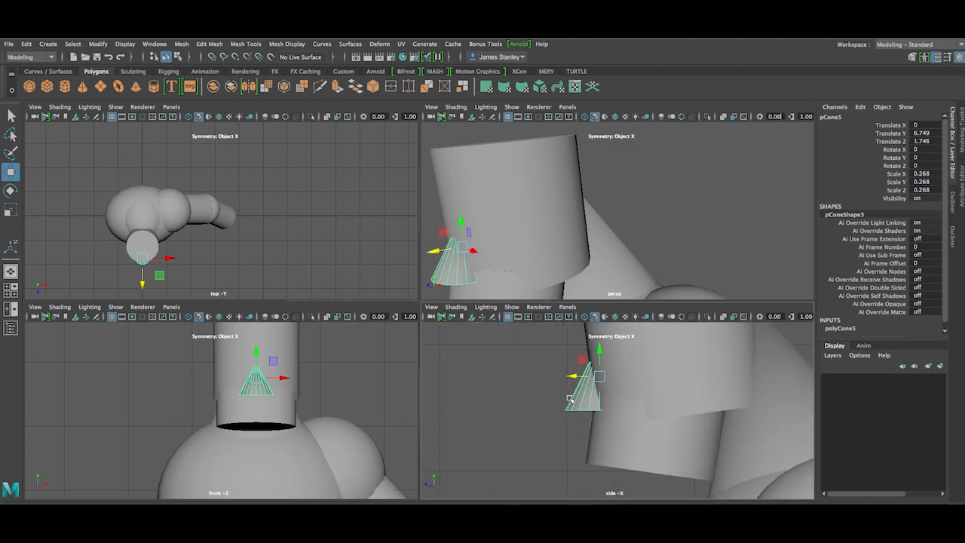
pyautogui.keyDown('alt'); pyautogui.moveTo(668, 230); pyautogui.dragTo(718, 202, button='middle'); pyautogui.keyUp('alt')
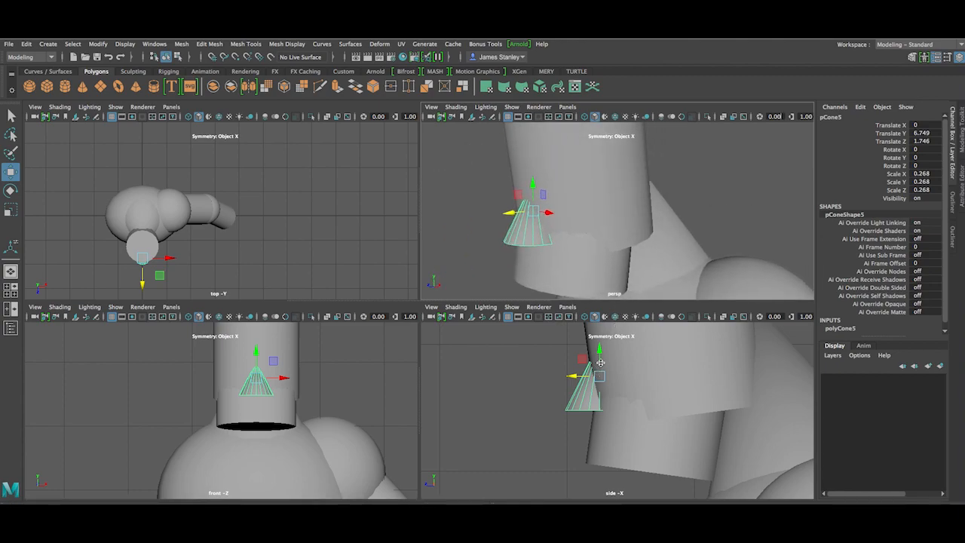
pyautogui.moveTo(576, 376); pyautogui.dragTo(586, 351)
pyautogui.press('e')
pyautogui.click(508, 275)
pyautogui.keyDown('alt'); pyautogui.moveTo(520, 252); pyautogui.dragTo(577, 254); pyautogui.keyUp('alt')
# Step: Narrow the nose cone to about 0.161 on X, deselect it, and check the face from the side
pyautogui.click(257, 386)
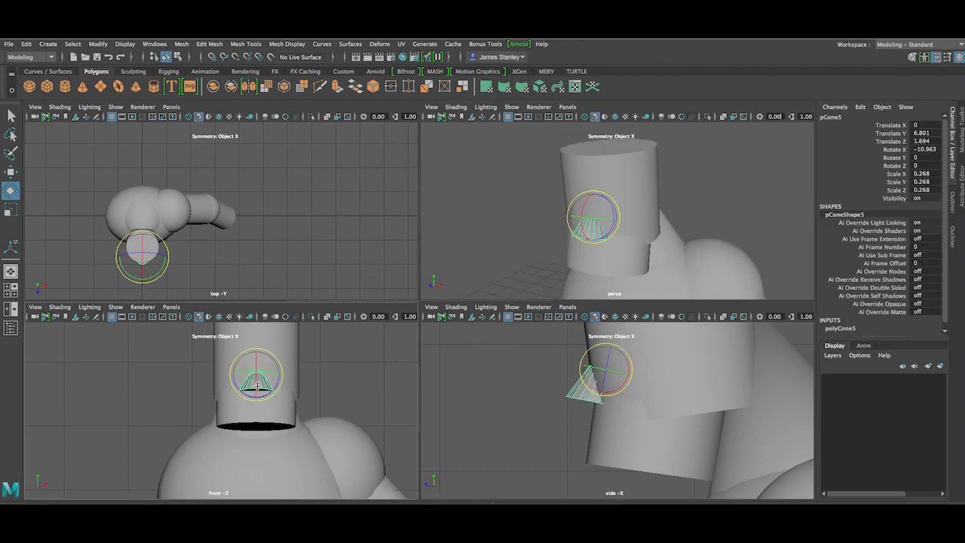
pyautogui.scroll(3, 257, 387)
pyautogui.press('r')
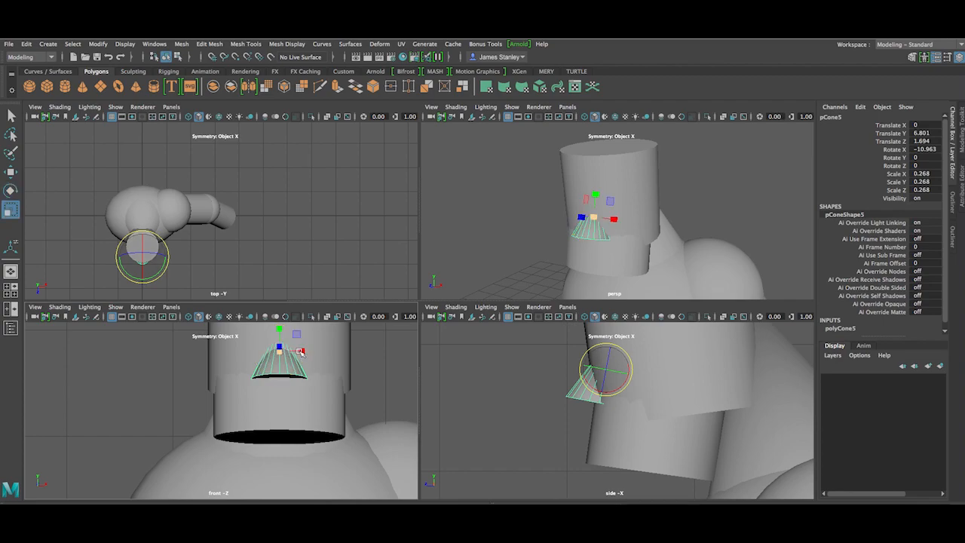
pyautogui.moveTo(303, 352); pyautogui.dragTo(295, 358)
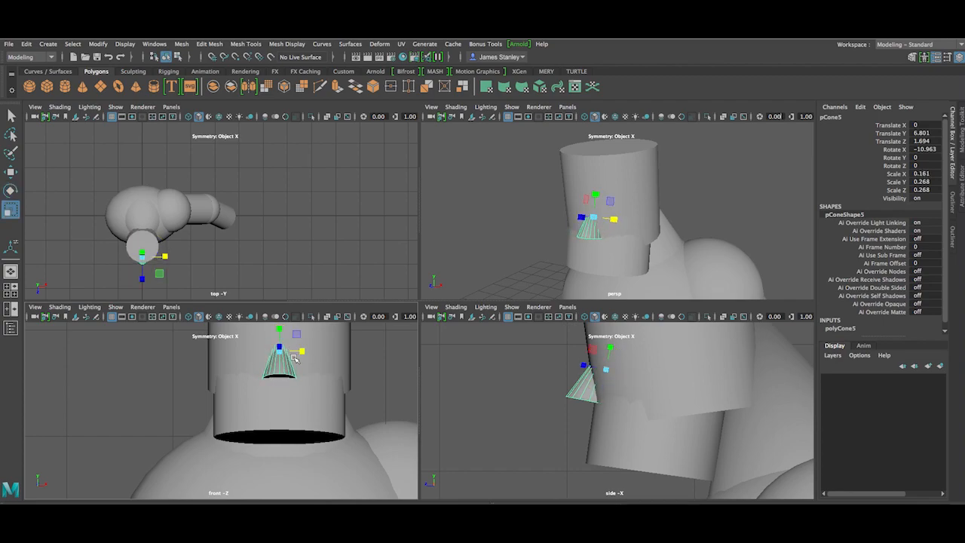
pyautogui.click(468, 279)
pyautogui.keyDown('alt'); pyautogui.moveTo(614, 245); pyautogui.dragTo(555, 240); pyautogui.keyUp('alt')
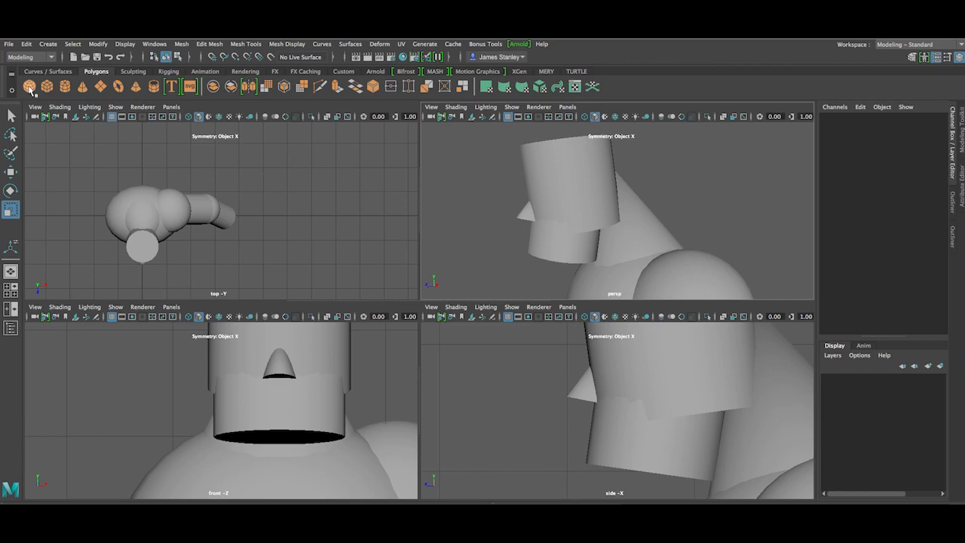
# Step: Create a polygon sphere, raise it to about 5.294 on Y and move it forward to about 2.395 on Z
pyautogui.click(30, 88)
pyautogui.scroll(-8, 562, 382)
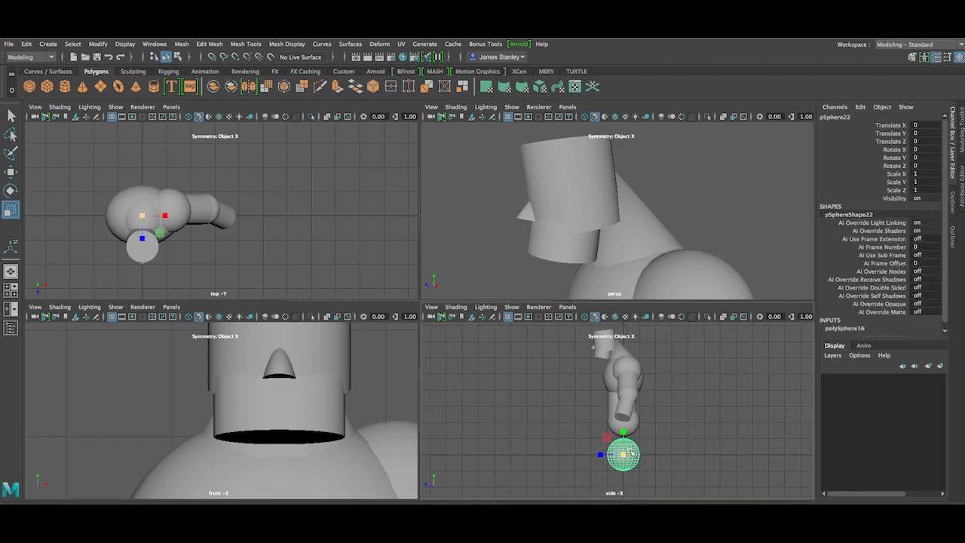
pyautogui.press('w')
pyautogui.moveTo(621, 427); pyautogui.dragTo(566, 372)
pyautogui.scroll(5, 567, 372)
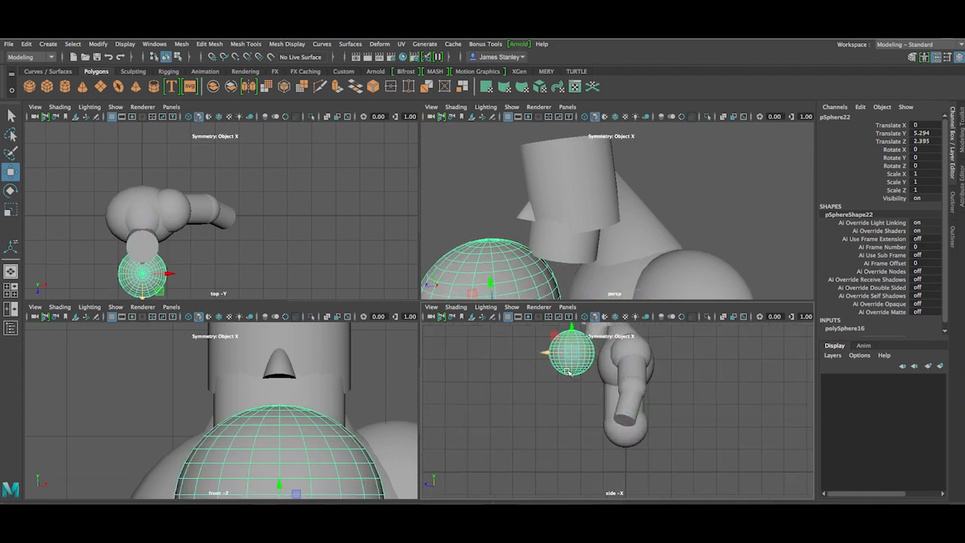
pyautogui.scroll(5, 584, 445)
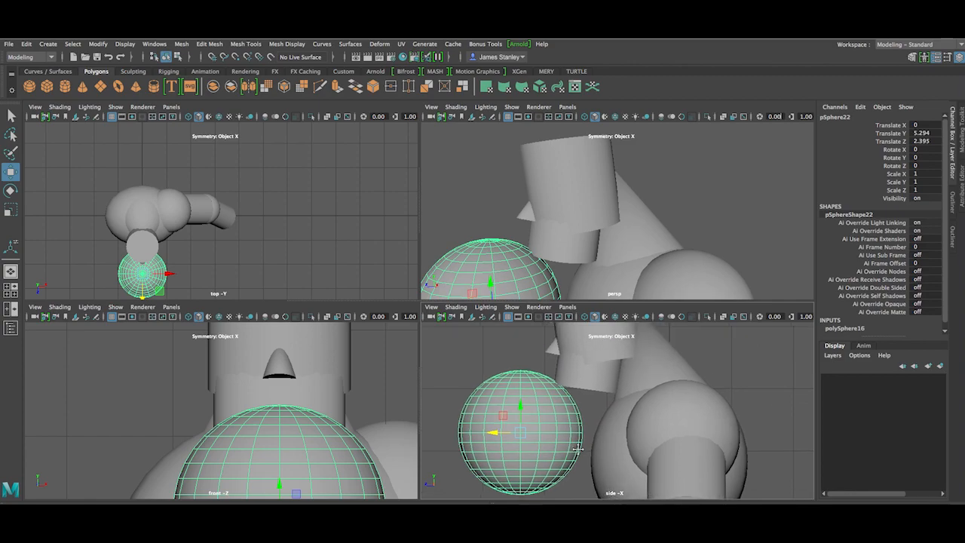
# Step: Scale the new sphere in front of the body uniformly to about 0.255
pyautogui.press('e')
pyautogui.press('r')
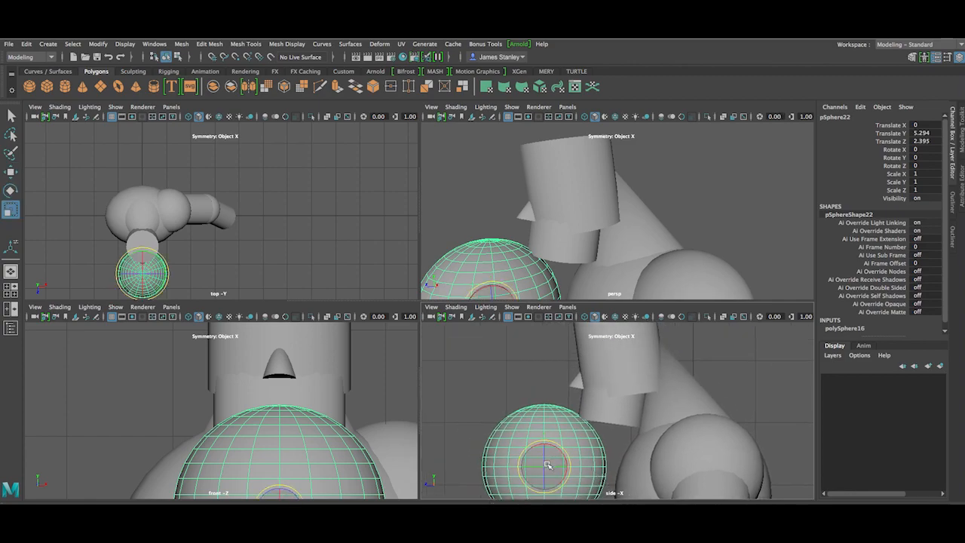
pyautogui.press('w')
pyautogui.press('e')
pyautogui.press('w')
pyautogui.press('q')
pyautogui.press('w')
pyautogui.press('e')
pyautogui.press('r')
pyautogui.moveTo(545, 467); pyautogui.dragTo(461, 366)
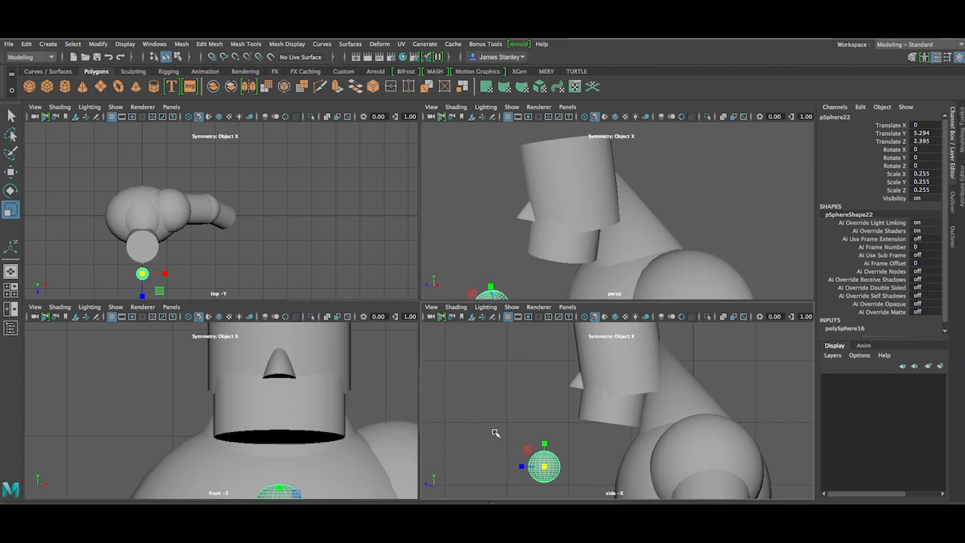
# Step: Move the small sphere to the base of the nose at about 6.536 on Y and 1.896 on Z, and scale it uniformly to about 0.127
pyautogui.press('w')
pyautogui.moveTo(544, 444); pyautogui.dragTo(545, 398)
pyautogui.moveTo(575, 365)
pyautogui.mouseDown()
pyautogui.moveTo(569, 380)
pyautogui.moveTo(564, 374)
pyautogui.mouseUp()
pyautogui.press('e')
pyautogui.press('r')
pyautogui.scroll(6, 570, 379)
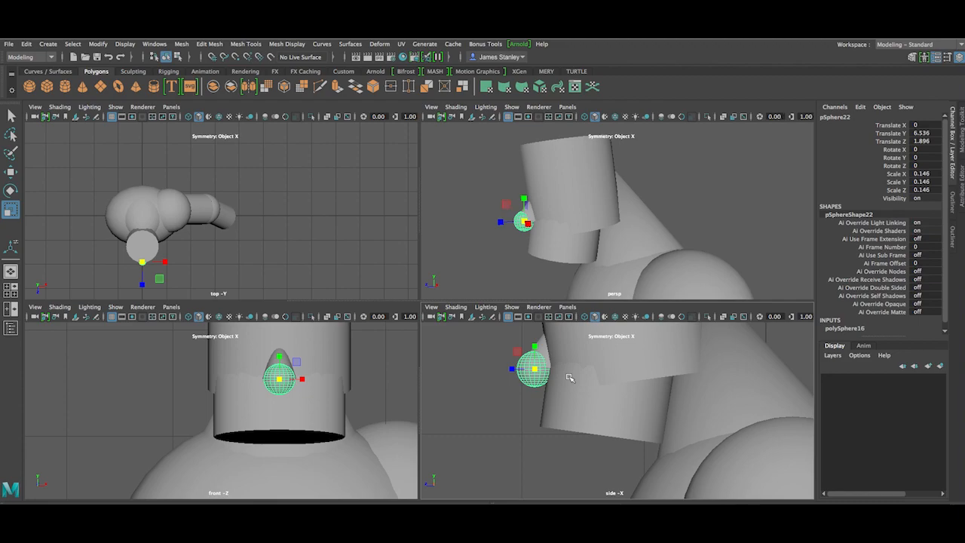
pyautogui.keyDown('alt'); pyautogui.moveTo(575, 390); pyautogui.dragTo(605, 443, button='middle'); pyautogui.keyUp('alt')
pyautogui.scroll(3, 605, 443)
pyautogui.keyDown('alt'); pyautogui.moveTo(493, 415); pyautogui.dragTo(535, 413, button='middle'); pyautogui.keyUp('alt')
pyautogui.moveTo(532, 415); pyautogui.dragTo(503, 417)
# Step: Shift the nose sphere to about 6.568 on Y and 1.851 on Z, and push the nose cone into the face to about 1.632 on Z
pyautogui.press('w')
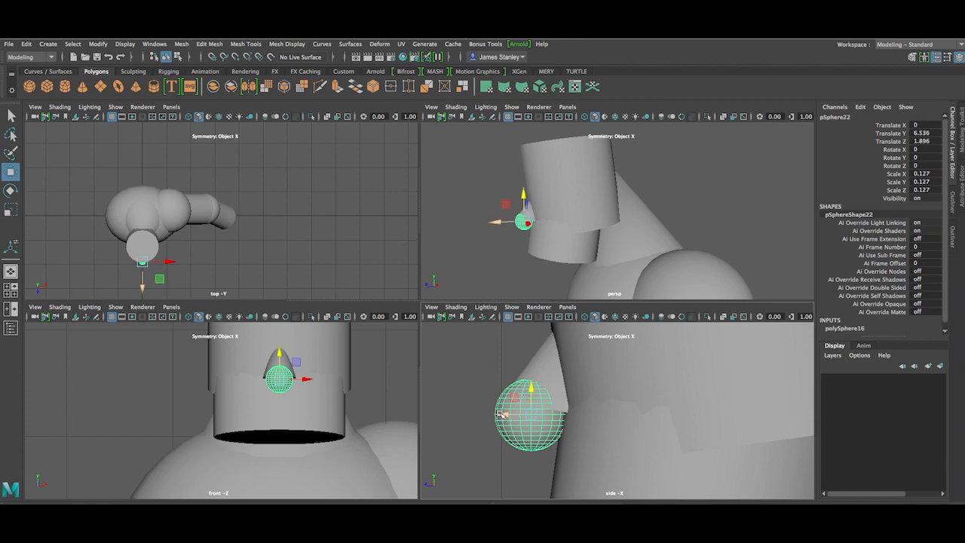
pyautogui.moveTo(532, 387); pyautogui.dragTo(518, 407)
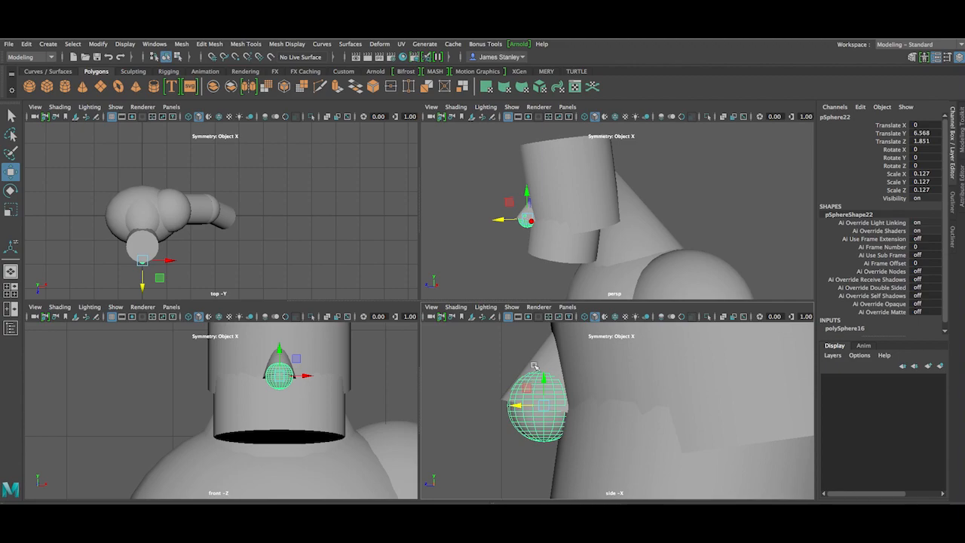
pyautogui.click(537, 363)
pyautogui.moveTo(563, 340); pyautogui.dragTo(579, 339)
pyautogui.click(517, 345)
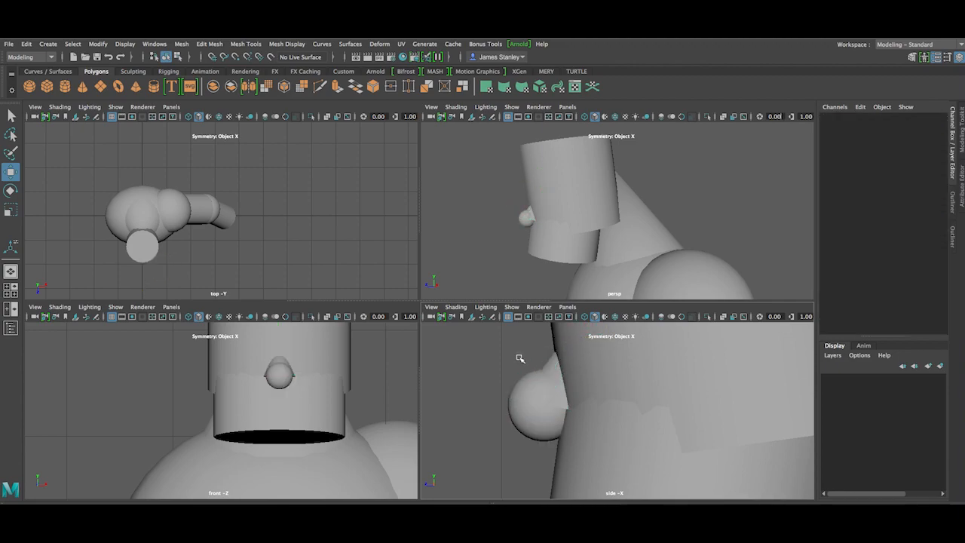
# Step: Raise the nose cone to about 7.035 on Y and 1.722 on Z, and move the nose sphere up to the cone's base
pyautogui.keyDown('alt'); pyautogui.moveTo(588, 256); pyautogui.dragTo(592, 227); pyautogui.keyUp('alt')
pyautogui.scroll(5, 592, 228)
pyautogui.keyDown('alt'); pyautogui.moveTo(592, 228); pyautogui.dragTo(745, 223, button='middle'); pyautogui.keyUp('alt')
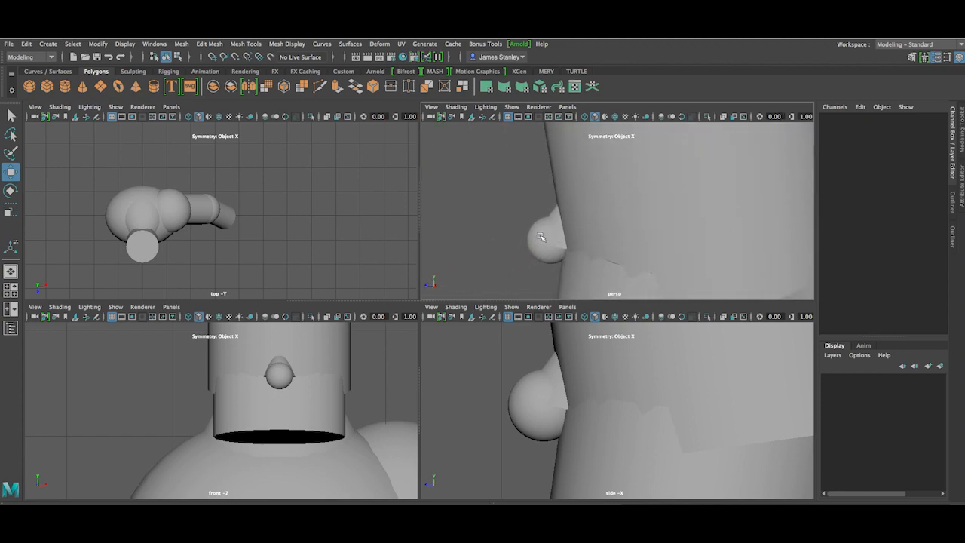
pyautogui.scroll(-6, 558, 367)
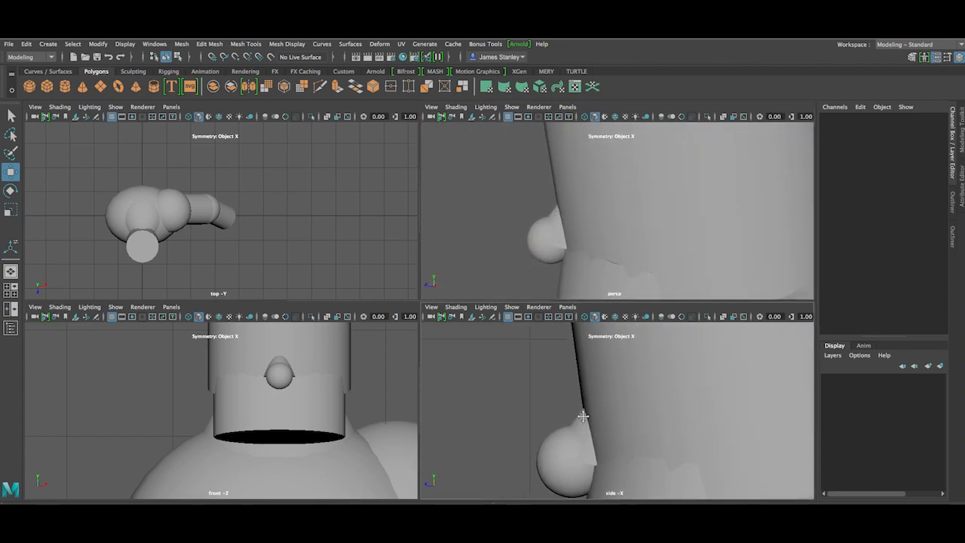
pyautogui.scroll(6, 622, 419)
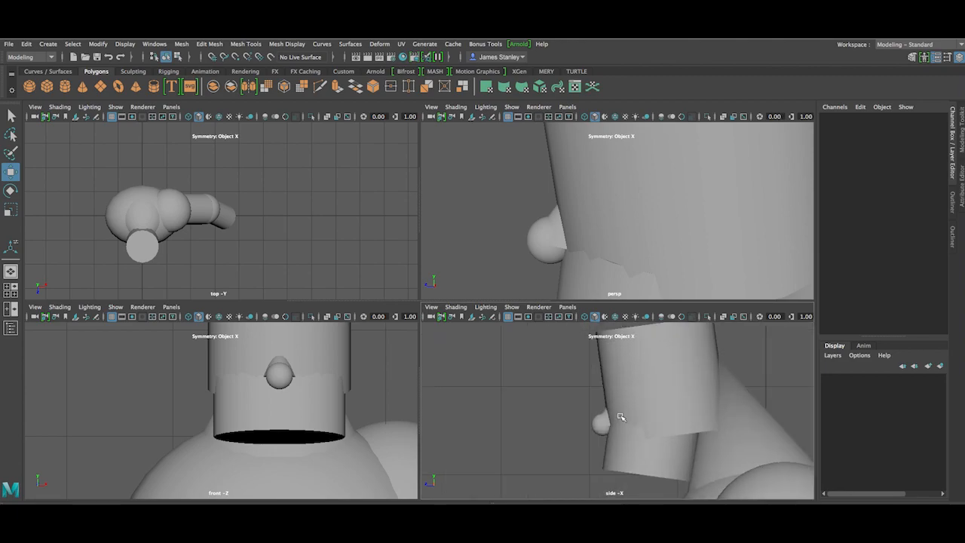
pyautogui.click(600, 414)
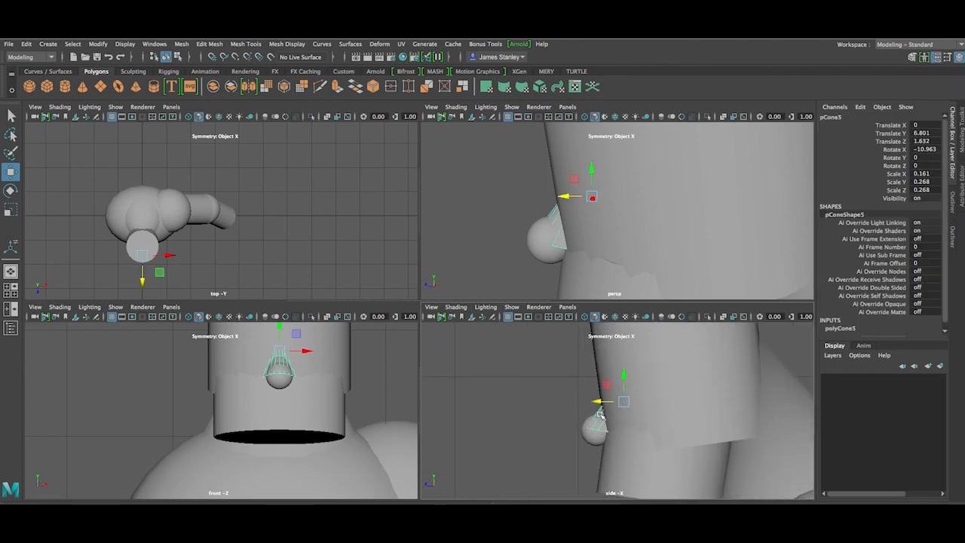
pyautogui.moveTo(627, 403); pyautogui.dragTo(613, 374)
pyautogui.click(595, 430)
pyautogui.moveTo(599, 434); pyautogui.dragTo(601, 385)
pyautogui.click(600, 383)
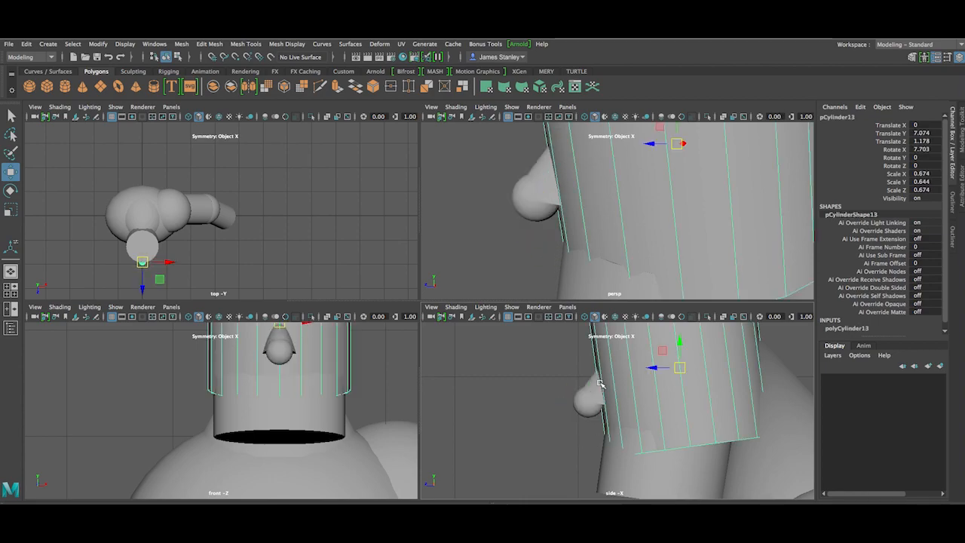
# Step: Nudge the nose cone slightly up the face and set the nose sphere at about 6.851 on Y and 1.909 on Z
pyautogui.click(595, 383)
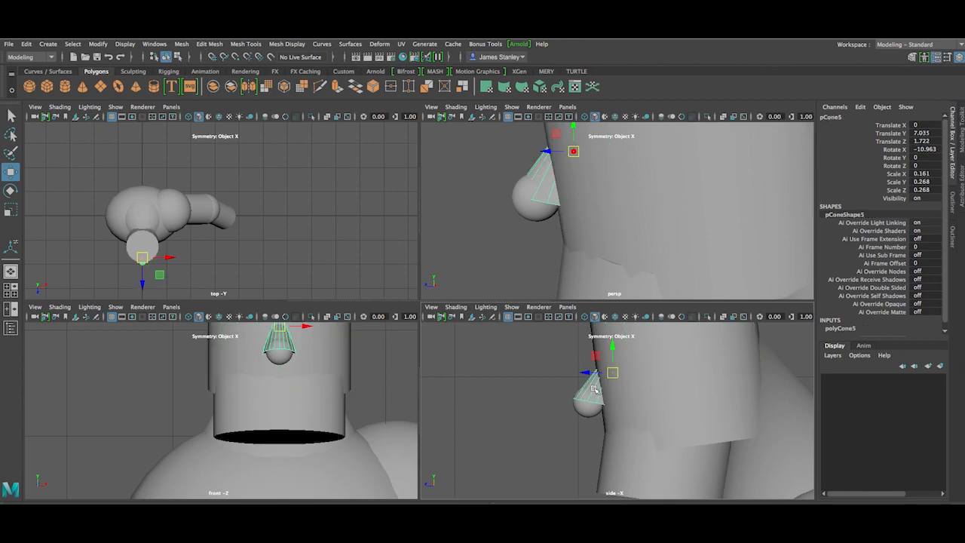
pyautogui.keyDown('shift'); pyautogui.click(590, 408); pyautogui.keyUp('shift')
pyautogui.click(600, 381)
pyautogui.moveTo(613, 372); pyautogui.dragTo(615, 368)
pyautogui.click(592, 407)
pyautogui.moveTo(590, 404); pyautogui.dragTo(592, 402)
pyautogui.moveTo(591, 396); pyautogui.dragTo(593, 395)
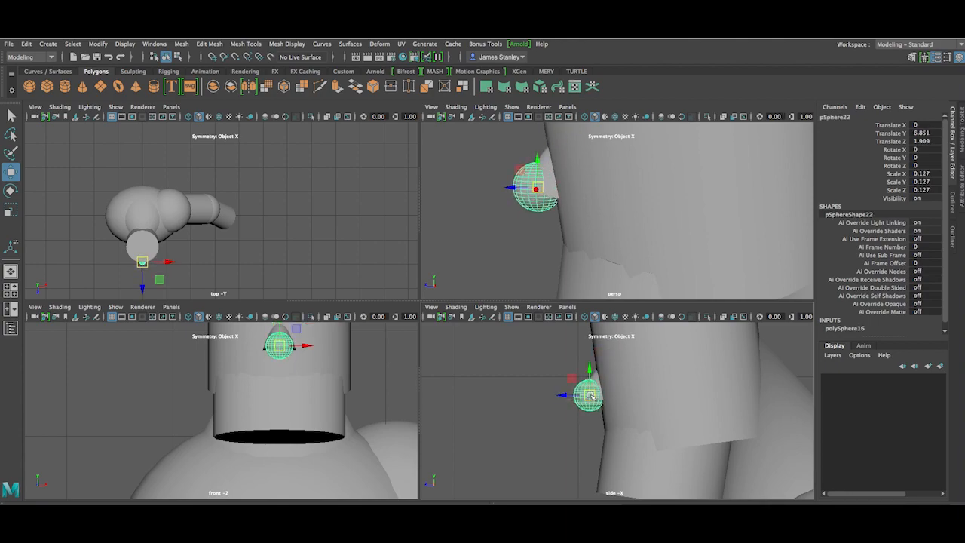
# Step: Scale the nose sphere uniformly to about 0.135, deselect it and check the nose from the front
pyautogui.press('r')
pyautogui.moveTo(516, 270); pyautogui.dragTo(525, 271, button='middle')
pyautogui.click(512, 241)
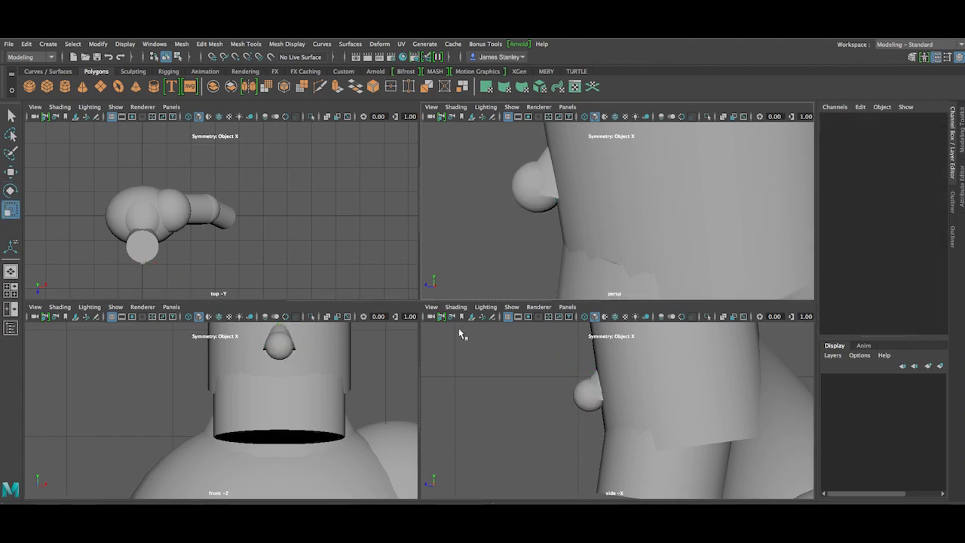
pyautogui.keyDown('alt'); pyautogui.moveTo(329, 359); pyautogui.dragTo(332, 398, button='middle'); pyautogui.keyUp('alt')
pyautogui.scroll(5, 301, 403)
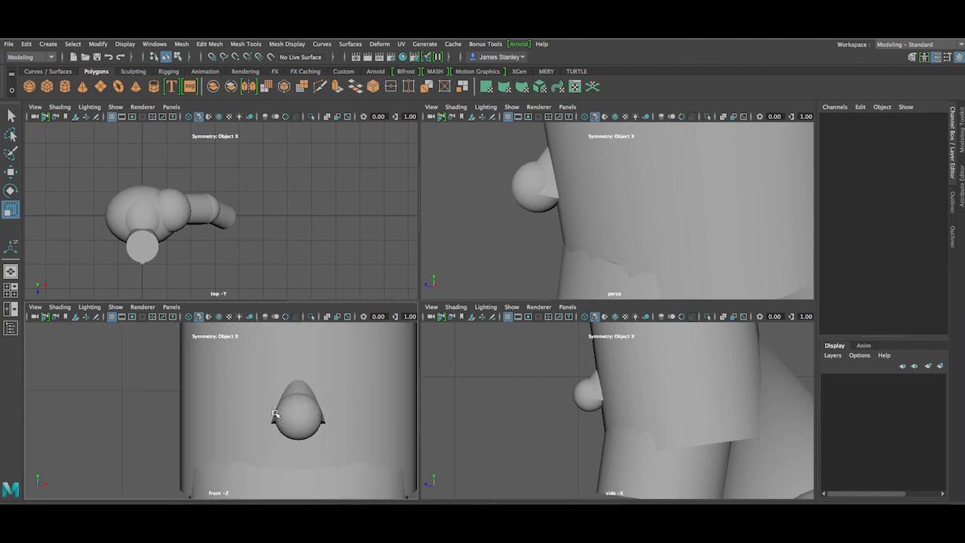
pyautogui.scroll(1, 348, 404)
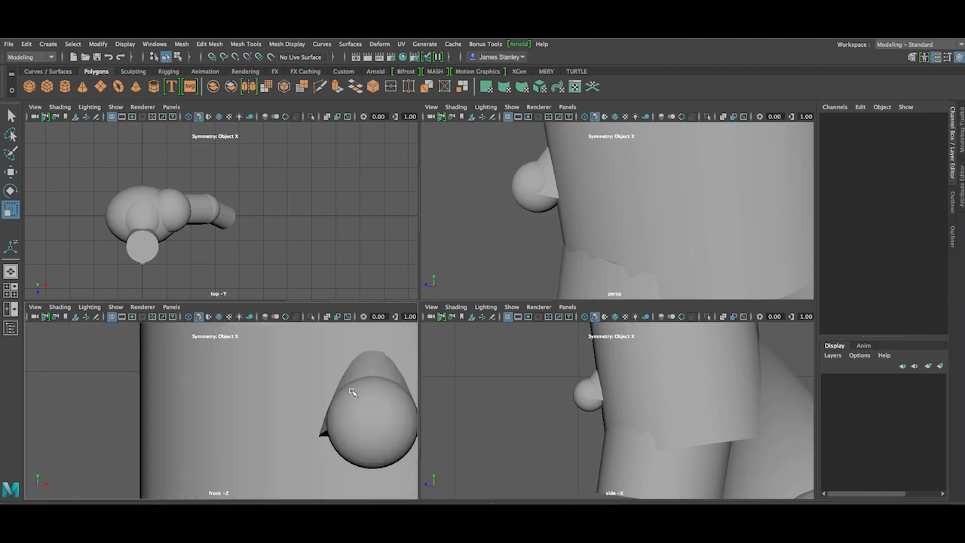
# Step: Reposition the nose sphere at about 6.835 on Y and 1.942 on Z, and the nose cone at about 7.048 on Y and 1.734 on Z
pyautogui.keyDown('alt'); pyautogui.moveTo(572, 401); pyautogui.dragTo(592, 407); pyautogui.keyUp('alt')
pyautogui.click(590, 393)
pyautogui.press('w')
pyautogui.moveTo(588, 396); pyautogui.dragTo(587, 398)
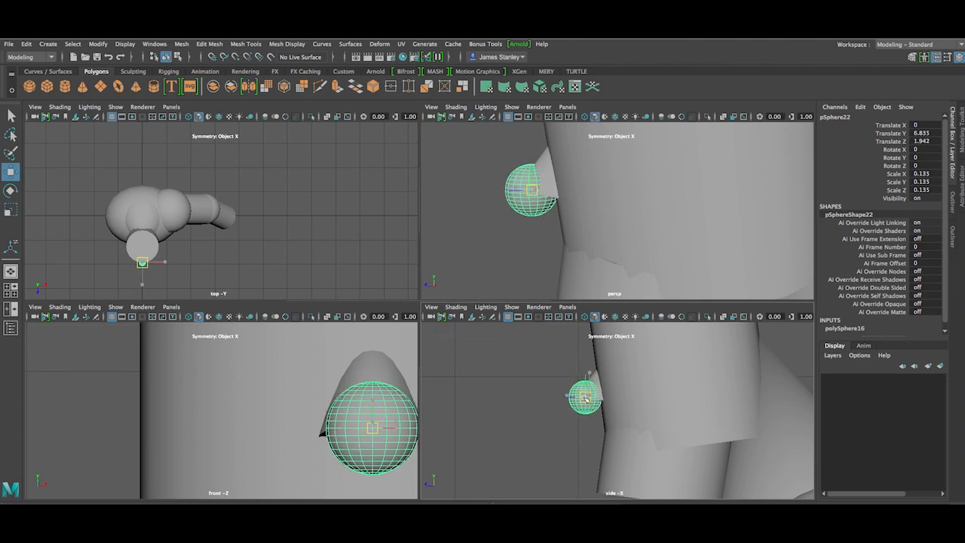
pyautogui.click(594, 382)
pyautogui.moveTo(615, 370); pyautogui.dragTo(610, 370)
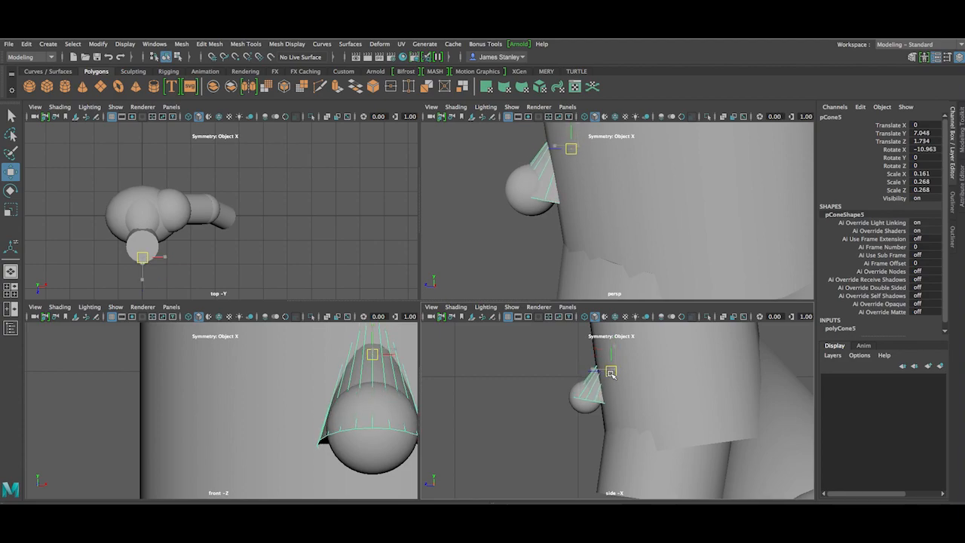
pyautogui.click(551, 397)
# Step: Duplicate the nose sphere and move the copy sideways to about 0.156 on X
pyautogui.keyDown('alt'); pyautogui.moveTo(351, 407); pyautogui.dragTo(249, 381, button='middle'); pyautogui.keyUp('alt')
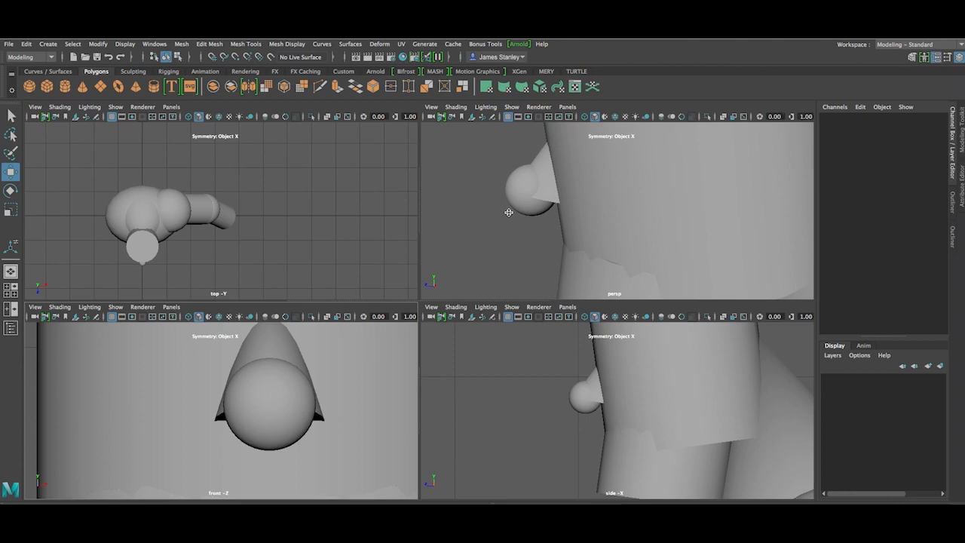
pyautogui.click(11, 116)
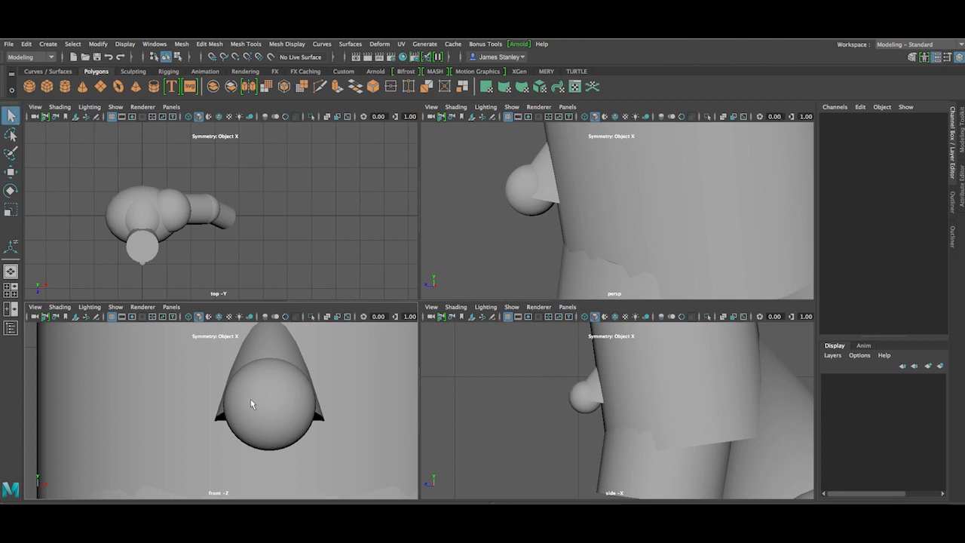
pyautogui.click(273, 401)
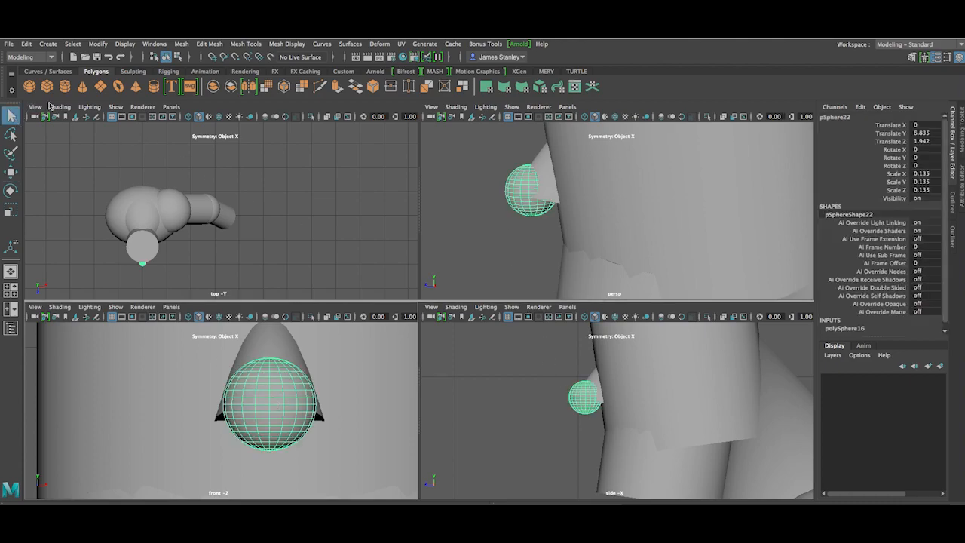
pyautogui.click(49, 45)
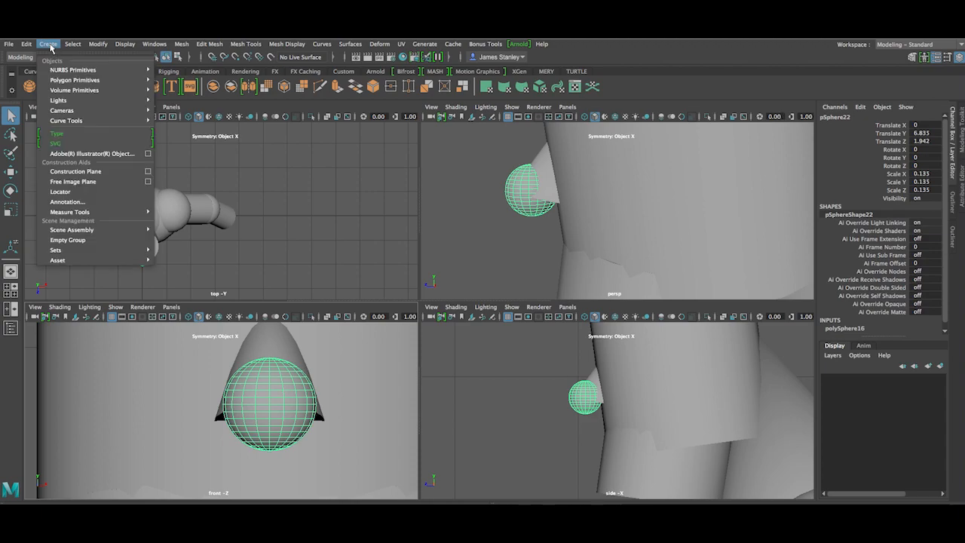
pyautogui.moveTo(31, 46)
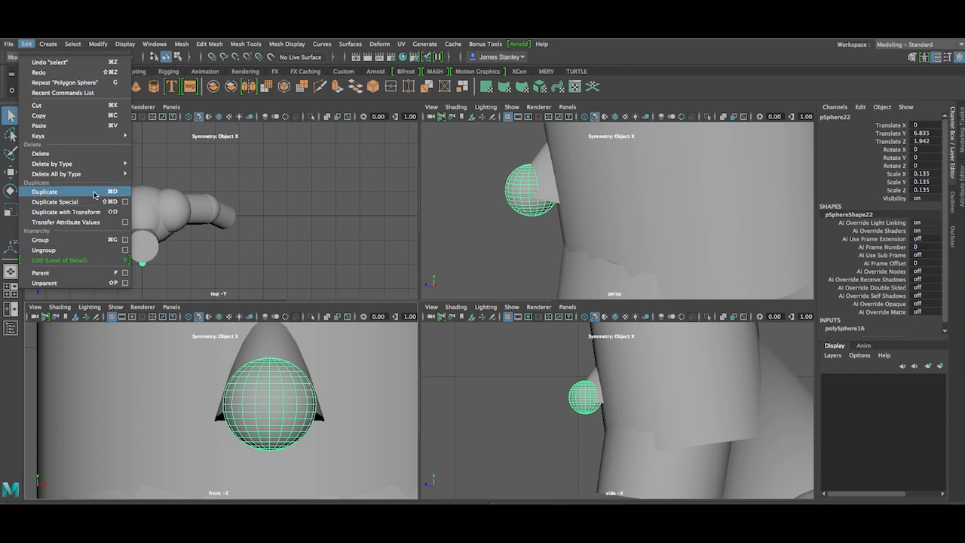
pyautogui.click(45, 191)
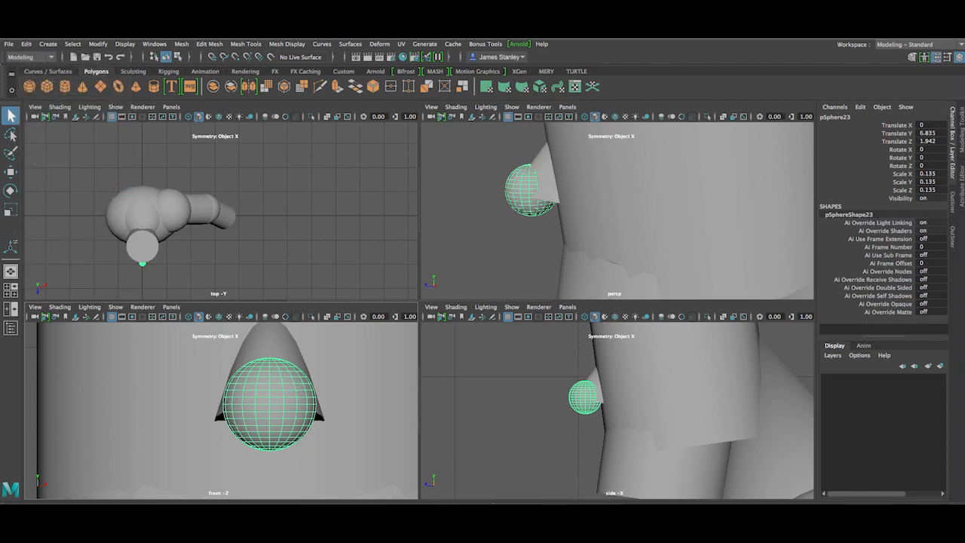
pyautogui.click(11, 172)
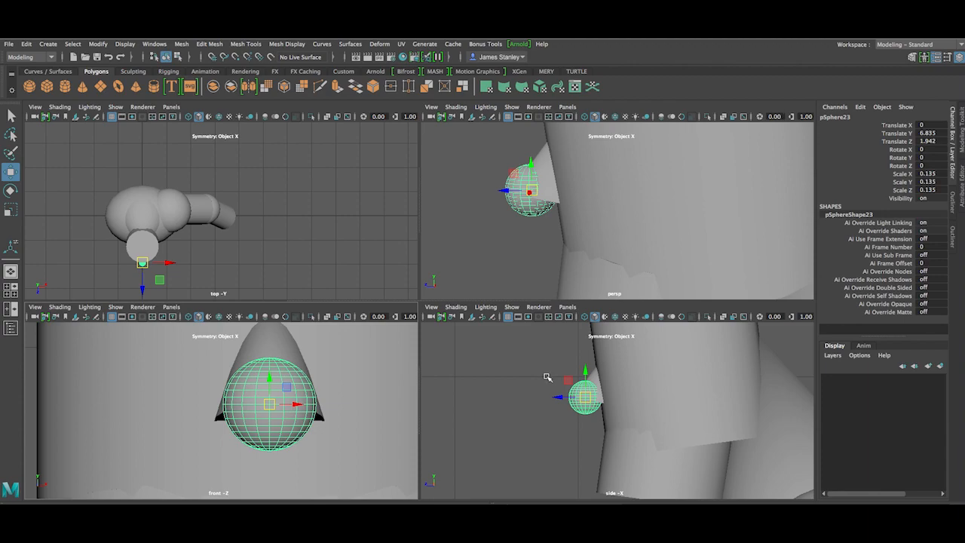
pyautogui.moveTo(302, 410); pyautogui.dragTo(354, 406)
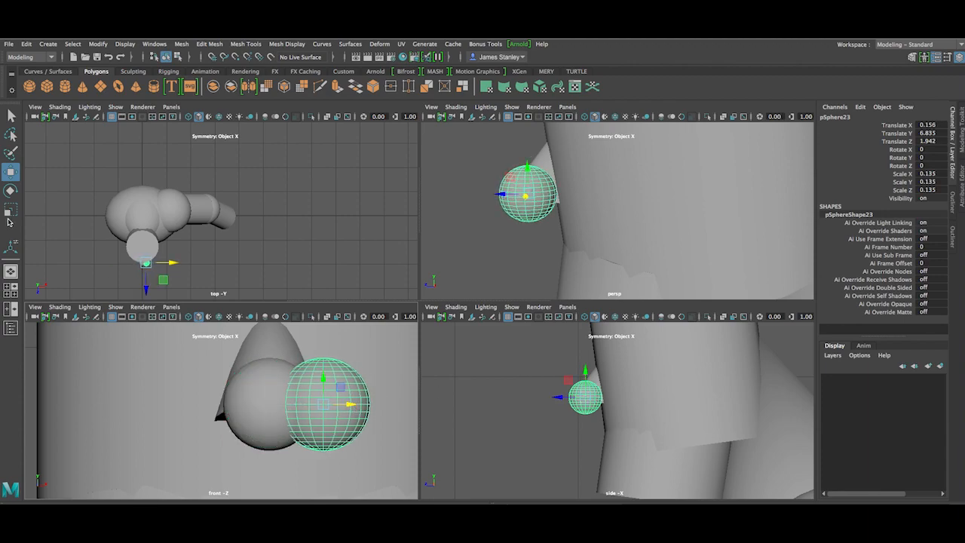
# Step: Scale the duplicated sphere uniformly to about 0.083 as a nostril, and move it against the nose at about 0.117 on X
pyautogui.press('r')
pyautogui.moveTo(324, 405); pyautogui.dragTo(290, 364)
pyautogui.press('q')
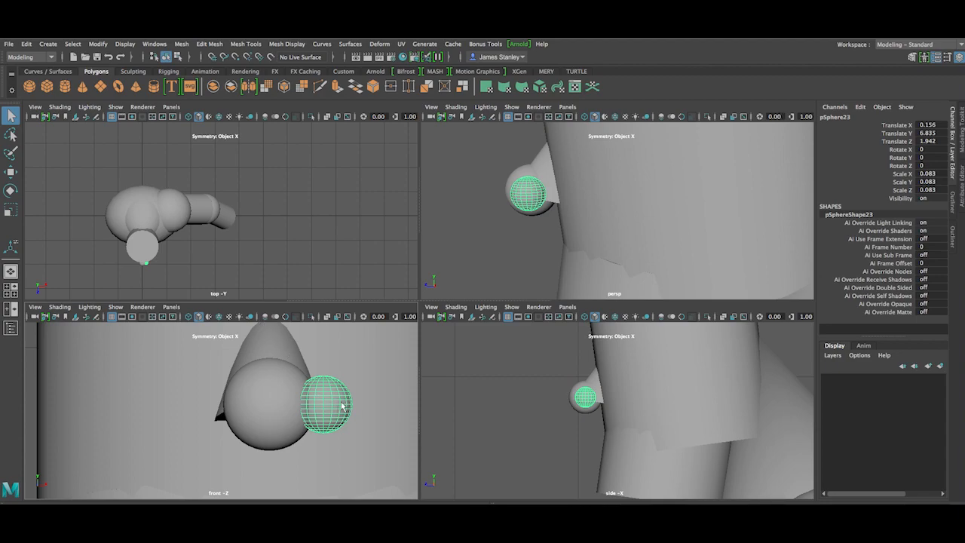
pyautogui.press('w')
pyautogui.moveTo(345, 404); pyautogui.dragTo(337, 404)
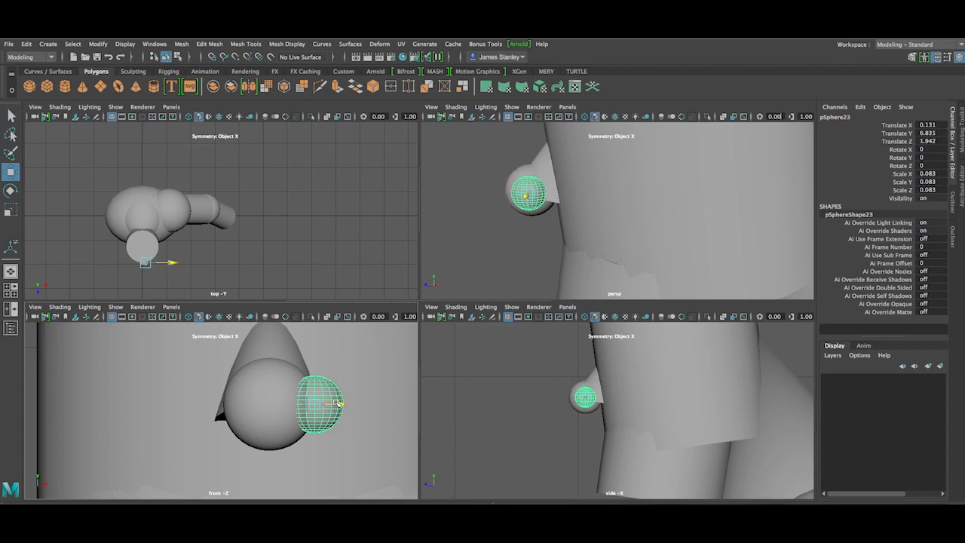
pyautogui.click(343, 390)
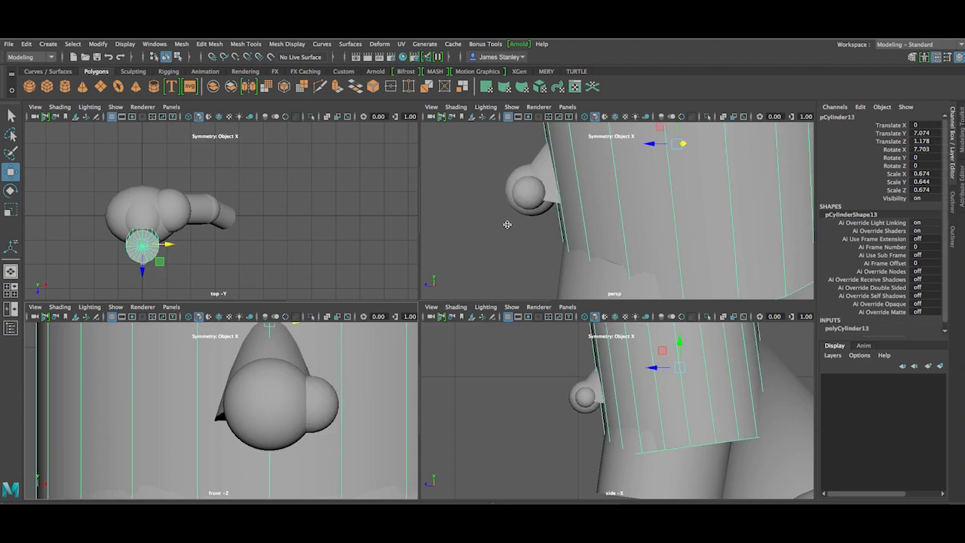
pyautogui.click(527, 239)
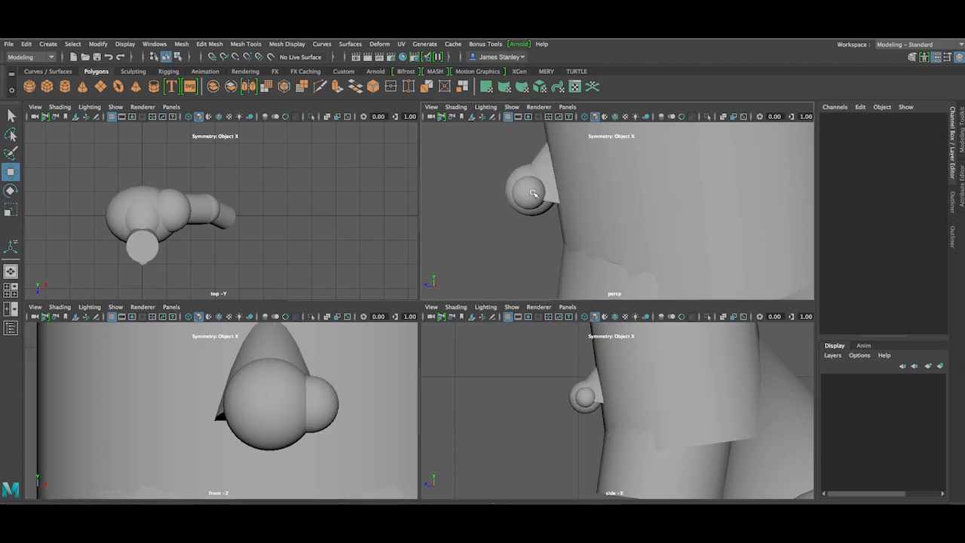
# Step: Stretch the nostril sphere along Z, shift it back toward the face, deselect it and check the nose from the front
pyautogui.click(533, 193)
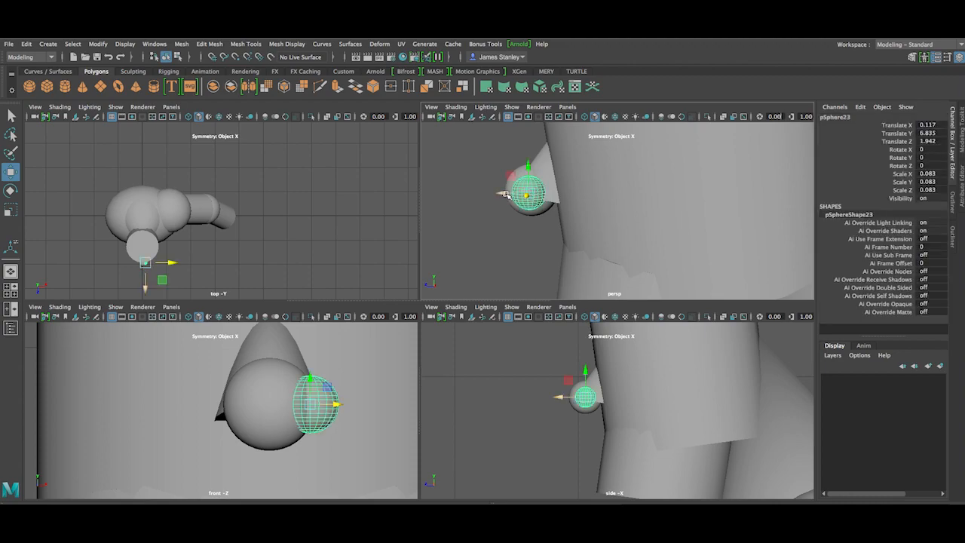
pyautogui.press('e')
pyautogui.press('r')
pyautogui.moveTo(513, 195)
pyautogui.mouseDown()
pyautogui.moveTo(494, 195)
pyautogui.moveTo(515, 196)
pyautogui.mouseUp()
pyautogui.press('w')
pyautogui.click(496, 221)
pyautogui.keyDown('alt'); pyautogui.moveTo(517, 235); pyautogui.dragTo(588, 242); pyautogui.keyUp('alt')
pyautogui.keyDown('alt'); pyautogui.moveTo(667, 201); pyautogui.dragTo(687, 196); pyautogui.keyUp('alt')
# Step: Create another polygon sphere at the origin
pyautogui.scroll(-10, 366, 377)
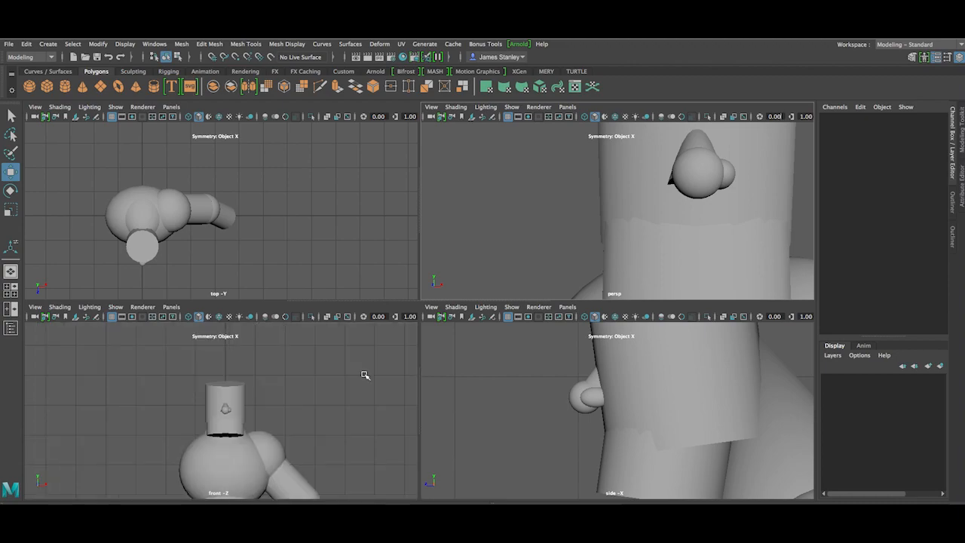
pyautogui.scroll(6, 338, 379)
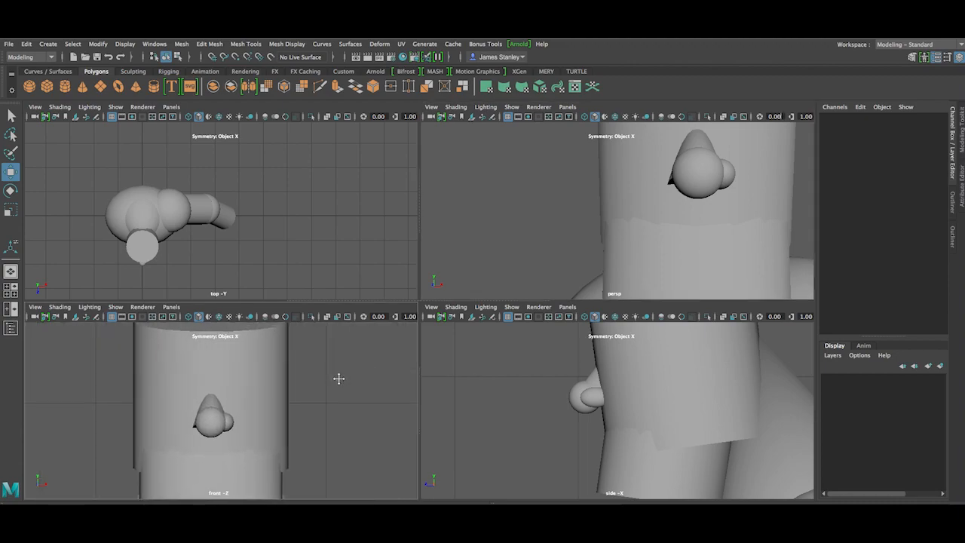
pyautogui.keyDown('alt'); pyautogui.moveTo(341, 371); pyautogui.dragTo(348, 387, button='middle'); pyautogui.keyUp('alt')
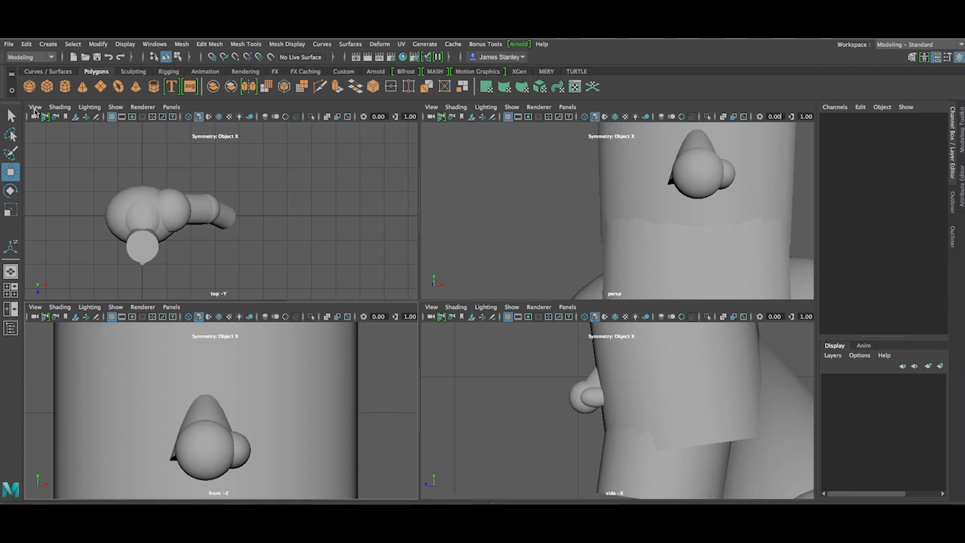
pyautogui.scroll(-3, 708, 336)
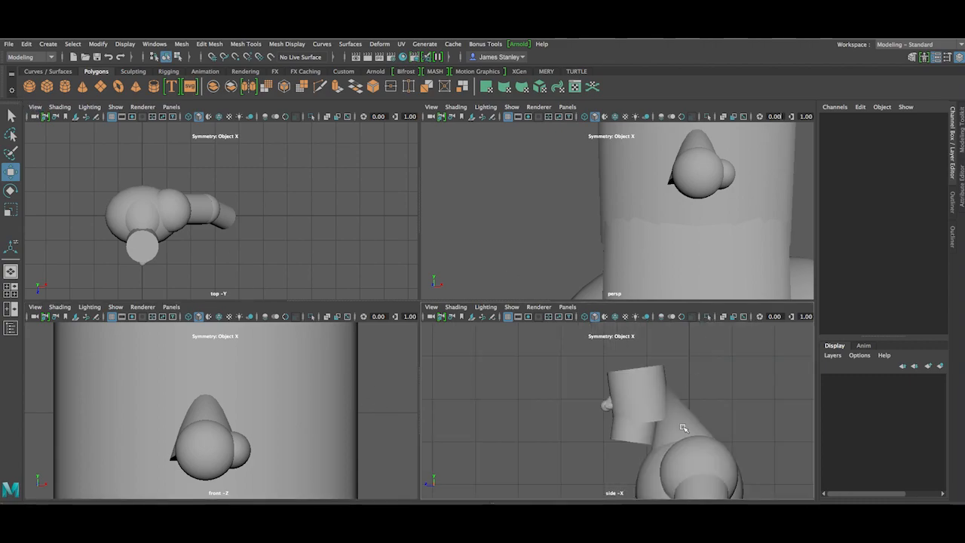
pyautogui.scroll(2, 698, 352)
pyautogui.scroll(-3, 625, 440)
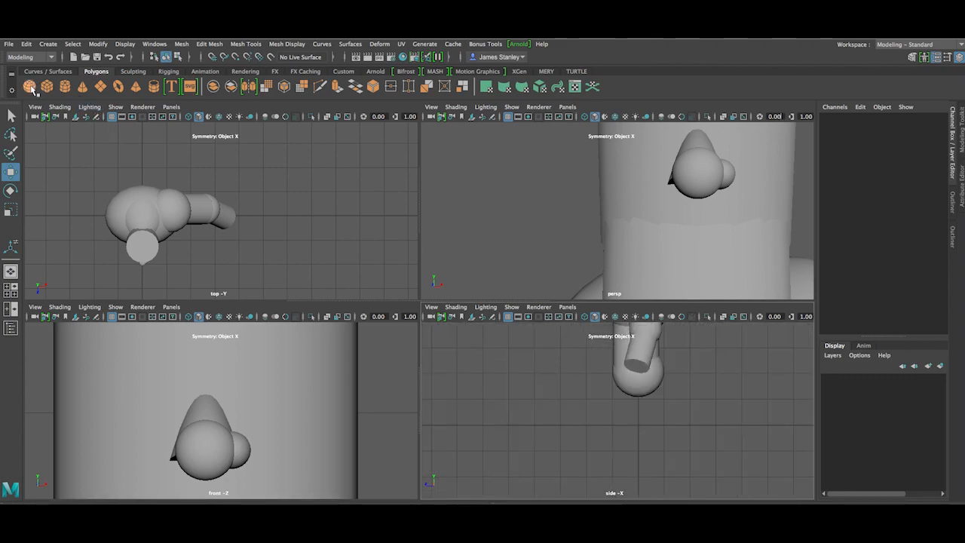
pyautogui.click(30, 87)
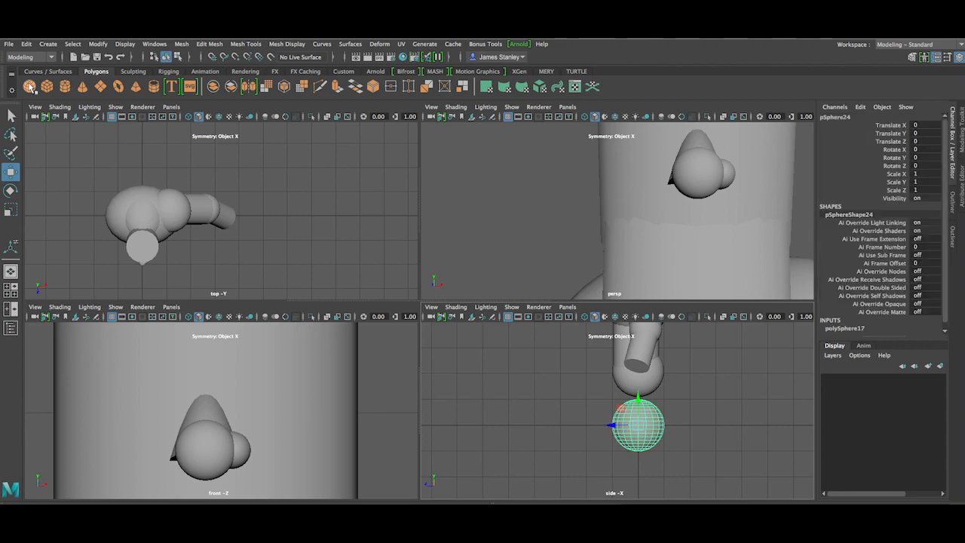
# Step: Move the new sphere up and forward in the side view, to about 5.794 on Y and 2.168 on Z
pyautogui.scroll(2, 636, 395)
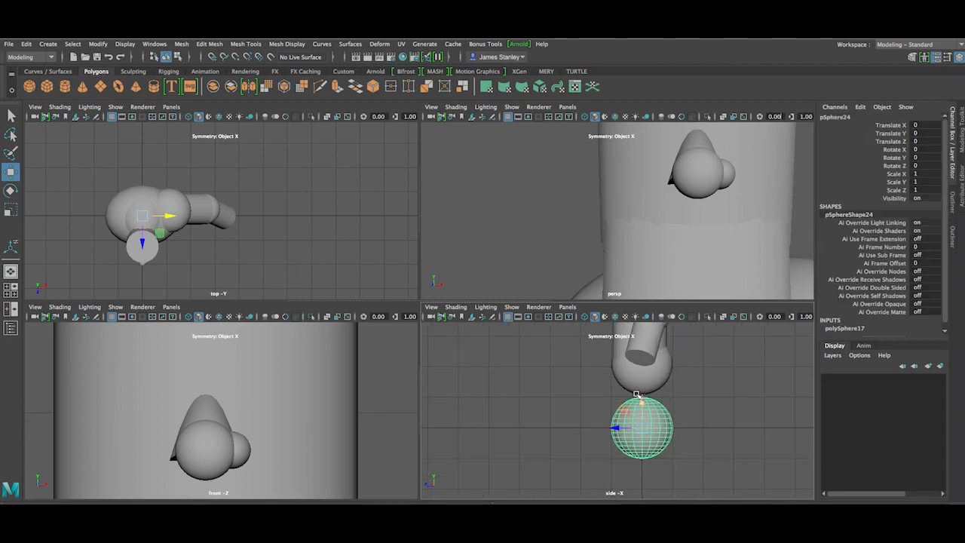
pyautogui.scroll(-3, 637, 395)
pyautogui.scroll(-3, 640, 413)
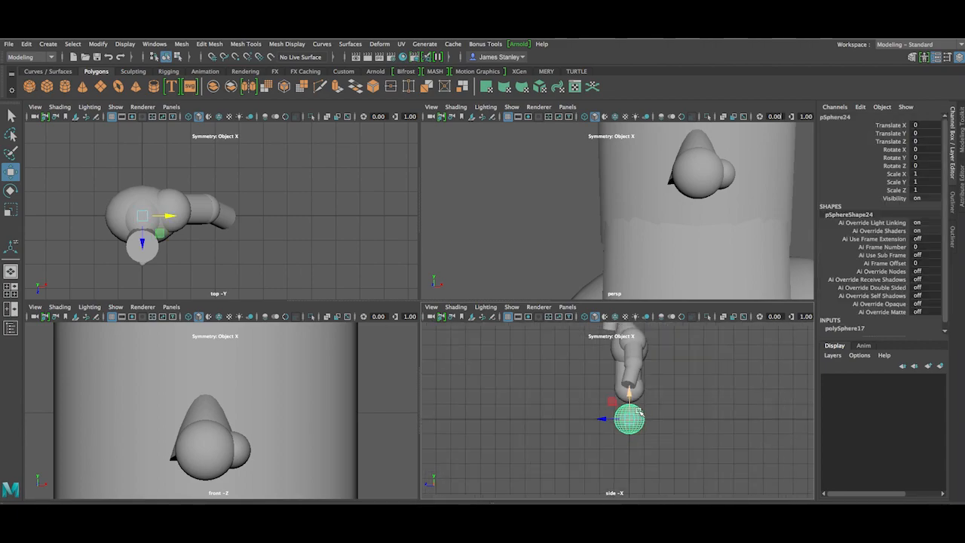
pyautogui.moveTo(626, 389); pyautogui.dragTo(575, 338)
# Step: Scale the sphere in front of the neck uniformly down to about 0.14
pyautogui.scroll(2, 614, 353)
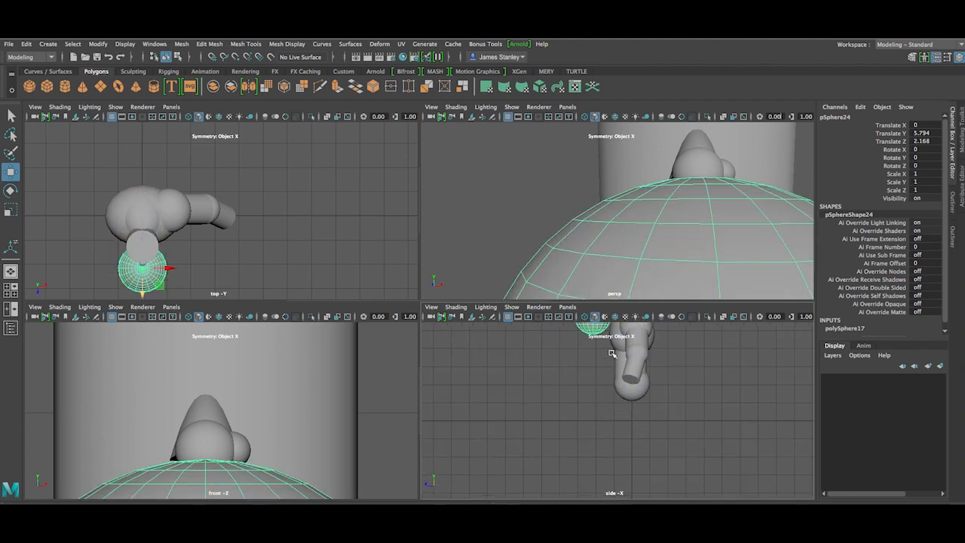
pyautogui.scroll(5, 596, 452)
pyautogui.keyDown('alt'); pyautogui.moveTo(609, 366); pyautogui.dragTo(623, 403, button='middle'); pyautogui.keyUp('alt')
pyautogui.scroll(5, 622, 403)
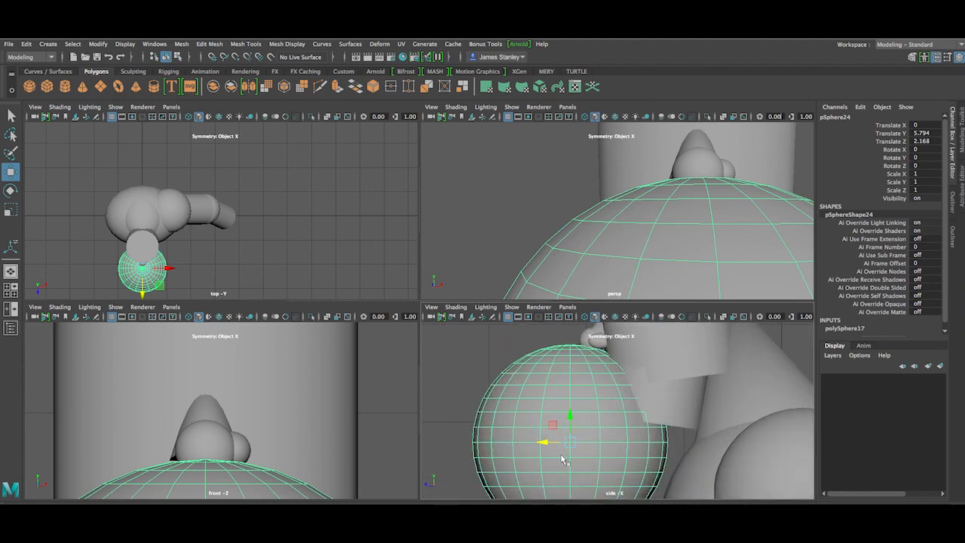
pyautogui.press('r')
pyautogui.moveTo(566, 443); pyautogui.dragTo(413, 299)
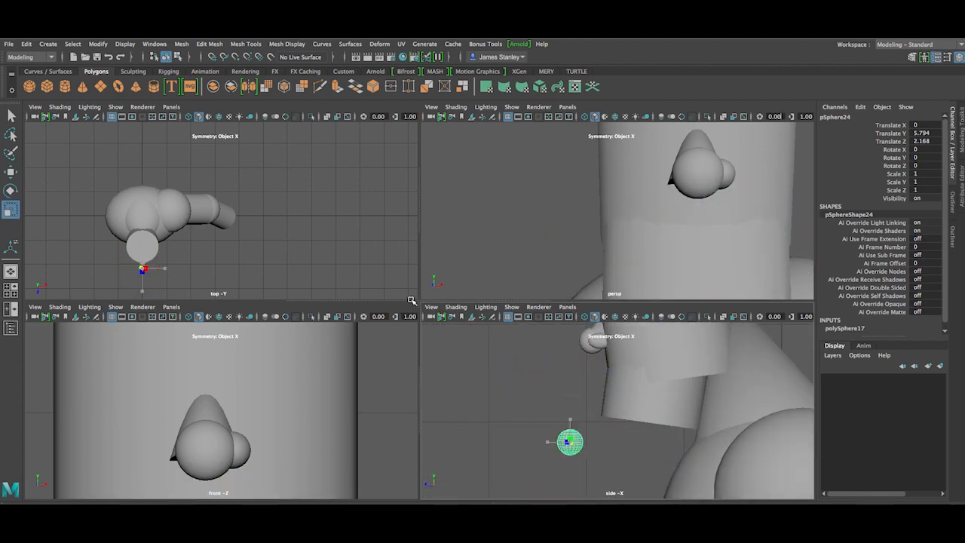
# Step: Move the small sphere against the face just above the nose, to about 7.195 on Y and 1.783 on Z
pyautogui.keyDown('alt'); pyautogui.moveTo(572, 407); pyautogui.dragTo(537, 447, button='middle'); pyautogui.keyUp('alt')
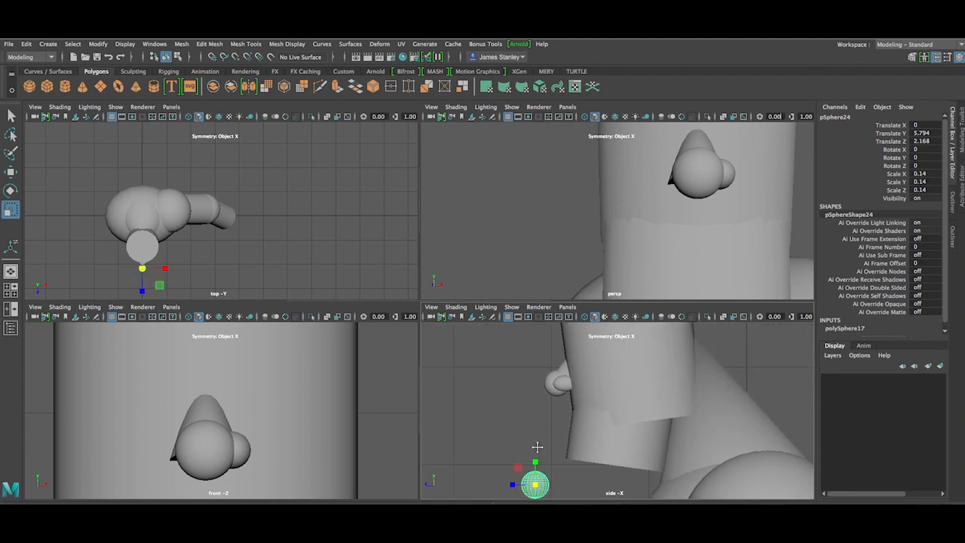
pyautogui.press('w')
pyautogui.moveTo(536, 482); pyautogui.dragTo(571, 350)
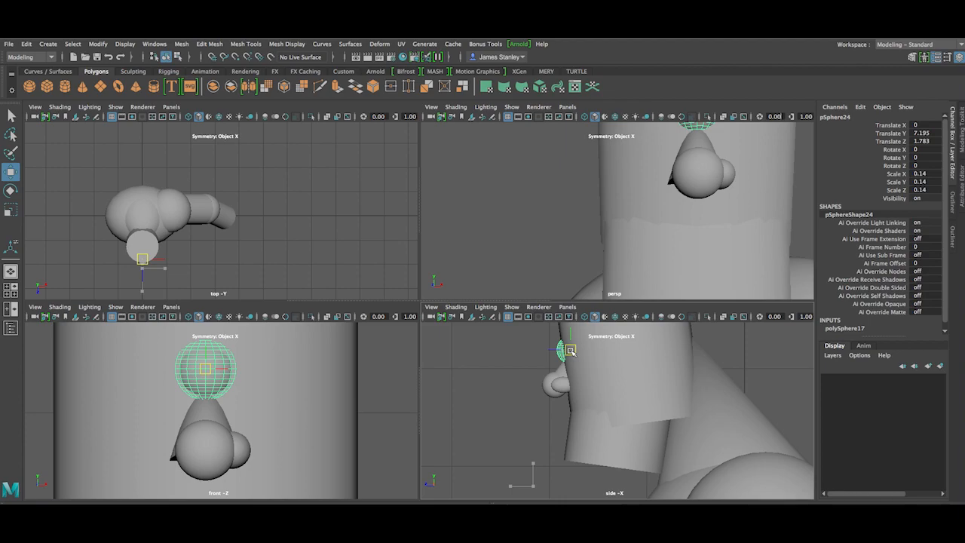
# Step: Scale the sphere above the nose to about 0.09 in X and 0.162 in Y, and lower it to about Y 7.181
pyautogui.keyDown('alt'); pyautogui.moveTo(264, 390); pyautogui.dragTo(340, 424, button='middle'); pyautogui.keyUp('alt')
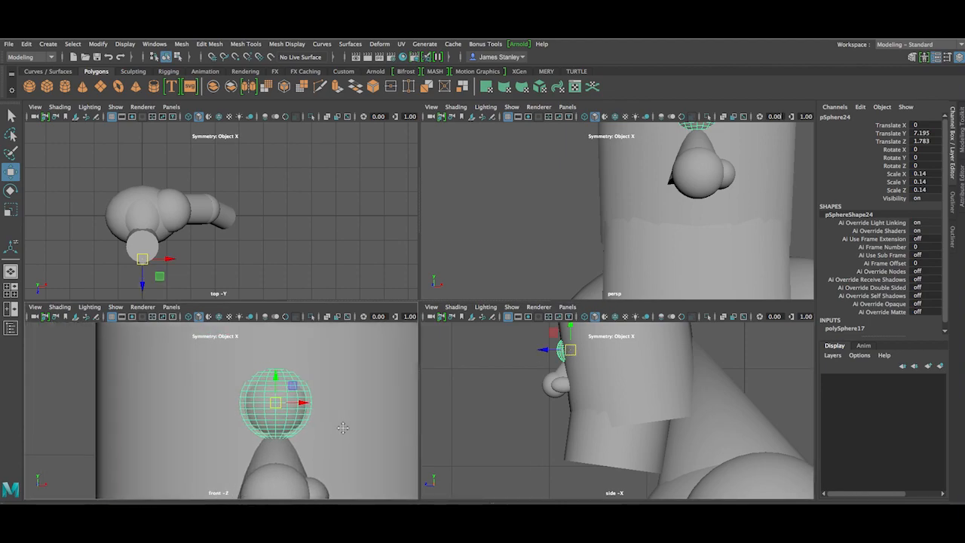
pyautogui.scroll(3, 324, 411)
pyautogui.press('e')
pyautogui.press('r')
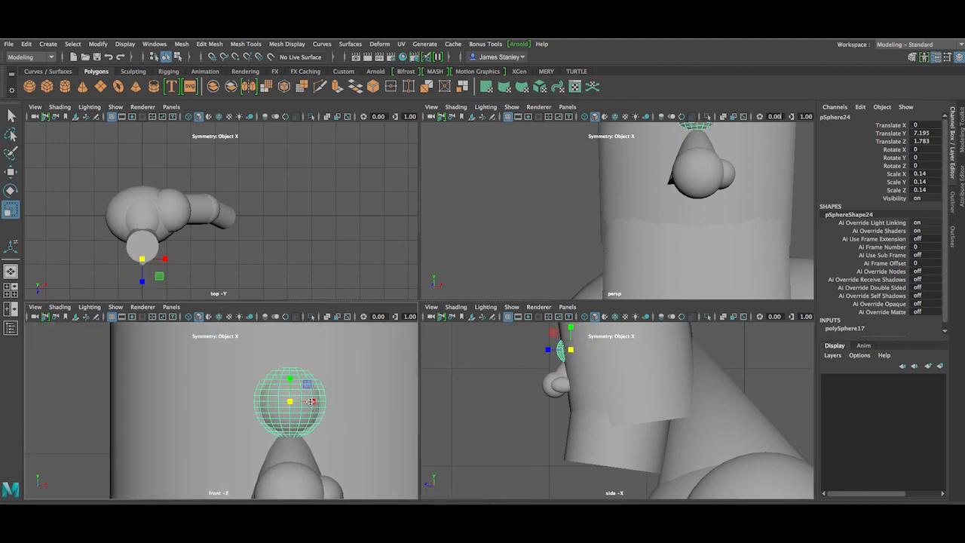
pyautogui.moveTo(315, 402); pyautogui.dragTo(294, 379)
pyautogui.press('w')
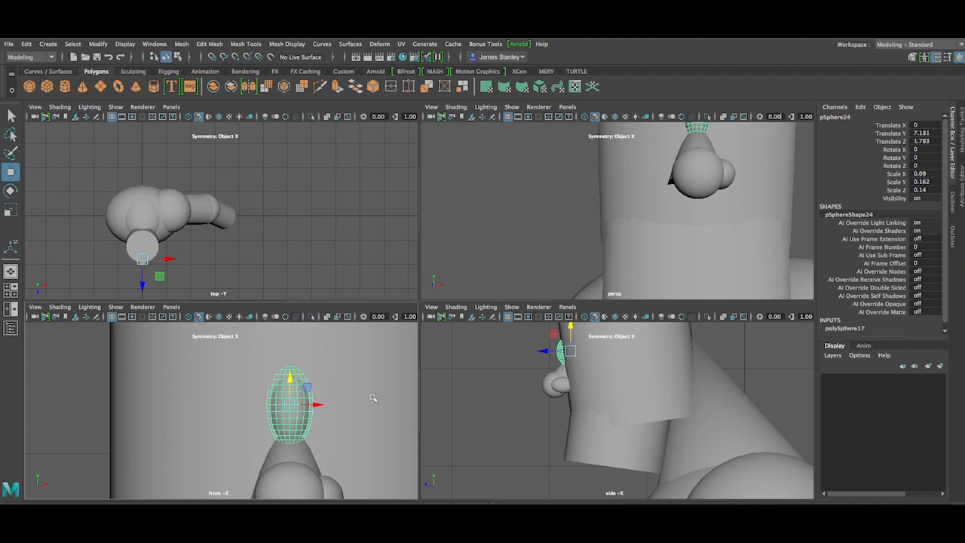
# Step: Reposition the nose bridge sphere against the face at about Y 7.191 and Z 1.773
pyautogui.click(501, 415)
pyautogui.scroll(4, 555, 352)
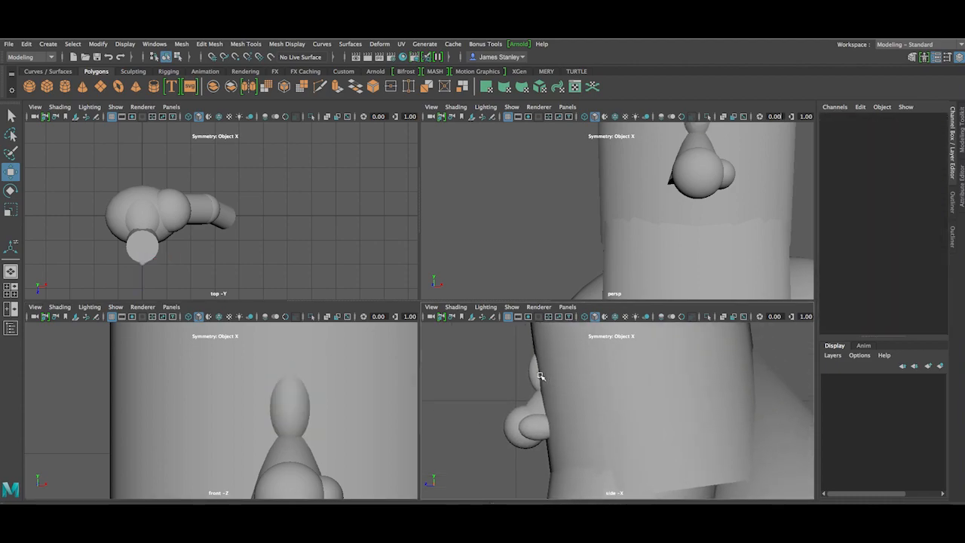
pyautogui.click(532, 372)
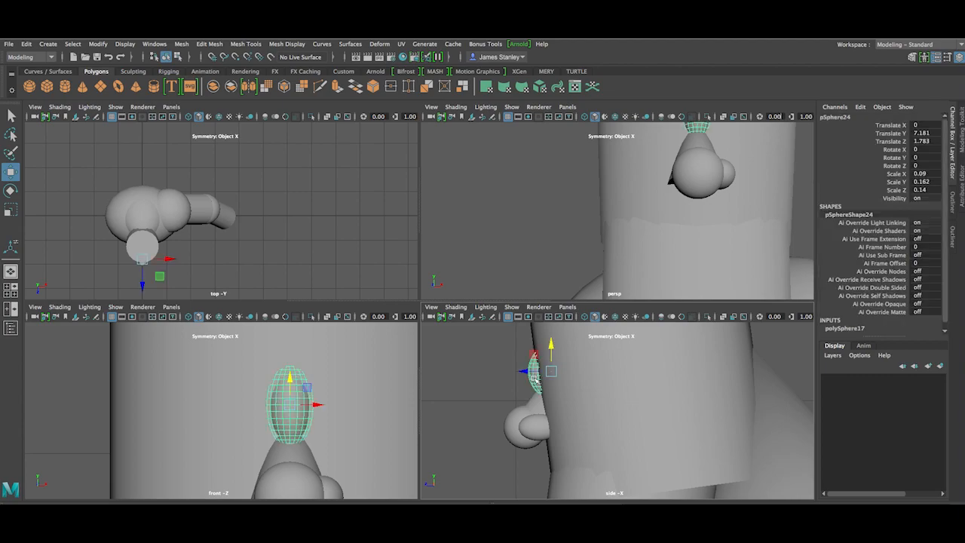
pyautogui.moveTo(553, 352); pyautogui.dragTo(555, 349)
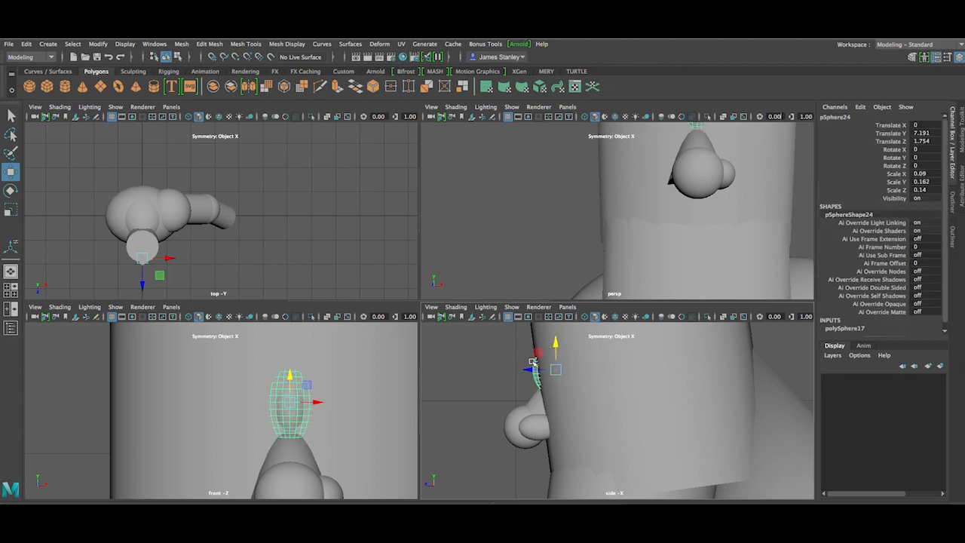
pyautogui.click(502, 359)
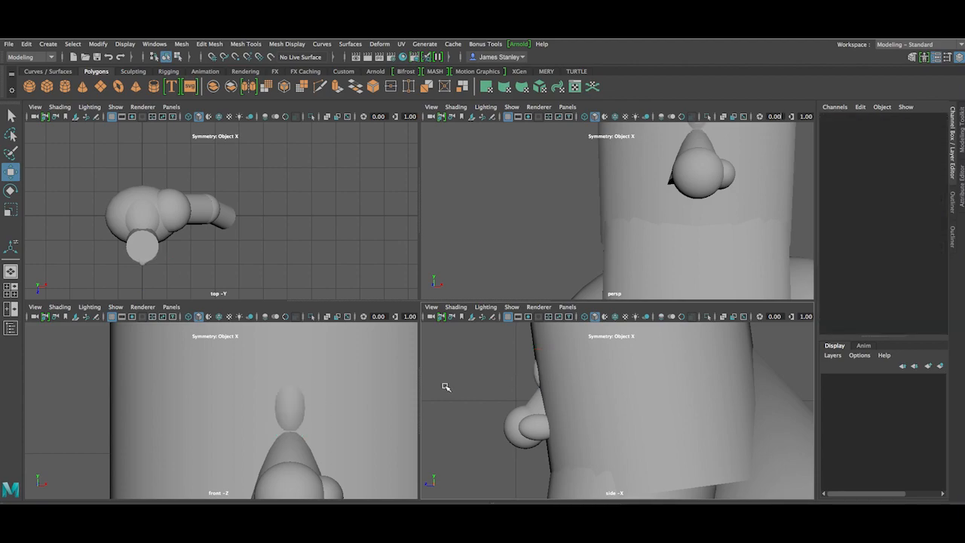
pyautogui.click(281, 410)
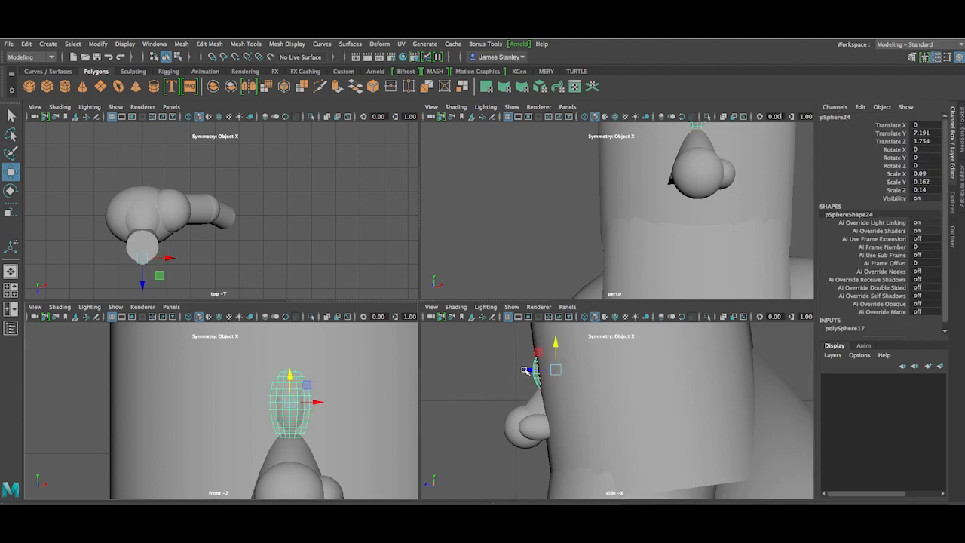
pyautogui.moveTo(525, 370); pyautogui.dragTo(520, 371)
pyautogui.click(501, 378)
# Step: Duplicate the nose bridge sphere and move the copy sideways to about X 0.142
pyautogui.scroll(-10, 501, 378)
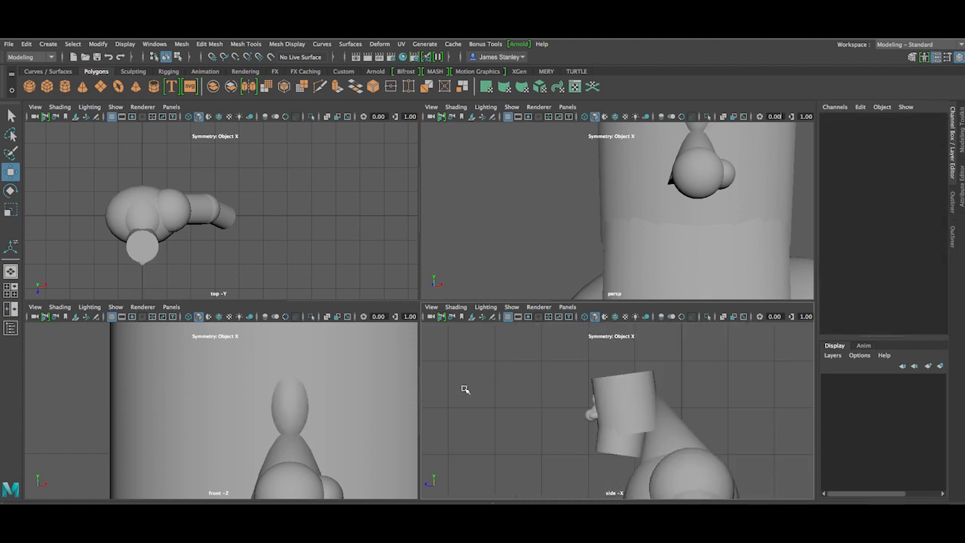
pyautogui.scroll(3, 411, 405)
pyautogui.scroll(2, 530, 407)
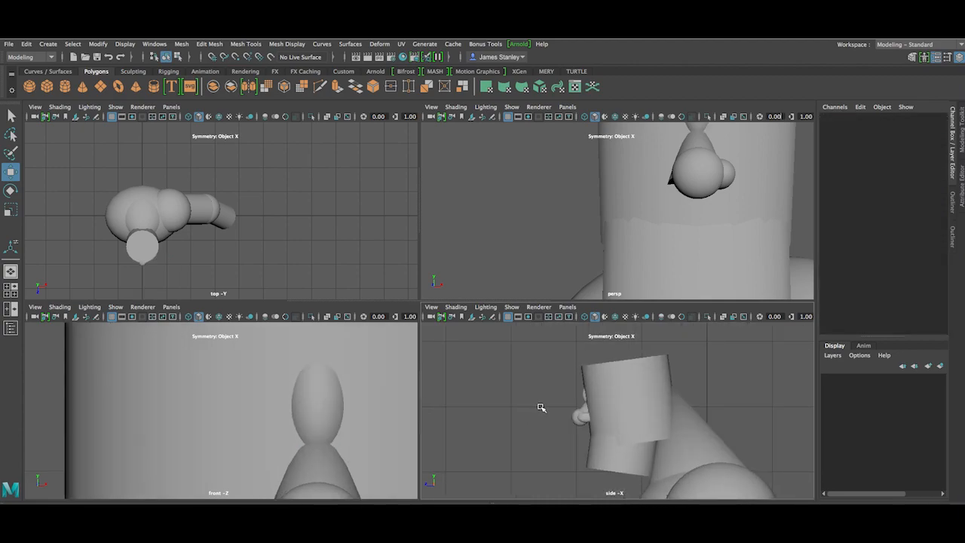
pyautogui.keyDown('alt'); pyautogui.moveTo(622, 199); pyautogui.dragTo(519, 248, button='middle'); pyautogui.keyUp('alt')
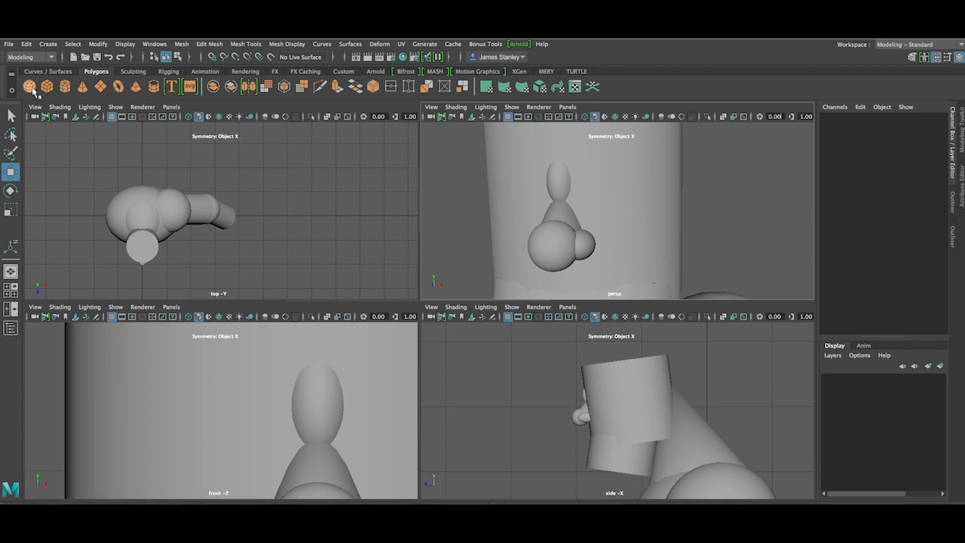
pyautogui.click(327, 404)
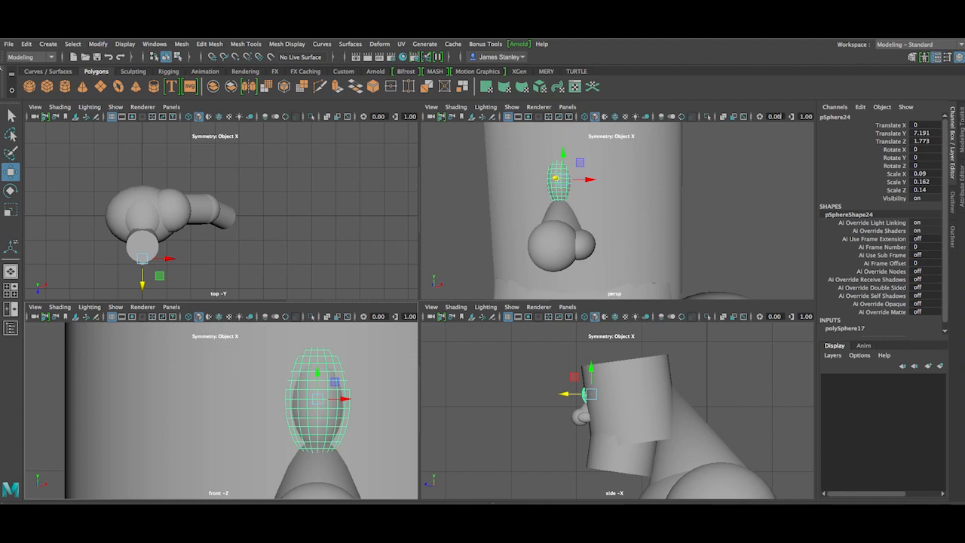
pyautogui.click(27, 44)
pyautogui.click(43, 193)
pyautogui.moveTo(345, 399); pyautogui.dragTo(397, 415)
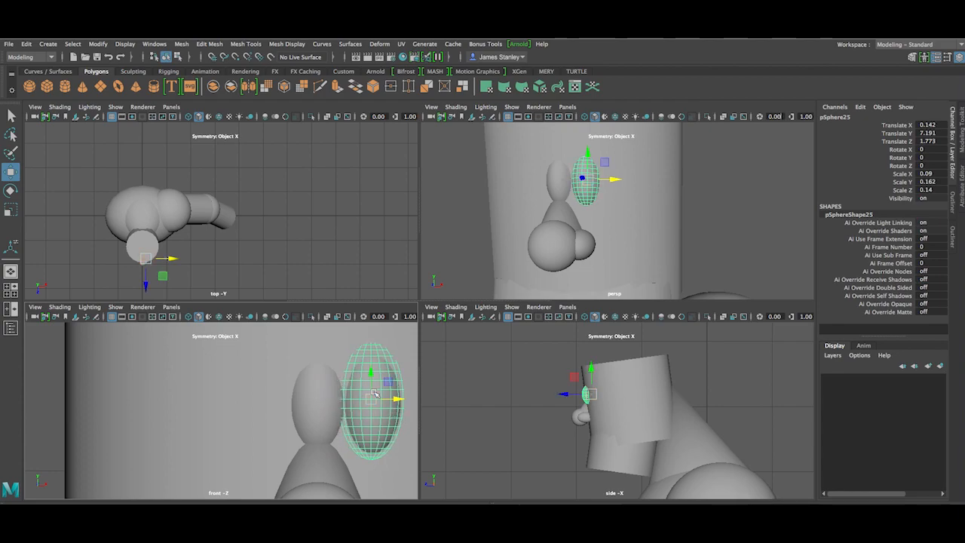
# Step: Rotate the copied sphere about -81.9 degrees in Z and stretch it to a Y scale of about 0.39
pyautogui.press('e')
pyautogui.moveTo(385, 390); pyautogui.dragTo(389, 407)
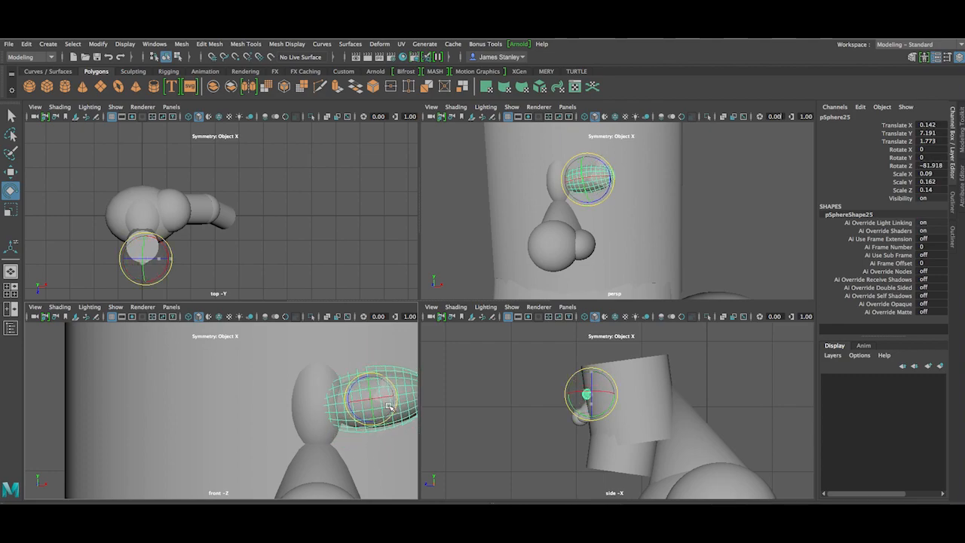
pyautogui.keyDown('alt'); pyautogui.moveTo(384, 368); pyautogui.dragTo(230, 372, button='middle'); pyautogui.keyUp('alt')
pyautogui.press('r')
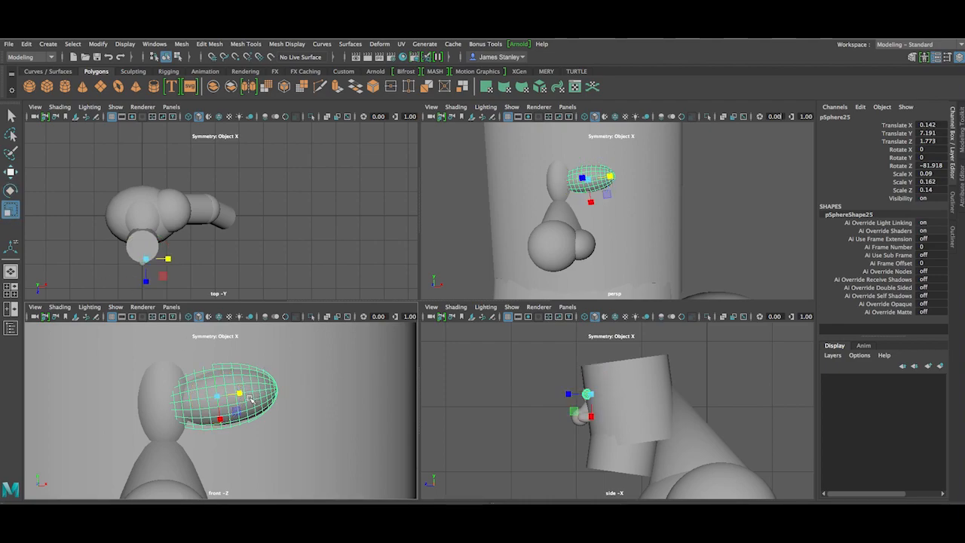
pyautogui.moveTo(243, 393); pyautogui.dragTo(285, 387)
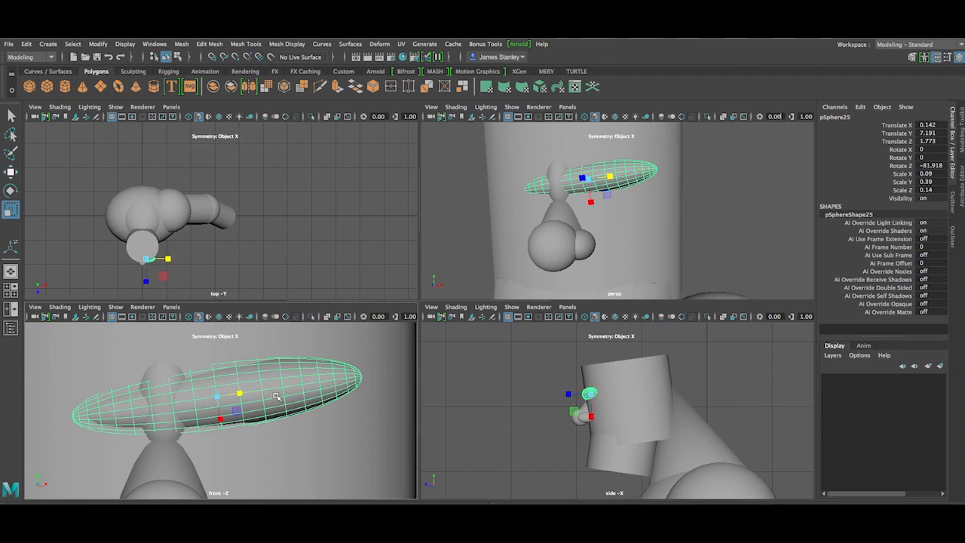
# Step: Move the stretched sphere beside the nose bridge to about X 0.331 and thicken it to an X scale of about 0.129
pyautogui.press('w')
pyautogui.moveTo(221, 397); pyautogui.dragTo(289, 393)
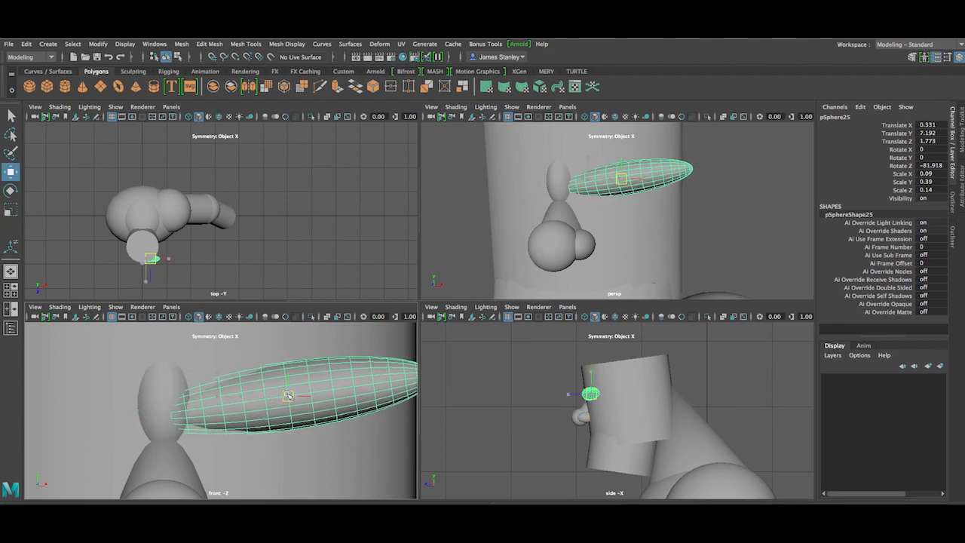
pyautogui.press('e')
pyautogui.press('r')
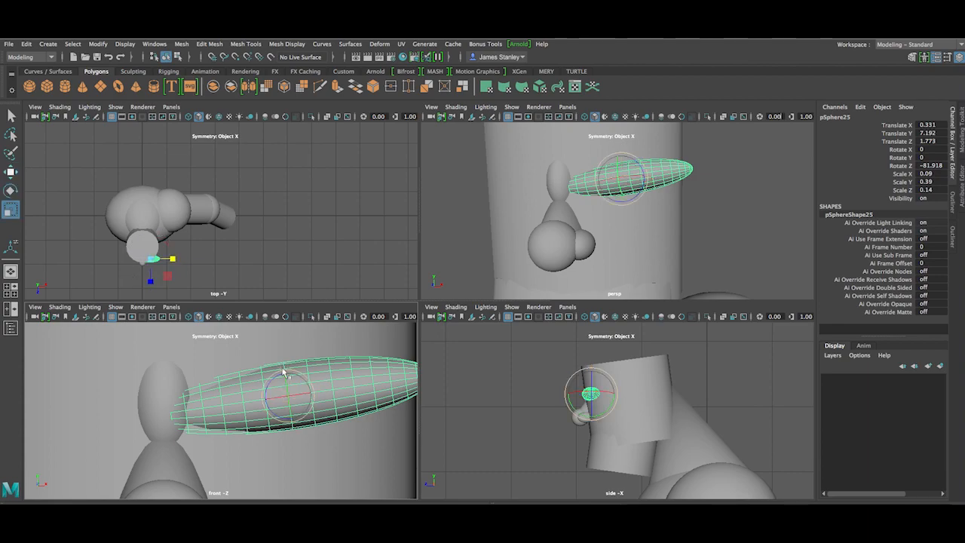
pyautogui.moveTo(289, 415); pyautogui.dragTo(291, 425)
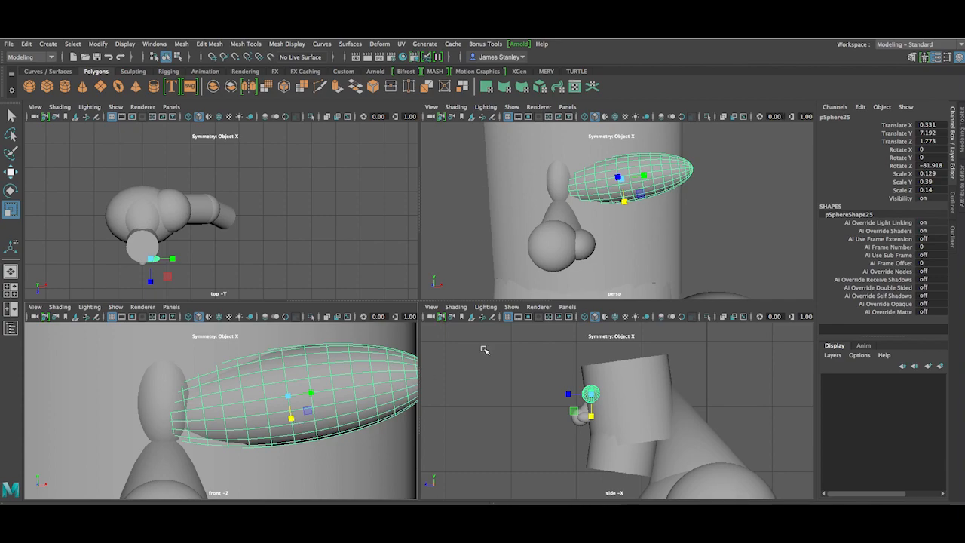
# Step: Angle the stretched sphere along the head's curve, about -25.9 degrees in X and 3.5 in Y, and move it back to about Z 1.676
pyautogui.keyDown('alt'); pyautogui.middleClick(721, 239); pyautogui.keyUp('alt')
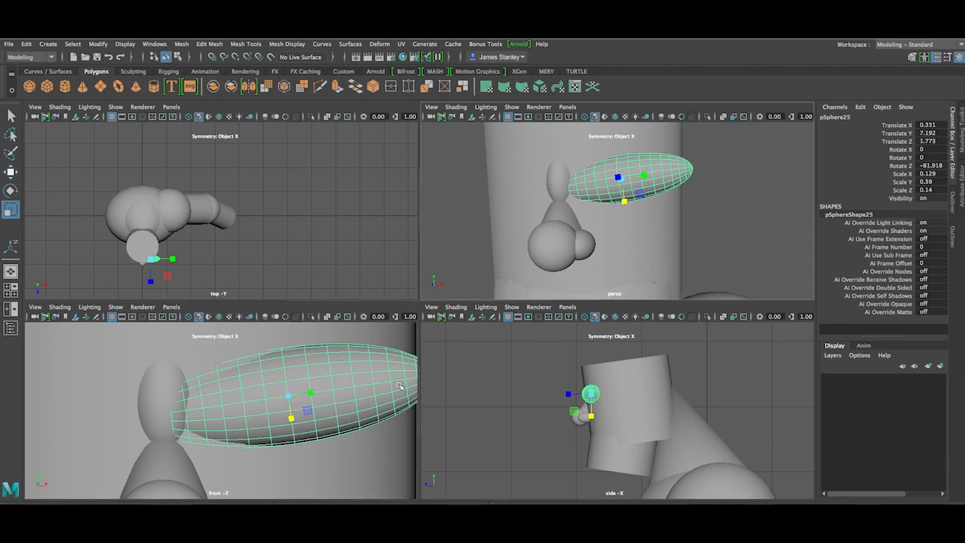
pyautogui.scroll(-15, 304, 375)
pyautogui.scroll(5, 302, 395)
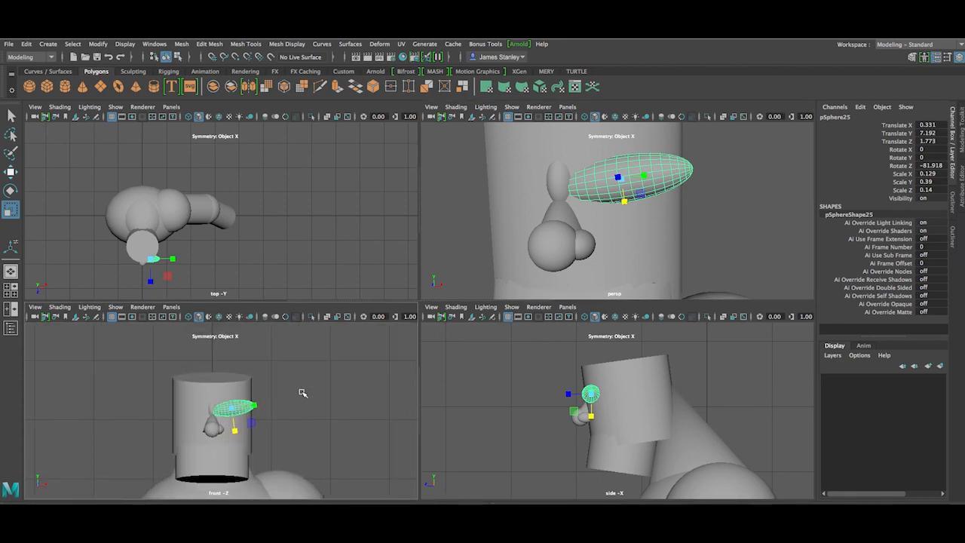
pyautogui.keyDown('alt'); pyautogui.moveTo(269, 415); pyautogui.dragTo(267, 419); pyautogui.keyUp('alt')
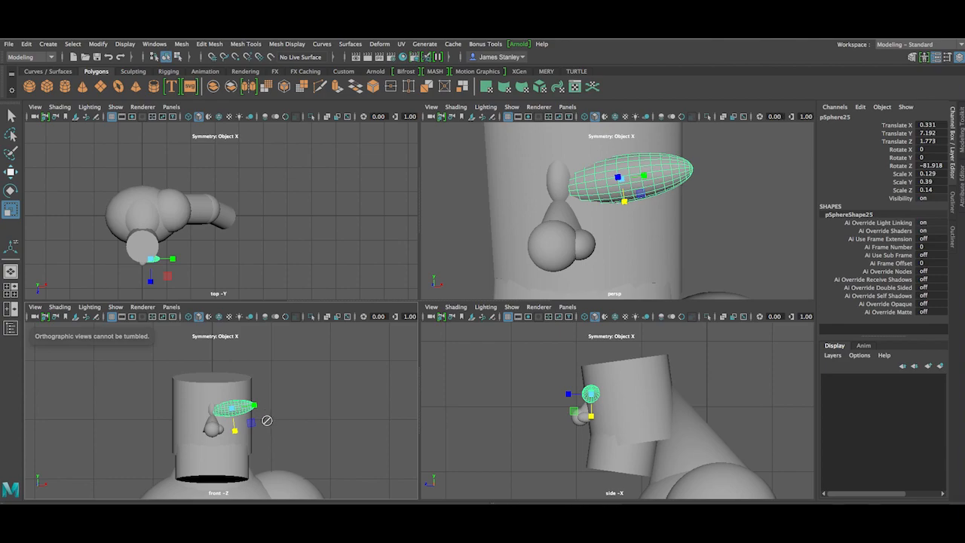
pyautogui.click(308, 411)
pyautogui.scroll(6, 279, 400)
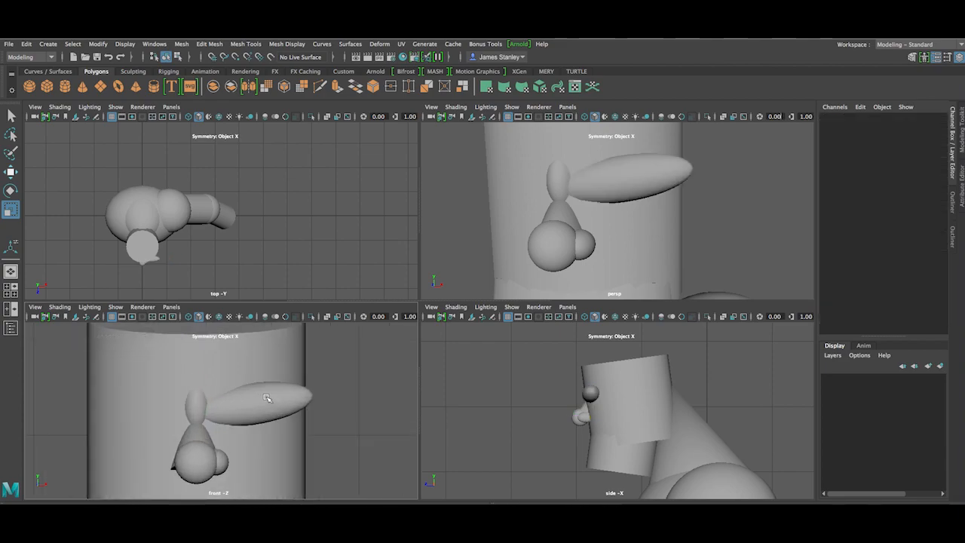
pyautogui.scroll(4, 209, 245)
pyautogui.click(161, 279)
pyautogui.keyDown('alt'); pyautogui.moveTo(148, 268); pyautogui.dragTo(243, 192, button='middle'); pyautogui.keyUp('alt')
pyautogui.scroll(2, 248, 187)
pyautogui.scroll(3, 275, 249)
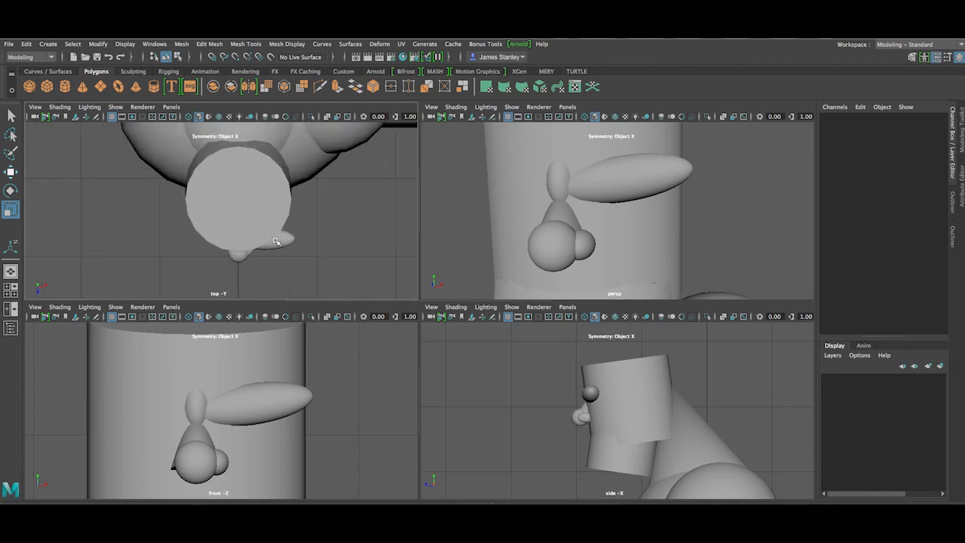
pyautogui.click(286, 241)
pyautogui.press('e')
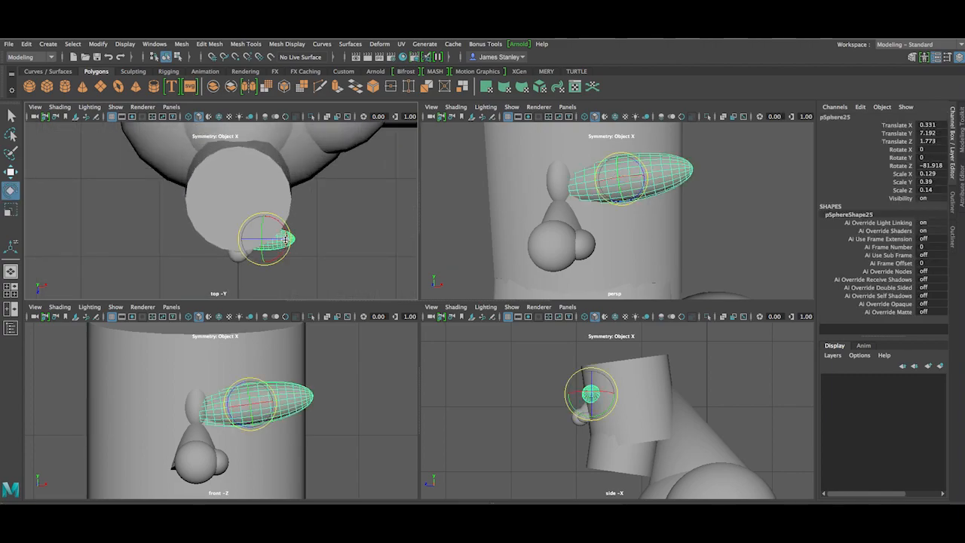
pyautogui.moveTo(294, 227); pyautogui.dragTo(266, 230)
pyautogui.press('w')
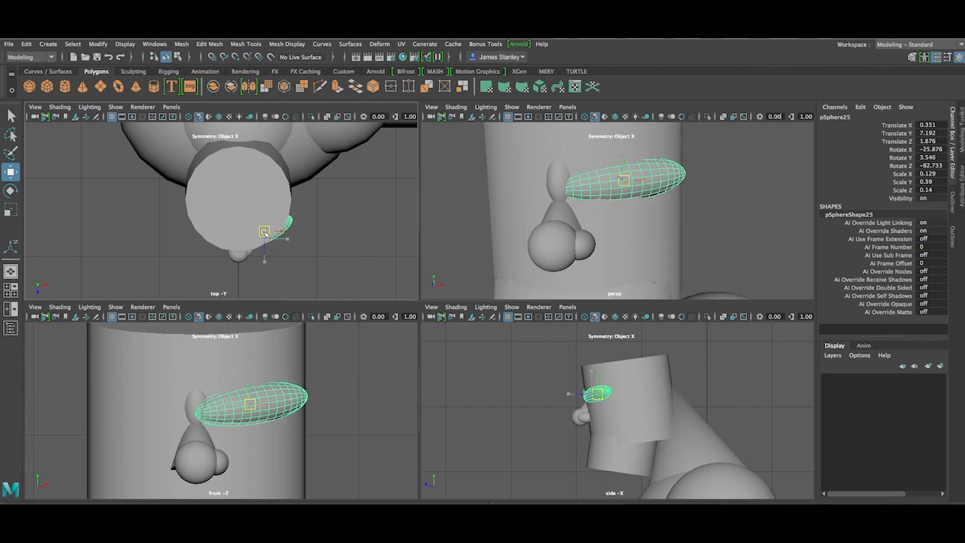
# Step: Shorten the stretched sphere to a Y scale of about 0.234 and reposition it at about X 0.233 and Z 1.754
pyautogui.press('e')
pyautogui.press('r')
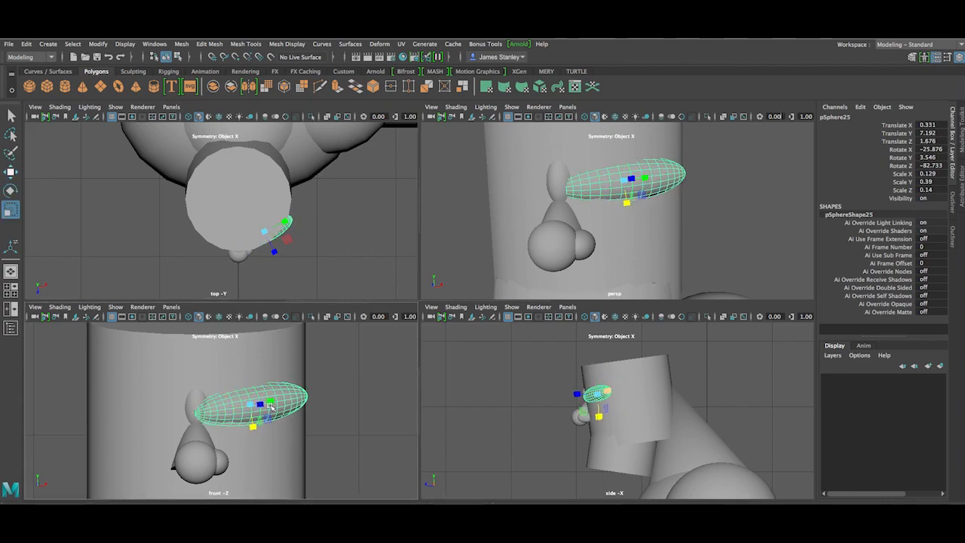
pyautogui.moveTo(272, 403); pyautogui.dragTo(267, 403)
pyautogui.press('w')
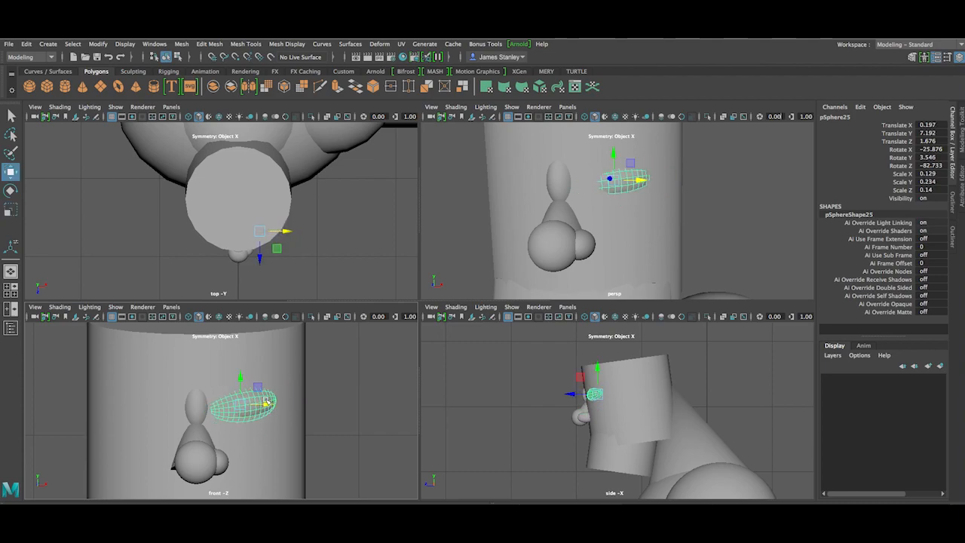
pyautogui.moveTo(253, 235); pyautogui.dragTo(257, 236)
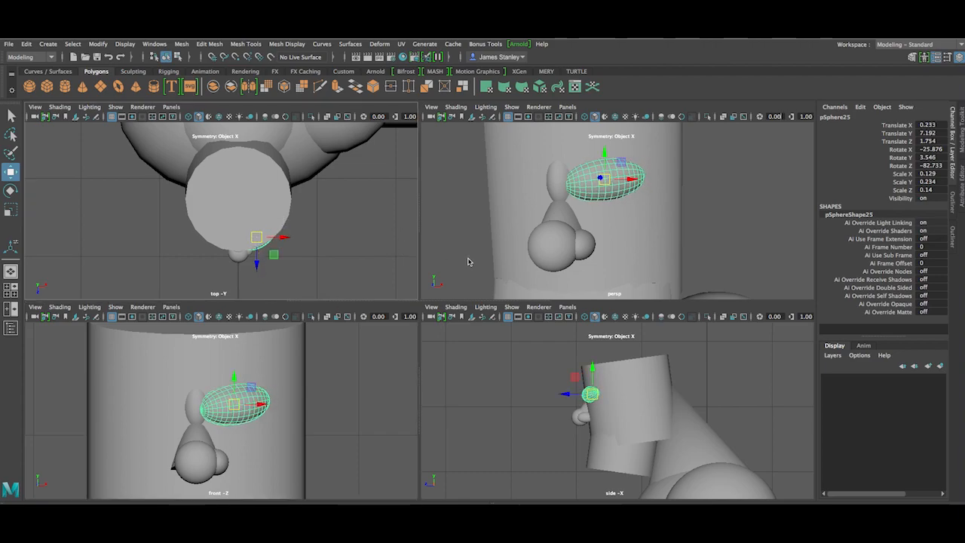
# Step: Rotate the sphere beside the nose bridge to about -12.2 degrees in X
pyautogui.press('e')
pyautogui.press('r')
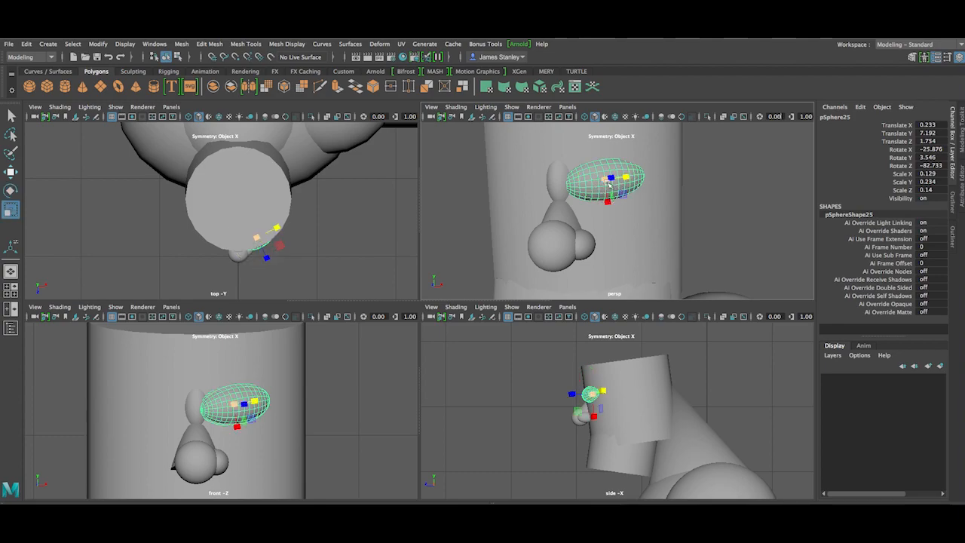
pyautogui.press('e')
pyautogui.moveTo(597, 181); pyautogui.dragTo(596, 181)
pyautogui.click(691, 202)
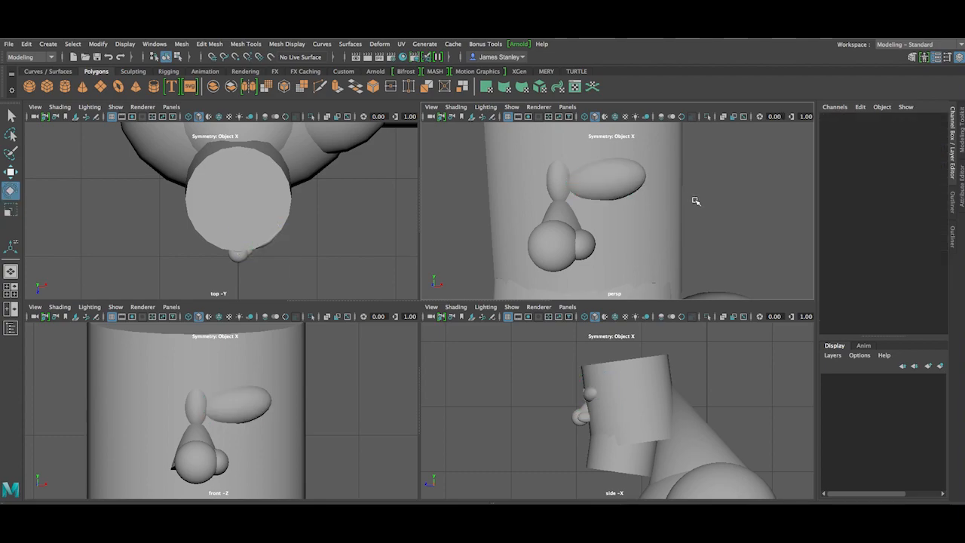
pyautogui.click(611, 180)
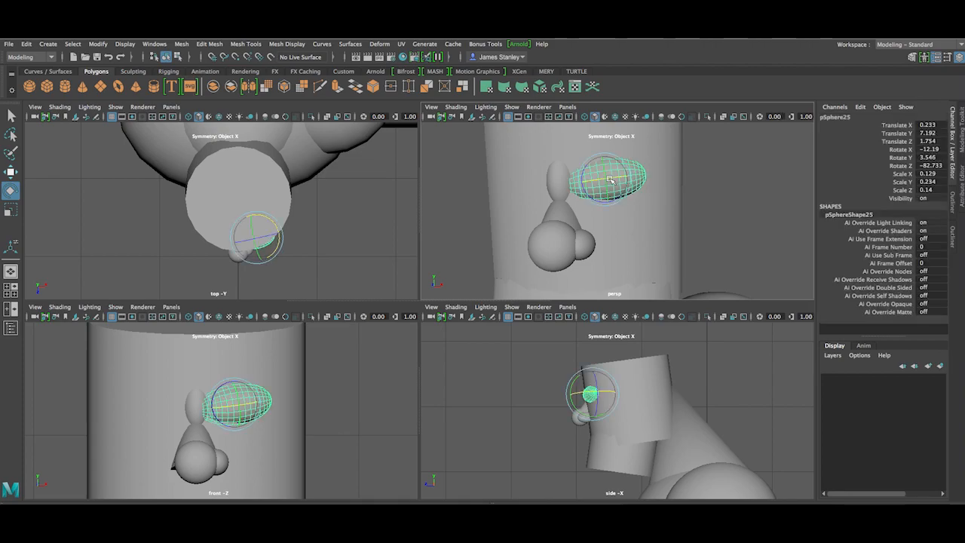
# Step: Thin the sphere to an X scale of about 0.09 and move it closer to the nose bridge at about X 0.19
pyautogui.press('r')
pyautogui.moveTo(613, 202); pyautogui.dragTo(599, 182)
pyautogui.press('w')
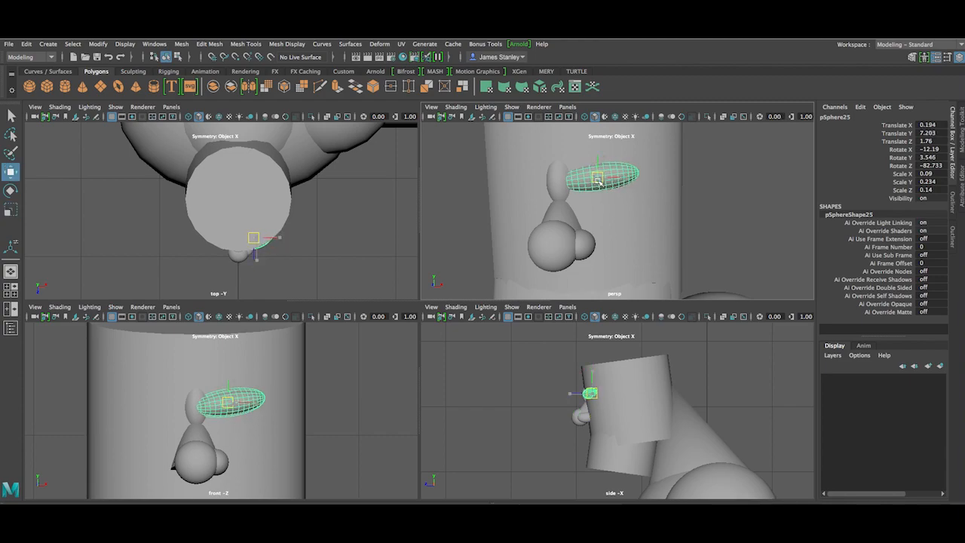
# Step: Thicken the sphere beside the nose bridge to an X scale of about 0.122
pyautogui.click(703, 202)
pyautogui.keyDown('alt'); pyautogui.moveTo(671, 197); pyautogui.dragTo(602, 202); pyautogui.keyUp('alt')
pyautogui.click(546, 183)
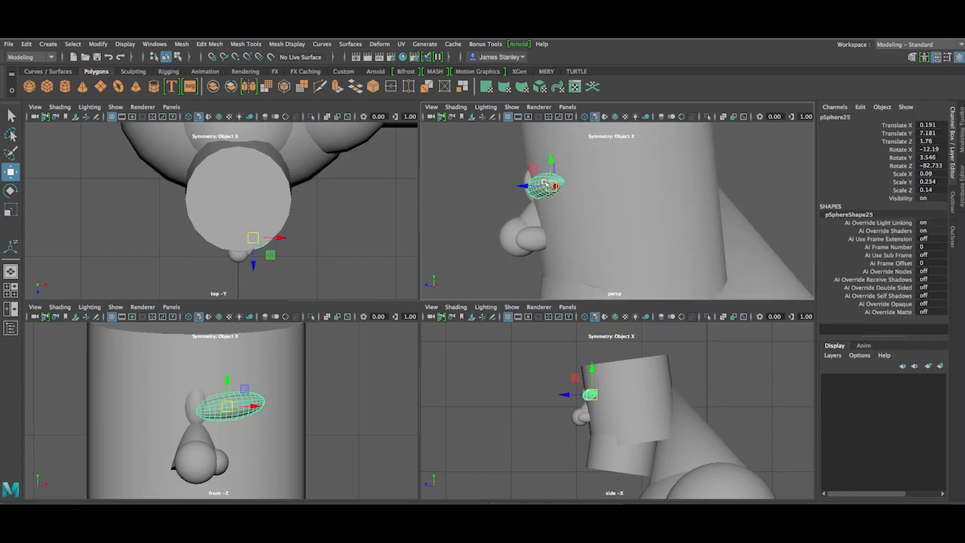
pyautogui.press('e')
pyautogui.press('r')
pyautogui.press('w')
pyautogui.press('e')
pyautogui.press('r')
pyautogui.moveTo(554, 210); pyautogui.dragTo(560, 217)
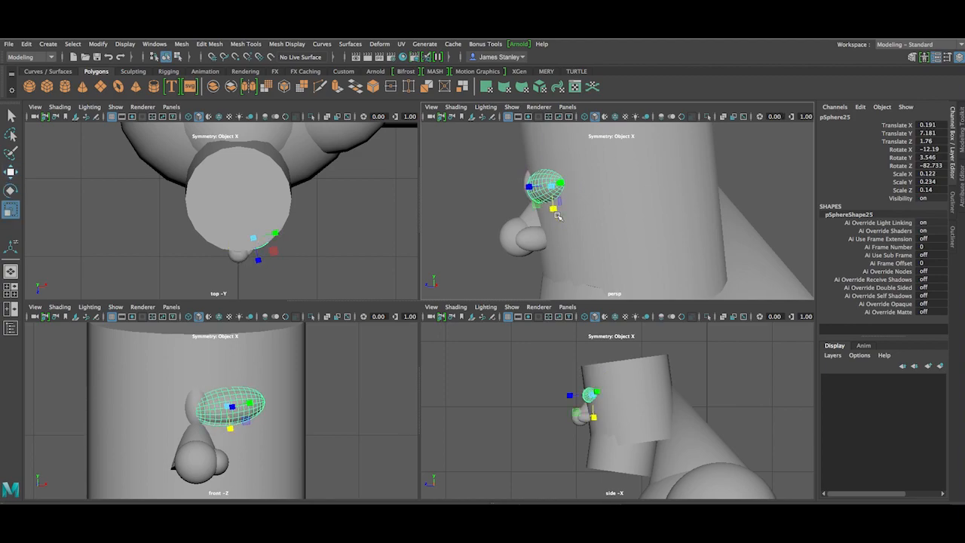
# Step: Fine-tune the height of the sphere beside the nose bridge, raising it and settling it slightly lower against the face
pyautogui.press('w')
pyautogui.moveTo(551, 162); pyautogui.dragTo(551, 152)
pyautogui.click(506, 184)
pyautogui.keyDown('alt'); pyautogui.moveTo(507, 190); pyautogui.dragTo(484, 192); pyautogui.keyUp('alt')
pyautogui.scroll(5, 568, 366)
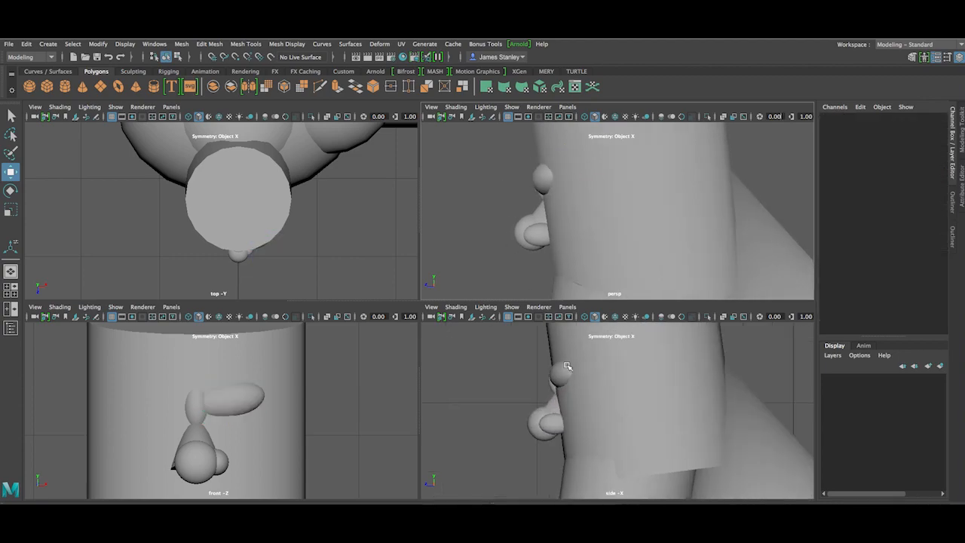
pyautogui.click(558, 372)
pyautogui.moveTo(567, 350); pyautogui.dragTo(566, 349)
pyautogui.click(490, 358)
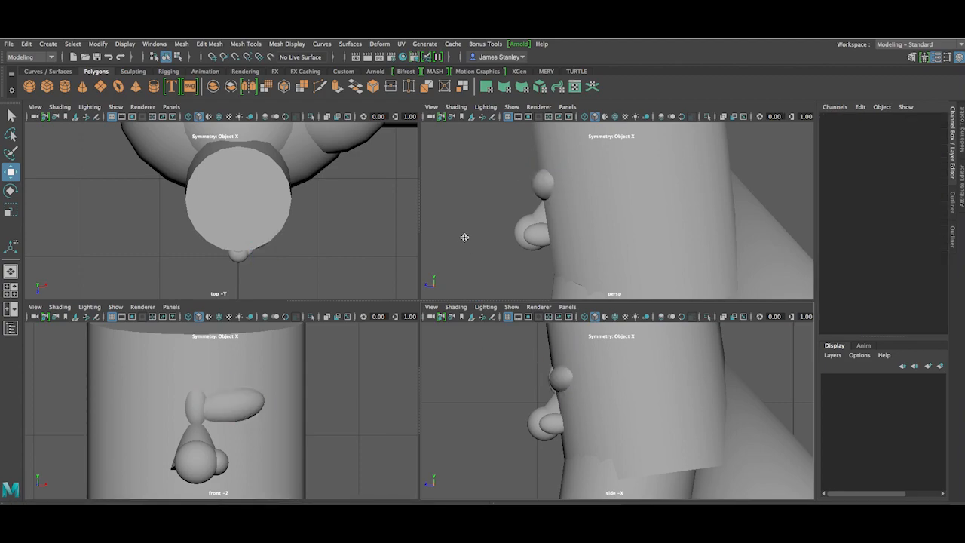
# Step: Examine the face from the front and the rounded underside of the torso in the perspective view
pyautogui.scroll(-6, 466, 237)
pyautogui.scroll(2, 495, 237)
pyautogui.keyDown('alt'); pyautogui.moveTo(497, 237); pyautogui.dragTo(616, 239); pyautogui.keyUp('alt')
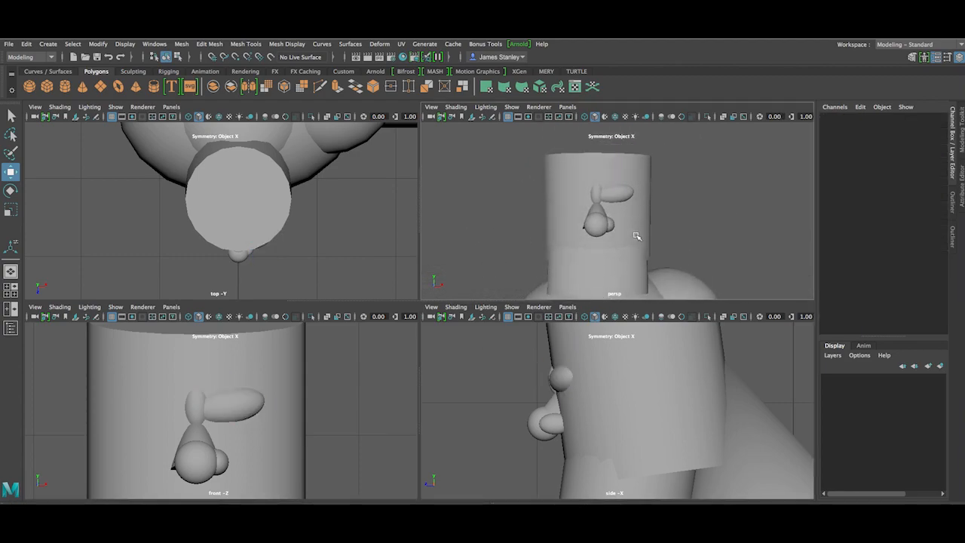
pyautogui.keyDown('alt'); pyautogui.moveTo(671, 225); pyautogui.dragTo(641, 205, button='middle'); pyautogui.keyUp('alt')
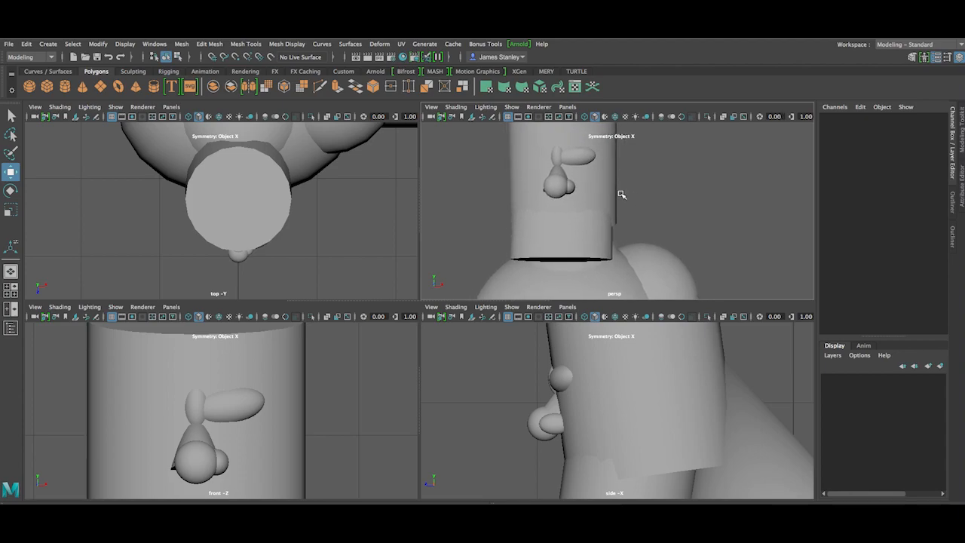
pyautogui.keyDown('alt'); pyautogui.moveTo(641, 237); pyautogui.dragTo(591, 200); pyautogui.keyUp('alt')
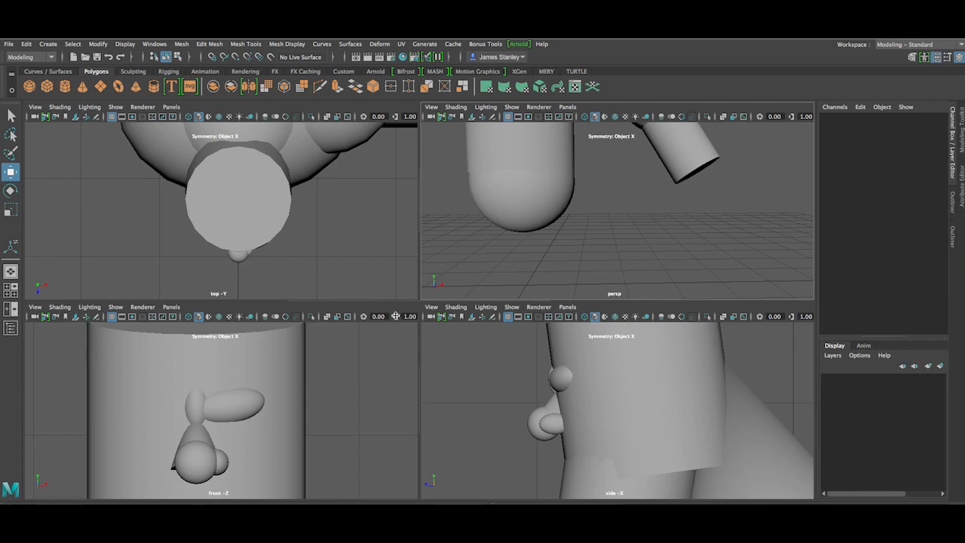
pyautogui.scroll(2, 627, 213)
pyautogui.scroll(-2, 548, 203)
pyautogui.keyDown('alt'); pyautogui.moveTo(583, 210); pyautogui.dragTo(554, 205); pyautogui.keyUp('alt')
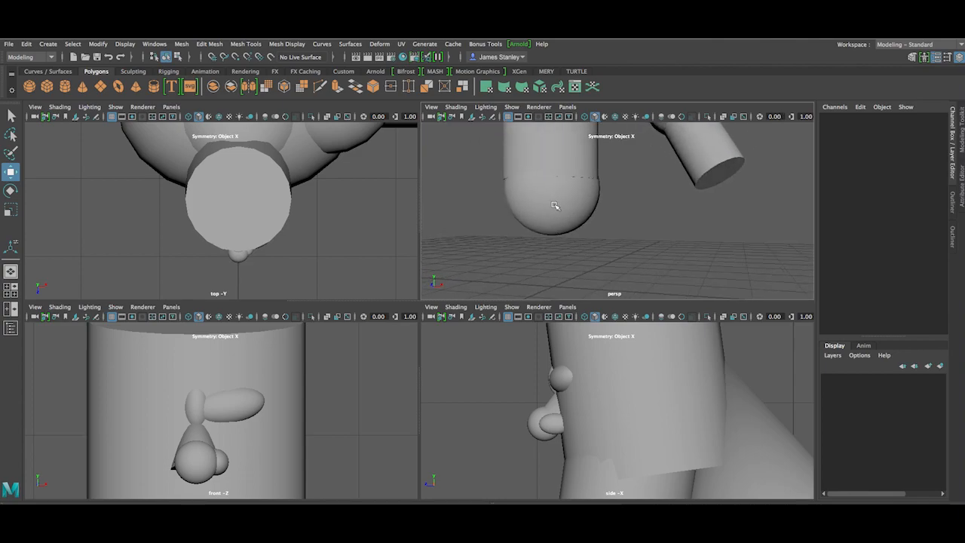
pyautogui.keyDown('alt'); pyautogui.moveTo(621, 210); pyautogui.dragTo(603, 224); pyautogui.keyUp('alt')
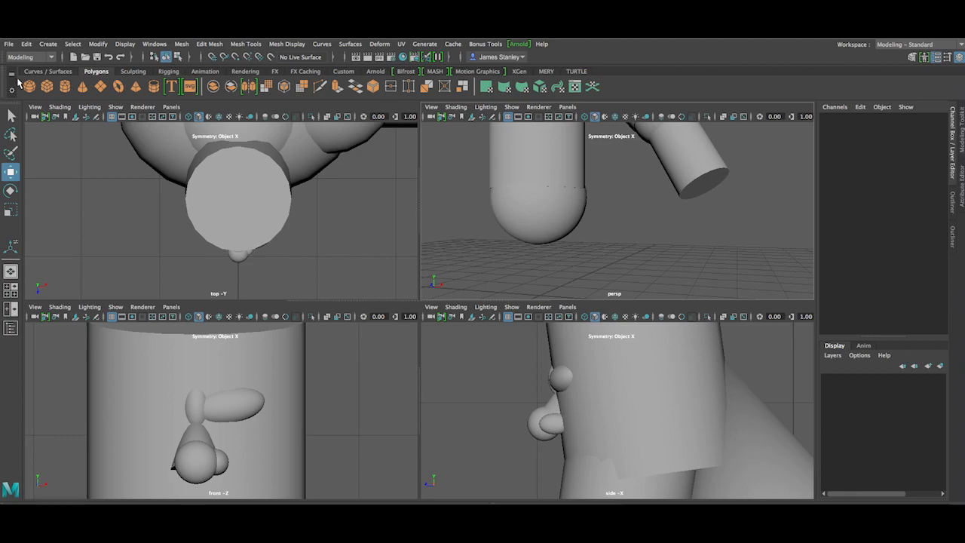
# Step: Create a polygon sphere under the torso and scale it to about 0.956 in X and 1.556 in Y
pyautogui.click(29, 86)
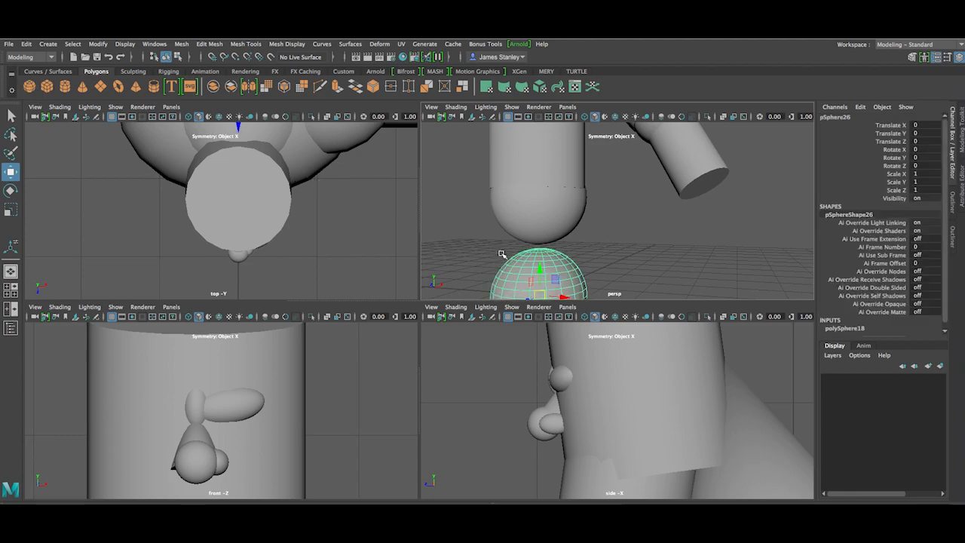
pyautogui.scroll(-3, 590, 251)
pyautogui.scroll(2, 639, 258)
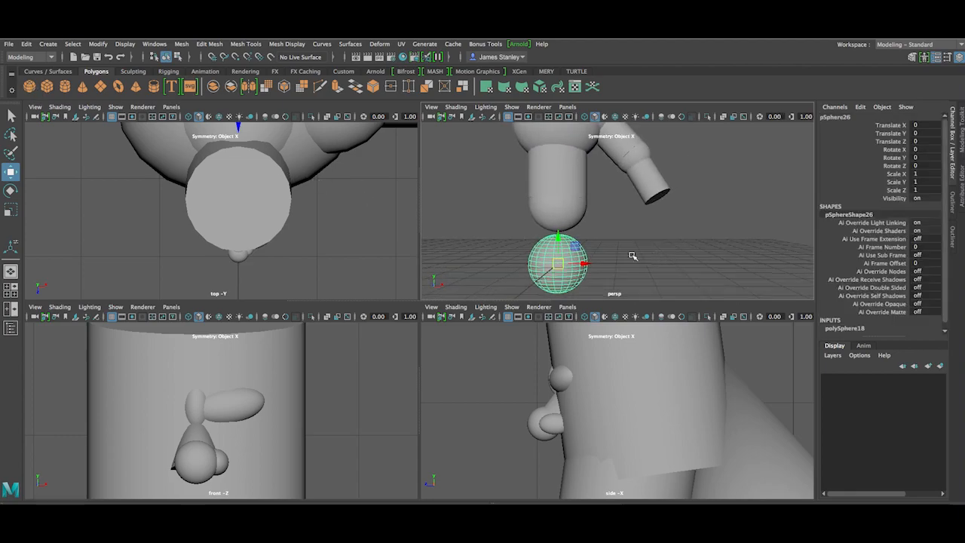
pyautogui.press('e')
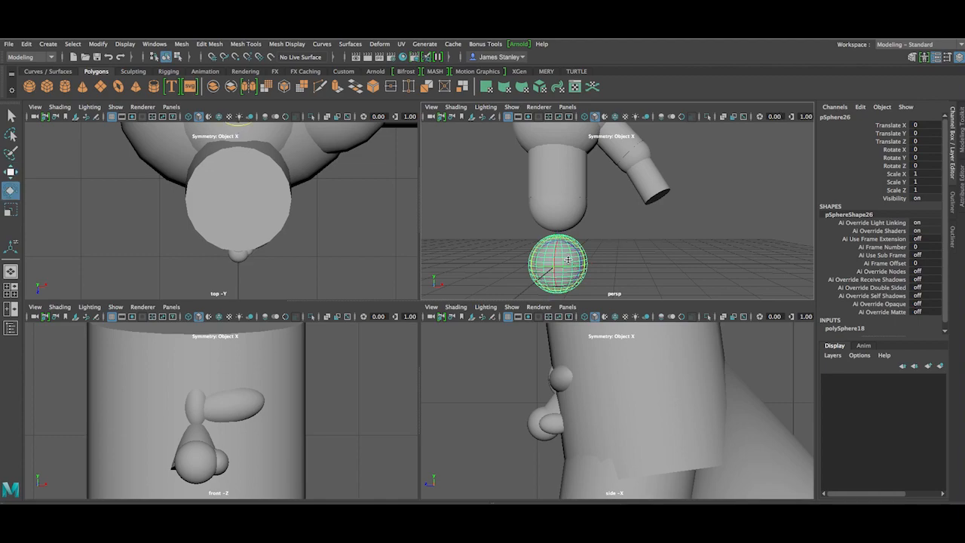
pyautogui.press('r')
pyautogui.moveTo(559, 240); pyautogui.dragTo(556, 225)
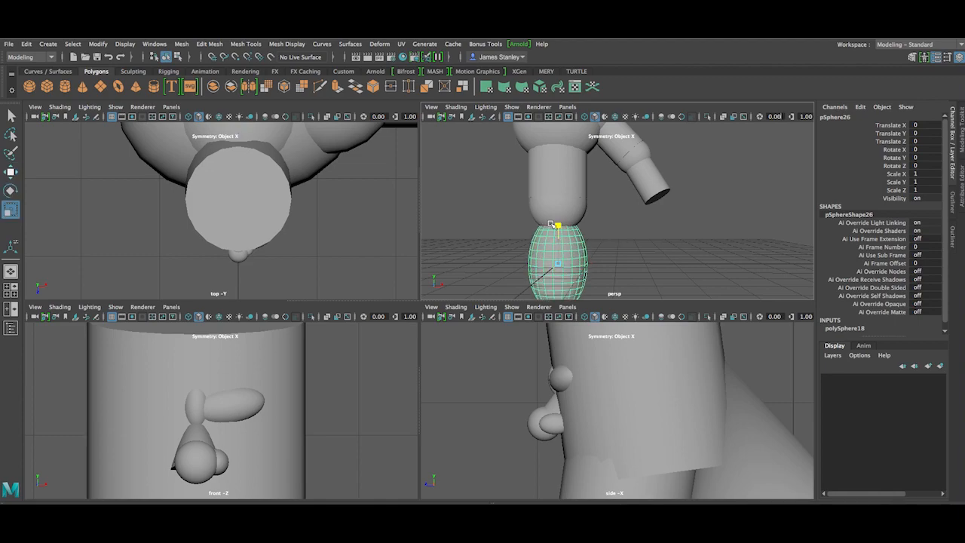
pyautogui.moveTo(582, 267); pyautogui.dragTo(580, 265)
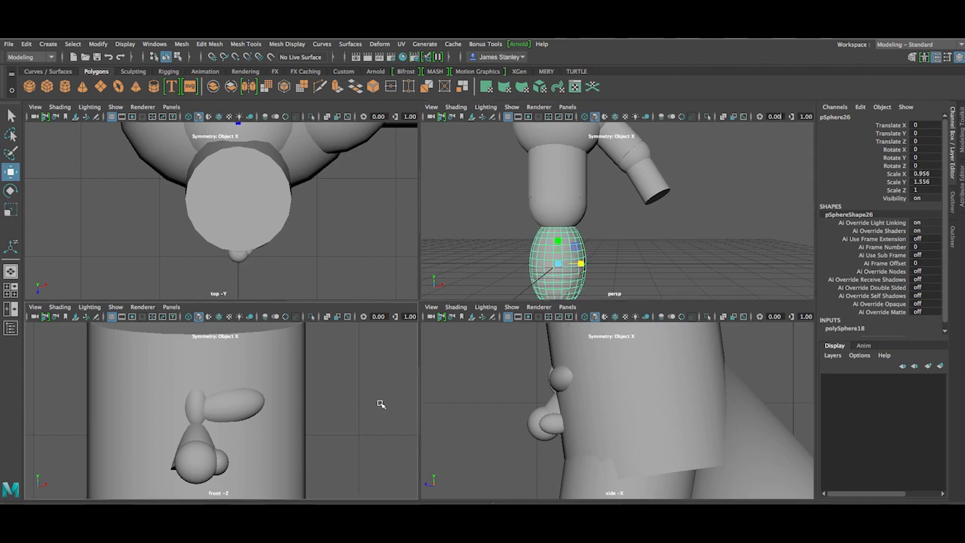
# Step: Shift the elongated sphere sideways from the body's centre to about X 0.977
pyautogui.press('f')
pyautogui.press('w')
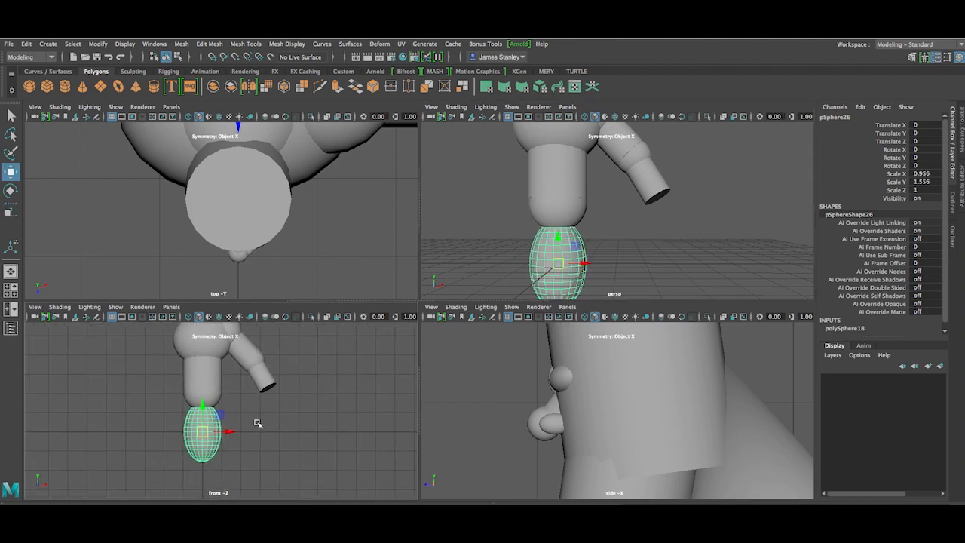
pyautogui.moveTo(228, 432); pyautogui.dragTo(241, 428)
pyautogui.scroll(8, 240, 422)
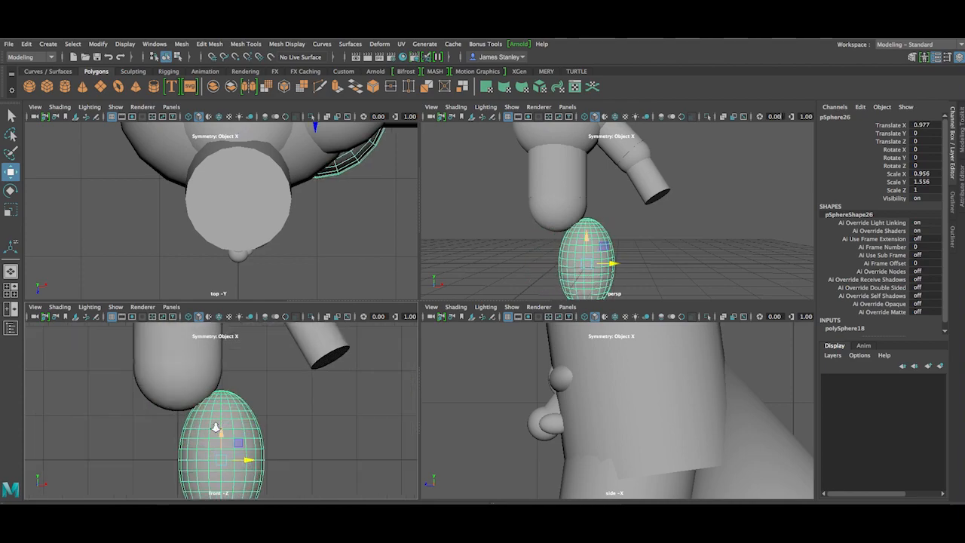
pyautogui.keyDown('alt'); pyautogui.moveTo(224, 342); pyautogui.dragTo(227, 324, button='middle'); pyautogui.keyUp('alt')
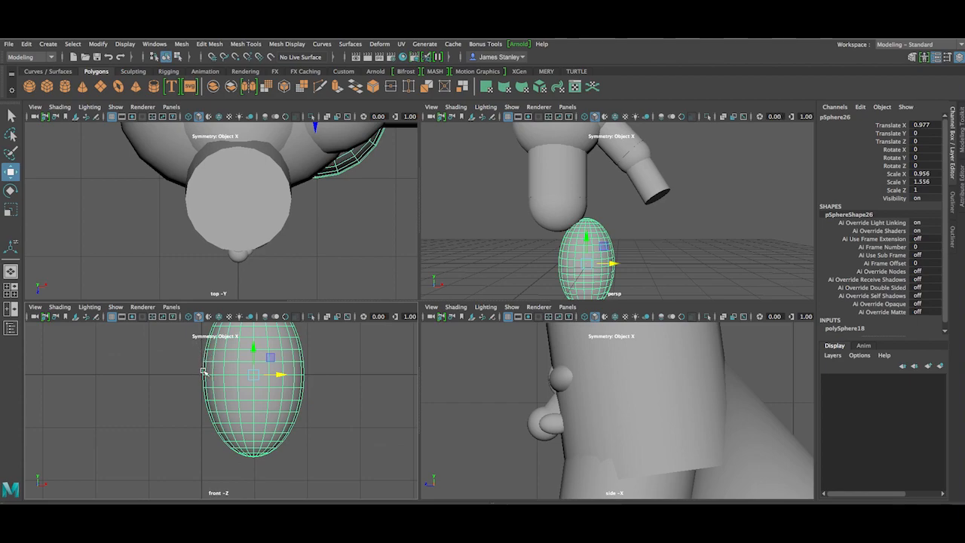
pyautogui.keyDown('alt'); pyautogui.moveTo(212, 373); pyautogui.dragTo(276, 430, button='middle'); pyautogui.keyUp('alt')
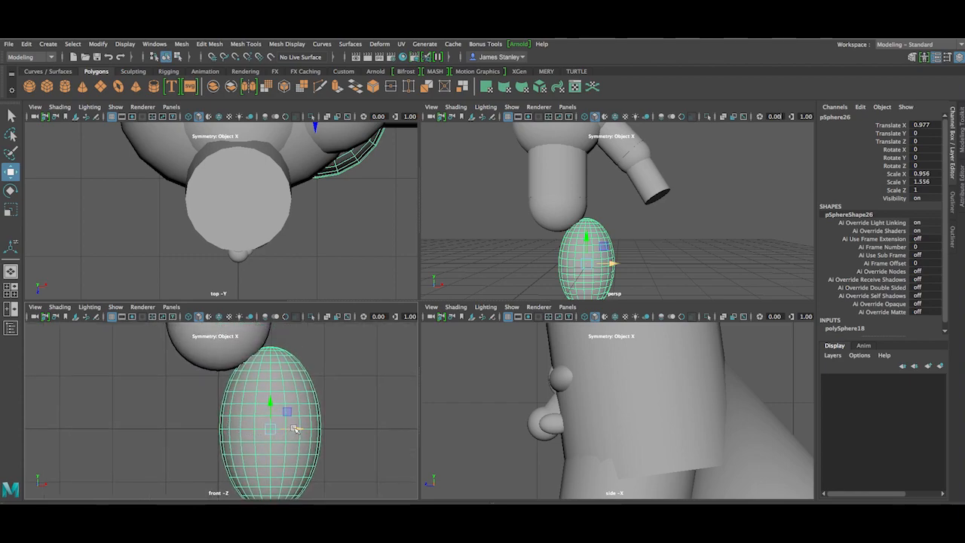
# Step: Nudge the elongated sphere to about X 1.025 and tilt it about 10 degrees in Z
pyautogui.moveTo(296, 429); pyautogui.dragTo(266, 406)
pyautogui.press('e')
pyautogui.keyDown('alt'); pyautogui.moveTo(278, 412); pyautogui.dragTo(289, 379, button='middle'); pyautogui.keyUp('alt')
pyautogui.press('r')
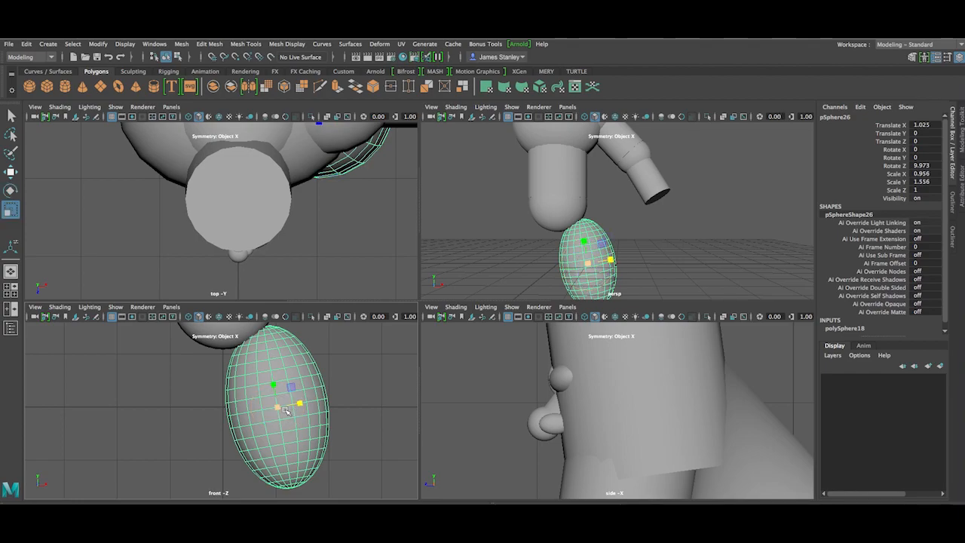
# Step: Shrink the upper-leg sphere to about 0.829, 1.349 and 0.867 in scale and place it at about X 0.948, Y 0.701
pyautogui.moveTo(288, 410); pyautogui.dragTo(280, 354)
pyautogui.press('w')
pyautogui.keyDown('alt'); pyautogui.moveTo(329, 358); pyautogui.dragTo(323, 409, button='middle'); pyautogui.keyUp('alt')
pyautogui.moveTo(275, 412); pyautogui.dragTo(297, 430)
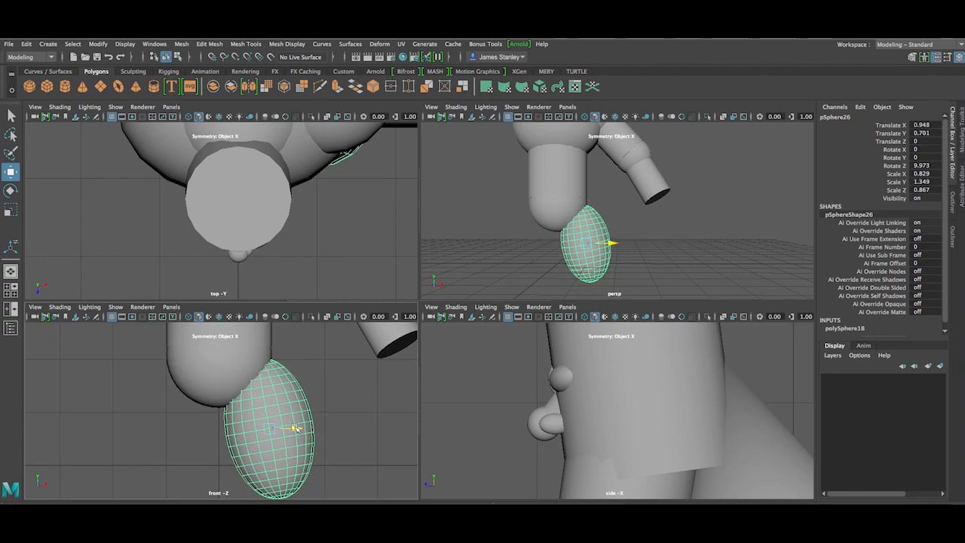
# Step: Tilt the upper-leg sphere in the side view to about -10.4 degrees in X
pyautogui.click(564, 224)
pyautogui.click(649, 260)
pyautogui.keyDown('alt'); pyautogui.moveTo(649, 260); pyautogui.dragTo(538, 266); pyautogui.keyUp('alt')
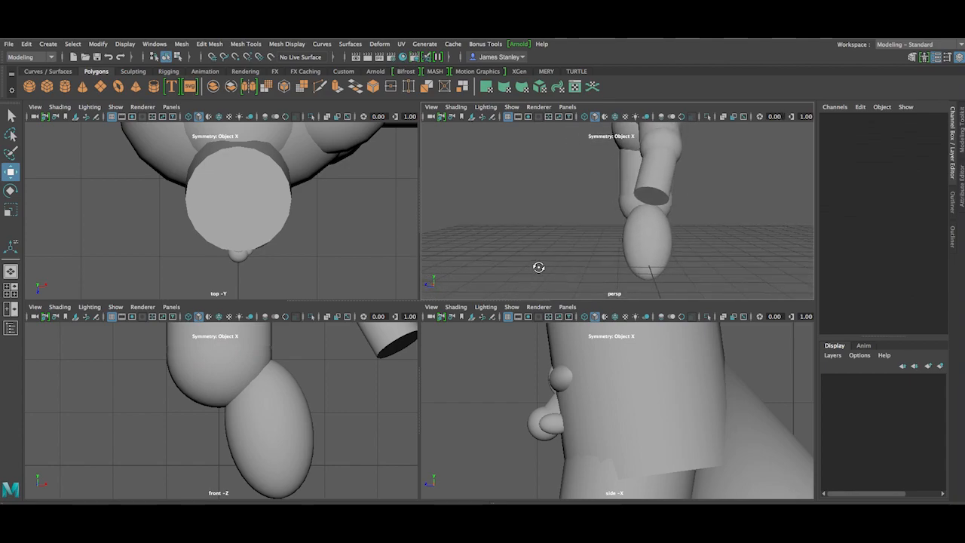
pyautogui.click(633, 245)
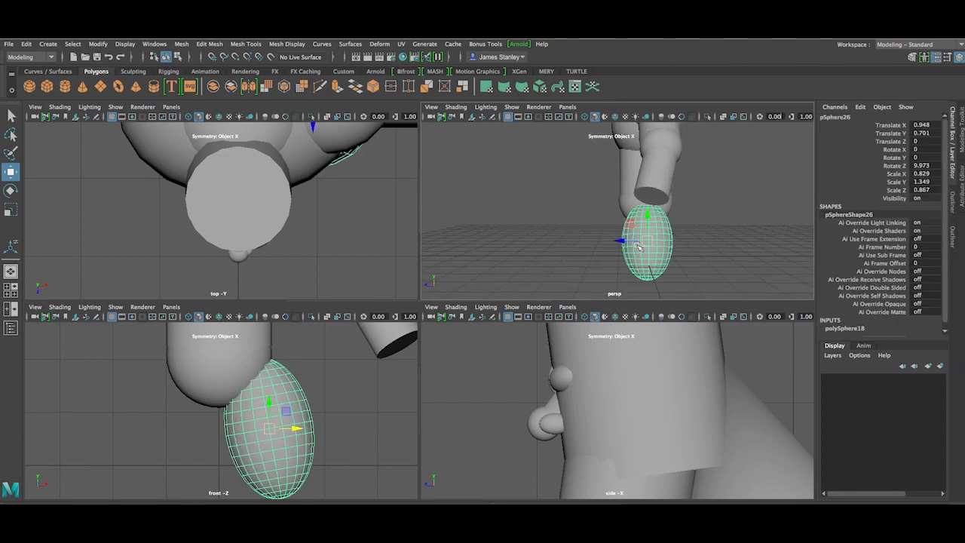
pyautogui.press('e')
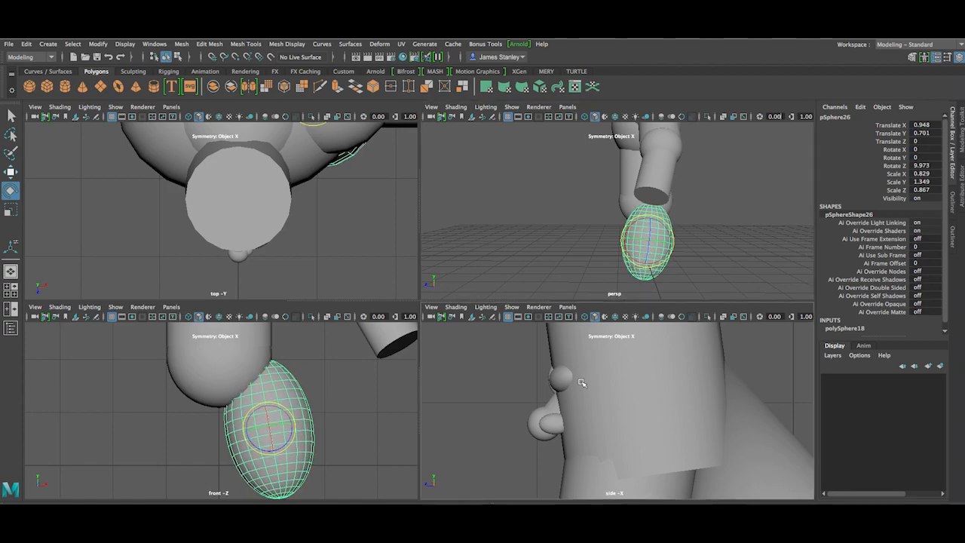
pyautogui.scroll(-3, 526, 407)
pyautogui.press('f')
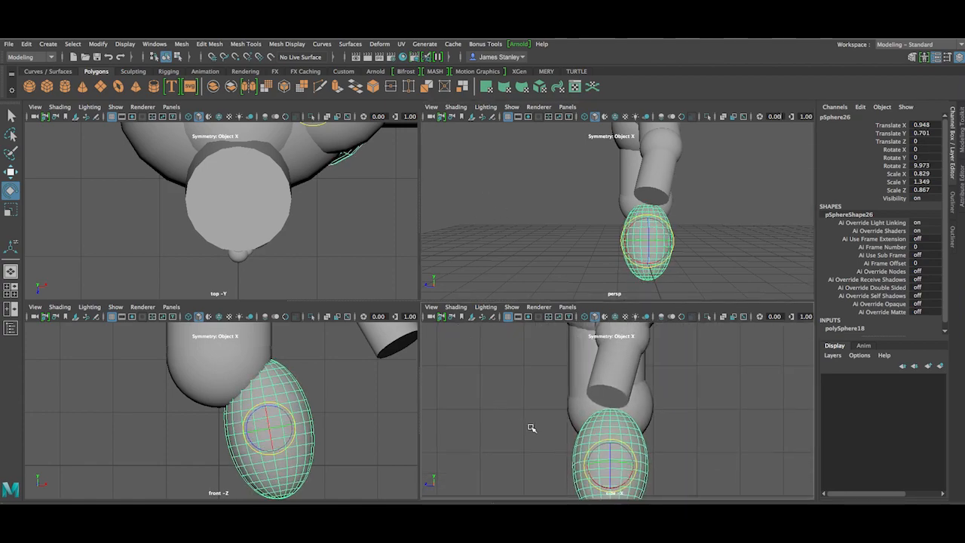
pyautogui.moveTo(570, 395); pyautogui.dragTo(566, 393)
pyautogui.keyDown('alt'); pyautogui.moveTo(679, 362); pyautogui.dragTo(660, 414, button='middle'); pyautogui.keyUp('alt')
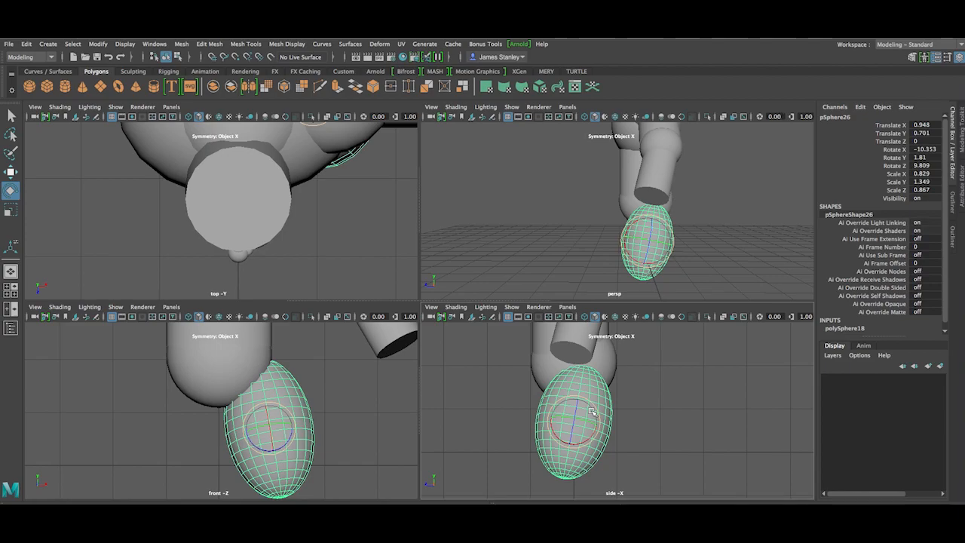
# Step: Raise the upper-leg sphere into the base of the torso at about Y 0.853
pyautogui.press('w')
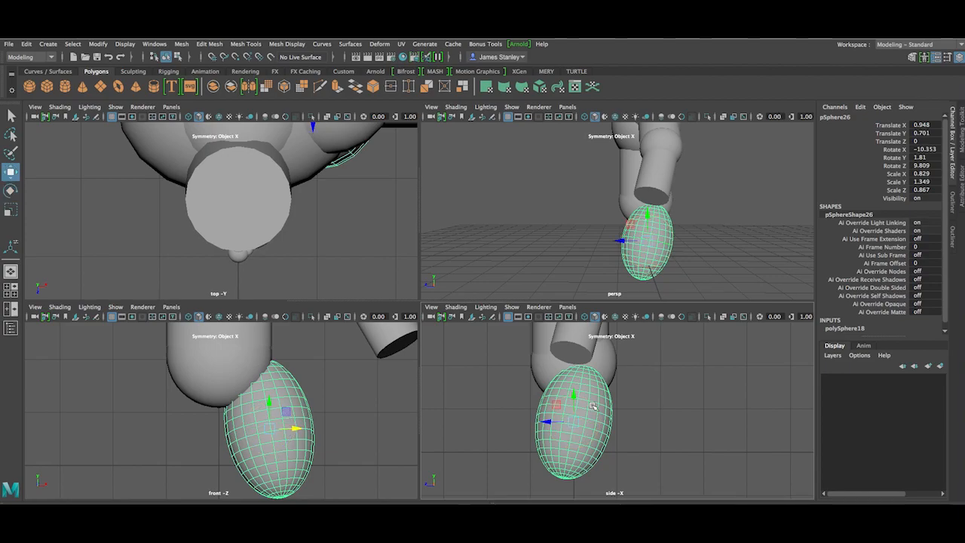
pyautogui.moveTo(577, 397); pyautogui.dragTo(583, 391)
pyautogui.click(599, 394)
pyautogui.keyDown('alt'); pyautogui.moveTo(695, 254); pyautogui.dragTo(712, 242); pyautogui.keyUp('alt')
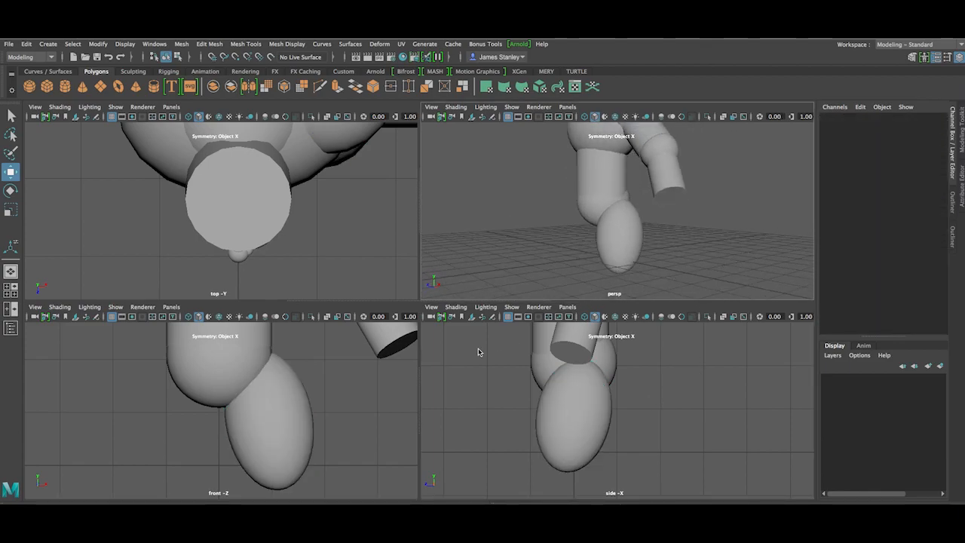
# Step: Duplicate the upper-leg sphere and place the copy beneath it at about X 1.496 and Y -1.428
pyautogui.scroll(-3, 356, 399)
pyautogui.scroll(-2, 337, 421)
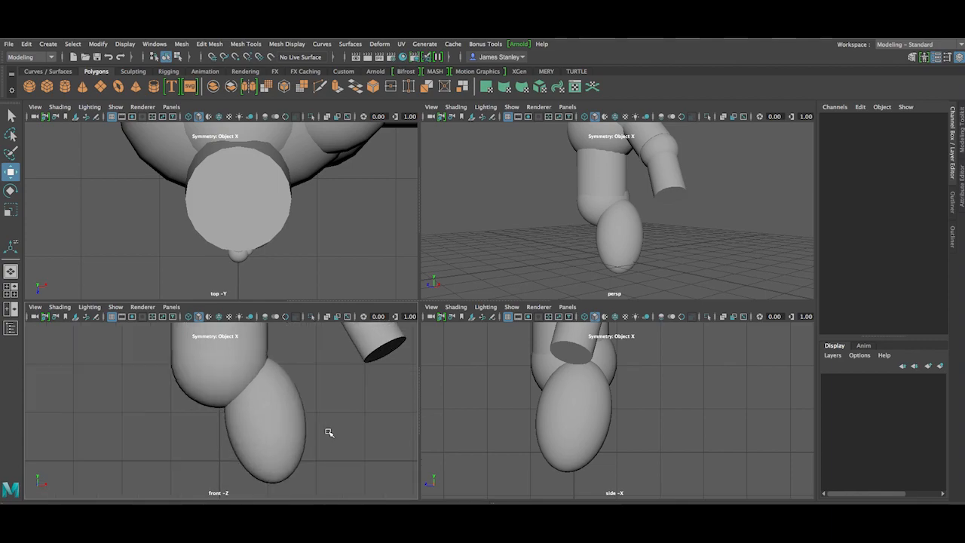
pyautogui.scroll(-2, 320, 440)
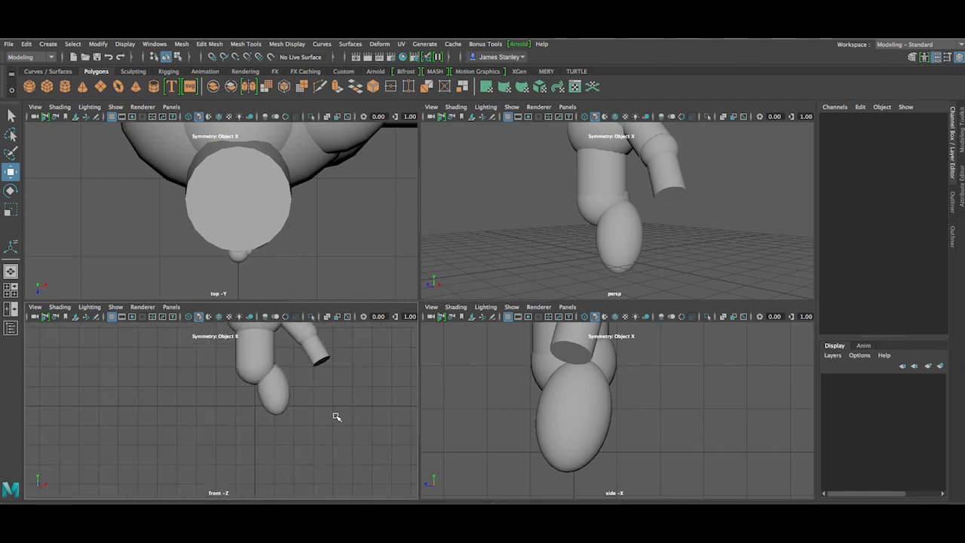
pyautogui.scroll(4, 279, 390)
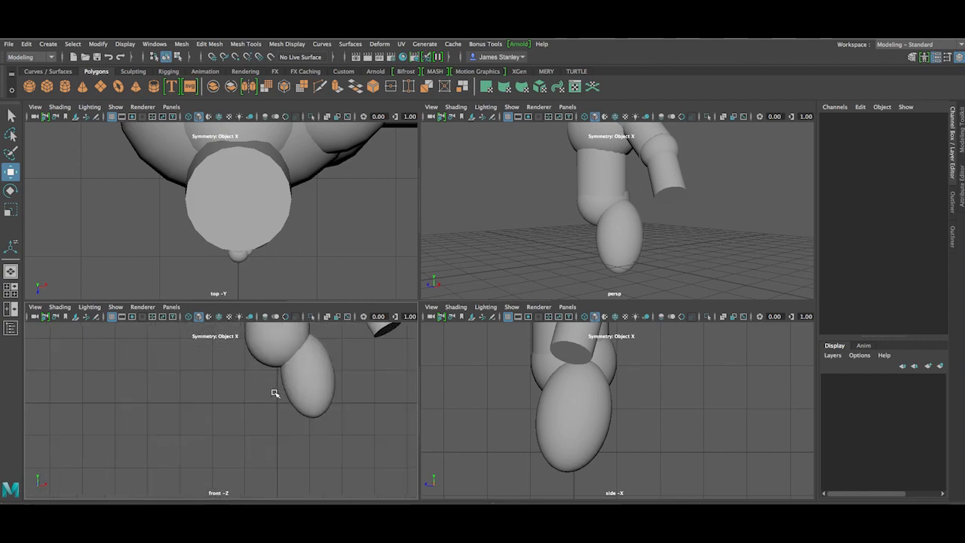
pyautogui.click(329, 367)
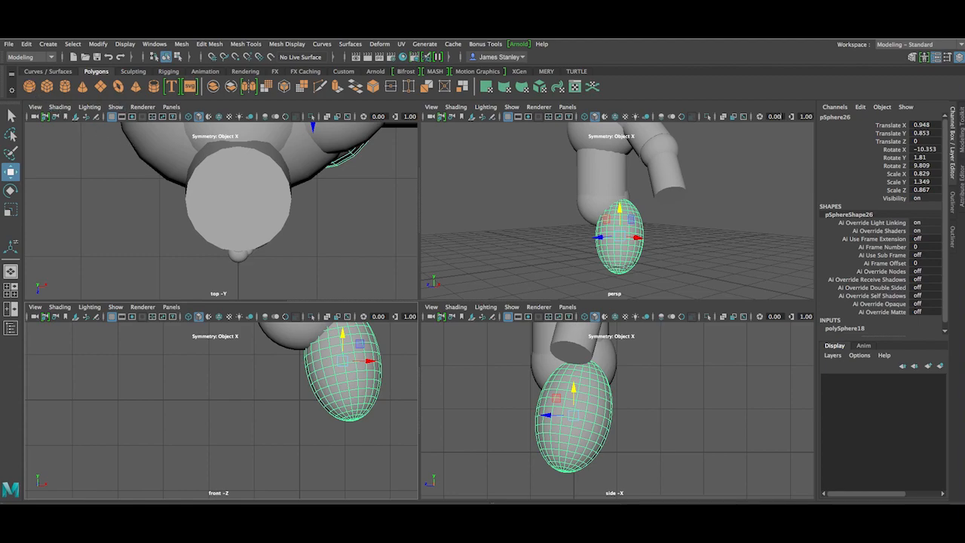
pyautogui.click(26, 45)
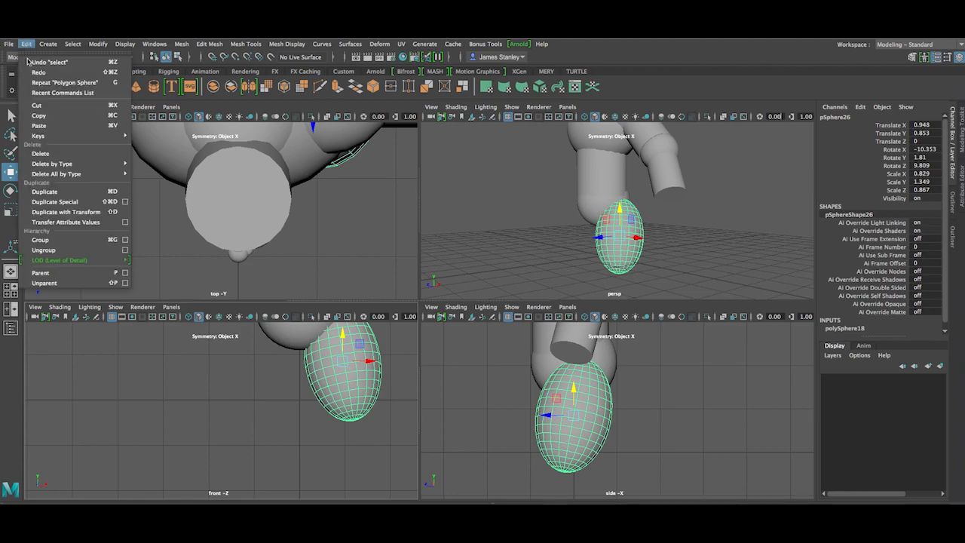
pyautogui.click(46, 191)
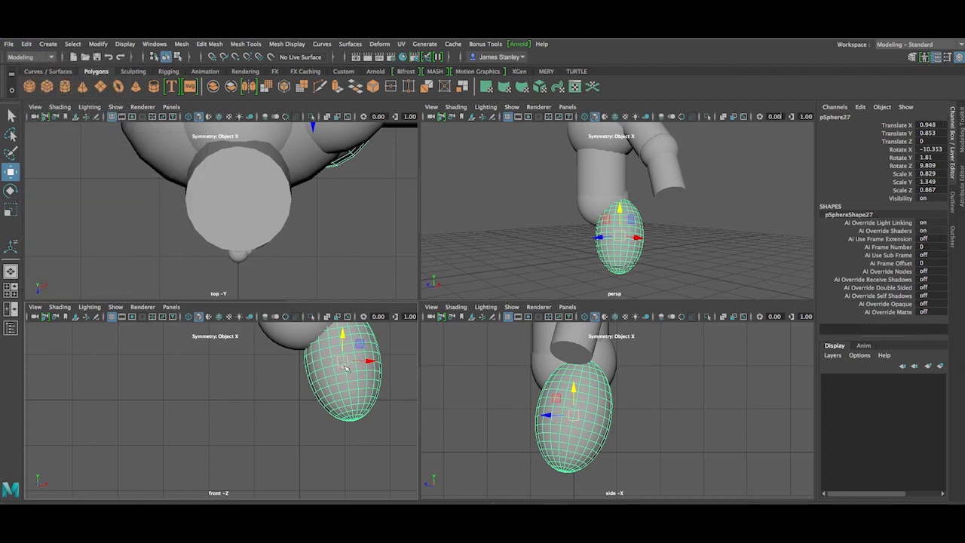
pyautogui.moveTo(346, 367); pyautogui.dragTo(371, 470)
pyautogui.keyDown('alt'); pyautogui.moveTo(689, 440); pyautogui.dragTo(700, 332, button='middle'); pyautogui.keyUp('alt')
pyautogui.keyDown('alt'); pyautogui.moveTo(309, 396); pyautogui.dragTo(239, 398, button='middle'); pyautogui.keyUp('alt')
# Step: Scale the lower-leg sphere down uniformly to about 0.689 in X, 1.121 in Y and 0.721 in Z
pyautogui.press('r')
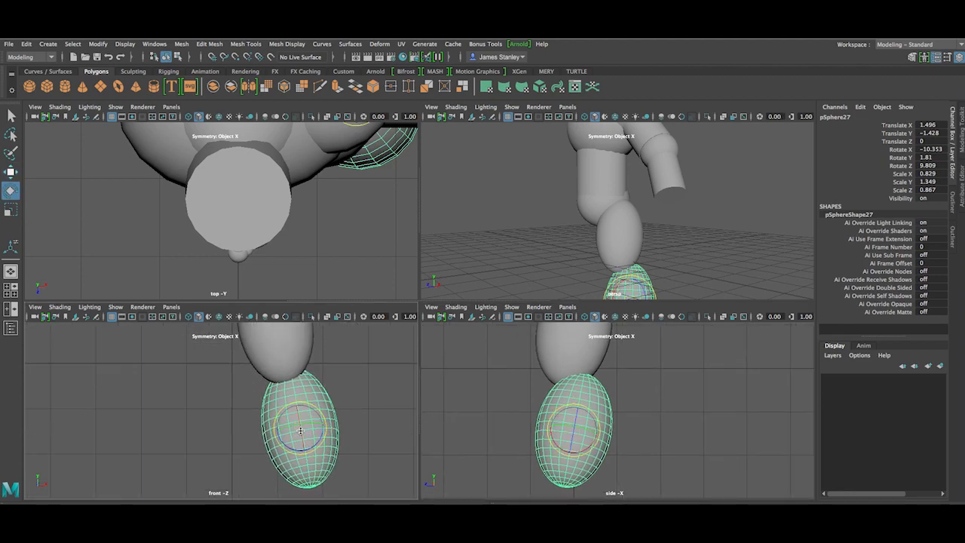
pyautogui.moveTo(299, 422); pyautogui.dragTo(300, 419)
pyautogui.hotkey('ctrl', 'z')
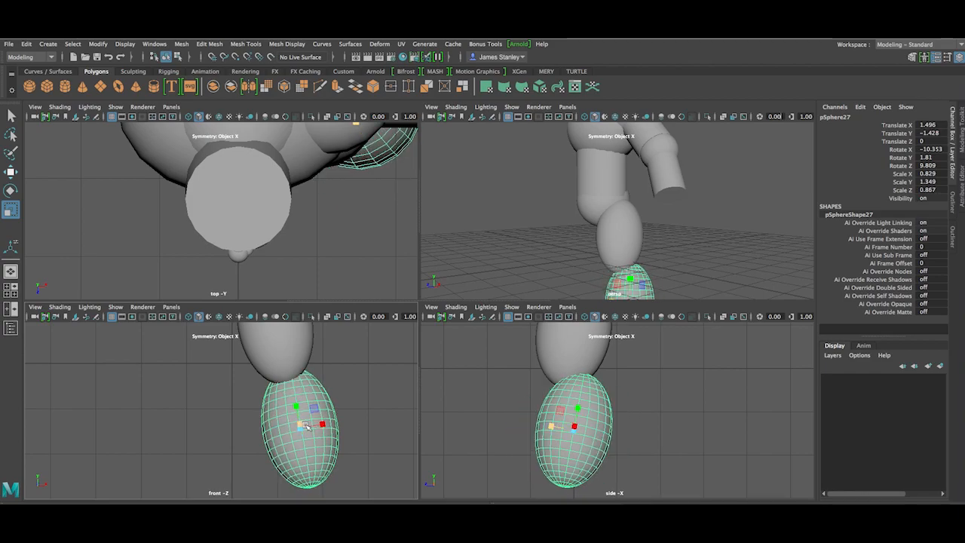
pyautogui.moveTo(574, 433); pyautogui.dragTo(559, 380)
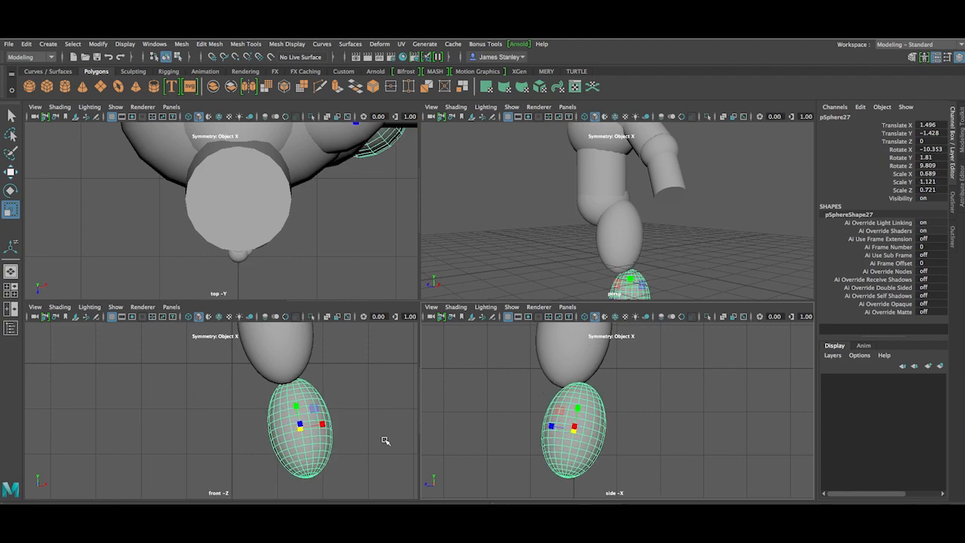
pyautogui.click(306, 396)
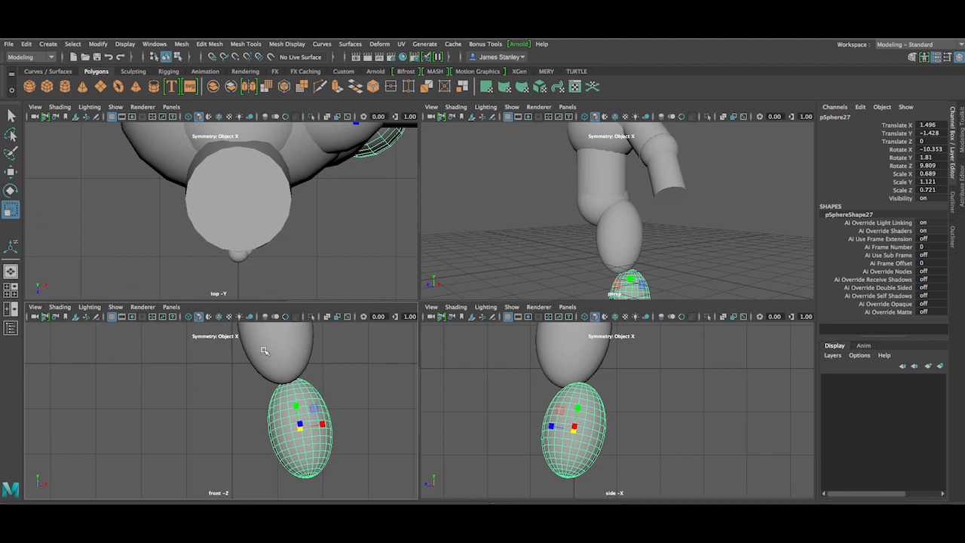
# Step: Straighten the lower-leg sphere in the front view to about -1.7 degrees in Z and shift it to about X 1.25
pyautogui.press('e')
pyautogui.moveTo(318, 410); pyautogui.dragTo(321, 411)
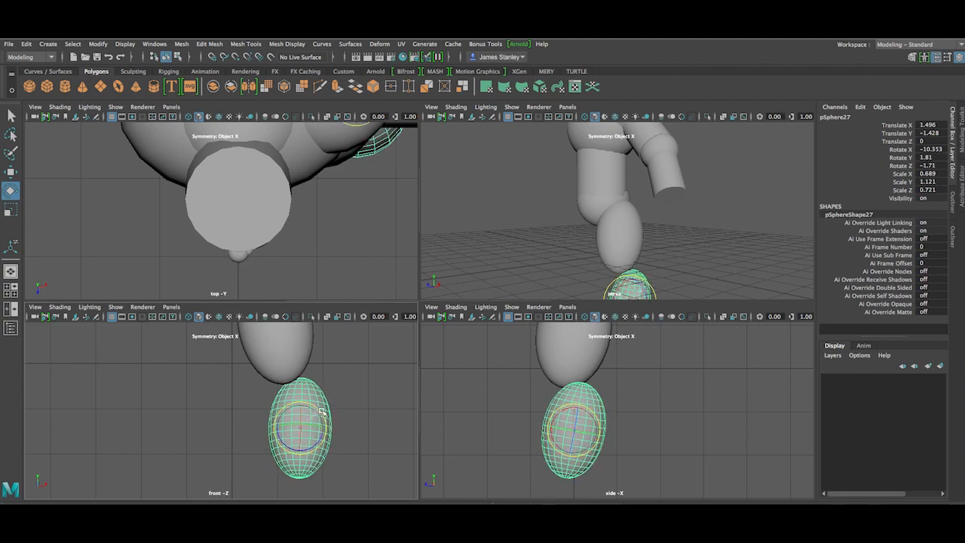
pyautogui.press('w')
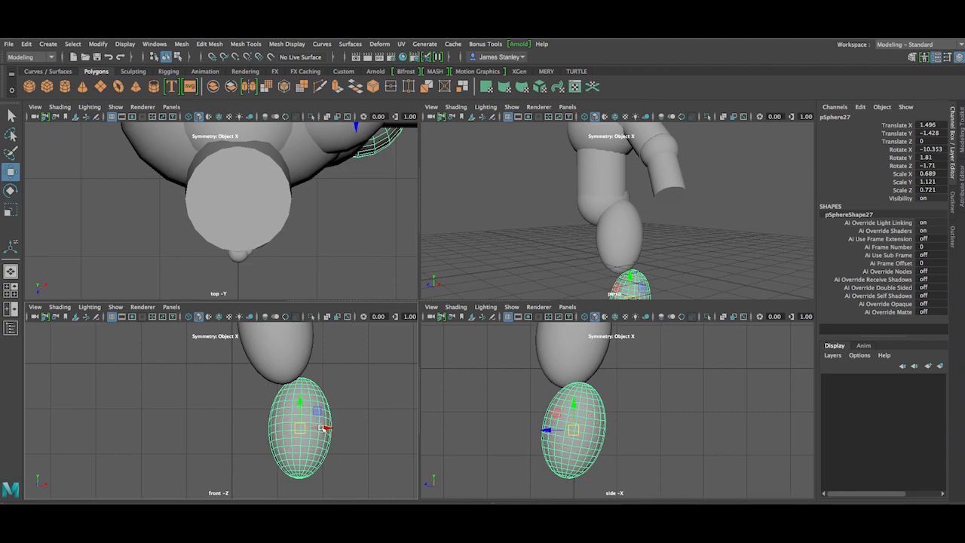
pyautogui.moveTo(324, 428); pyautogui.dragTo(313, 428)
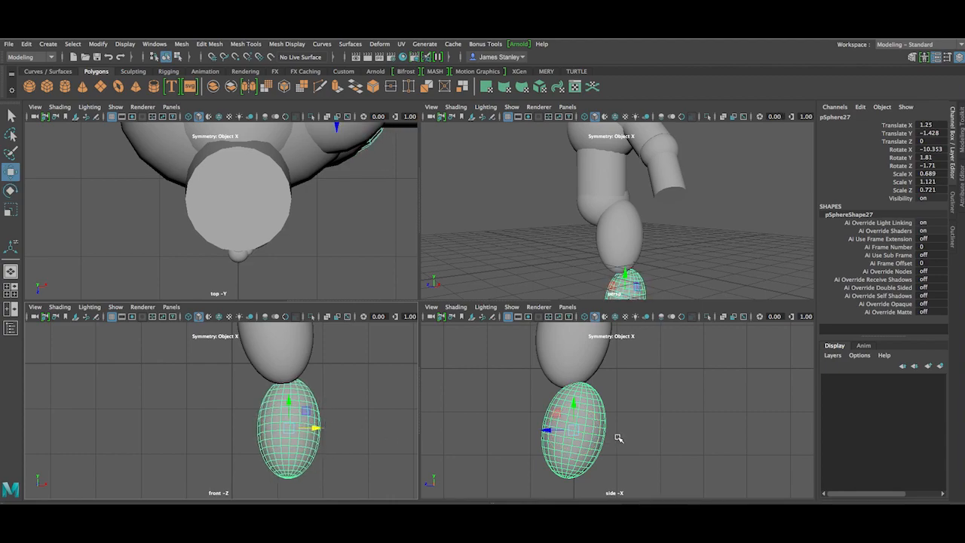
# Step: Tilt the lower-leg sphere in the side view to about 22.3 degrees in X
pyautogui.press('e')
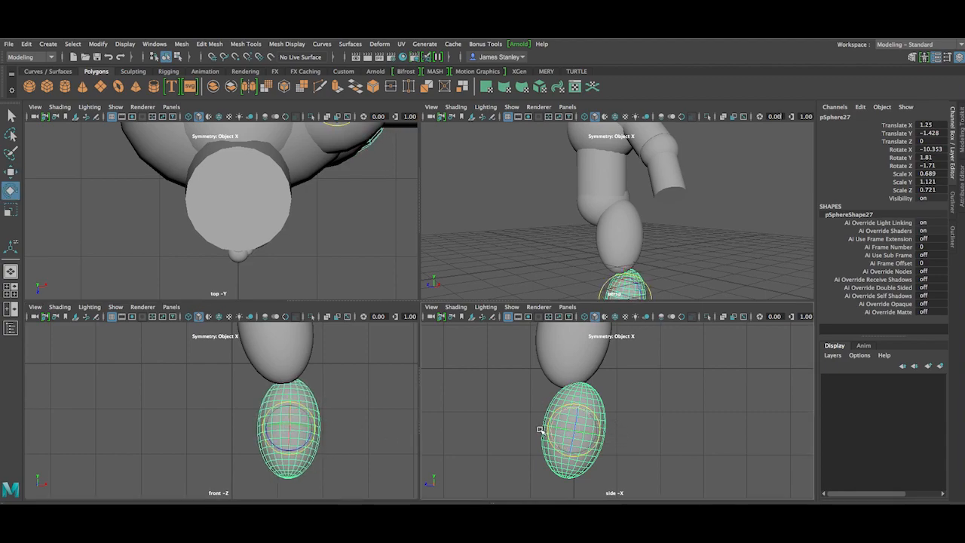
pyautogui.moveTo(545, 428)
pyautogui.mouseDown()
pyautogui.moveTo(540, 450)
pyautogui.moveTo(550, 431)
pyautogui.mouseUp()
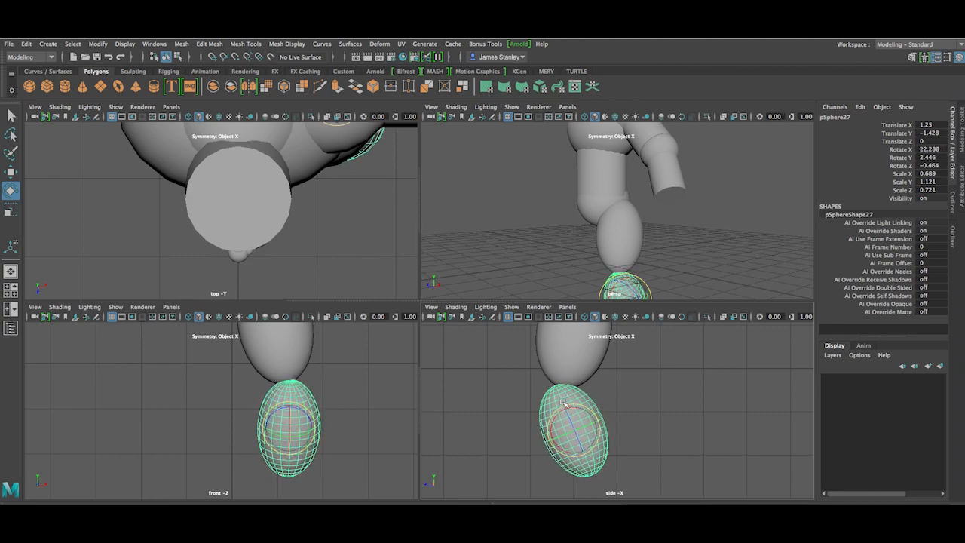
pyautogui.scroll(-5, 654, 216)
pyautogui.keyDown('alt'); pyautogui.moveTo(661, 221); pyautogui.dragTo(601, 216); pyautogui.keyUp('alt')
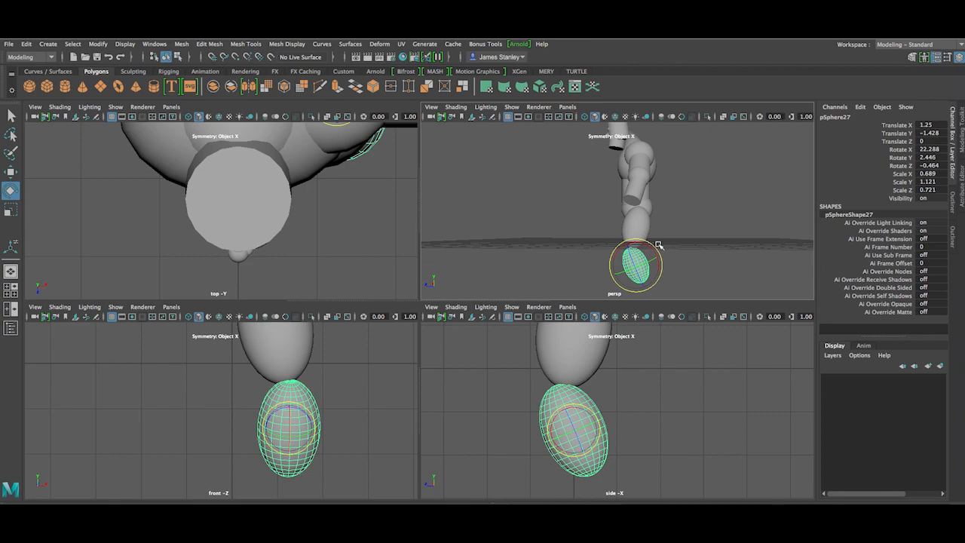
pyautogui.keyDown('alt'); pyautogui.moveTo(670, 243); pyautogui.dragTo(694, 245); pyautogui.keyUp('alt')
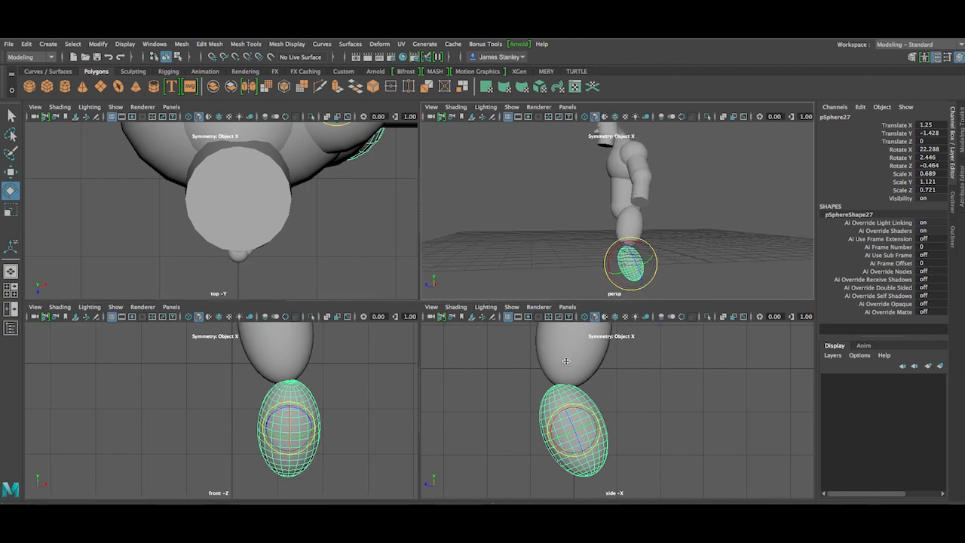
pyautogui.click(676, 228)
pyautogui.keyDown('alt'); pyautogui.moveTo(676, 226); pyautogui.dragTo(575, 183); pyautogui.keyUp('alt')
pyautogui.keyDown('alt'); pyautogui.moveTo(668, 205); pyautogui.dragTo(638, 234); pyautogui.keyUp('alt')
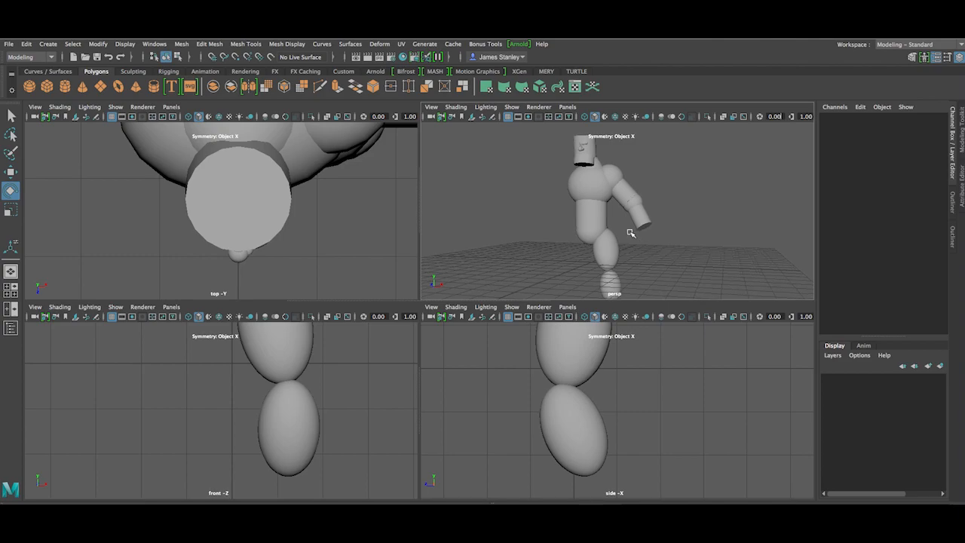
# Step: Shorten the abdomen cylinder by scaling it to about 0.578 in Y
pyautogui.click(590, 206)
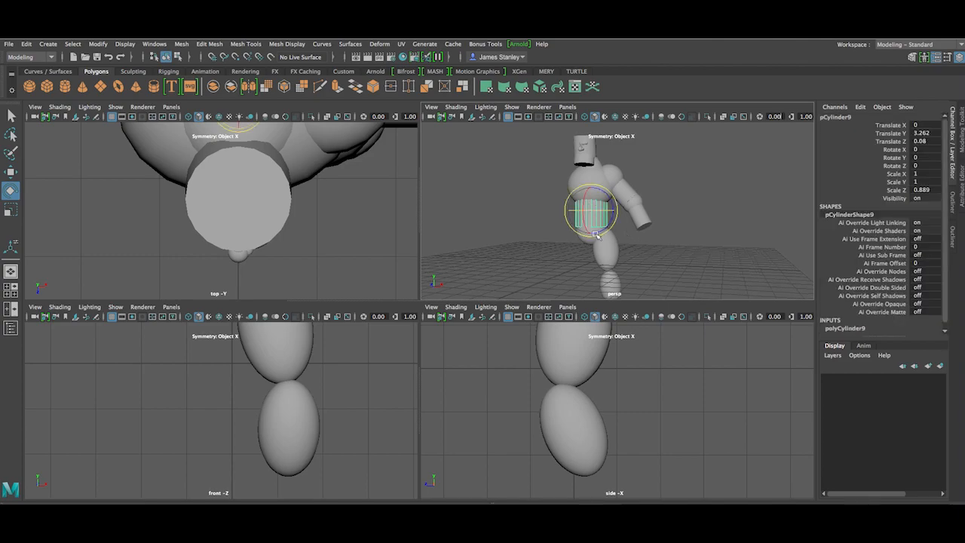
pyautogui.press('w')
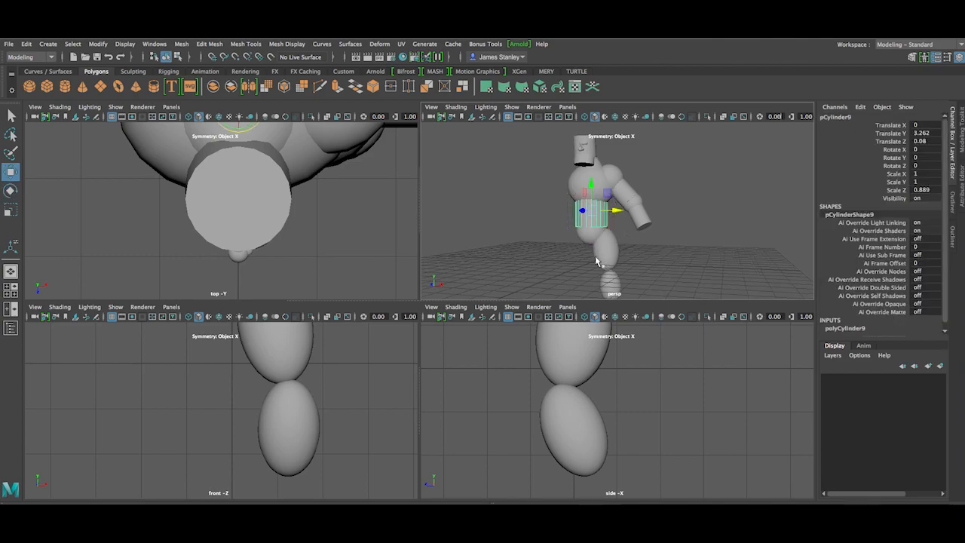
pyautogui.press('e')
pyautogui.press('r')
pyautogui.moveTo(592, 188); pyautogui.dragTo(593, 195)
pyautogui.press('w')
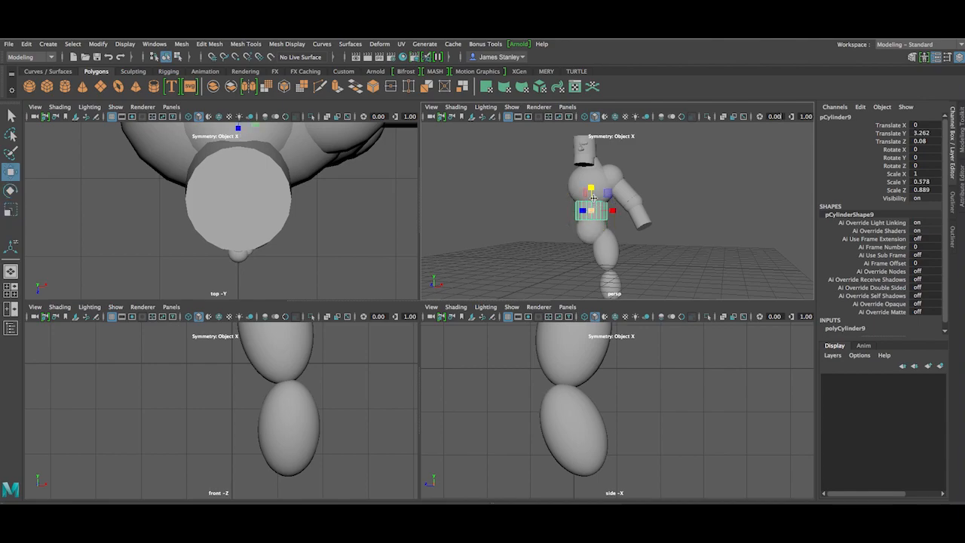
# Step: Raise the pelvis sphere at the base of the torso to about Y 2.503
pyautogui.click(594, 231)
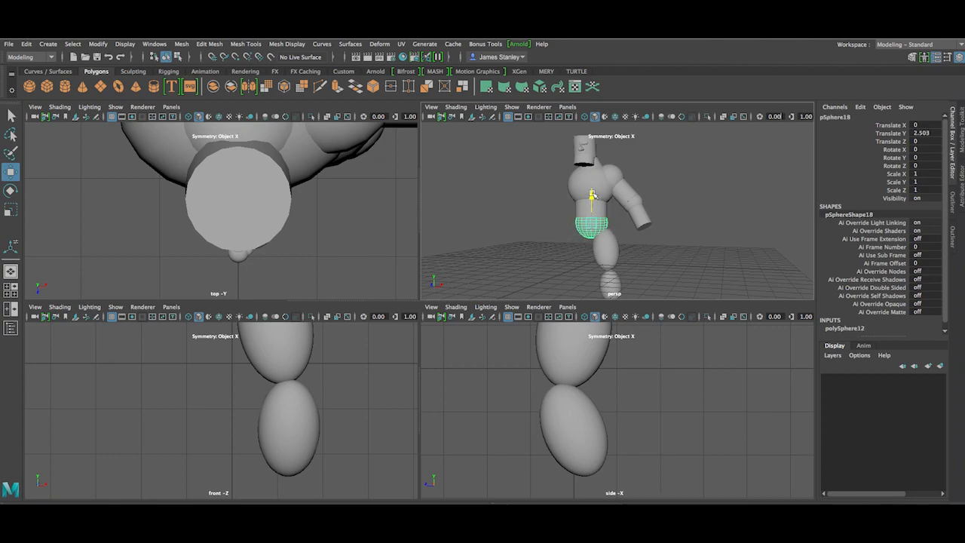
pyautogui.click(687, 203)
pyautogui.scroll(5, 682, 203)
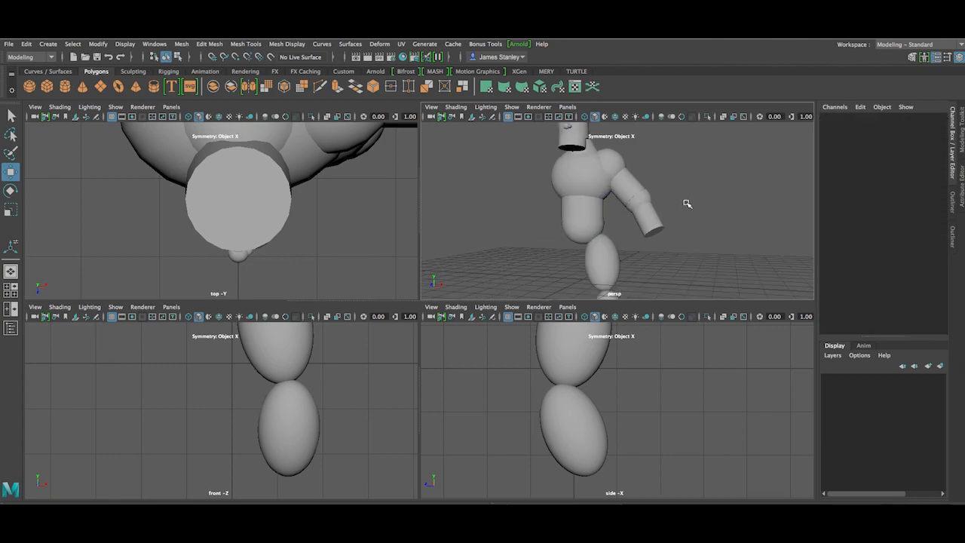
pyautogui.scroll(-3, 615, 282)
# Step: Raise the upper-leg sphere to about Y 1.565 so it overlaps the pelvis sphere
pyautogui.click(595, 240)
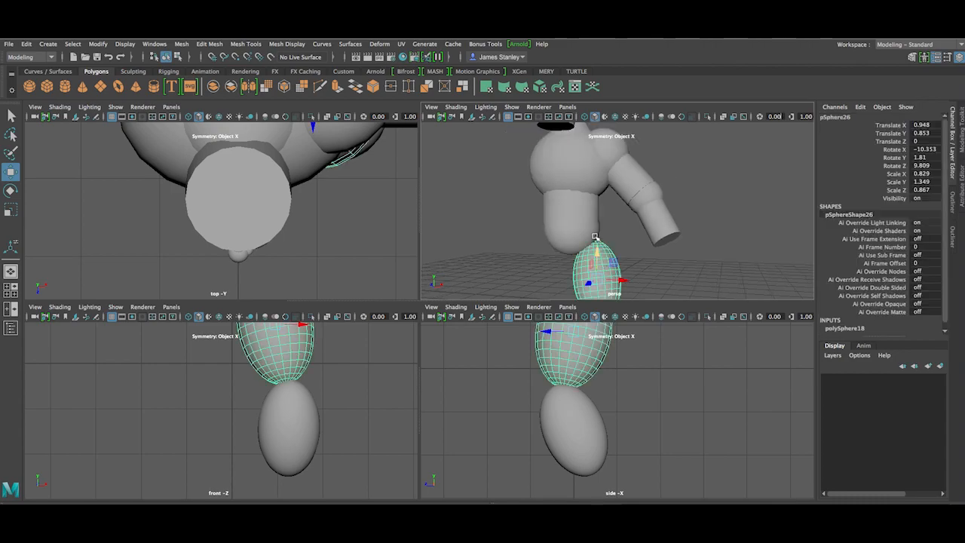
pyautogui.moveTo(597, 248); pyautogui.dragTo(600, 230)
pyautogui.keyDown('alt'); pyautogui.moveTo(631, 295); pyautogui.dragTo(630, 258, button='middle'); pyautogui.keyUp('alt')
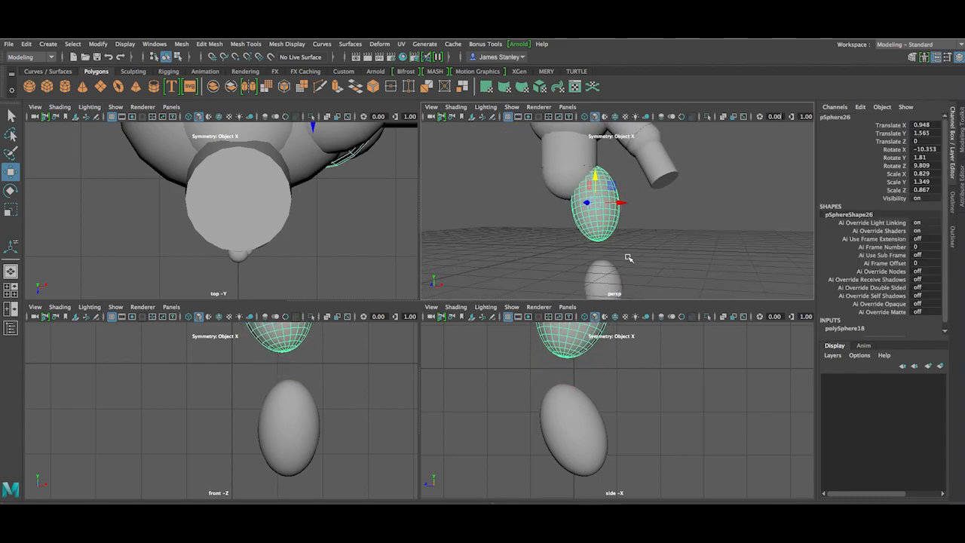
# Step: Raise the lower-leg sphere until it overlaps the bottom of the upper-leg sphere
pyautogui.click(605, 275)
pyautogui.moveTo(605, 264); pyautogui.dragTo(607, 223)
pyautogui.click(652, 243)
pyautogui.keyDown('alt'); pyautogui.moveTo(653, 243); pyautogui.dragTo(700, 204); pyautogui.keyUp('alt')
pyautogui.keyDown('alt'); pyautogui.moveTo(648, 171); pyautogui.dragTo(543, 196); pyautogui.keyUp('alt')
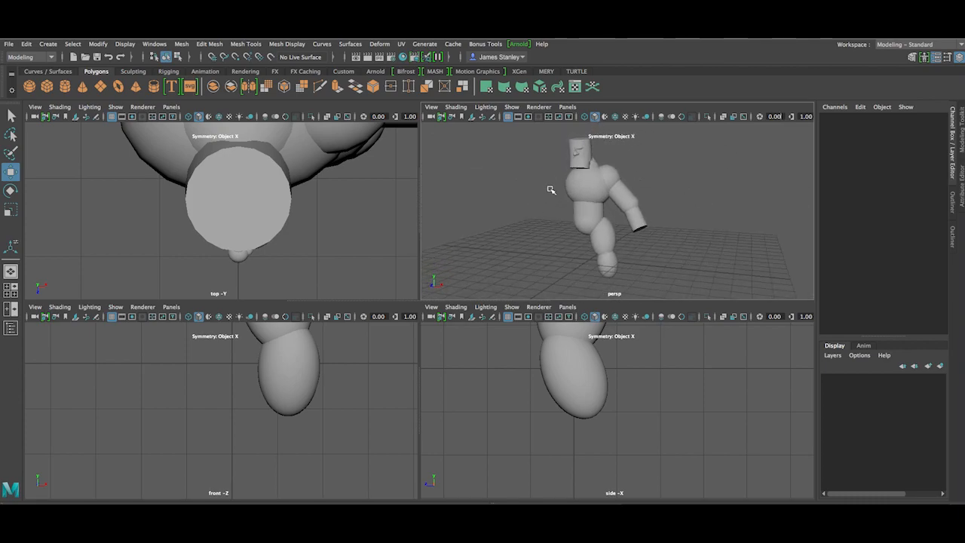
# Step: Scale the upper head cylinder down slightly in Y to shorten the head
pyautogui.click(577, 166)
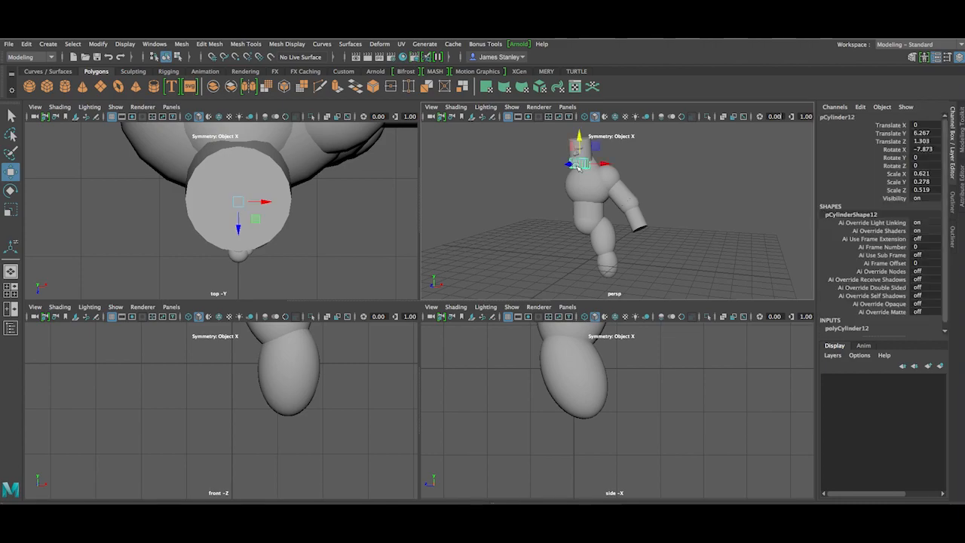
pyautogui.click(611, 143)
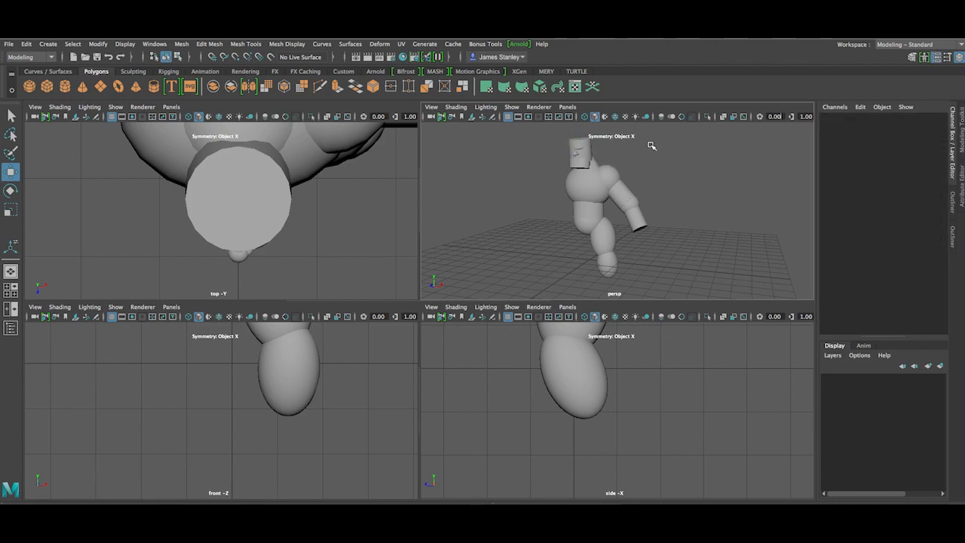
pyautogui.click(590, 144)
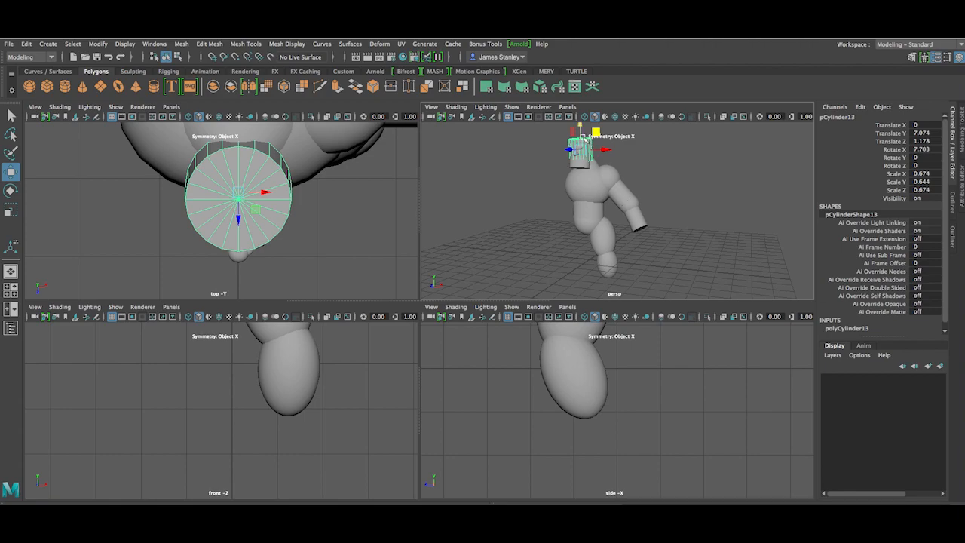
pyautogui.press('r')
pyautogui.moveTo(578, 125); pyautogui.dragTo(579, 134)
pyautogui.click(663, 180)
pyautogui.keyDown('alt'); pyautogui.moveTo(680, 185); pyautogui.dragTo(623, 188); pyautogui.keyUp('alt')
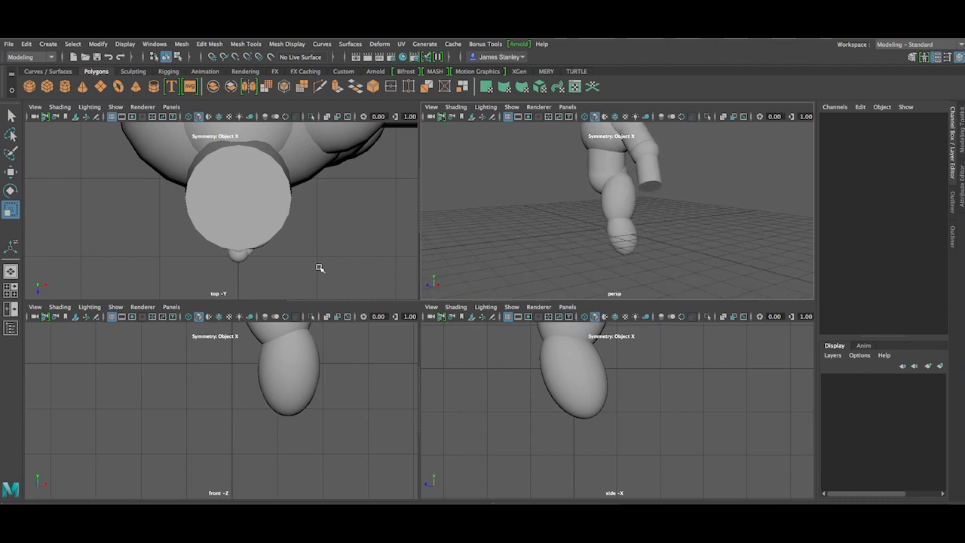
# Step: Create a polygon sphere for the knee, place it at about X 1.107 and Y 0.375, and scale it uniformly to about 0.606
pyautogui.scroll(2, 535, 228)
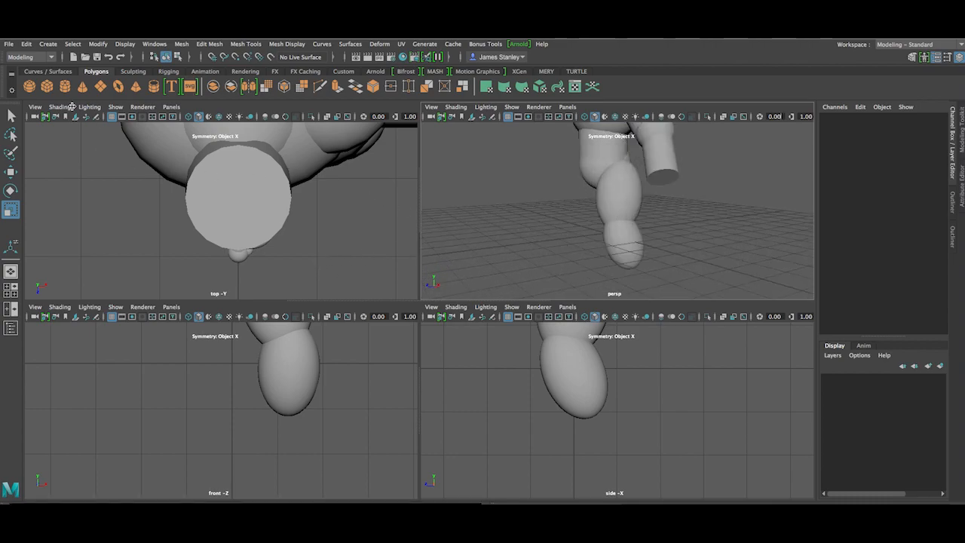
pyautogui.click(29, 86)
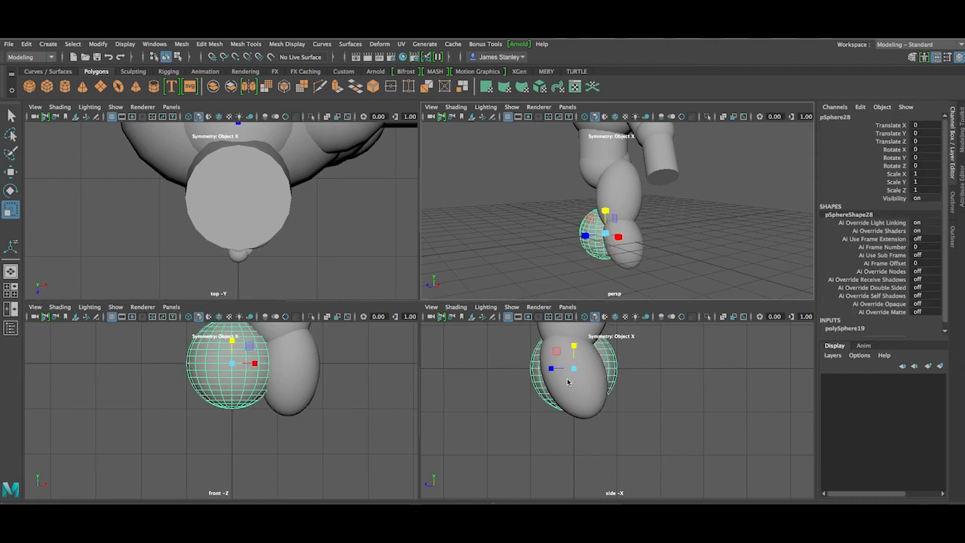
pyautogui.press('w')
pyautogui.moveTo(573, 341)
pyautogui.mouseDown()
pyautogui.moveTo(556, 275)
pyautogui.moveTo(570, 323)
pyautogui.mouseUp()
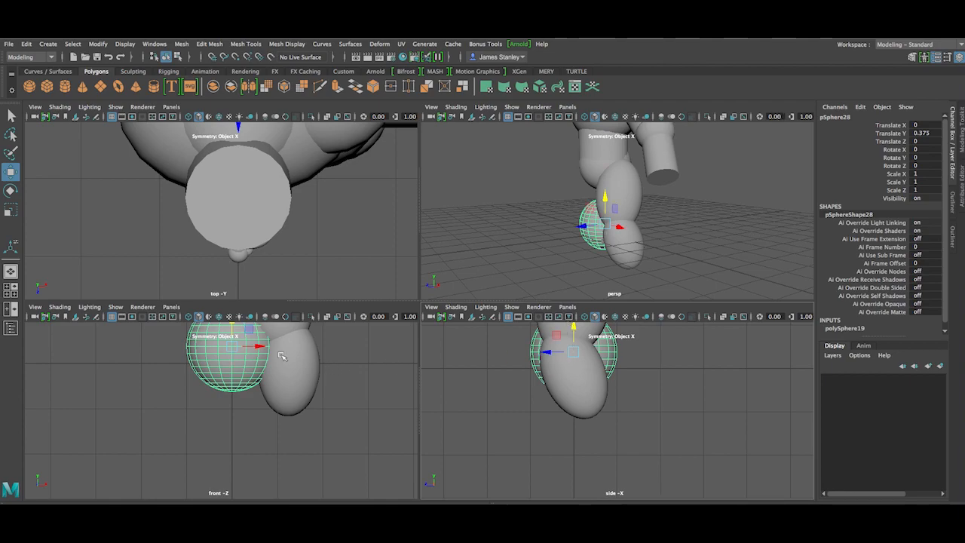
pyautogui.moveTo(257, 345); pyautogui.dragTo(252, 319)
pyautogui.press('e')
pyautogui.press('r')
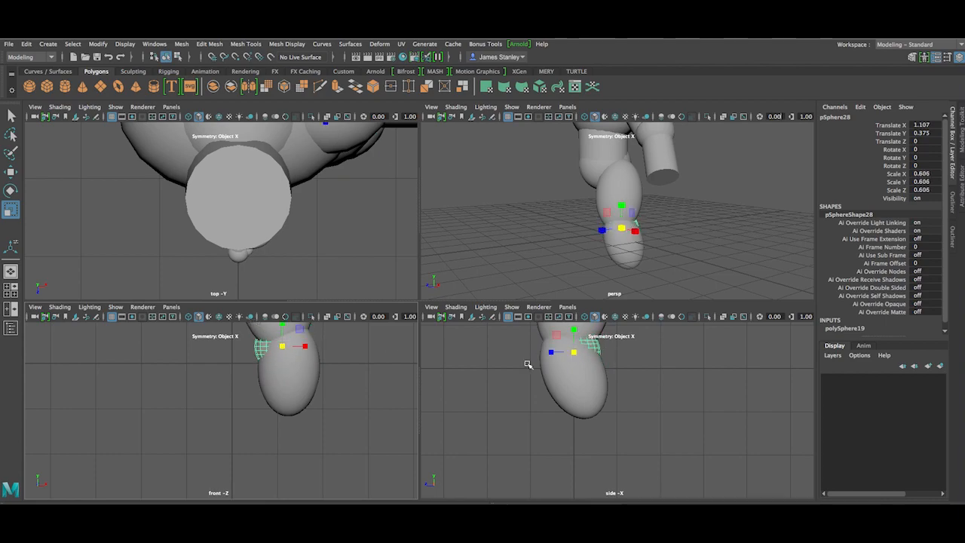
# Step: Move the knee sphere to the front of the leg joint at about Y 0.662 and Z 0.337
pyautogui.keyDown('alt'); pyautogui.moveTo(607, 344); pyautogui.dragTo(624, 398, button='right'); pyautogui.keyUp('alt')
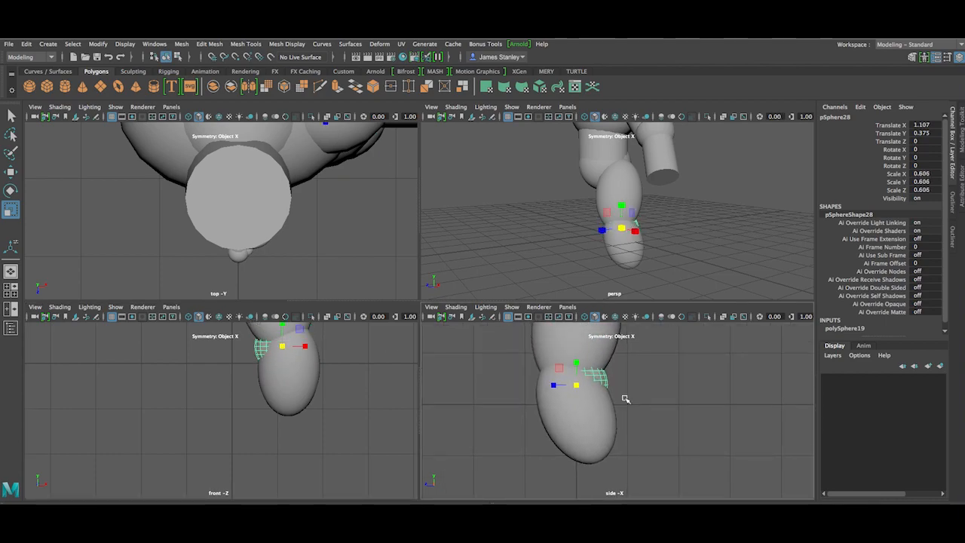
pyautogui.press('w')
pyautogui.moveTo(552, 385); pyautogui.dragTo(560, 342)
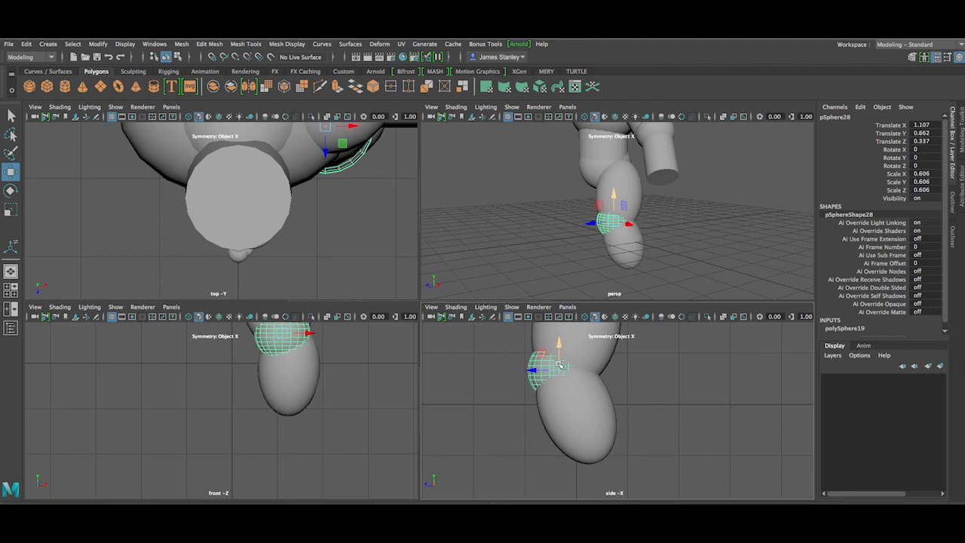
# Step: Flatten the knee sphere to about 0.472 in Z and move it forward to about Z 0.416
pyautogui.press('e')
pyautogui.press('r')
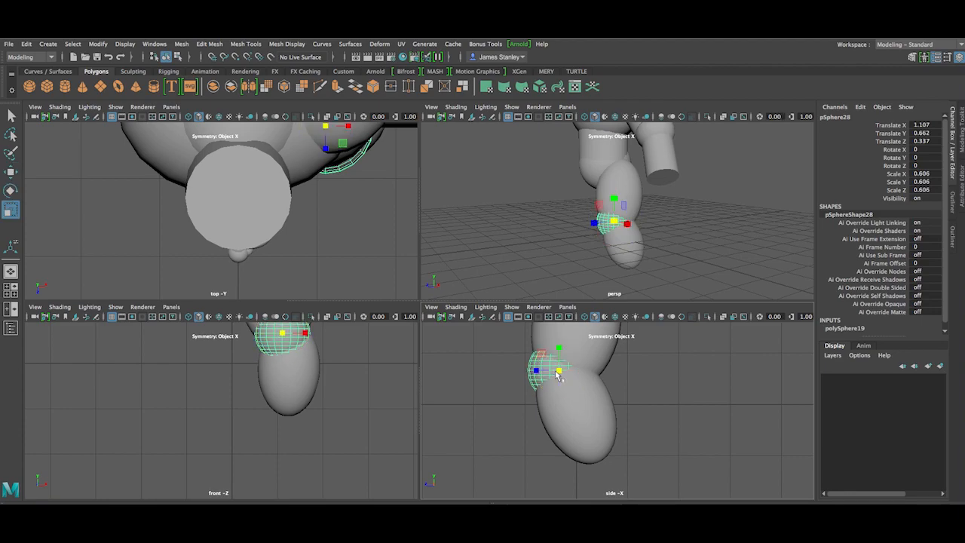
pyautogui.moveTo(534, 370); pyautogui.dragTo(540, 369)
pyautogui.press('w')
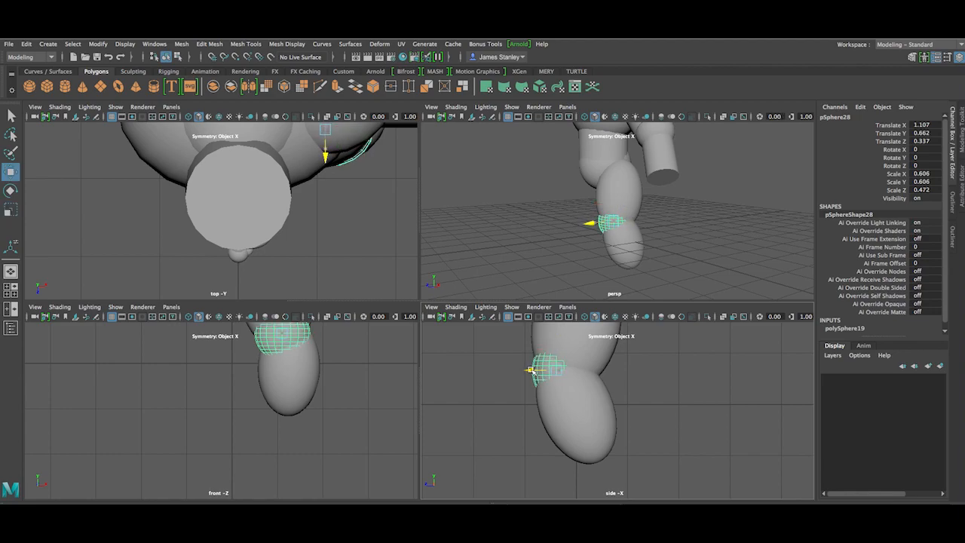
pyautogui.click(435, 370)
# Step: Center the knee sphere on the leg at about X 1.174 and narrow it to about 0.552 in X
pyautogui.keyDown('alt'); pyautogui.moveTo(366, 351); pyautogui.dragTo(369, 406, button='right'); pyautogui.keyUp('alt')
pyautogui.click(309, 393)
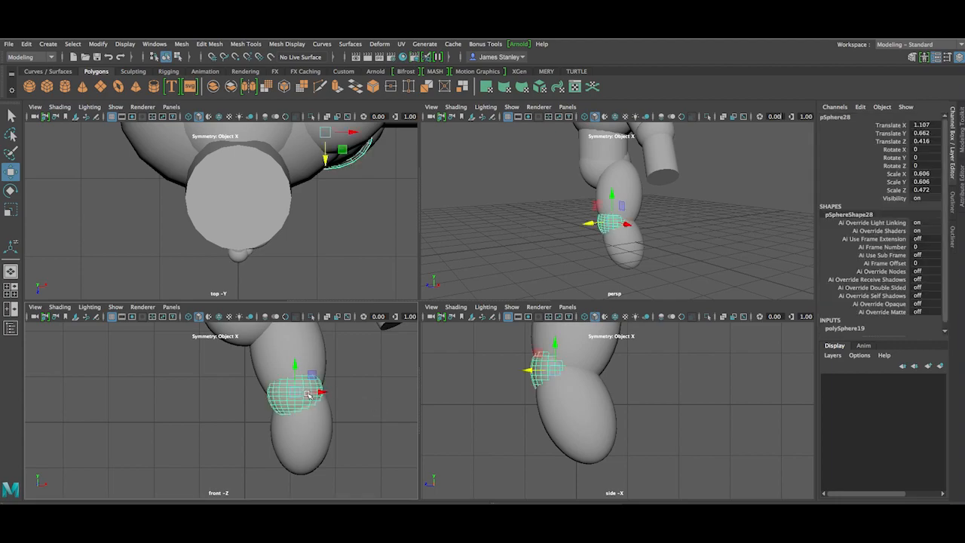
pyautogui.moveTo(315, 395); pyautogui.dragTo(317, 391)
pyautogui.press('e')
pyautogui.press('r')
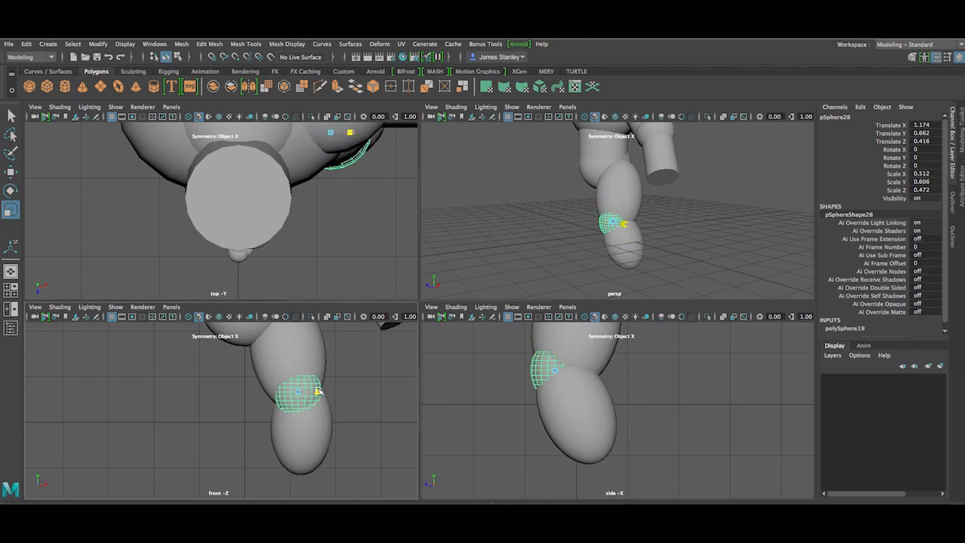
pyautogui.press('w')
pyautogui.click(376, 393)
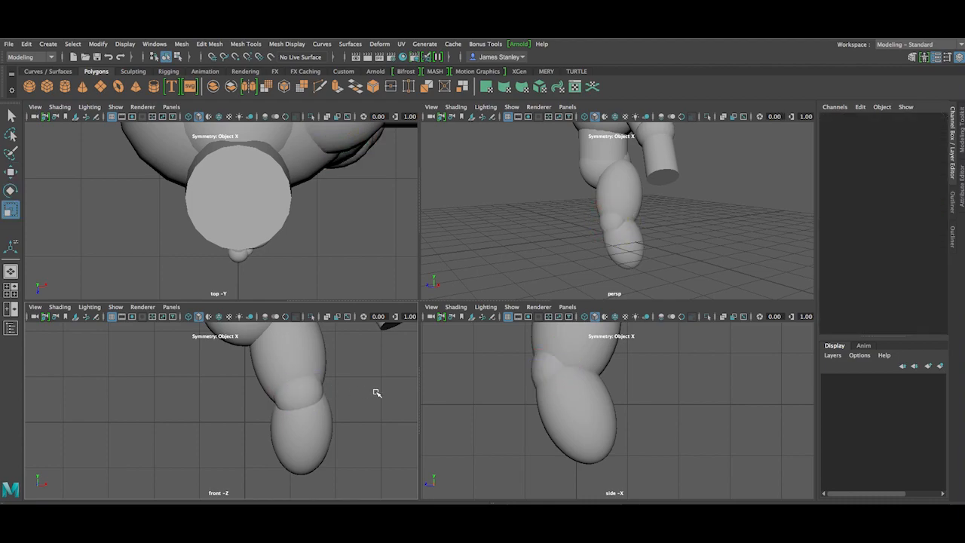
pyautogui.scroll(-2, 490, 392)
pyautogui.keyDown('alt'); pyautogui.moveTo(672, 249); pyautogui.dragTo(631, 257); pyautogui.keyUp('alt')
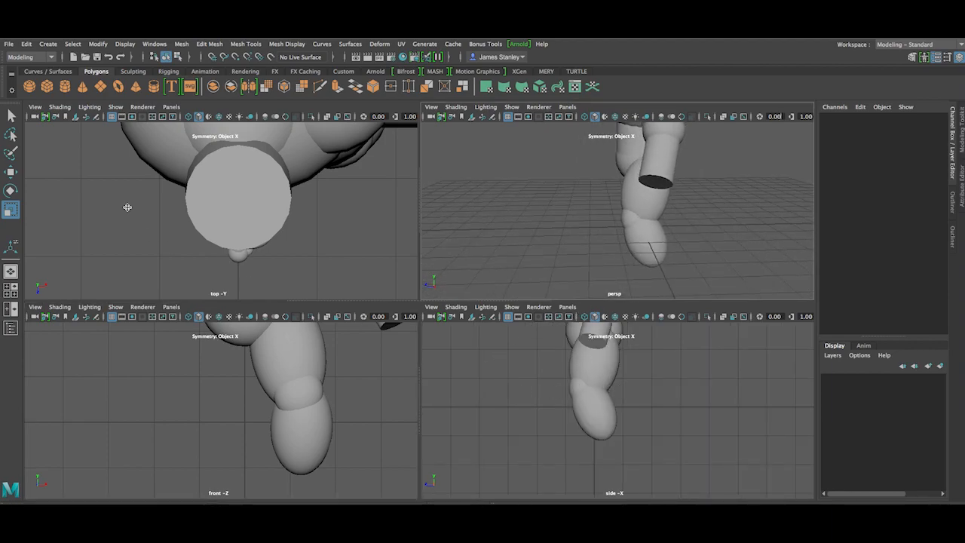
# Step: Try moving the knee sphere down below the lower leg in the side view, and undo the move
pyautogui.click(12, 115)
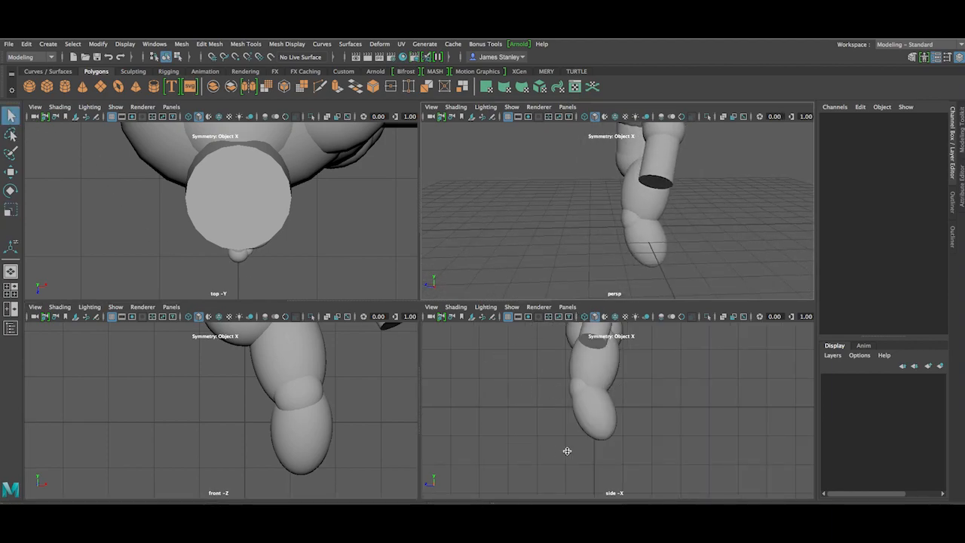
pyautogui.click(578, 387)
pyautogui.press('w')
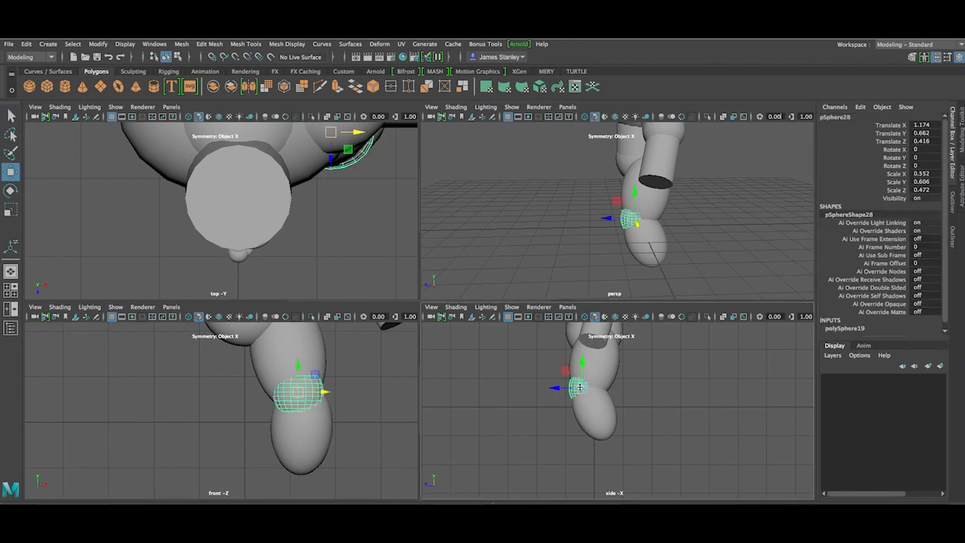
pyautogui.moveTo(568, 374); pyautogui.dragTo(569, 469)
pyautogui.keyDown('alt'); pyautogui.moveTo(596, 224); pyautogui.dragTo(628, 245); pyautogui.keyUp('alt')
pyautogui.hotkey('ctrl', 'z')
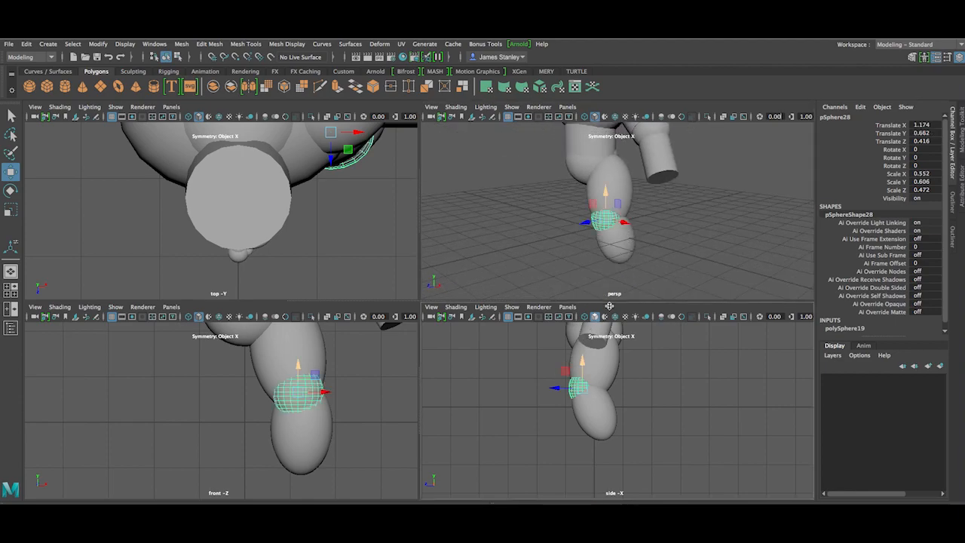
# Step: Duplicate the lower-leg sphere in place
pyautogui.press('Delete')
pyautogui.keyDown('alt'); pyautogui.moveTo(648, 219); pyautogui.dragTo(614, 215); pyautogui.keyUp('alt')
pyautogui.keyDown('alt'); pyautogui.moveTo(682, 223); pyautogui.dragTo(640, 210); pyautogui.keyUp('alt')
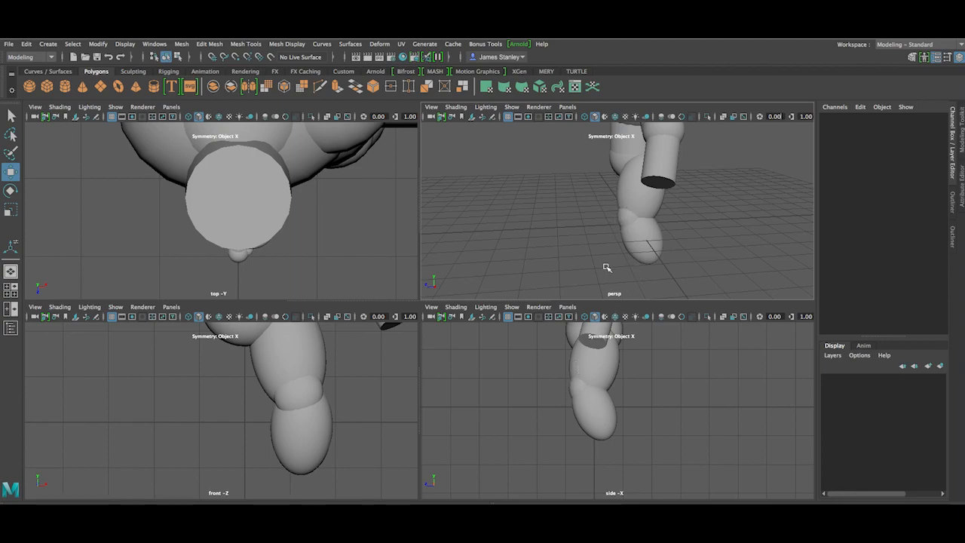
pyautogui.keyDown('alt'); pyautogui.moveTo(658, 252); pyautogui.dragTo(608, 353); pyautogui.keyUp('alt')
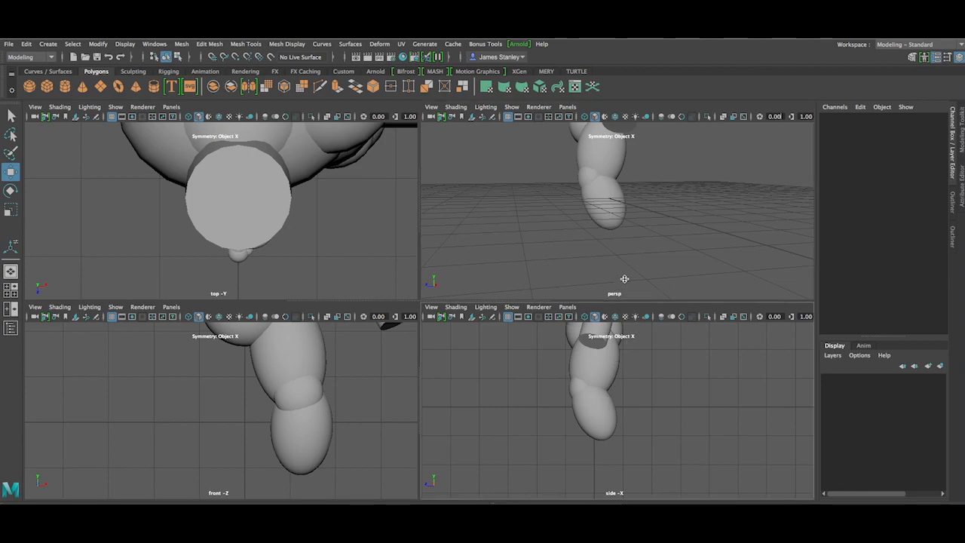
pyautogui.keyDown('alt'); pyautogui.moveTo(620, 279); pyautogui.dragTo(633, 254); pyautogui.keyUp('alt')
pyautogui.keyDown('alt'); pyautogui.moveTo(606, 414); pyautogui.dragTo(607, 411); pyautogui.keyUp('alt')
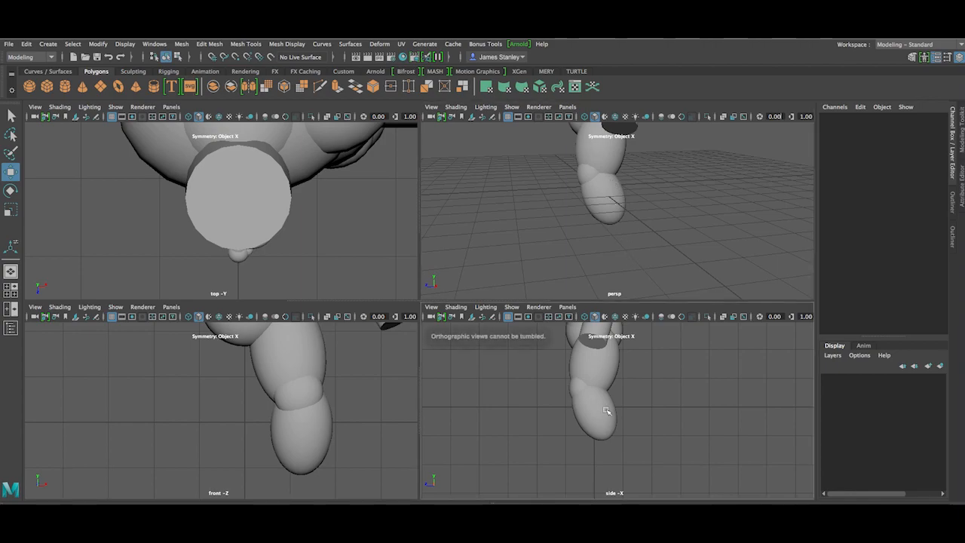
pyautogui.click(605, 408)
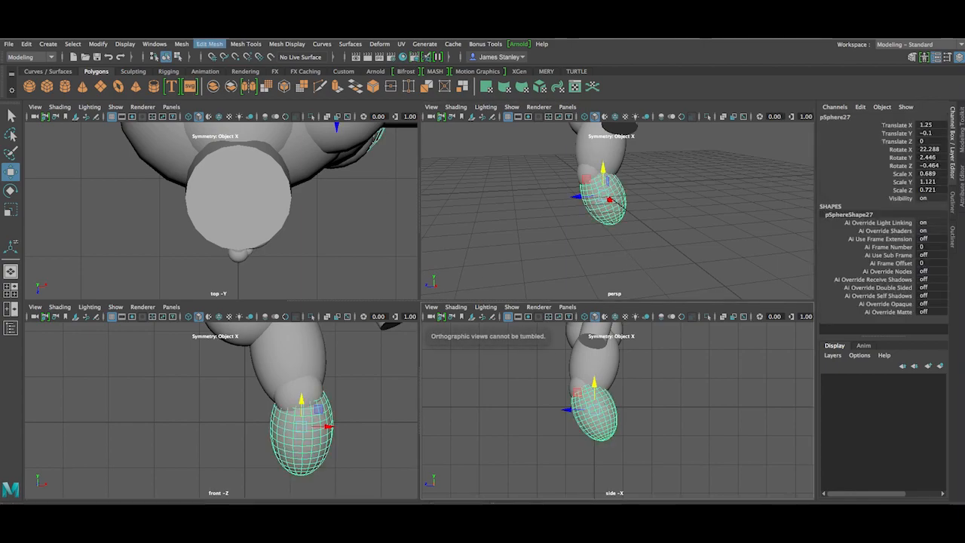
pyautogui.click(48, 44)
pyautogui.moveTo(61, 102)
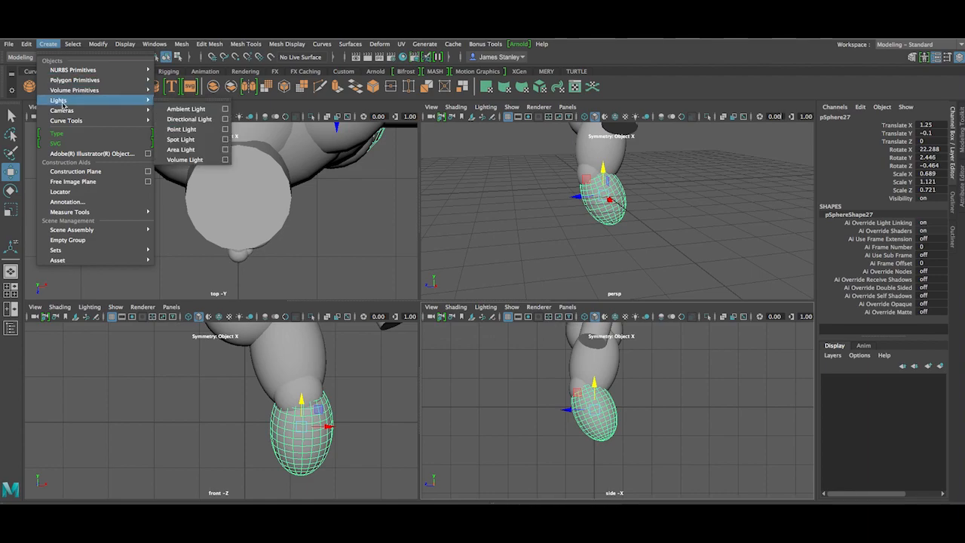
pyautogui.moveTo(27, 44)
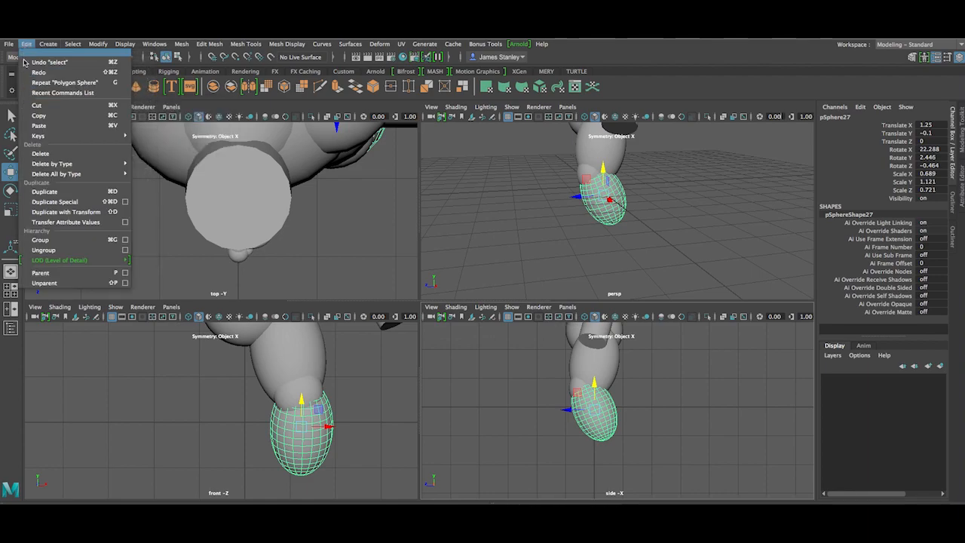
pyautogui.click(43, 192)
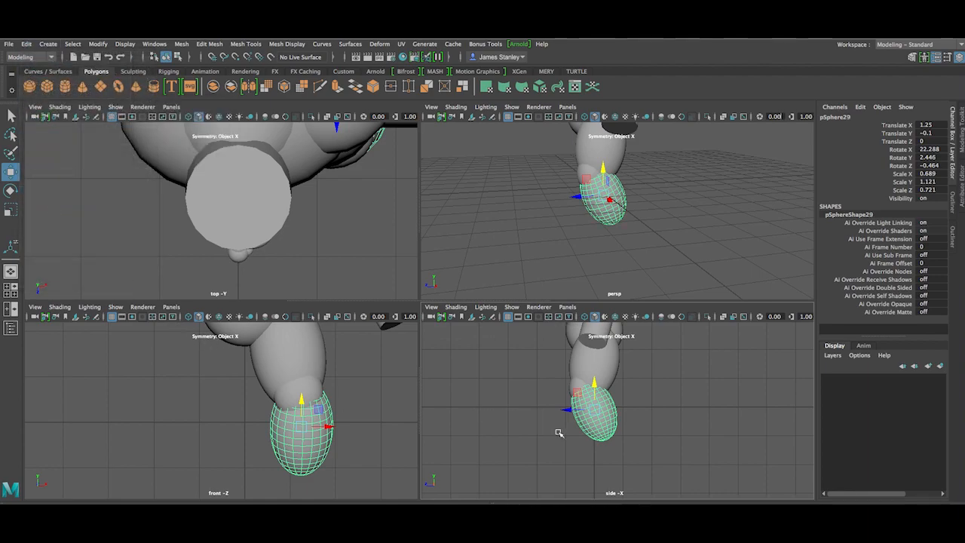
# Step: Scale the lower-leg copy to about 0.663 × 1.471 × 0.694 and move it down to about Y -0.472 and Z -0.053
pyautogui.press('r')
pyautogui.moveTo(596, 413); pyautogui.dragTo(591, 412)
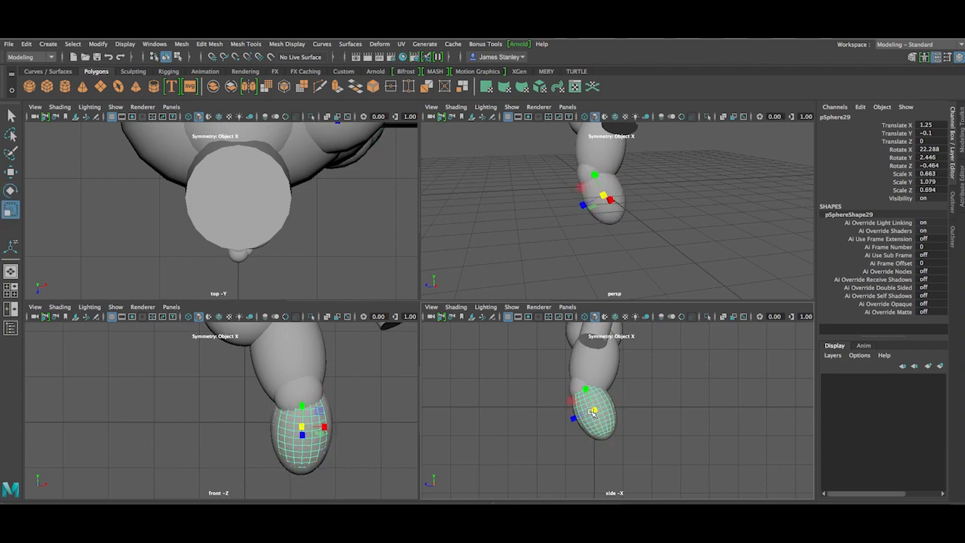
pyautogui.scroll(5, 631, 425)
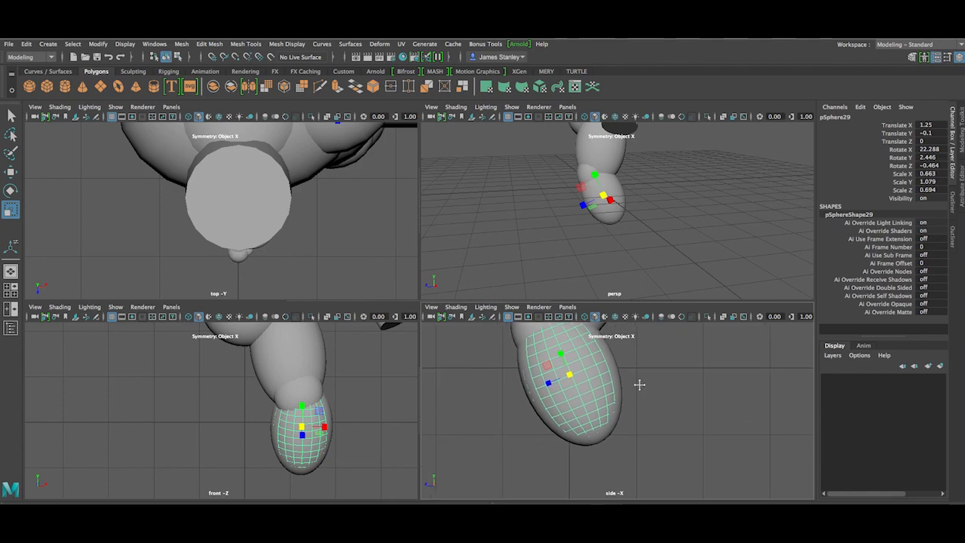
pyautogui.moveTo(560, 353); pyautogui.dragTo(573, 401)
pyautogui.press('w')
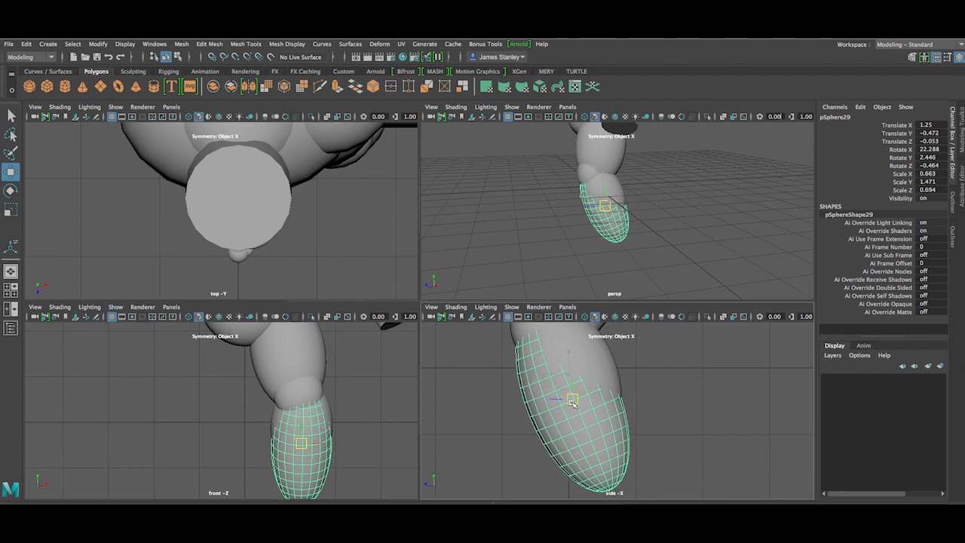
pyautogui.click(662, 424)
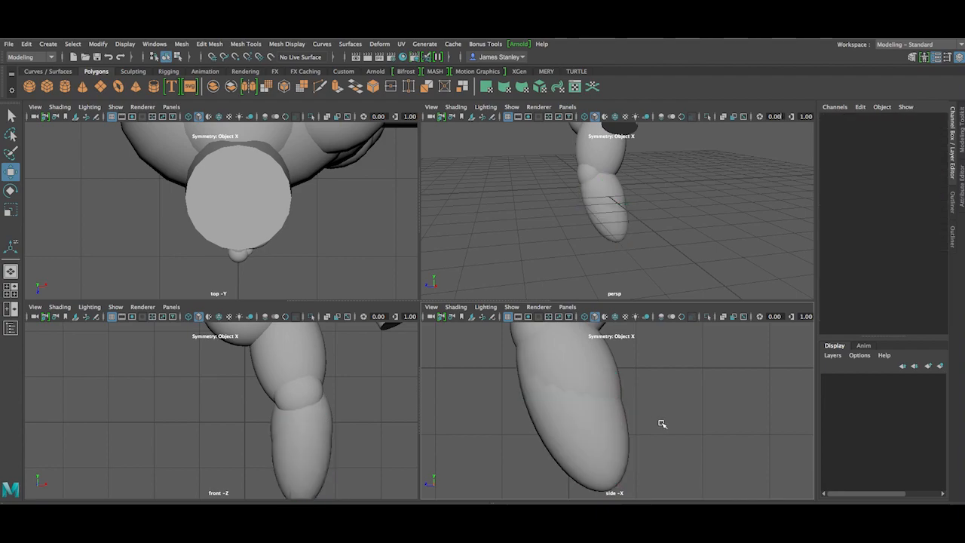
# Step: Shrink the lower-leg copy to about 0.635 × 1.409 × 0.664 and shift it to about Y -0.45 and Z -0.03
pyautogui.click(612, 435)
pyautogui.press('e')
pyautogui.press('r')
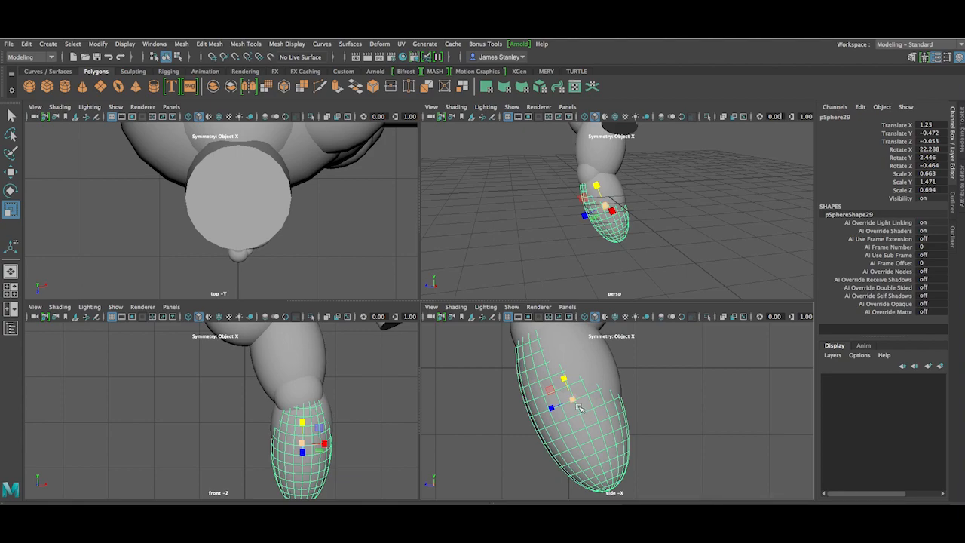
pyautogui.moveTo(573, 399); pyautogui.dragTo(570, 393)
pyautogui.press('w')
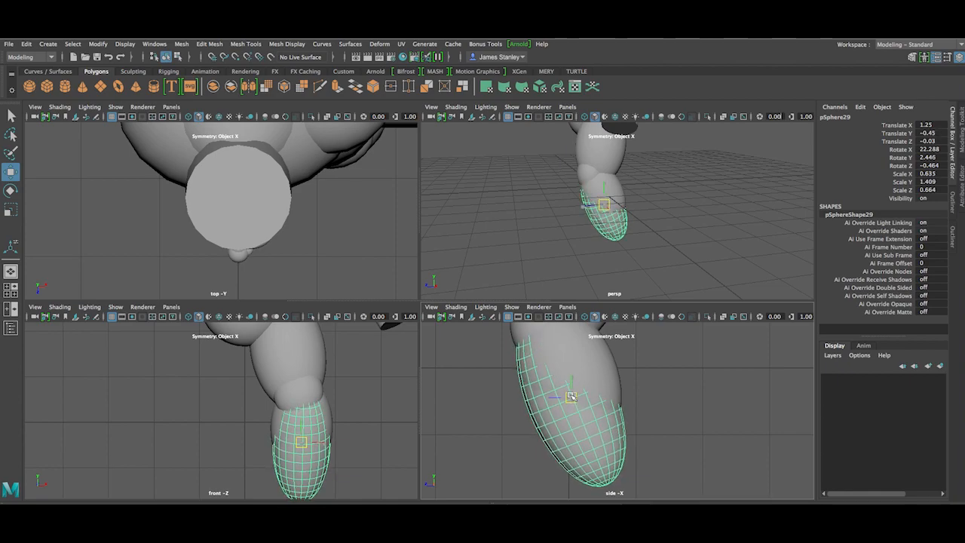
pyautogui.click(663, 399)
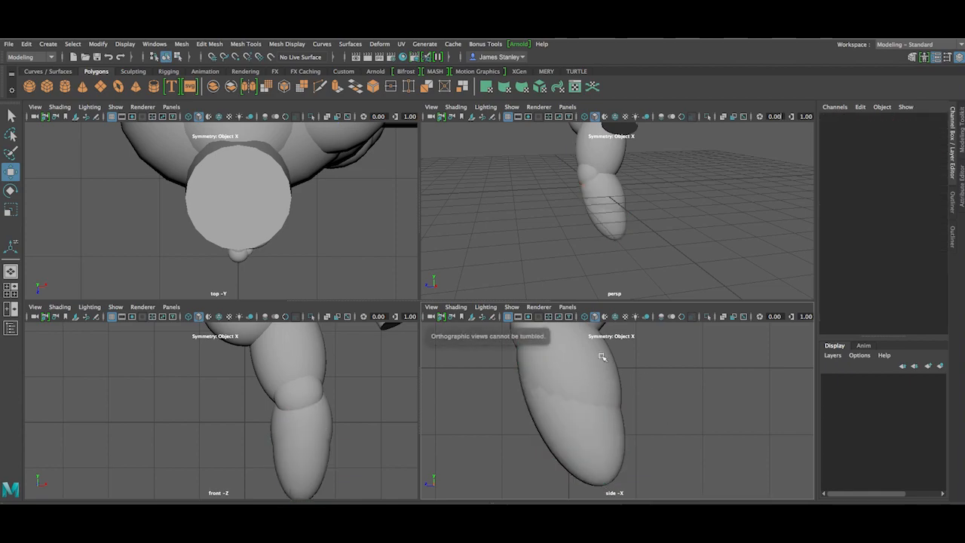
pyautogui.click(667, 221)
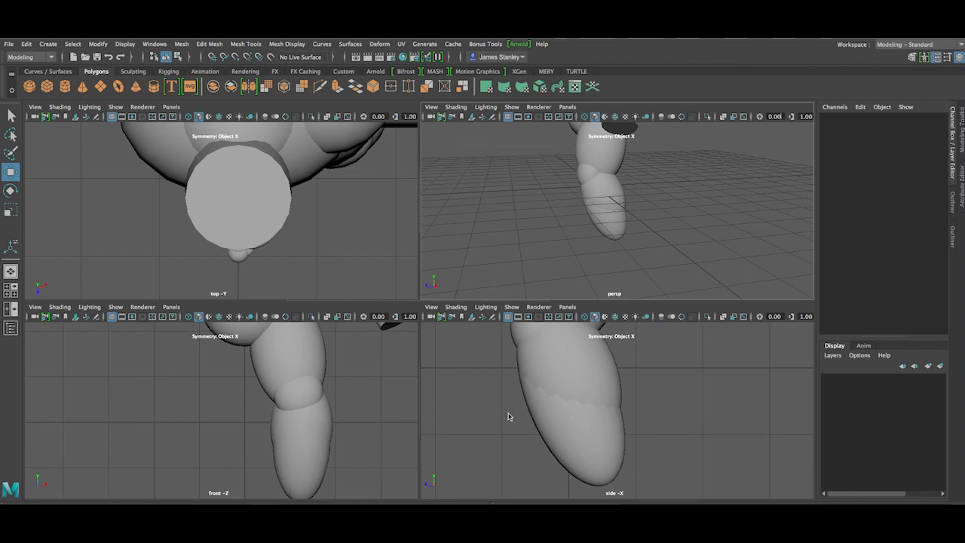
pyautogui.moveTo(646, 216)
pyautogui.keyDown('alt'); pyautogui.mouseDown()
pyautogui.moveTo(614, 228)
pyautogui.moveTo(499, 209)
pyautogui.moveTo(618, 228)
pyautogui.moveTo(656, 214)
pyautogui.mouseUp(); pyautogui.keyUp('alt')
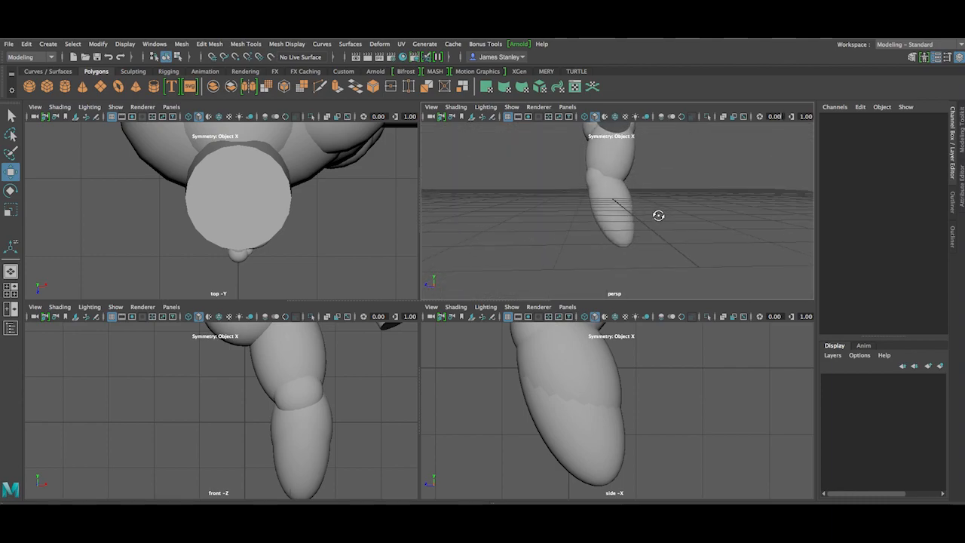
# Step: Flatten the lower-leg copy to about 0.566 in Z and tilt it to about 27.656 degrees in X
pyautogui.click(595, 450)
pyautogui.press('e')
pyautogui.press('r')
pyautogui.moveTo(550, 408)
pyautogui.mouseDown()
pyautogui.moveTo(563, 403)
pyautogui.moveTo(553, 408)
pyautogui.mouseUp()
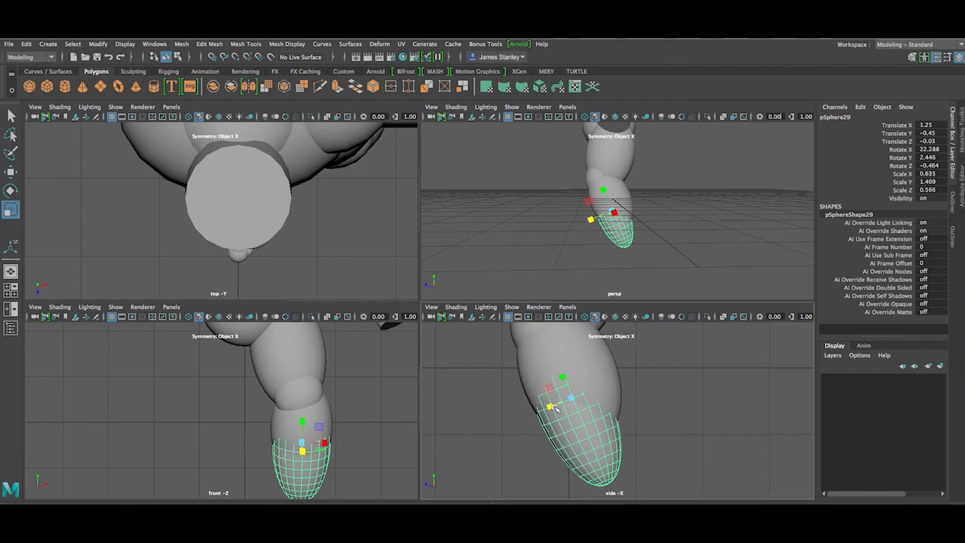
pyautogui.press('e')
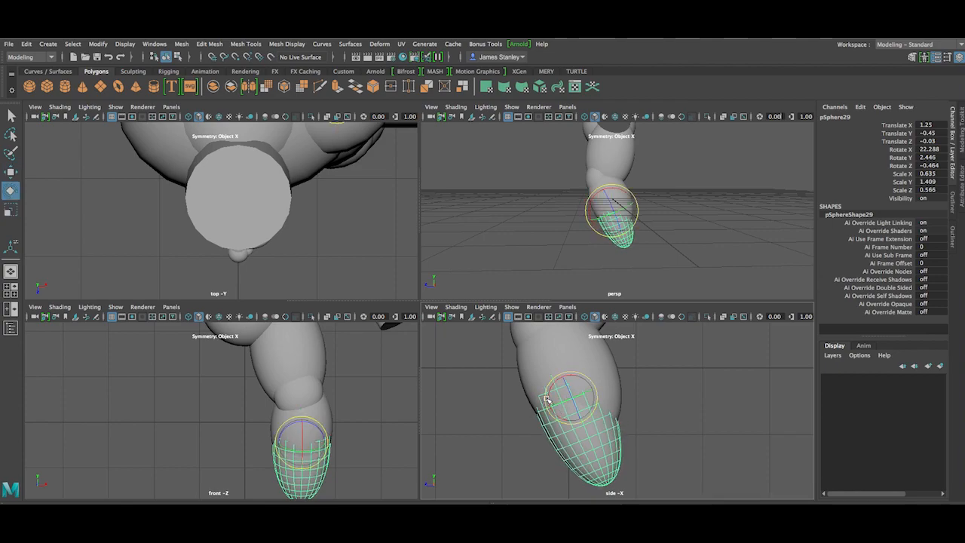
pyautogui.moveTo(543, 397); pyautogui.dragTo(531, 397)
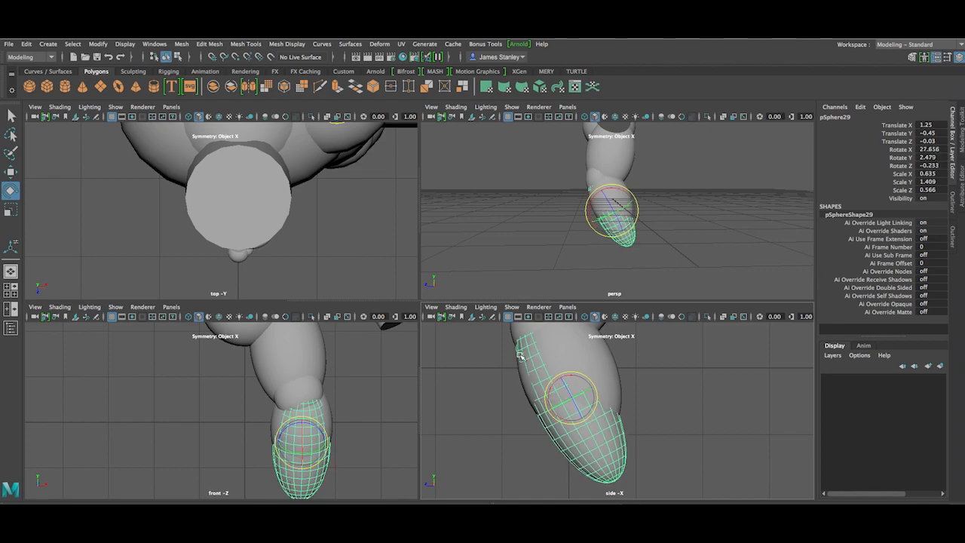
pyautogui.click(525, 431)
# Step: Lower the tilted lower-leg copy slightly to about Y -0.488
pyautogui.click(581, 429)
pyautogui.press('r')
pyautogui.moveTo(573, 381); pyautogui.dragTo(573, 384)
pyautogui.click(495, 444)
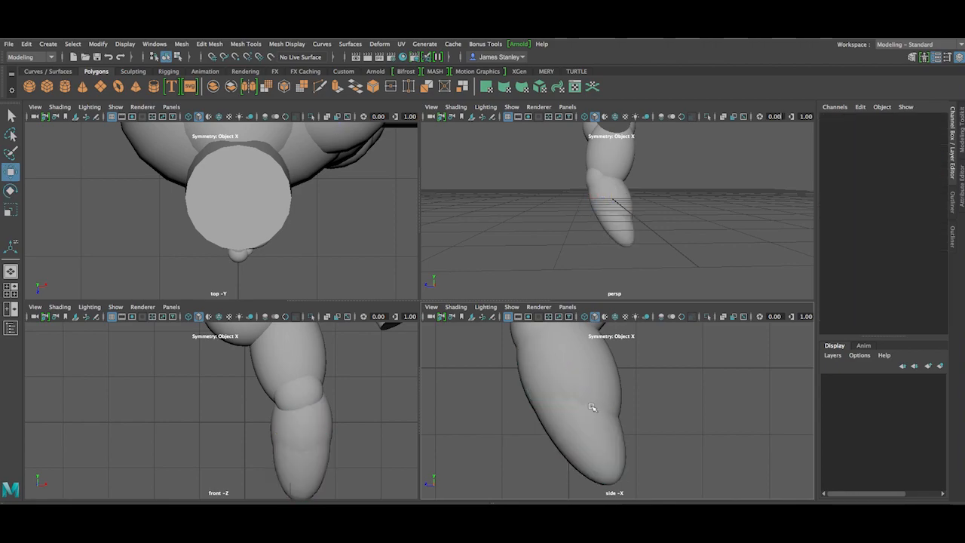
pyautogui.keyDown('alt'); pyautogui.moveTo(645, 412); pyautogui.dragTo(600, 413); pyautogui.keyUp('alt')
pyautogui.keyDown('alt'); pyautogui.moveTo(674, 218); pyautogui.dragTo(711, 217); pyautogui.keyUp('alt')
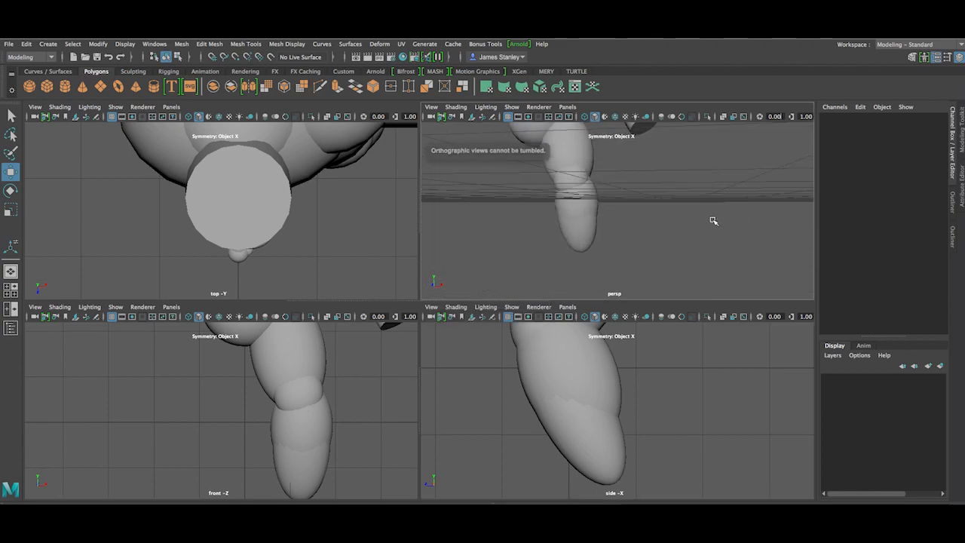
# Step: Shift the lower-leg copy outward to about X 1.295 and forward to about Z -0.008
pyautogui.click(318, 470)
pyautogui.click(330, 445)
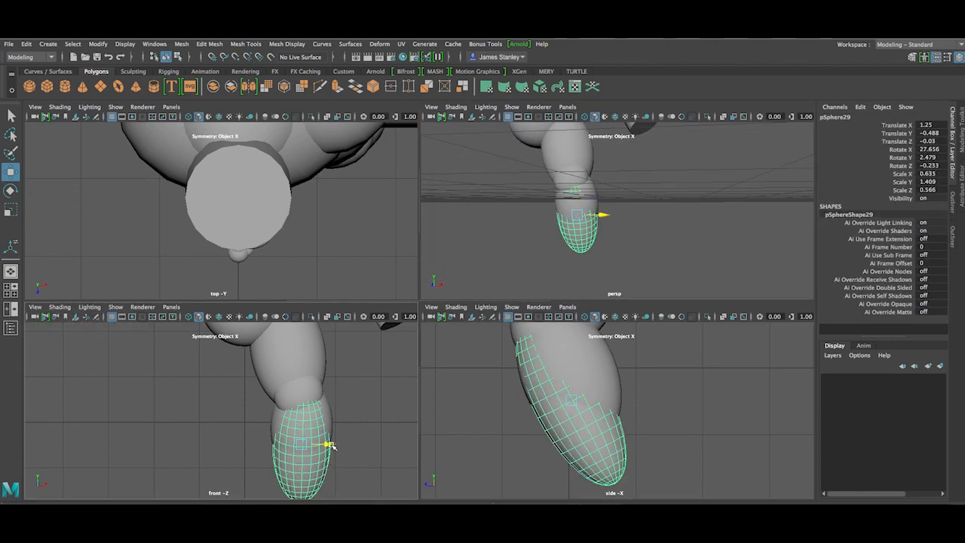
pyautogui.moveTo(330, 445); pyautogui.dragTo(334, 445)
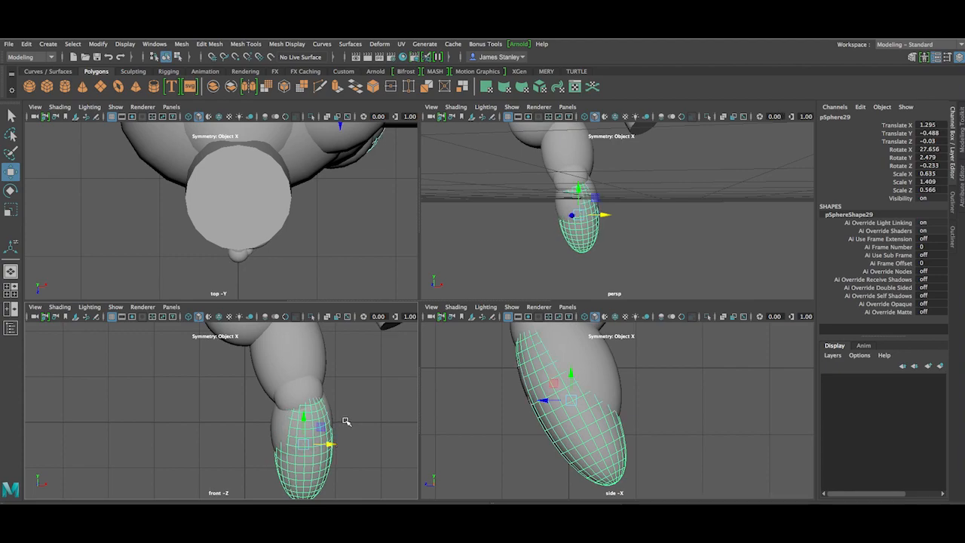
pyautogui.click(349, 414)
pyautogui.click(324, 434)
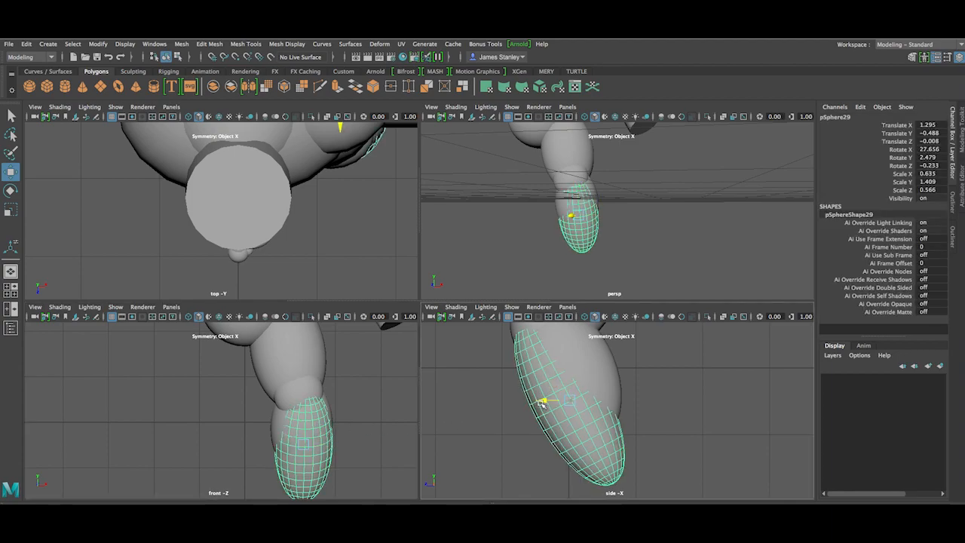
pyautogui.click(366, 412)
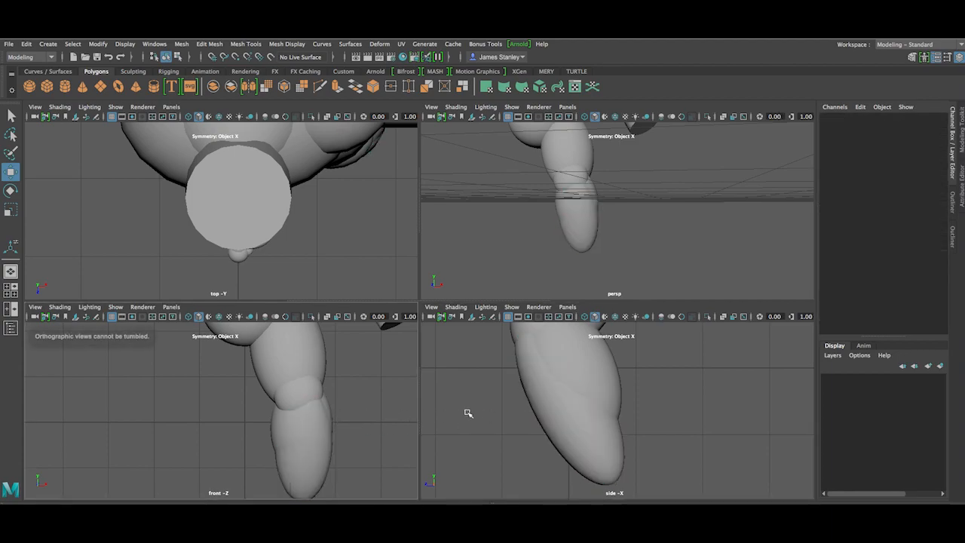
# Step: Examine the proportions of the leg, forearm and whole figure in the perspective view
pyautogui.keyDown('alt'); pyautogui.moveTo(534, 215); pyautogui.dragTo(621, 183); pyautogui.keyUp('alt')
pyautogui.scroll(-2, 637, 172)
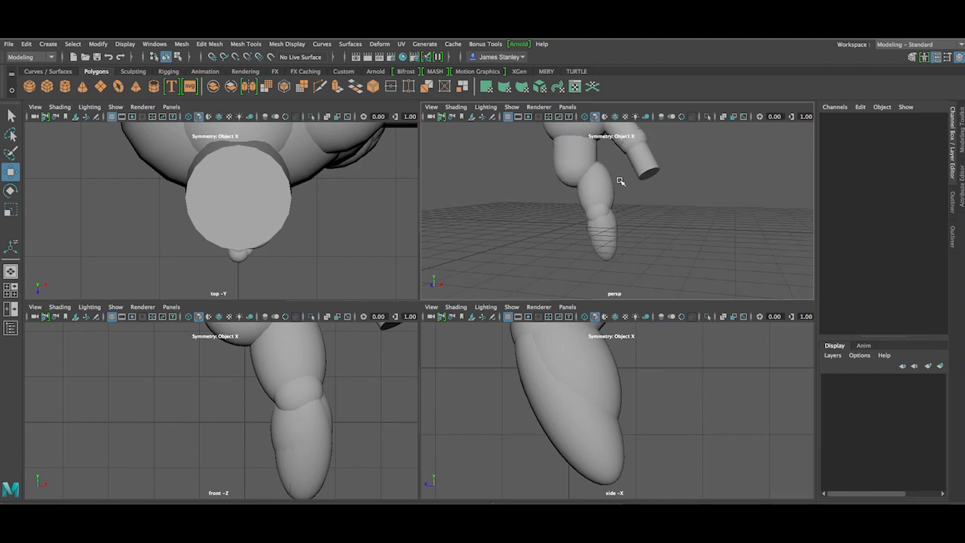
pyautogui.scroll(6, 619, 181)
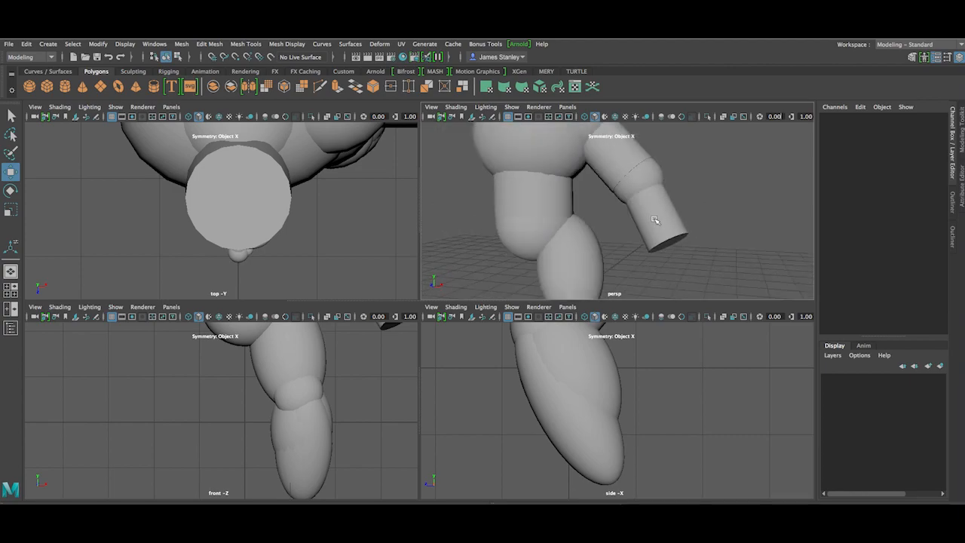
pyautogui.scroll(-3, 654, 220)
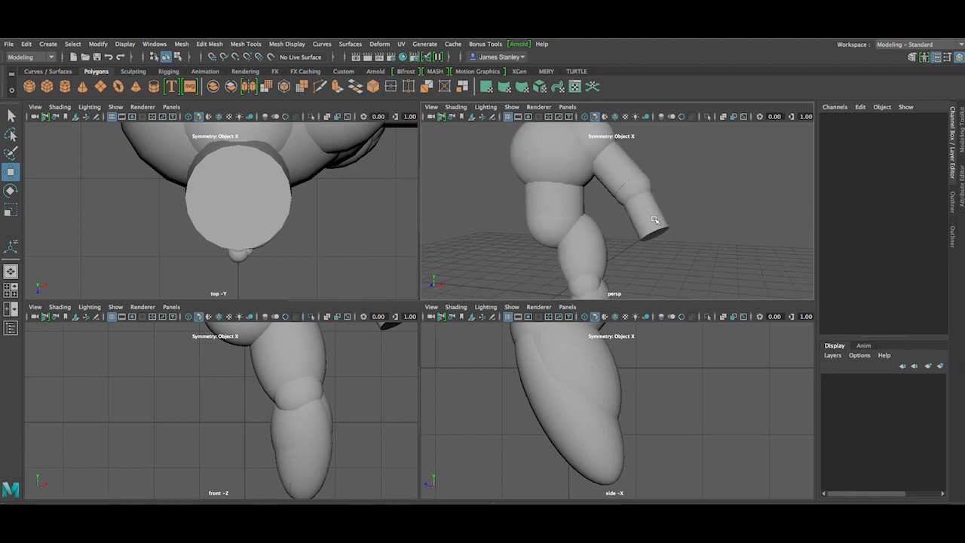
pyautogui.click(655, 219)
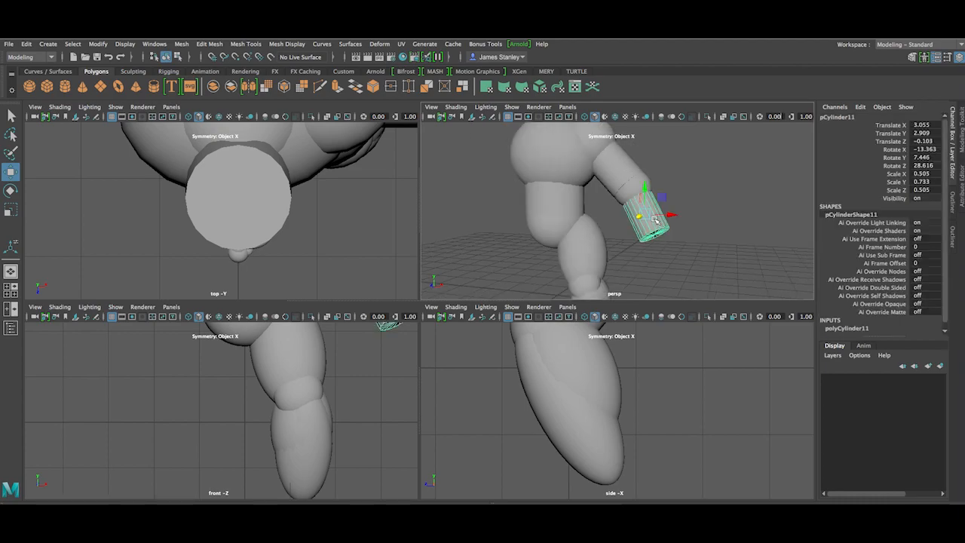
pyautogui.click(616, 243)
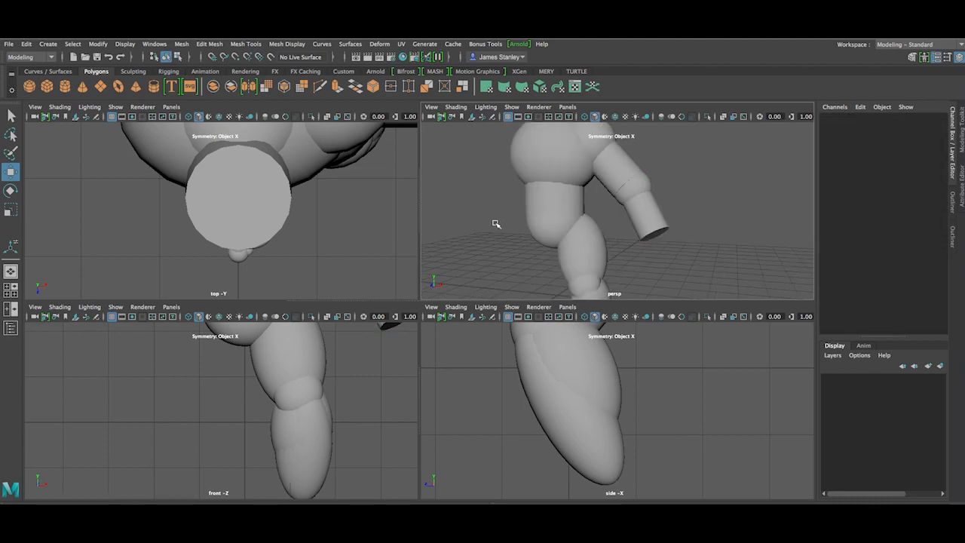
pyautogui.scroll(-5, 522, 271)
pyautogui.moveTo(642, 234)
pyautogui.keyDown('alt'); pyautogui.mouseDown()
pyautogui.moveTo(571, 241)
pyautogui.moveTo(603, 211)
pyautogui.moveTo(685, 234)
pyautogui.moveTo(687, 252)
pyautogui.moveTo(631, 221)
pyautogui.moveTo(640, 226)
pyautogui.moveTo(659, 181)
pyautogui.moveTo(624, 216)
pyautogui.moveTo(680, 231)
pyautogui.moveTo(653, 226)
pyautogui.mouseUp(); pyautogui.keyUp('alt')
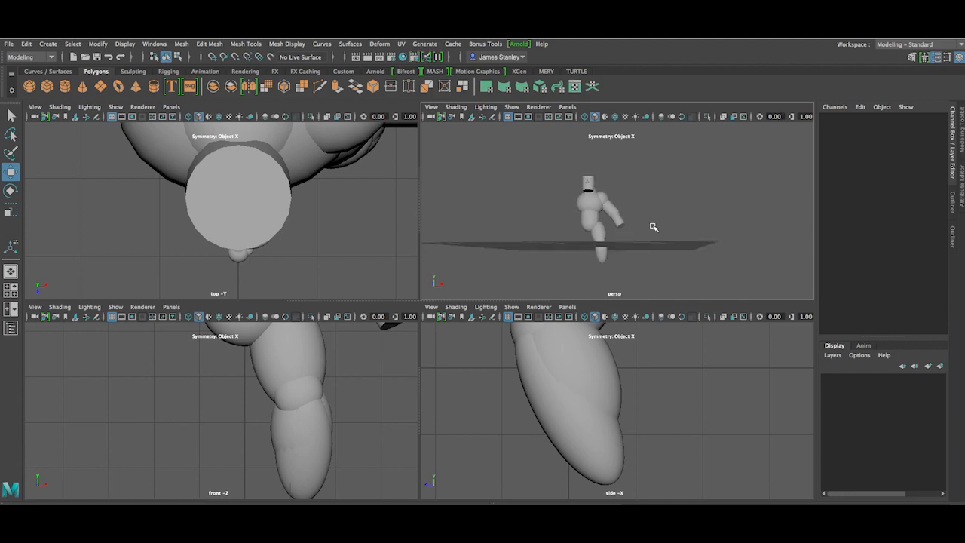
# Step: Select all parts of the figure and move them aside along X, taking the knee sphere to about X -28.79
pyautogui.click(11, 115)
pyautogui.moveTo(541, 151); pyautogui.dragTo(657, 300)
pyautogui.press('w')
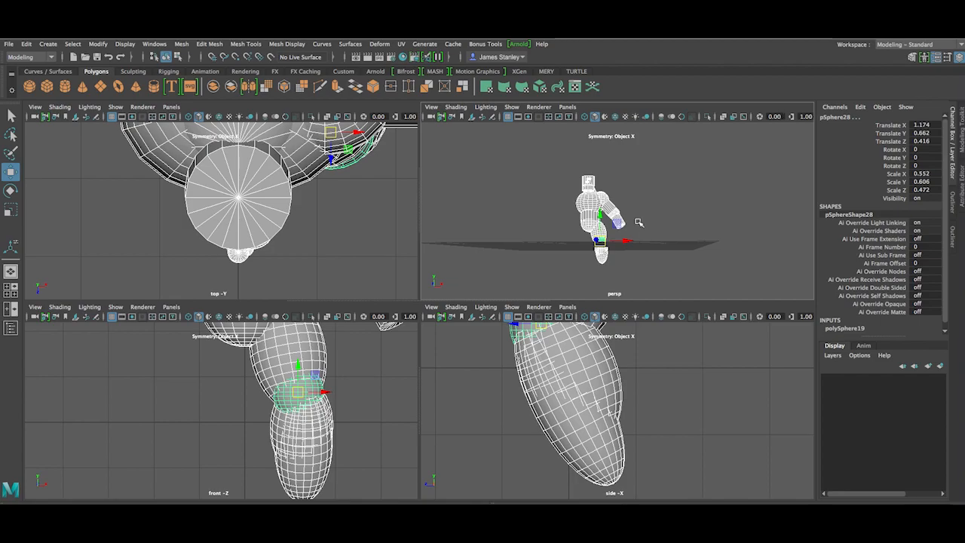
pyautogui.moveTo(624, 241); pyautogui.dragTo(368, 238)
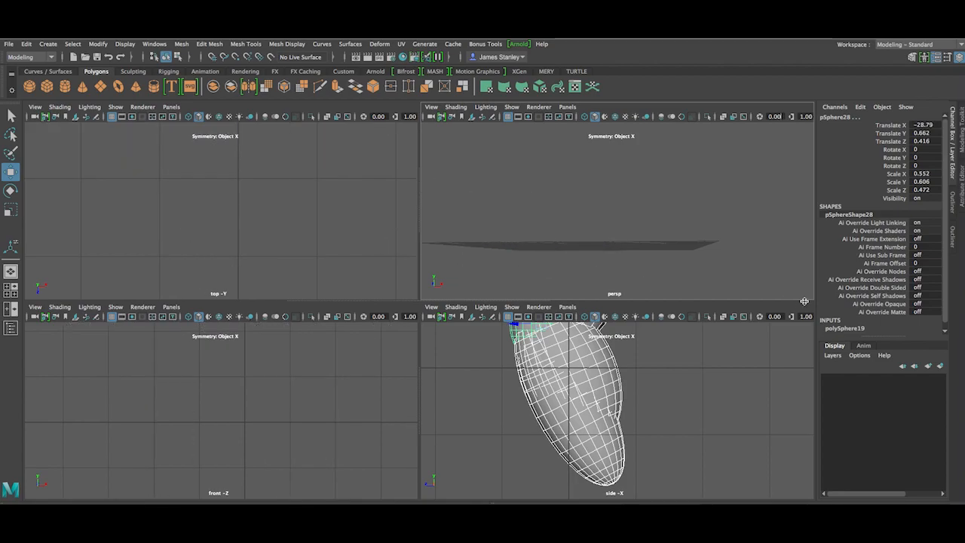
# Step: Show all hidden objects in the scene and raise Hulkgroup along Y until the figure's feet stand on the grid
pyautogui.click(951, 238)
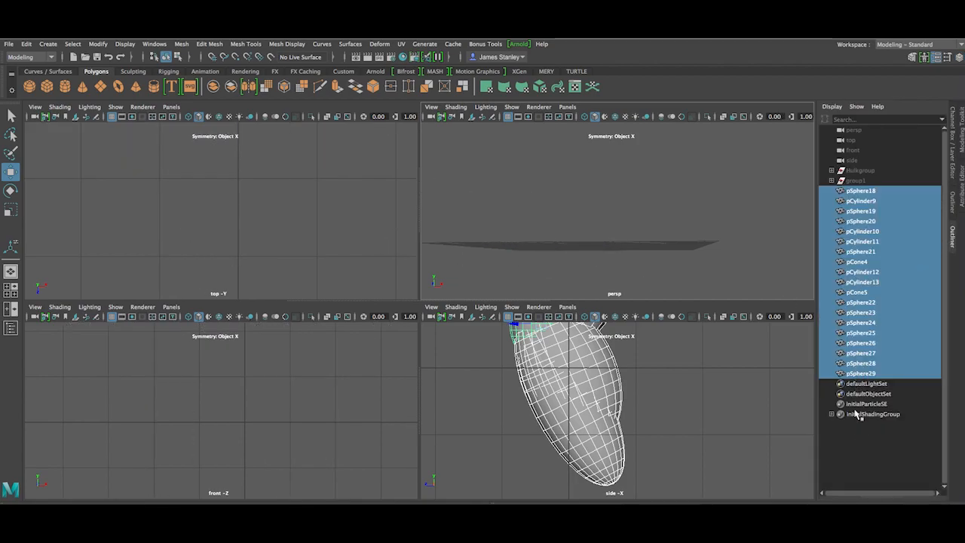
pyautogui.click(862, 440)
pyautogui.click(851, 171)
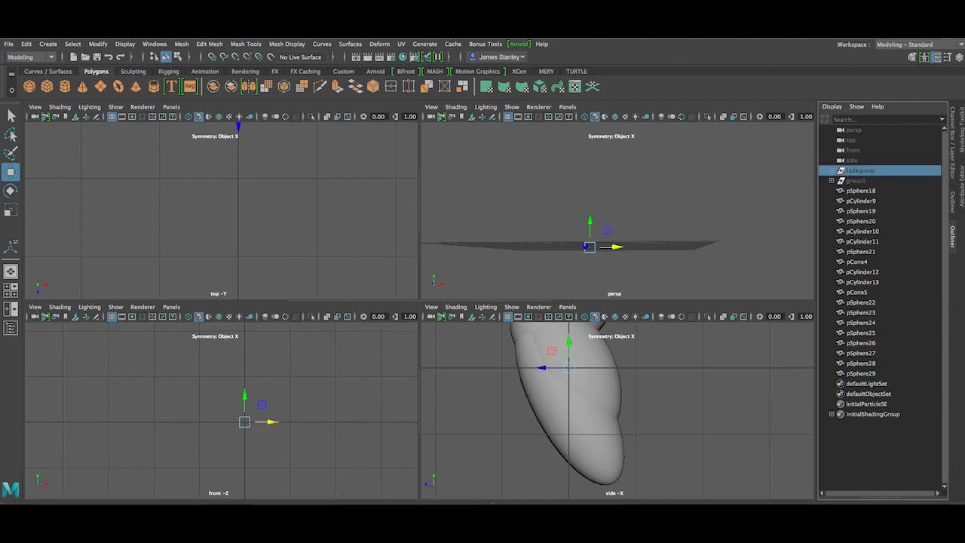
pyautogui.click(49, 44)
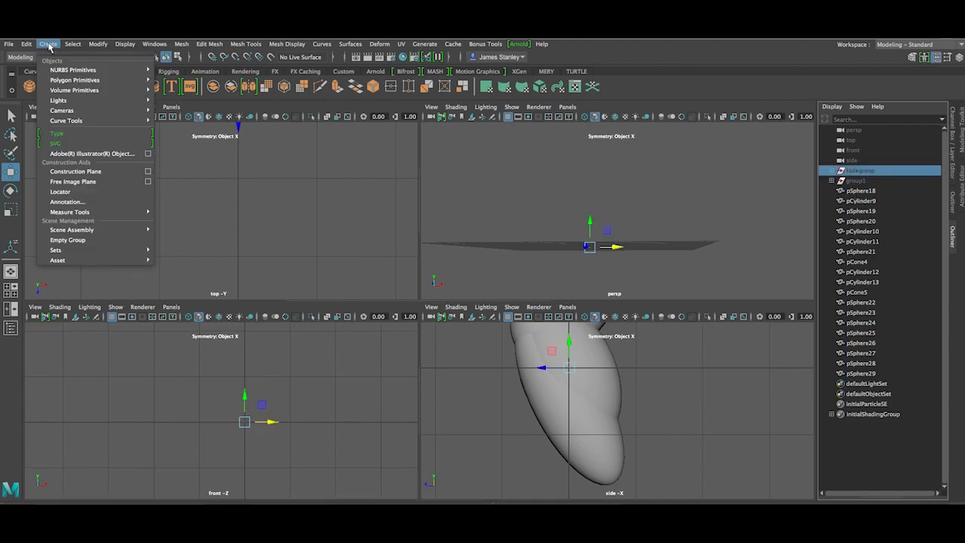
pyautogui.moveTo(74, 47)
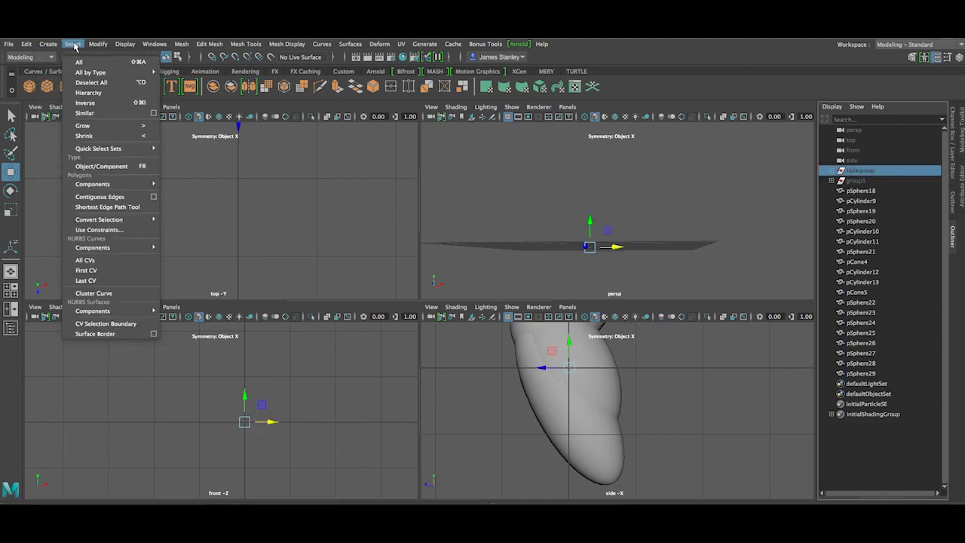
pyautogui.moveTo(127, 47)
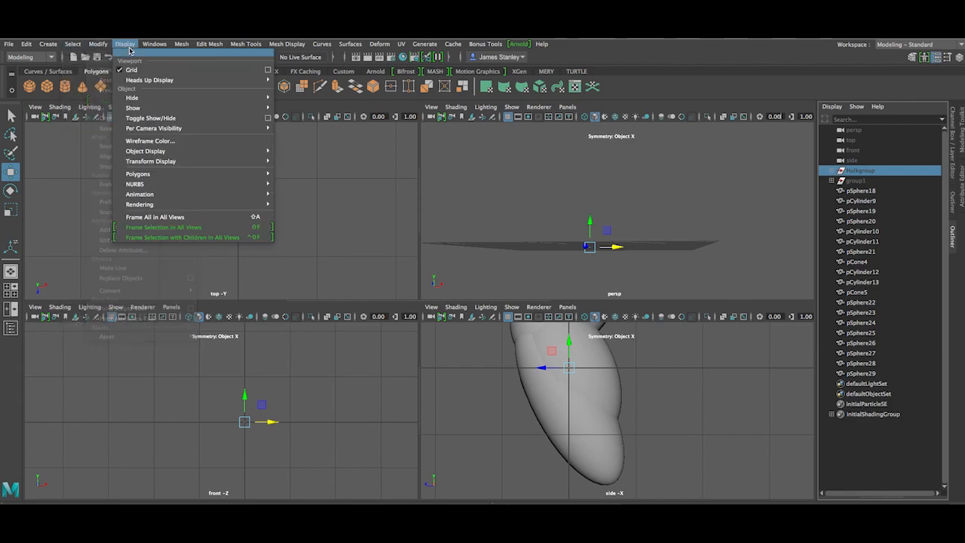
pyautogui.moveTo(226, 108)
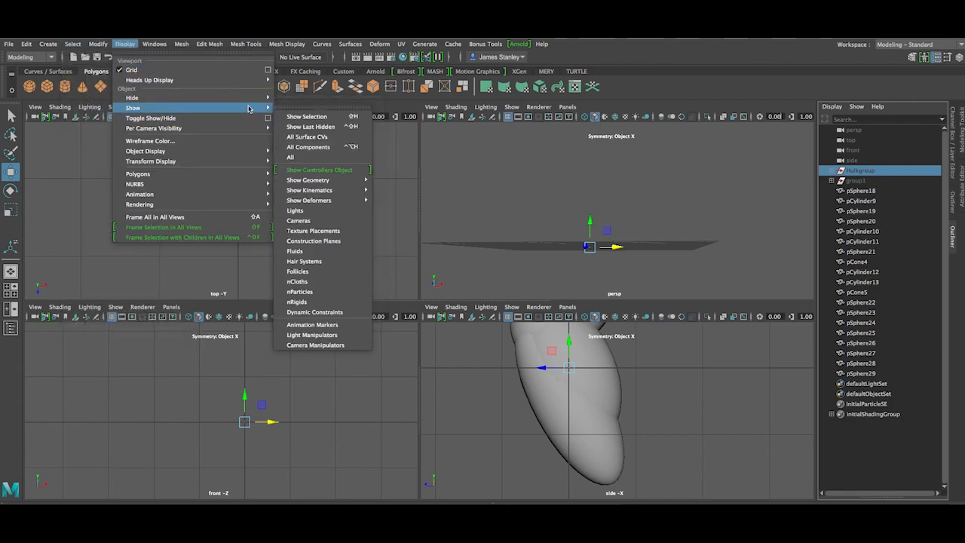
pyautogui.click(308, 157)
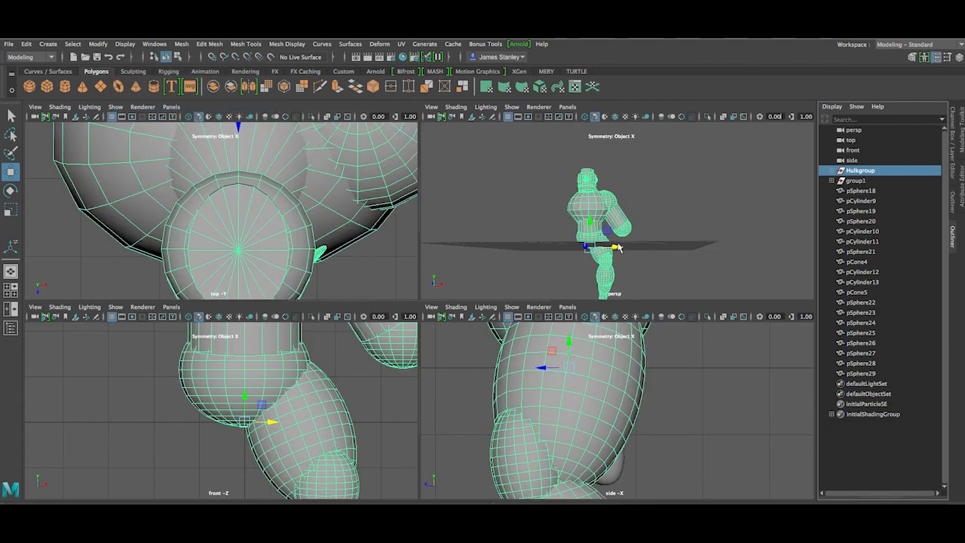
pyautogui.moveTo(587, 219); pyautogui.dragTo(589, 161)
pyautogui.click(638, 214)
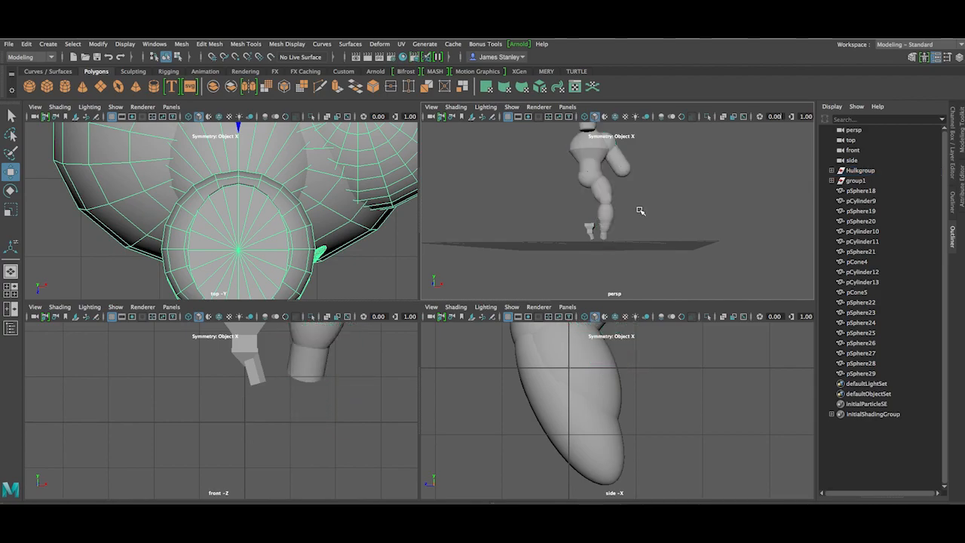
# Step: Hide all the parts of the small figure set aside beside the Hulk, pSphere18 through pSphere29
pyautogui.keyDown('alt'); pyautogui.moveTo(673, 209); pyautogui.dragTo(558, 206); pyautogui.keyUp('alt')
pyautogui.moveTo(455, 128); pyautogui.dragTo(544, 233)
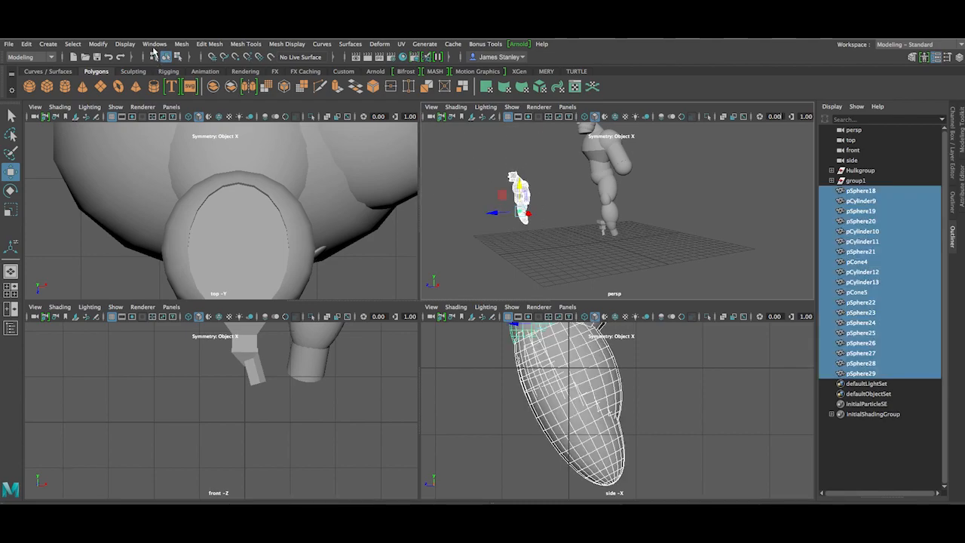
pyautogui.click(125, 43)
pyautogui.moveTo(129, 109)
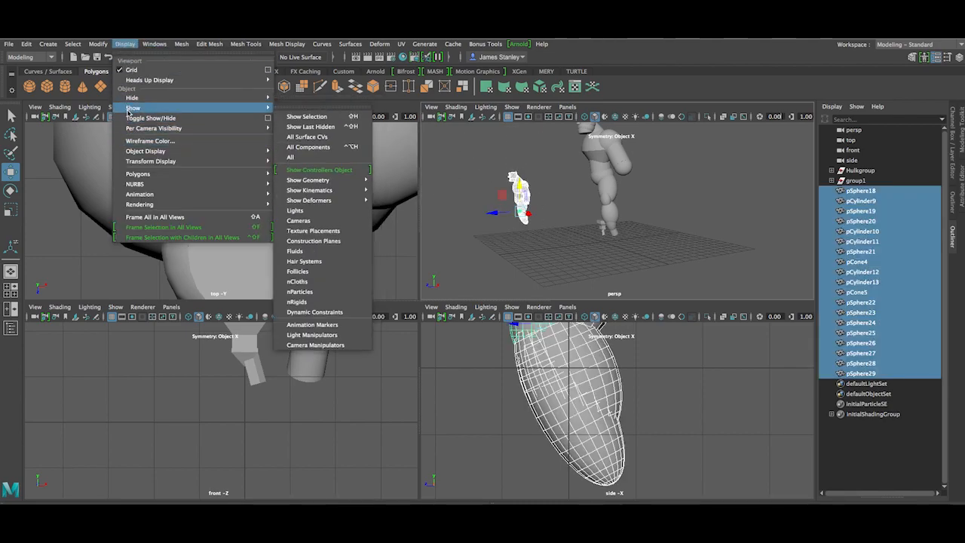
pyautogui.moveTo(249, 98)
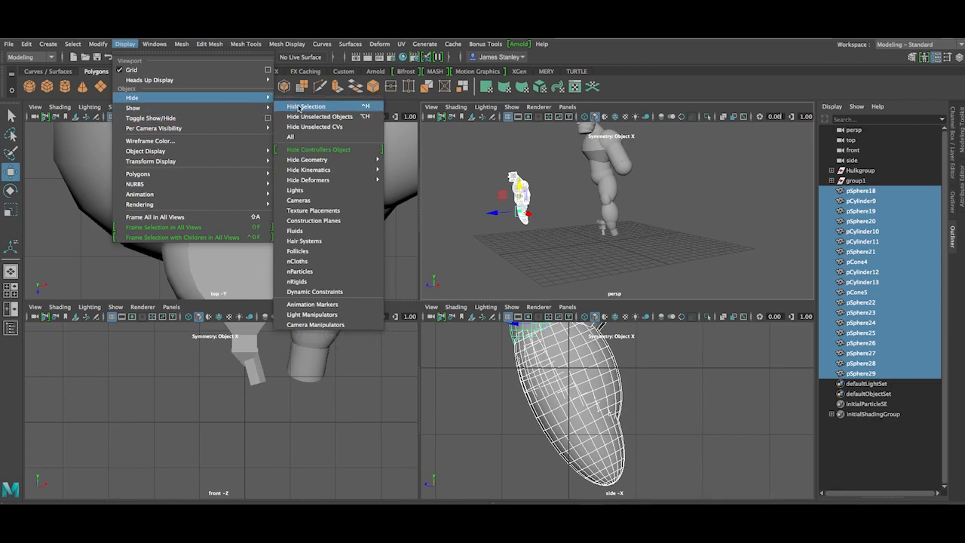
pyautogui.click(299, 108)
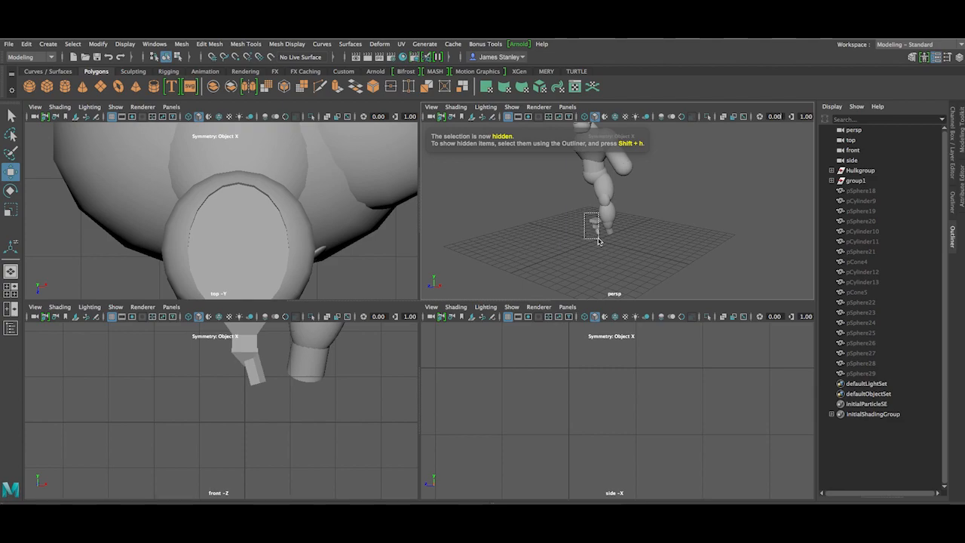
# Step: Lower the small blocky model beside the Hulk's foot until it is clear of the leg
pyautogui.click(598, 239)
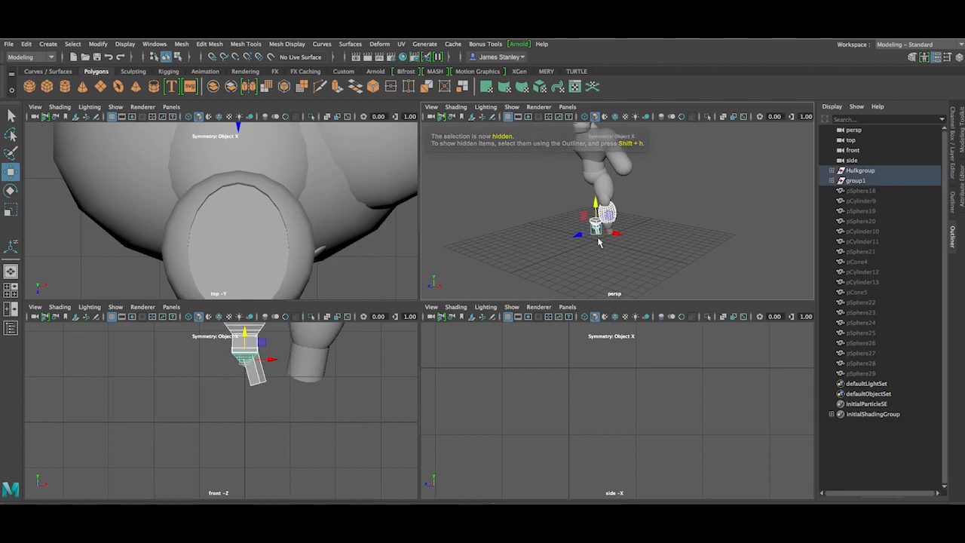
pyautogui.click(246, 425)
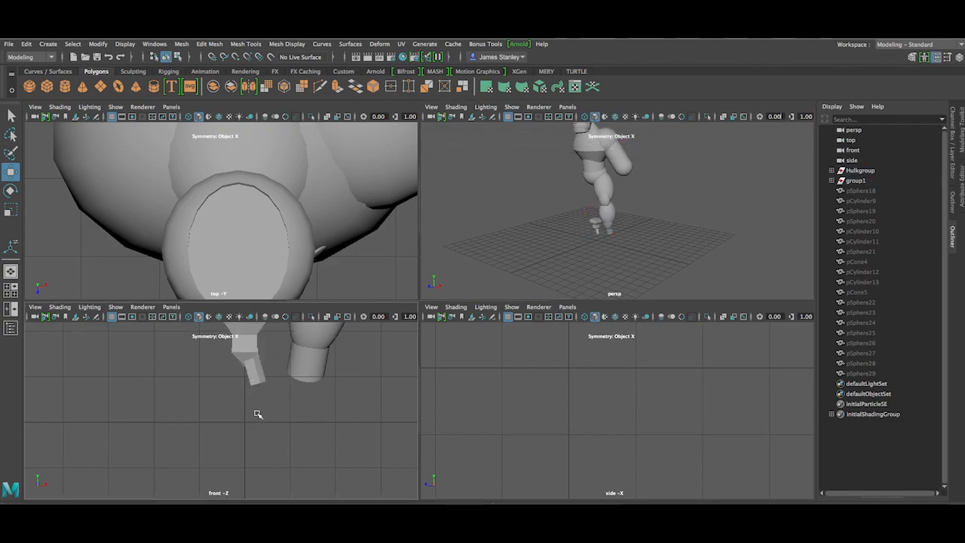
pyautogui.moveTo(264, 411); pyautogui.dragTo(256, 437)
pyautogui.click(572, 235)
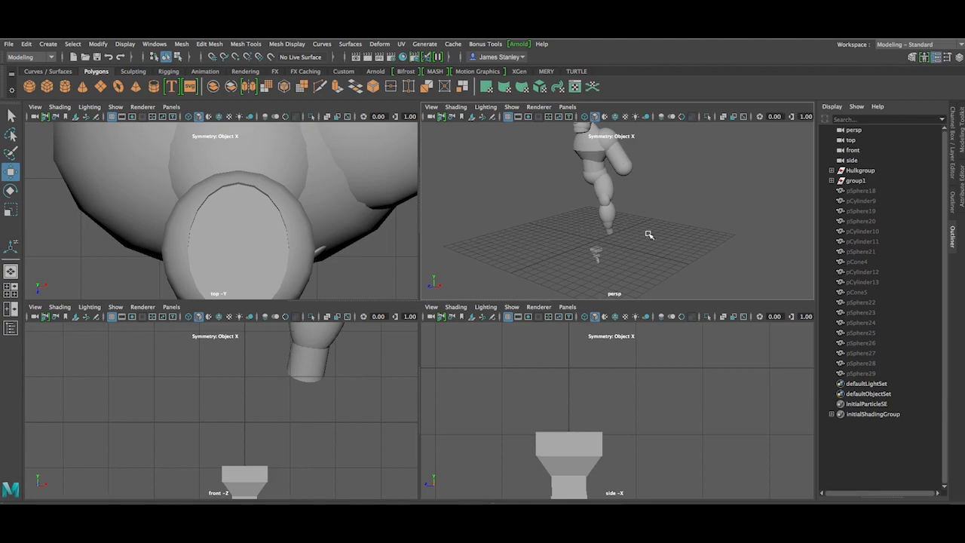
# Step: Try moving the cylinder at the Hulk's ankle
pyautogui.keyDown('alt'); pyautogui.moveTo(637, 234); pyautogui.dragTo(596, 222); pyautogui.keyUp('alt')
pyautogui.scroll(6, 599, 216)
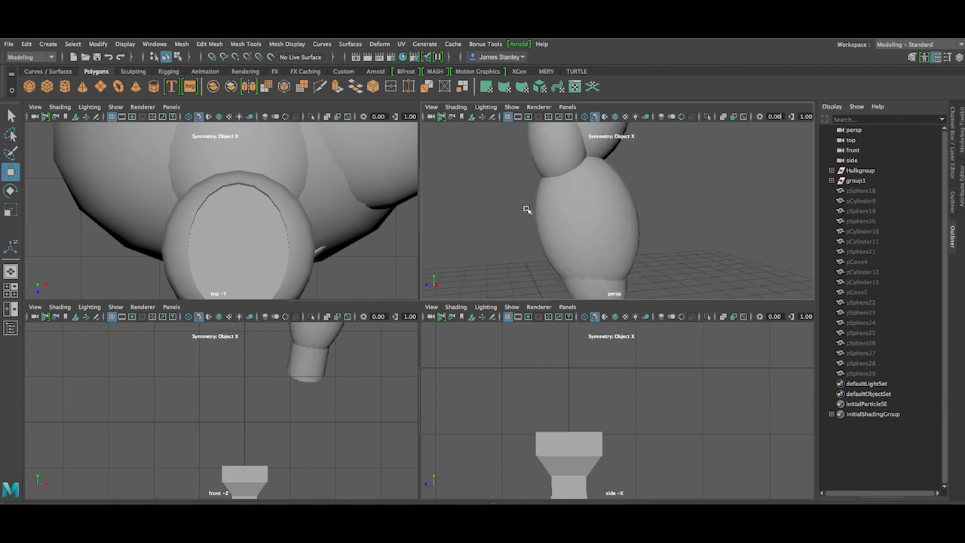
pyautogui.keyDown('alt'); pyautogui.moveTo(607, 187); pyautogui.dragTo(603, 218); pyautogui.keyUp('alt')
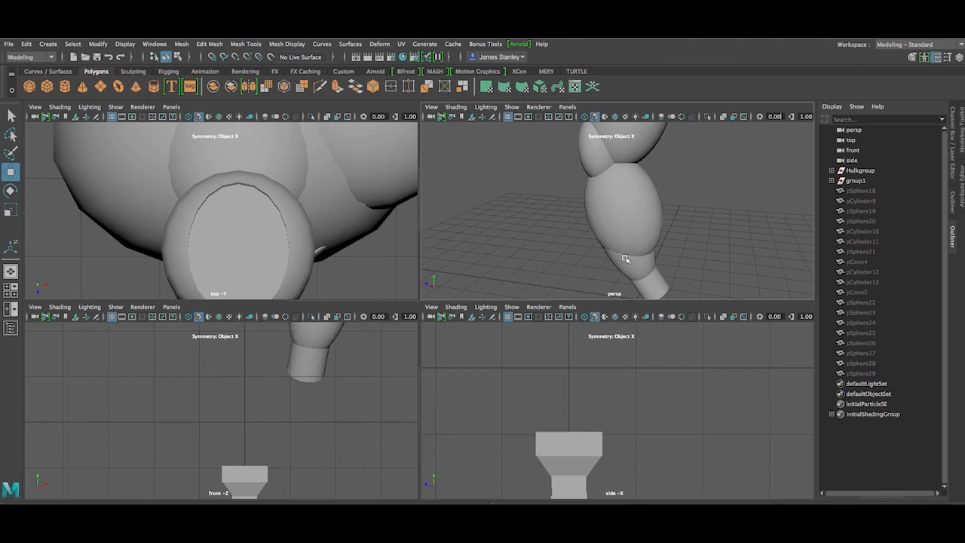
pyautogui.keyDown('alt'); pyautogui.moveTo(679, 276); pyautogui.dragTo(679, 251); pyautogui.keyUp('alt')
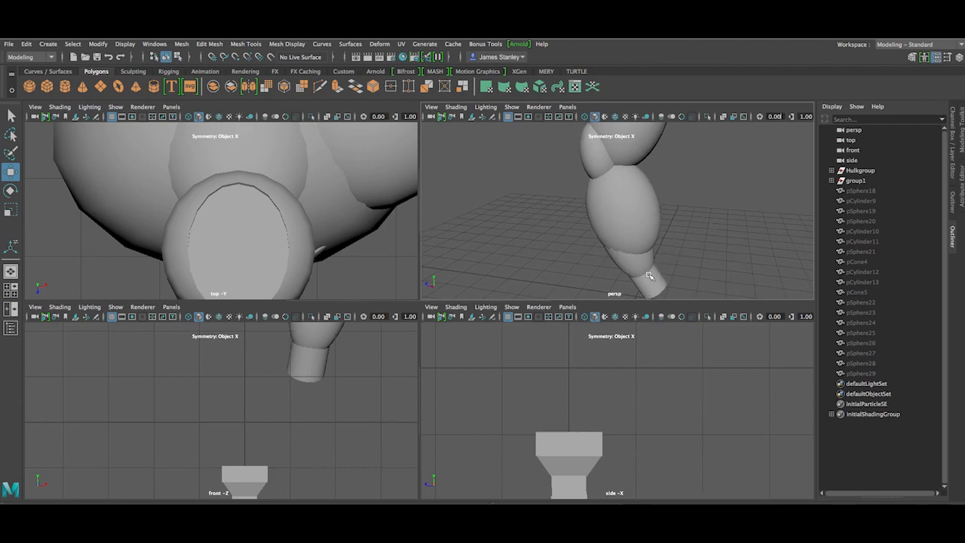
pyautogui.click(647, 283)
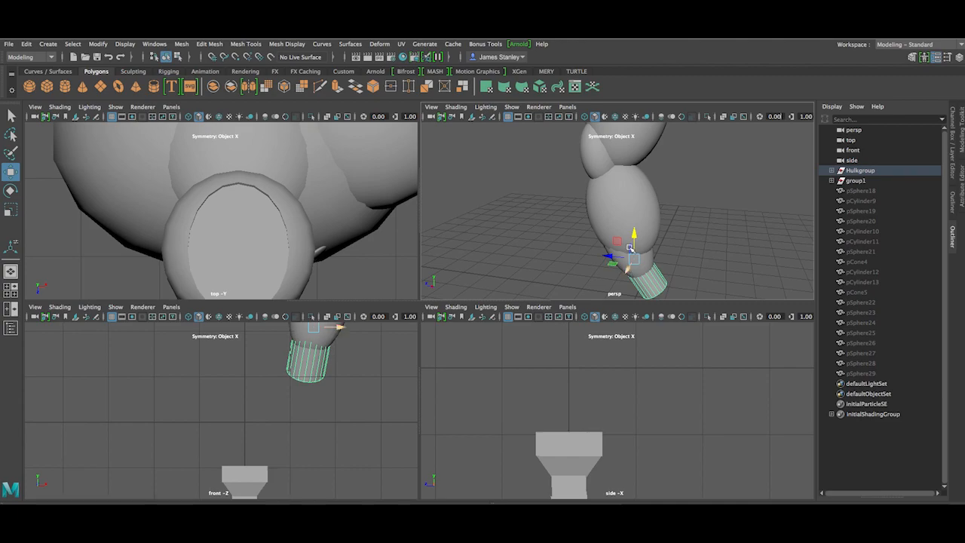
pyautogui.moveTo(632, 262)
pyautogui.mouseDown()
pyautogui.moveTo(684, 260)
pyautogui.moveTo(631, 273)
pyautogui.mouseUp()
pyautogui.hotkey('ctrl', 'z')
# Step: Try repositioning and scaling the ear pieces on the side of the Hulk's head
pyautogui.keyDown('alt'); pyautogui.moveTo(689, 261); pyautogui.dragTo(588, 246); pyautogui.keyUp('alt')
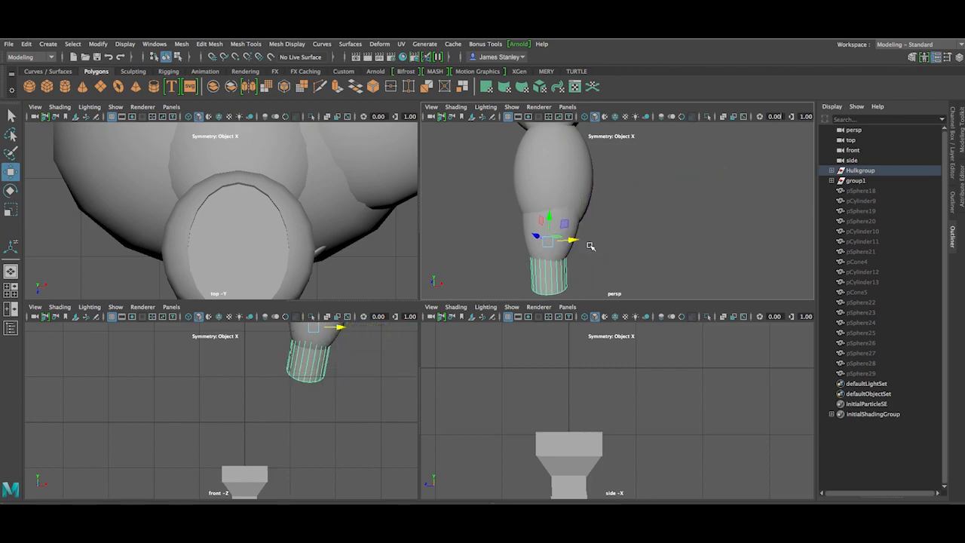
pyautogui.keyDown('alt'); pyautogui.moveTo(634, 225); pyautogui.dragTo(743, 276, button='right'); pyautogui.keyUp('alt')
pyautogui.keyDown('alt'); pyautogui.moveTo(743, 248); pyautogui.dragTo(716, 244); pyautogui.keyUp('alt')
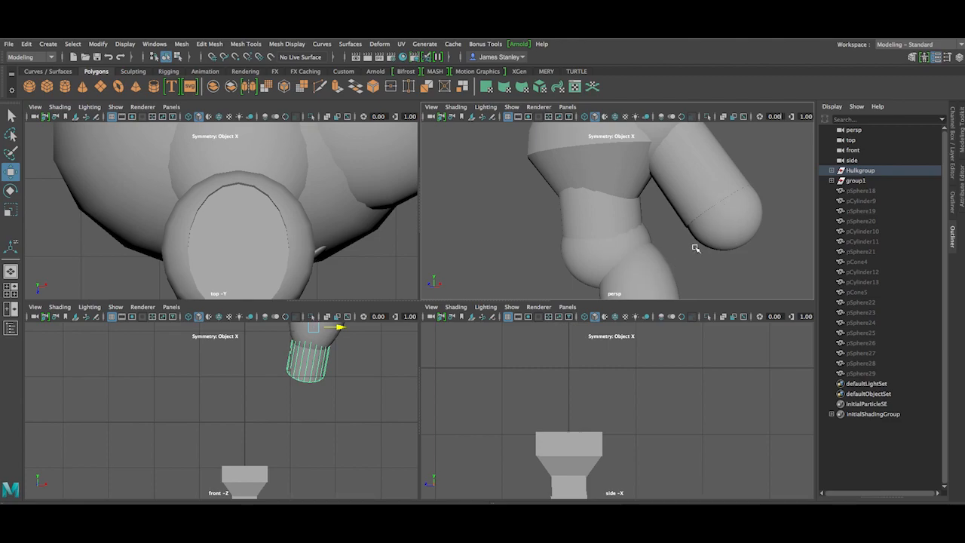
pyautogui.keyDown('alt'); pyautogui.moveTo(660, 189); pyautogui.dragTo(639, 218); pyautogui.keyUp('alt')
pyautogui.keyDown('alt'); pyautogui.moveTo(722, 186); pyautogui.dragTo(680, 236); pyautogui.keyUp('alt')
pyautogui.click(676, 186)
pyautogui.hotkey('ctrl', 'z')
pyautogui.keyDown('alt'); pyautogui.moveTo(697, 161); pyautogui.dragTo(666, 175); pyautogui.keyUp('alt')
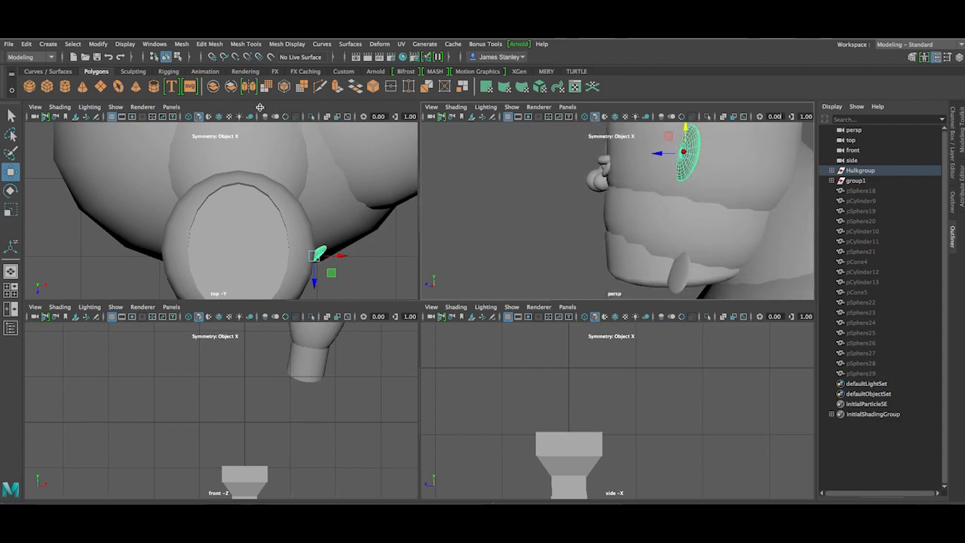
pyautogui.press('e')
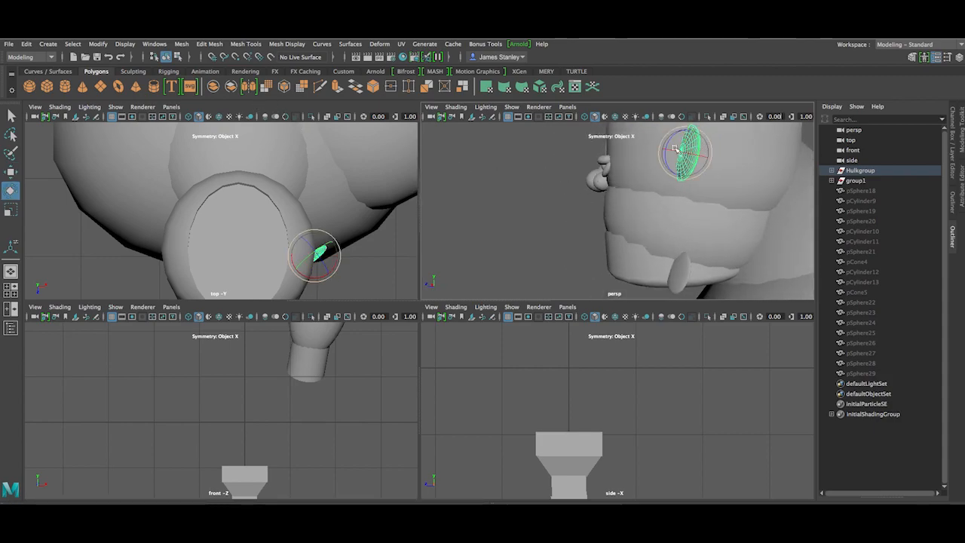
pyautogui.press('r')
pyautogui.moveTo(674, 150); pyautogui.dragTo(720, 165)
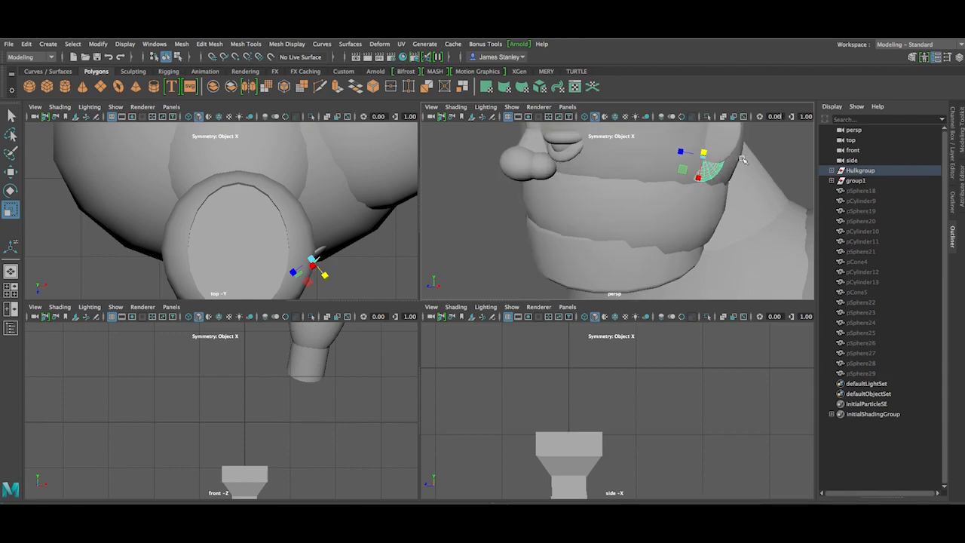
pyautogui.hotkey('ctrl', 'z')
# Step: Shift the earlobe piece slightly forward along Z beneath the Hulk's ear
pyautogui.keyDown('alt'); pyautogui.moveTo(781, 164); pyautogui.dragTo(613, 194); pyautogui.keyUp('alt')
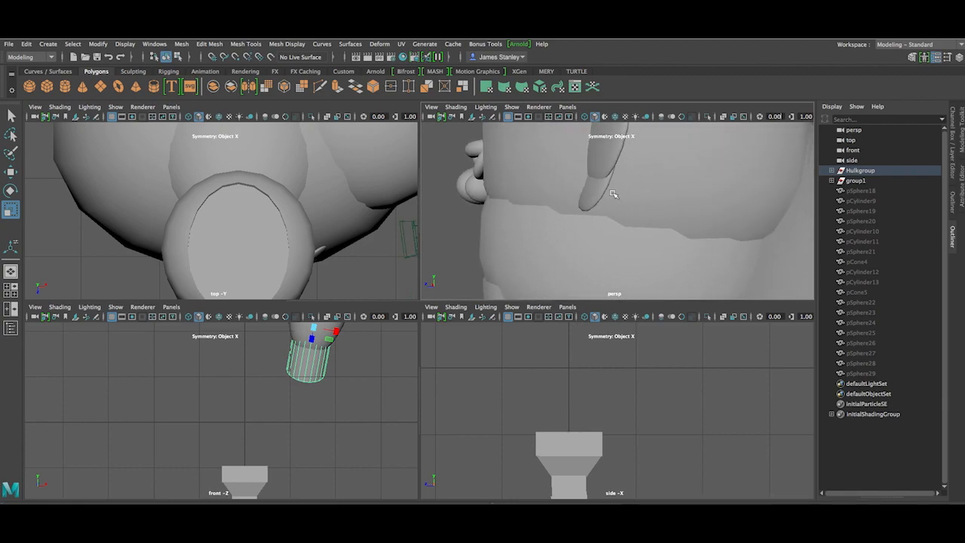
pyautogui.click(597, 187)
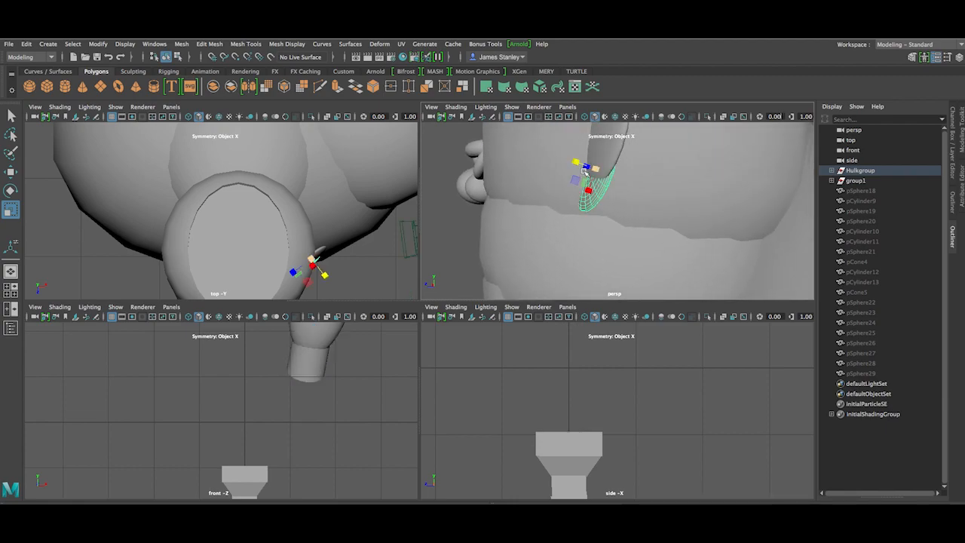
pyautogui.press('w')
pyautogui.moveTo(572, 170); pyautogui.dragTo(581, 190)
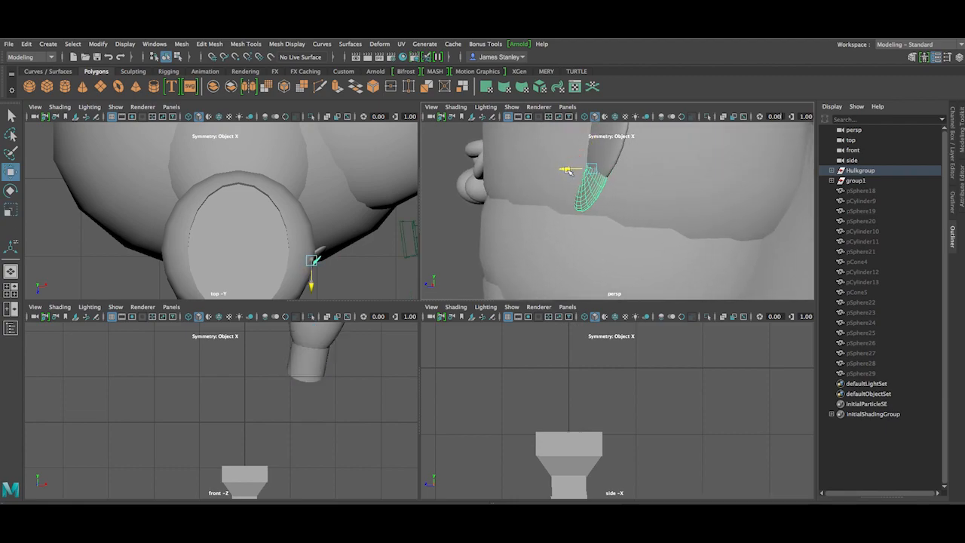
pyautogui.click(625, 176)
# Step: Examine how the ear, nose and eye of the Hulk's head are built from primitives
pyautogui.keyDown('alt'); pyautogui.moveTo(518, 205); pyautogui.dragTo(723, 146); pyautogui.keyUp('alt')
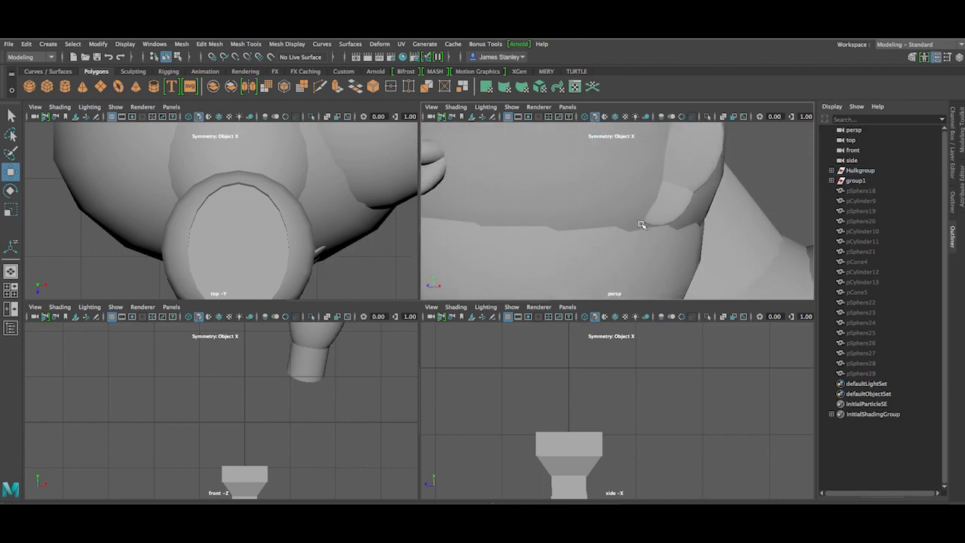
pyautogui.keyDown('alt'); pyautogui.moveTo(588, 186); pyautogui.dragTo(741, 189); pyautogui.keyUp('alt')
pyautogui.keyDown('alt'); pyautogui.moveTo(642, 210); pyautogui.dragTo(619, 124); pyautogui.keyUp('alt')
pyautogui.scroll(4, 637, 165)
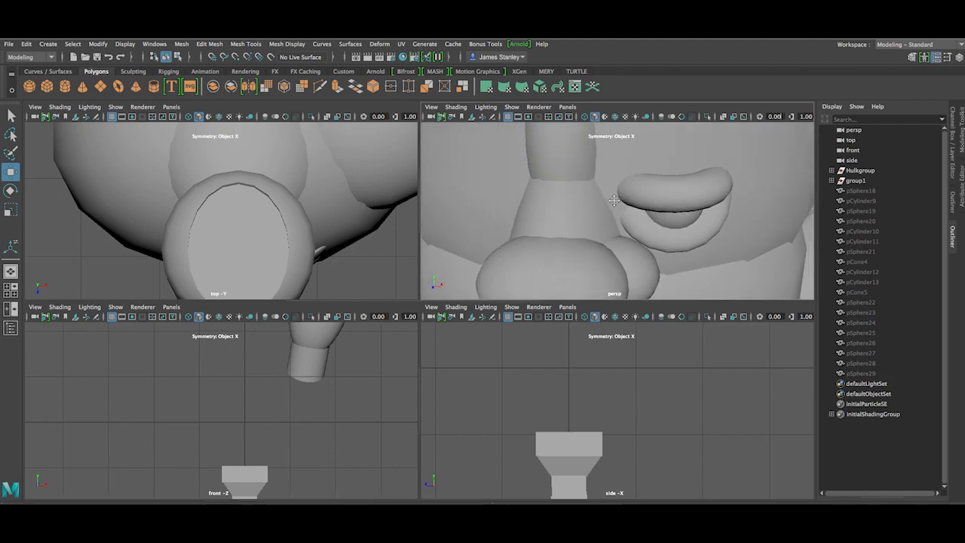
pyautogui.keyDown('alt'); pyautogui.moveTo(636, 165); pyautogui.dragTo(565, 224); pyautogui.keyUp('alt')
pyautogui.keyDown('alt'); pyautogui.moveTo(566, 224); pyautogui.dragTo(570, 189, button='middle'); pyautogui.keyUp('alt')
pyautogui.keyDown('alt'); pyautogui.moveTo(636, 216); pyautogui.dragTo(562, 205); pyautogui.keyUp('alt')
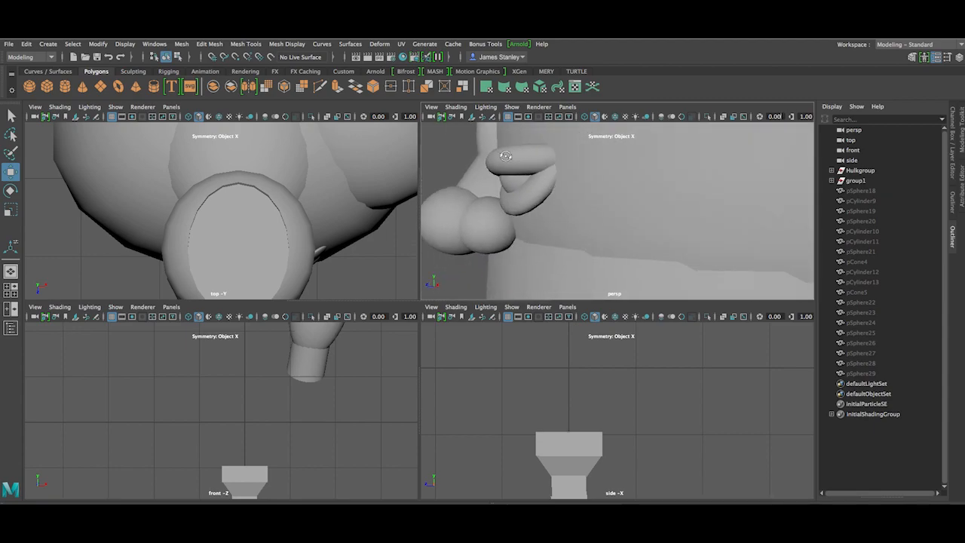
# Step: Try moving the curved lower eyelid away from the Hulk's eye
pyautogui.click(520, 203)
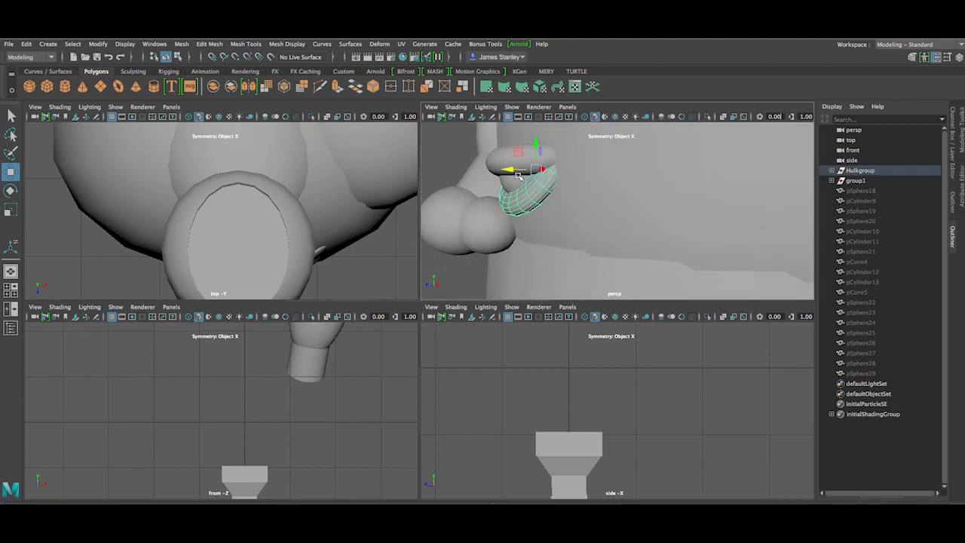
pyautogui.moveTo(538, 169); pyautogui.dragTo(603, 260)
pyautogui.scroll(-4, 603, 261)
pyautogui.keyDown('alt'); pyautogui.moveTo(603, 260); pyautogui.dragTo(606, 239, button='middle'); pyautogui.keyUp('alt')
pyautogui.moveTo(560, 234); pyautogui.dragTo(623, 196)
pyautogui.hotkey('ctrl', 'z')
pyautogui.hotkey('shift', 'z')
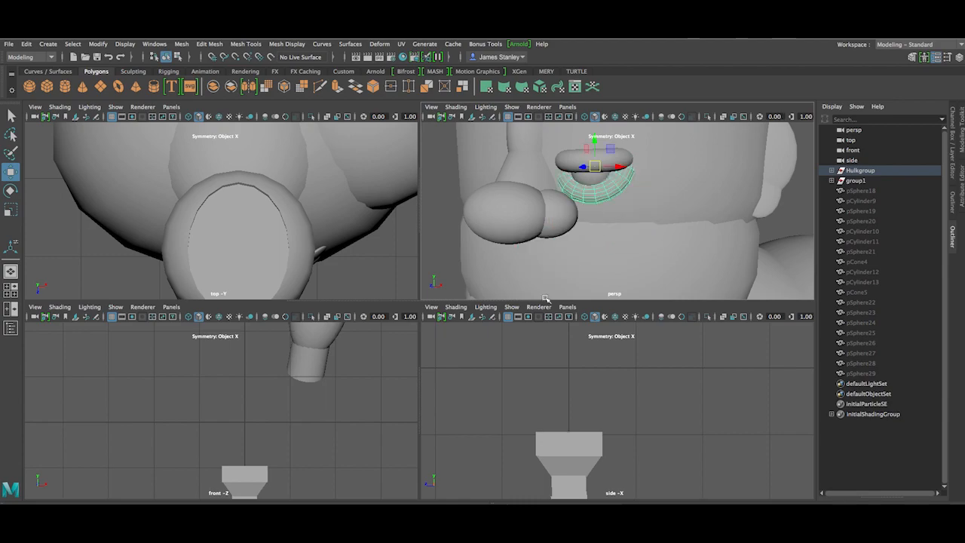
# Step: Frame the Hulk's face in the front view and nudge the perspective camera slightly upward
pyautogui.scroll(10, 344, 387)
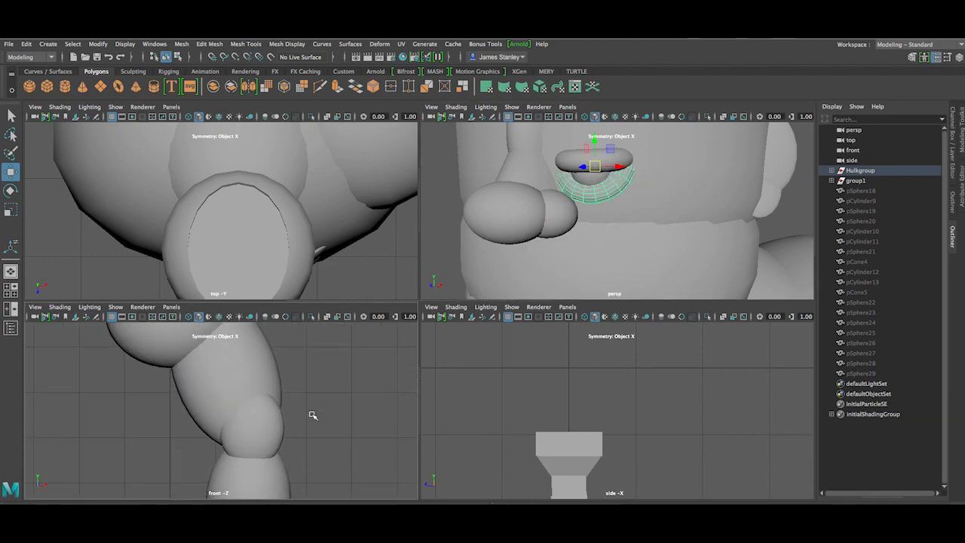
pyautogui.keyDown('alt'); pyautogui.moveTo(314, 368); pyautogui.dragTo(319, 437, button='middle'); pyautogui.keyUp('alt')
pyautogui.scroll(8, 254, 387)
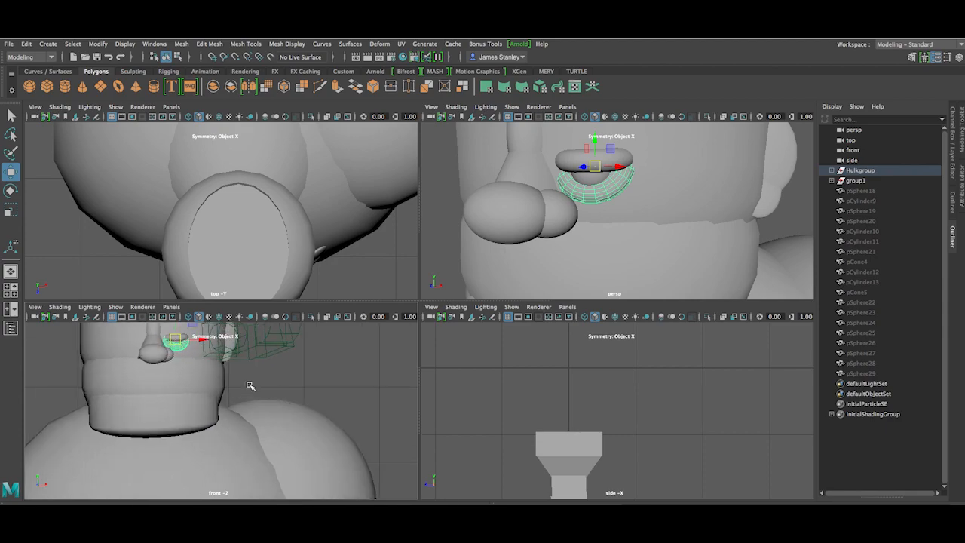
pyautogui.keyDown('alt'); pyautogui.moveTo(213, 366); pyautogui.dragTo(298, 422, button='middle'); pyautogui.keyUp('alt')
pyautogui.click(356, 400)
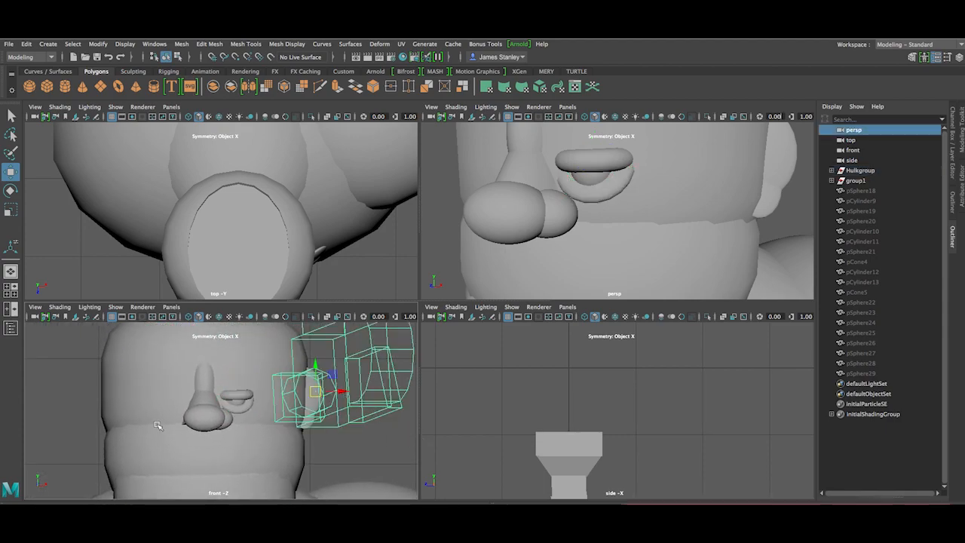
pyautogui.moveTo(315, 366); pyautogui.dragTo(316, 362)
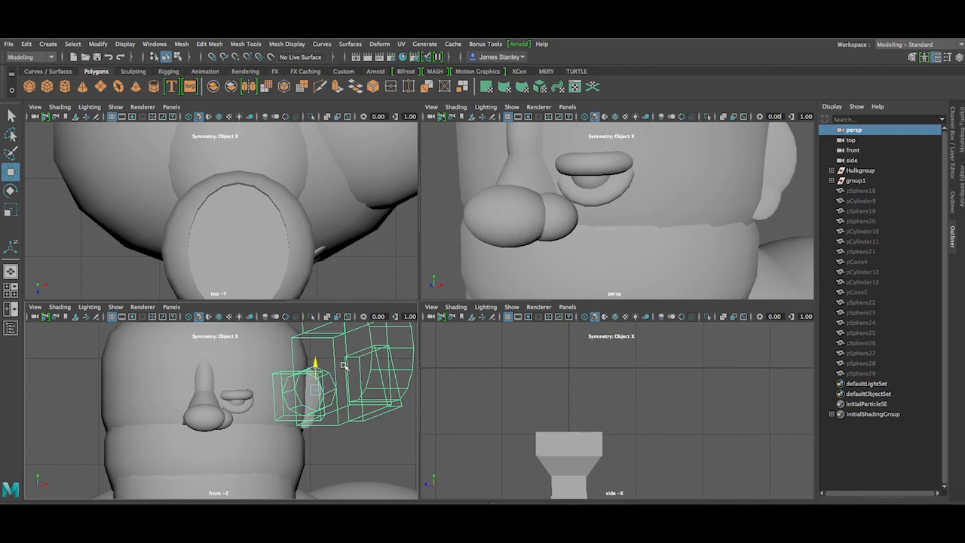
pyautogui.click(115, 306)
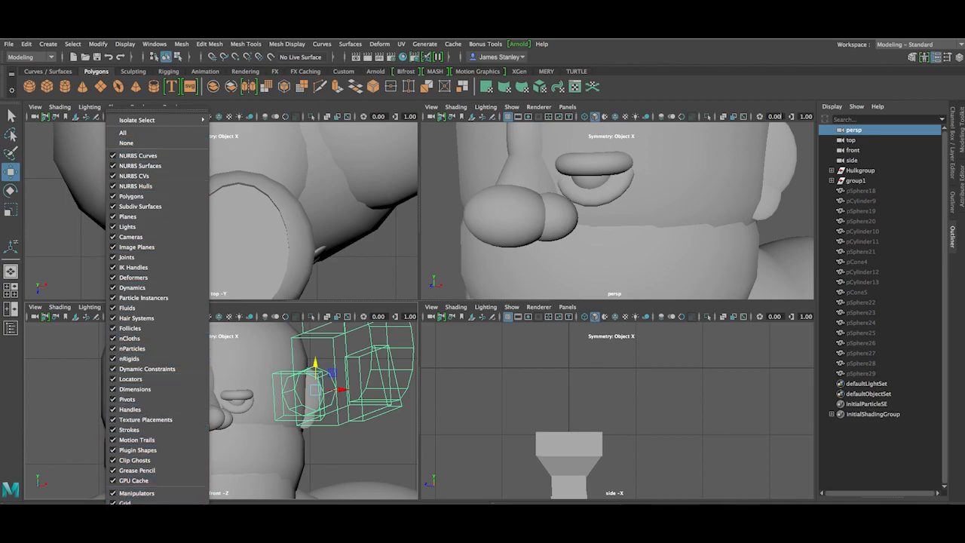
pyautogui.moveTo(143, 539)
pyautogui.click(37, 387)
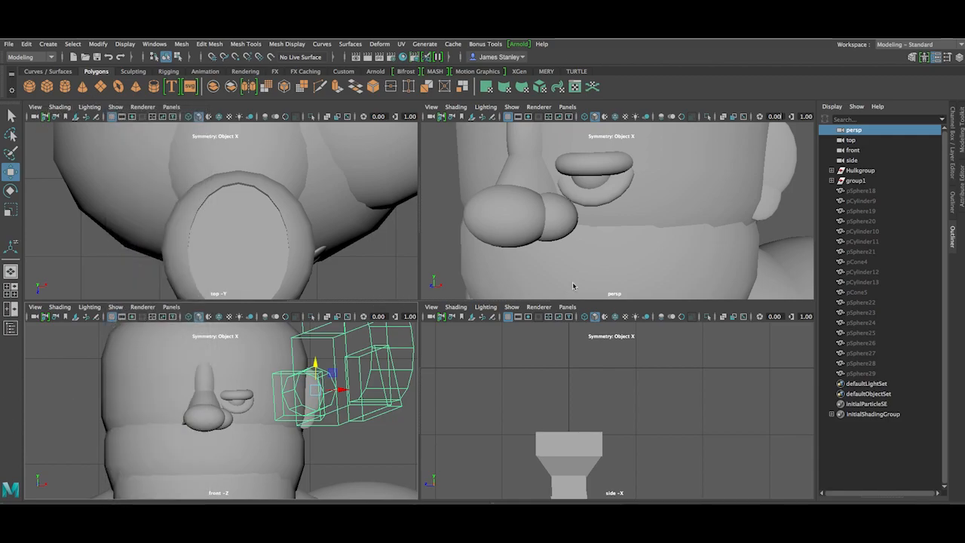
# Step: Try pulling the Hulk's upper eyelid forward, away from the face, in the side view
pyautogui.scroll(-5, 570, 287)
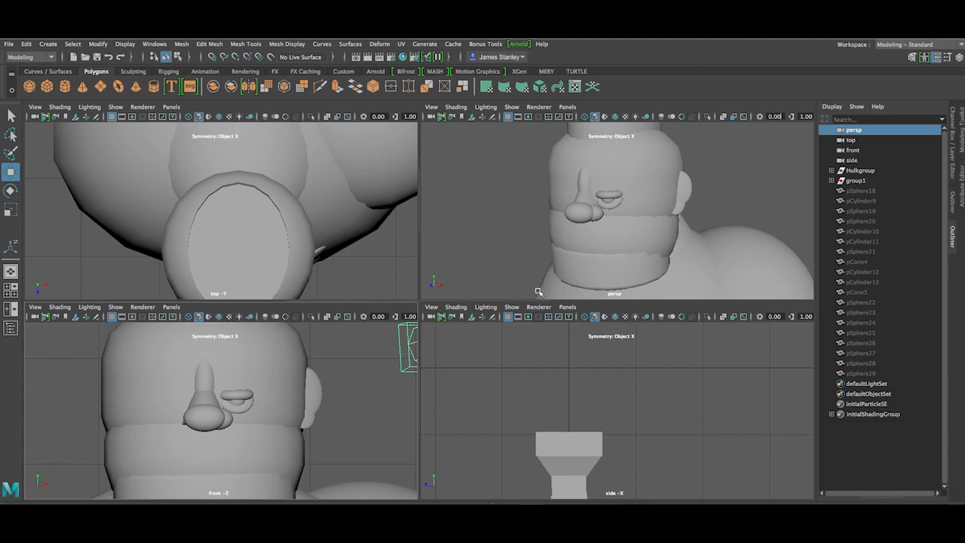
pyautogui.keyDown('alt'); pyautogui.moveTo(342, 397); pyautogui.dragTo(341, 412); pyautogui.keyUp('alt')
pyautogui.scroll(3, 228, 406)
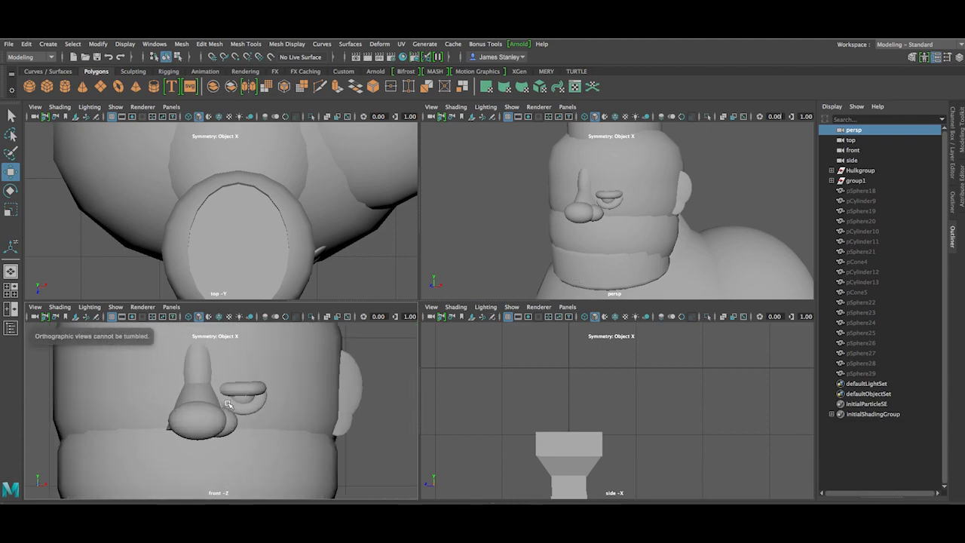
pyautogui.scroll(1, 231, 401)
pyautogui.click(246, 387)
pyautogui.keyDown('alt'); pyautogui.moveTo(564, 452); pyautogui.dragTo(572, 457); pyautogui.keyUp('alt')
pyautogui.scroll(2, 572, 456)
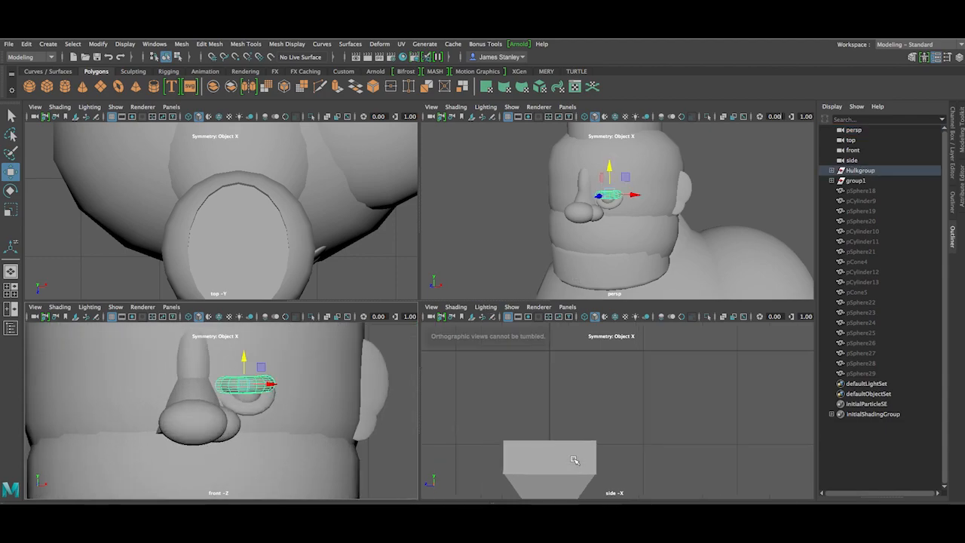
pyautogui.keyDown('alt'); pyautogui.moveTo(651, 335); pyautogui.dragTo(592, 426, button='middle'); pyautogui.keyUp('alt')
pyautogui.keyDown('alt'); pyautogui.moveTo(605, 325); pyautogui.dragTo(604, 404, button='middle'); pyautogui.keyUp('alt')
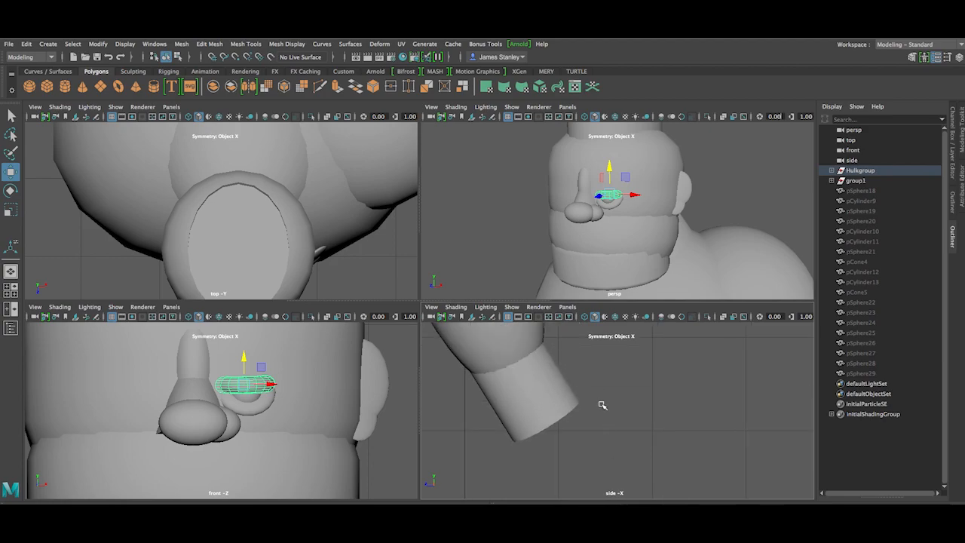
pyautogui.press('f')
pyautogui.moveTo(588, 409); pyautogui.dragTo(476, 401)
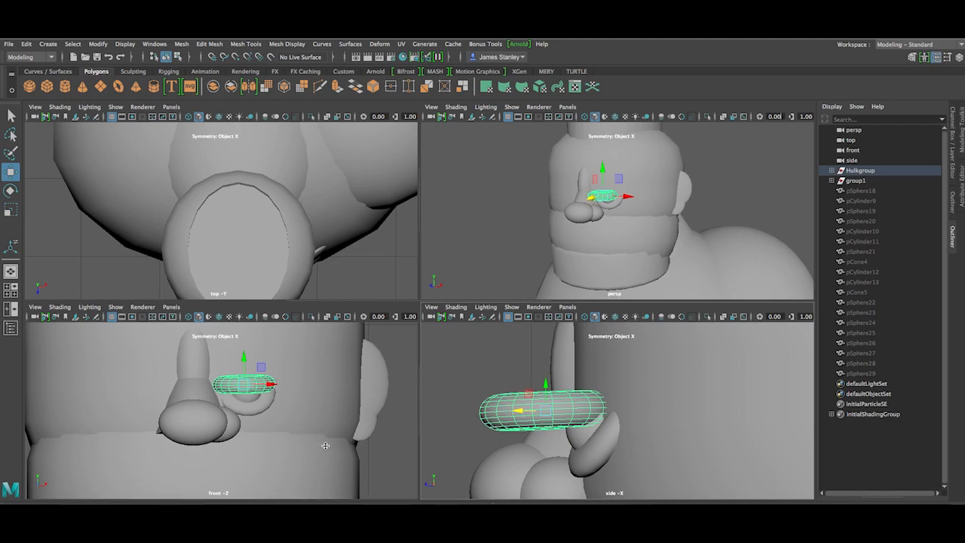
pyautogui.hotkey('ctrl', 'z')
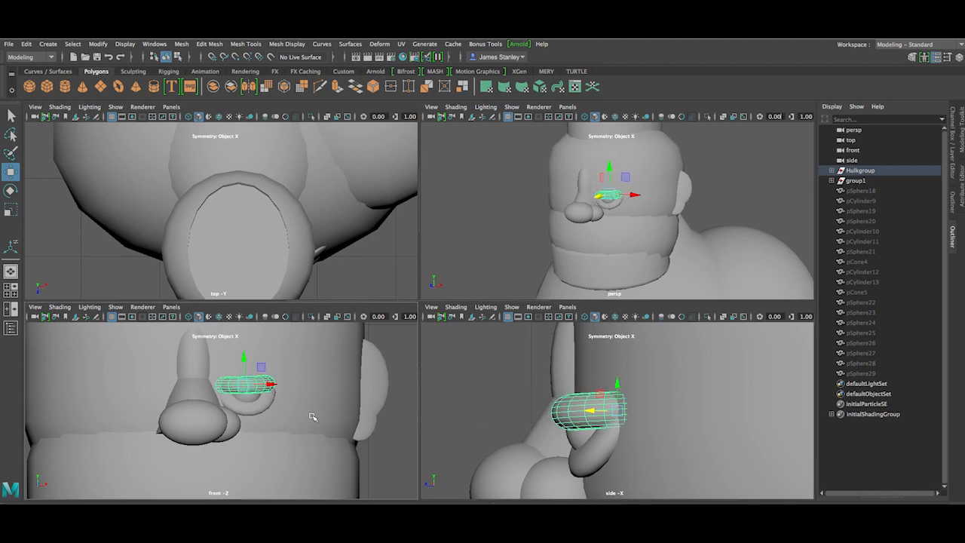
pyautogui.click(415, 382)
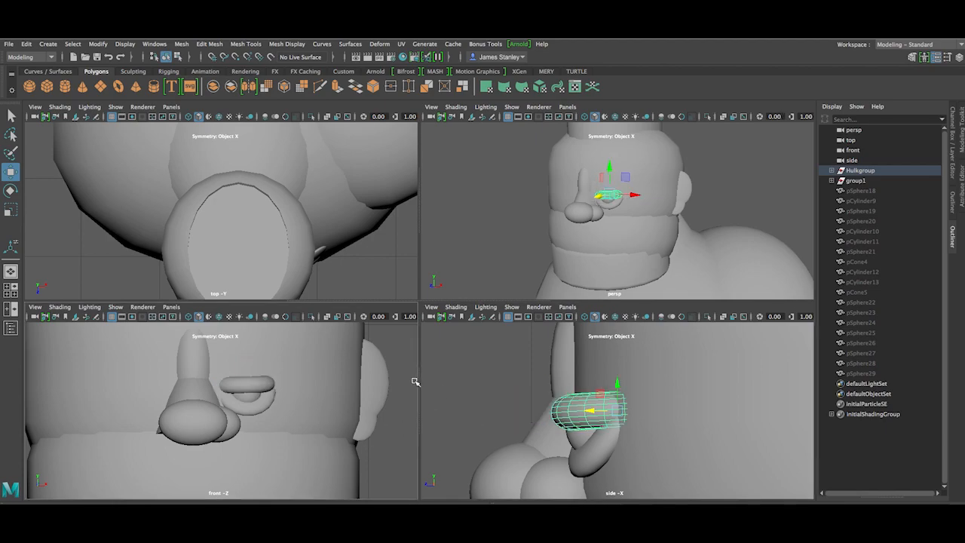
# Step: Inspect the eyeball piece beneath the upper eyelid with its rotate and scale handles
pyautogui.click(242, 401)
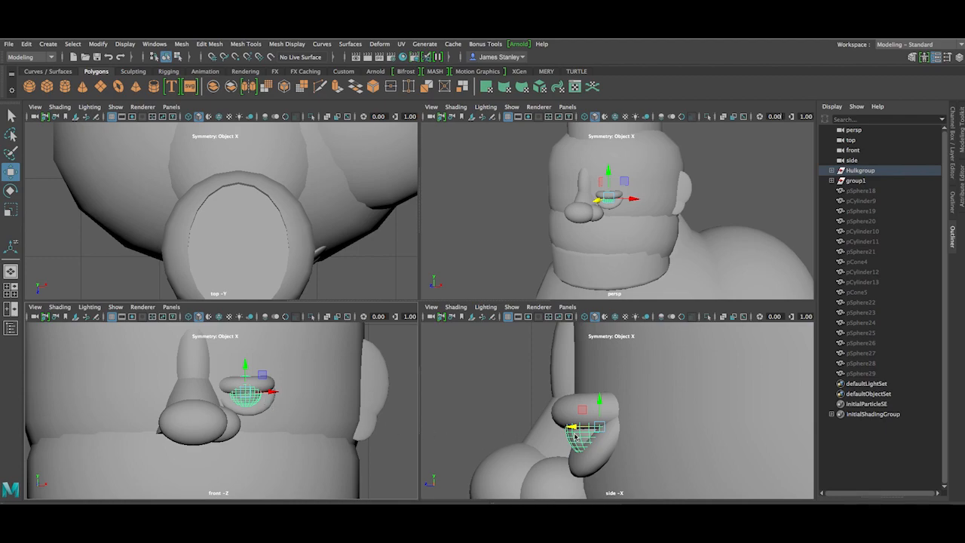
pyautogui.press('e')
pyautogui.press('r')
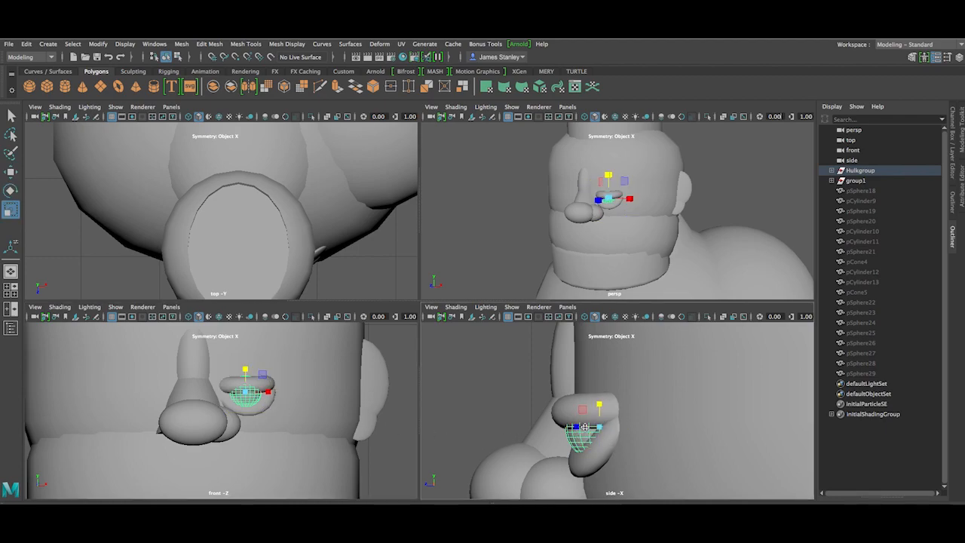
pyautogui.click(493, 407)
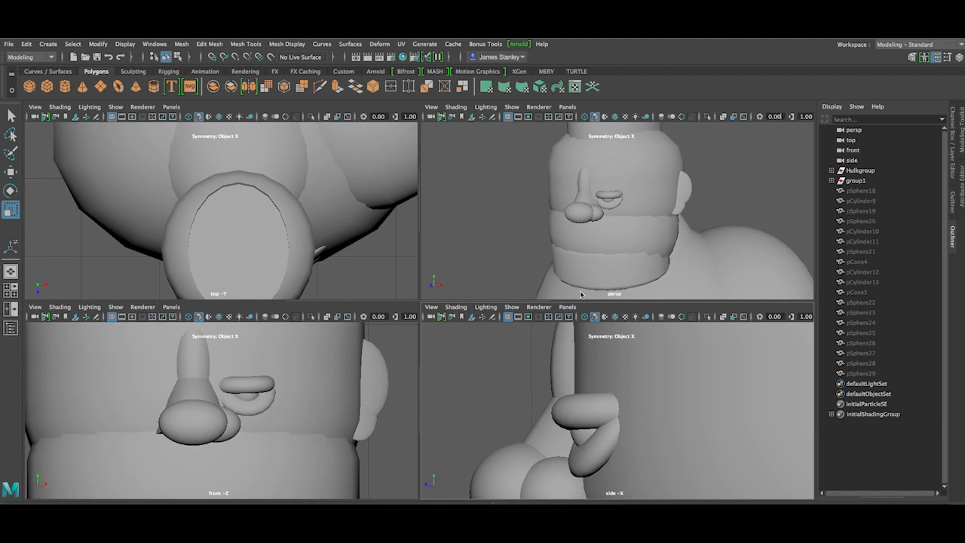
# Step: Examine the skull, jaw and chin pieces that make up the Hulk's head from the side
pyautogui.keyDown('alt'); pyautogui.moveTo(532, 231); pyautogui.dragTo(476, 223); pyautogui.keyUp('alt')
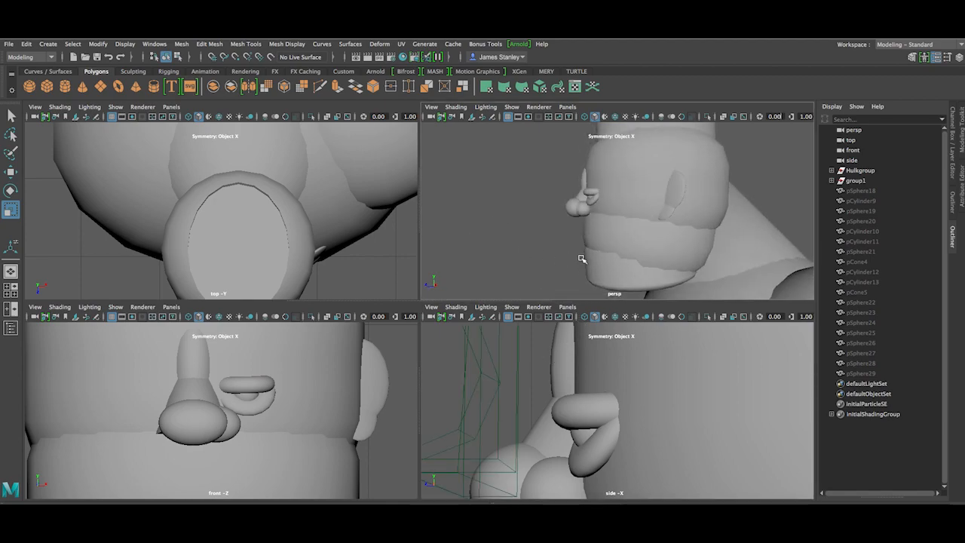
pyautogui.click(620, 247)
pyautogui.click(618, 268)
pyautogui.click(641, 172)
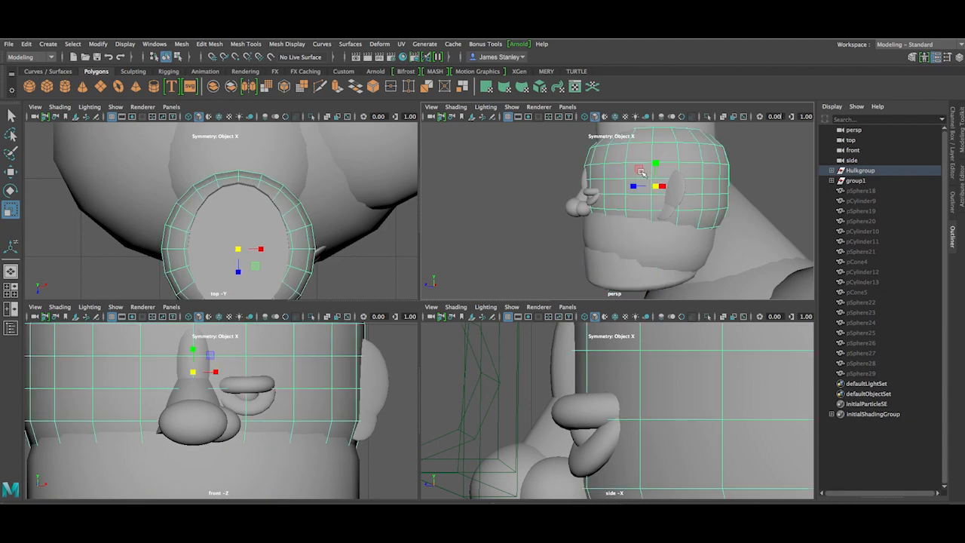
pyautogui.click(637, 243)
pyautogui.click(624, 272)
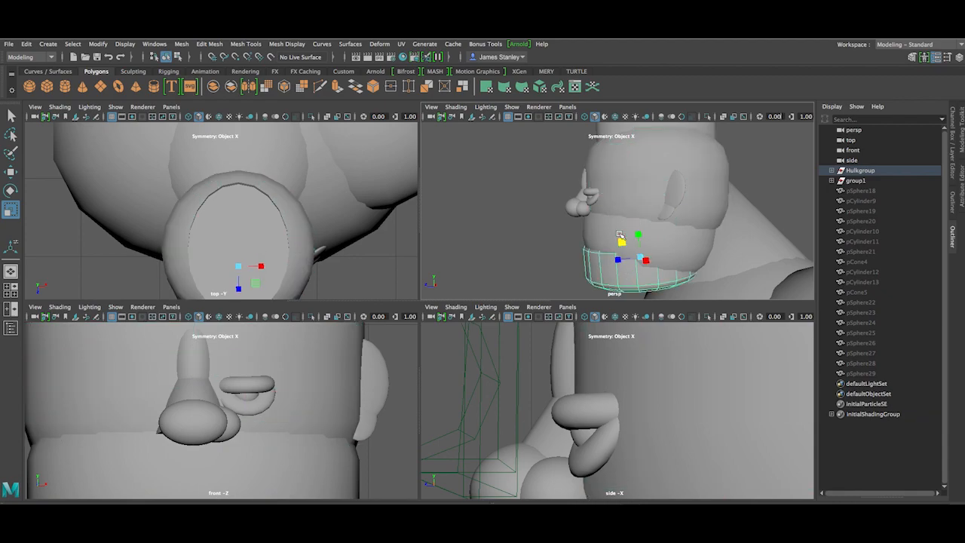
pyautogui.click(624, 203)
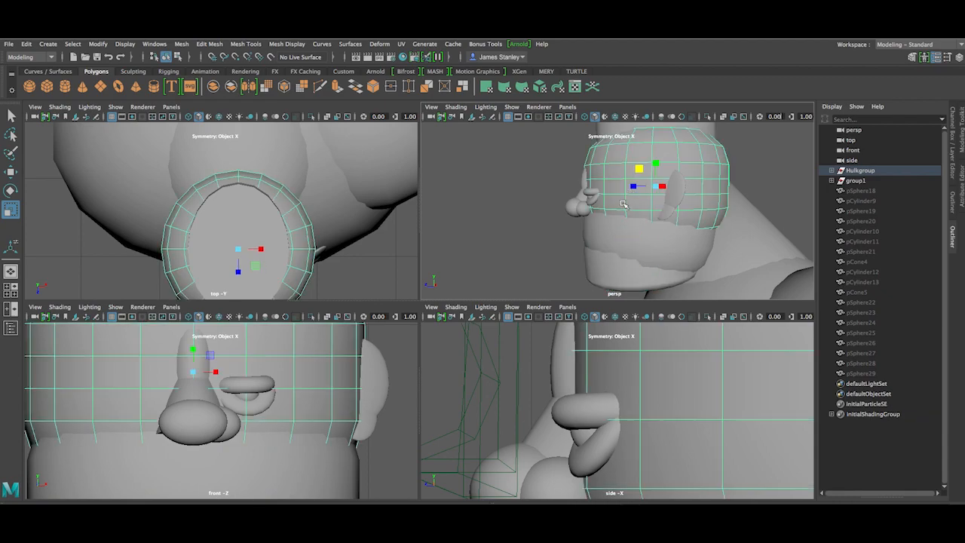
pyautogui.click(605, 246)
# Step: Try moving the flat cylinder on top of the Hulk's head backward, off the skull
pyautogui.keyDown('alt'); pyautogui.moveTo(619, 186); pyautogui.dragTo(578, 294, button='middle'); pyautogui.keyUp('alt')
pyautogui.keyDown('alt'); pyautogui.moveTo(578, 294); pyautogui.dragTo(593, 258); pyautogui.keyUp('alt')
pyautogui.click(592, 257)
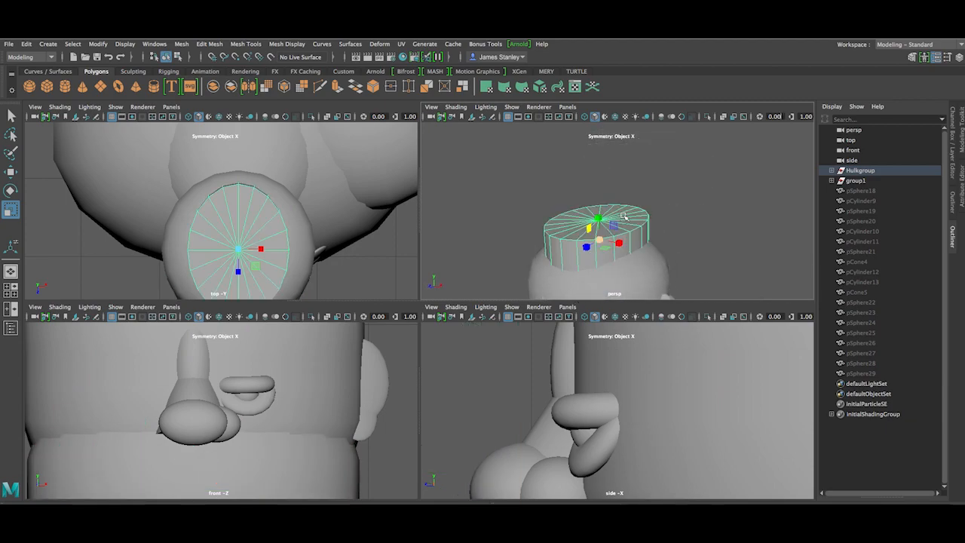
pyautogui.keyDown('alt'); pyautogui.moveTo(713, 233); pyautogui.dragTo(713, 181); pyautogui.keyUp('alt')
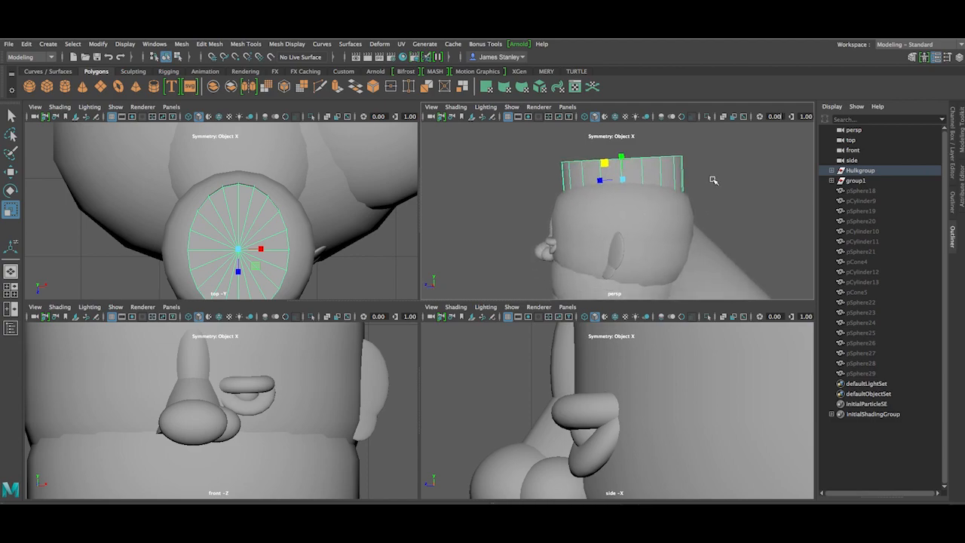
pyautogui.press('w')
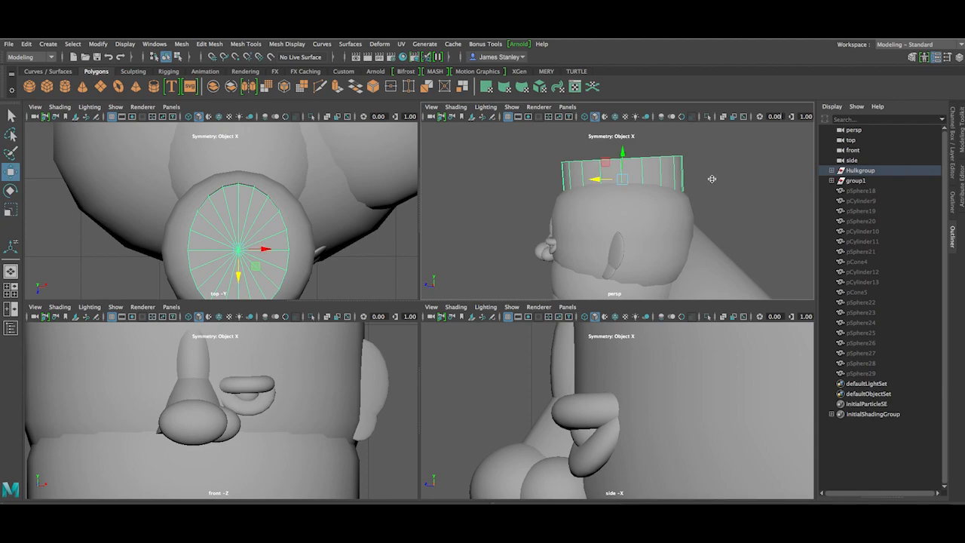
pyautogui.moveTo(595, 179); pyautogui.dragTo(780, 180)
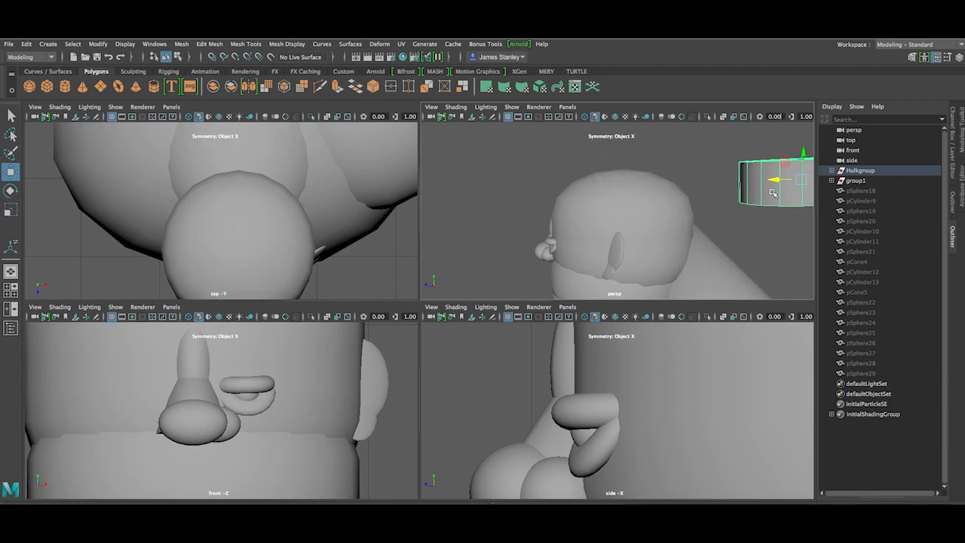
pyautogui.keyDown('alt'); pyautogui.moveTo(643, 275); pyautogui.dragTo(661, 244); pyautogui.keyUp('alt')
pyautogui.scroll(-3, 727, 237)
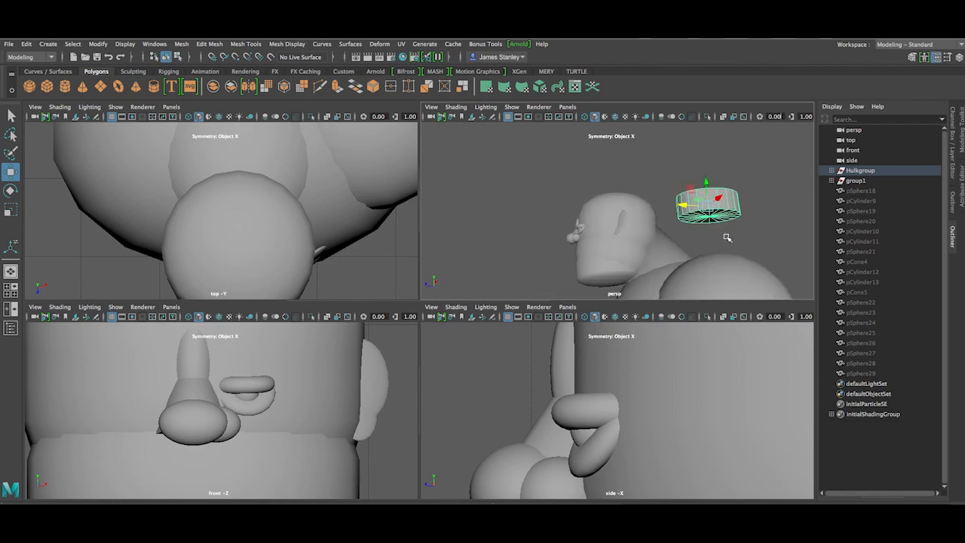
pyautogui.hotkey('ctrl', 'z')
pyautogui.hotkey('ctrl', 'z')
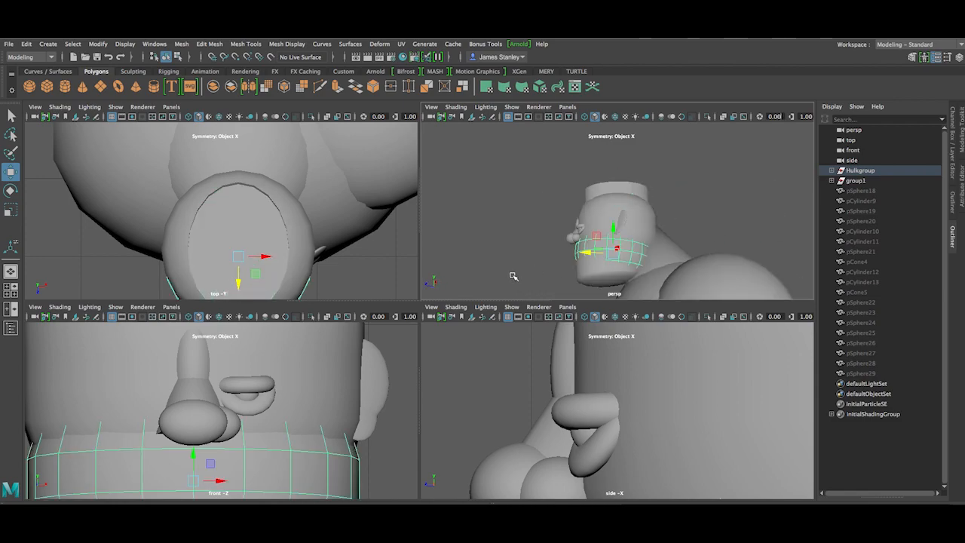
# Step: Enlarge the perspective viewport and frame the whole Hulk figure in it, with his upper body centred in the side view
pyautogui.click(498, 263)
pyautogui.scroll(-5, 541, 277)
pyautogui.keyDown('alt'); pyautogui.moveTo(541, 278); pyautogui.dragTo(681, 278); pyautogui.keyUp('alt')
pyautogui.scroll(3, 609, 196)
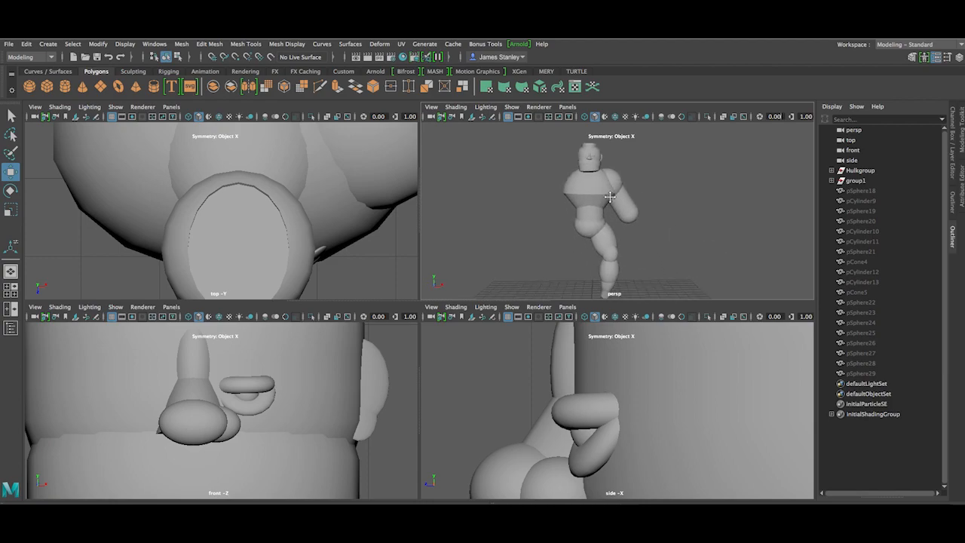
pyautogui.keyDown('alt'); pyautogui.moveTo(549, 261); pyautogui.dragTo(535, 245); pyautogui.keyUp('alt')
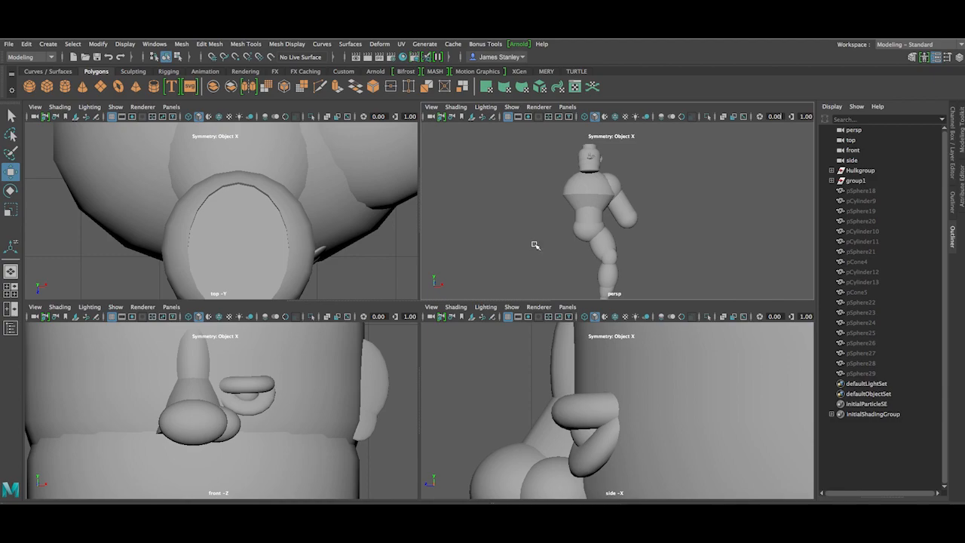
pyautogui.scroll(-5, 523, 380)
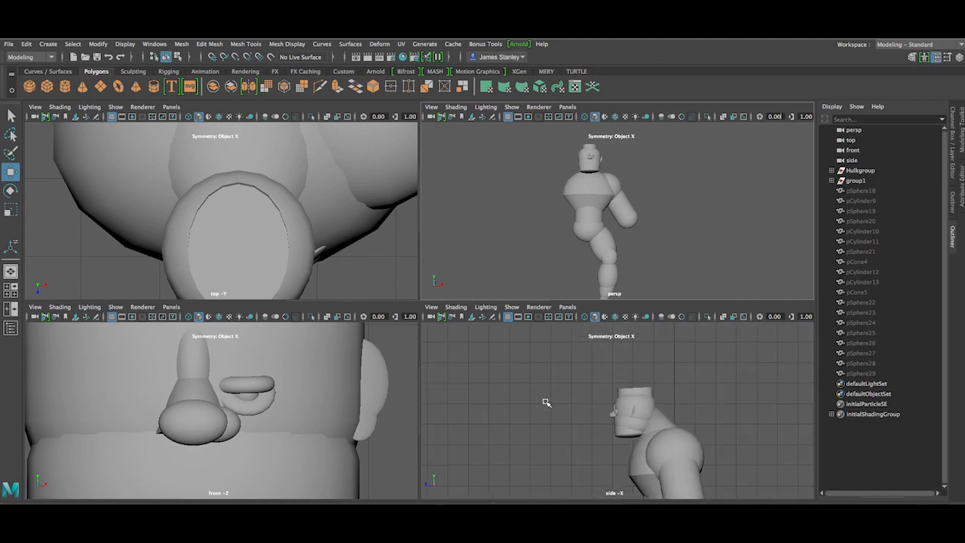
pyautogui.keyDown('alt'); pyautogui.moveTo(555, 424); pyautogui.dragTo(517, 383, button='middle'); pyautogui.keyUp('alt')
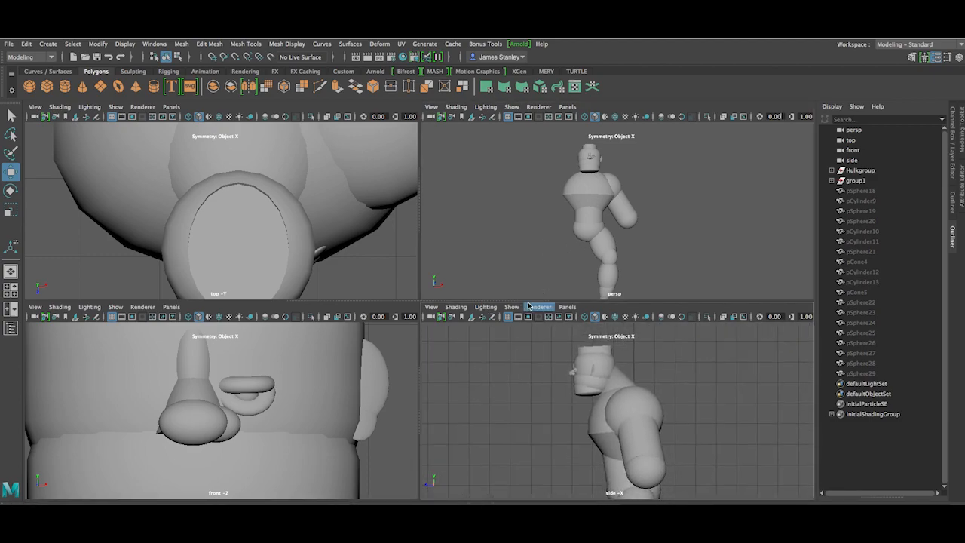
pyautogui.moveTo(528, 301); pyautogui.dragTo(518, 369)
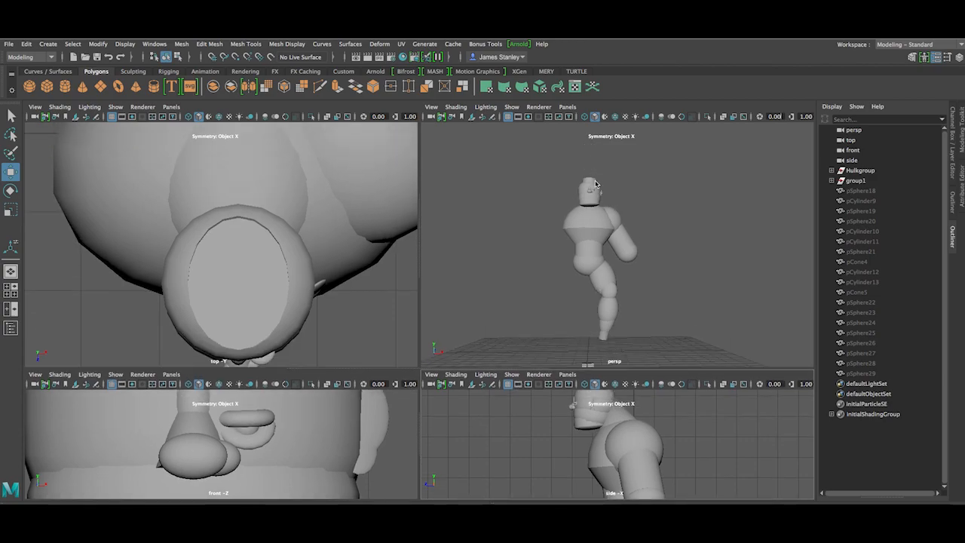
pyautogui.scroll(2, 620, 229)
pyautogui.scroll(-2, 611, 284)
pyautogui.keyDown('alt'); pyautogui.moveTo(622, 319); pyautogui.dragTo(611, 286, button='middle'); pyautogui.keyUp('alt')
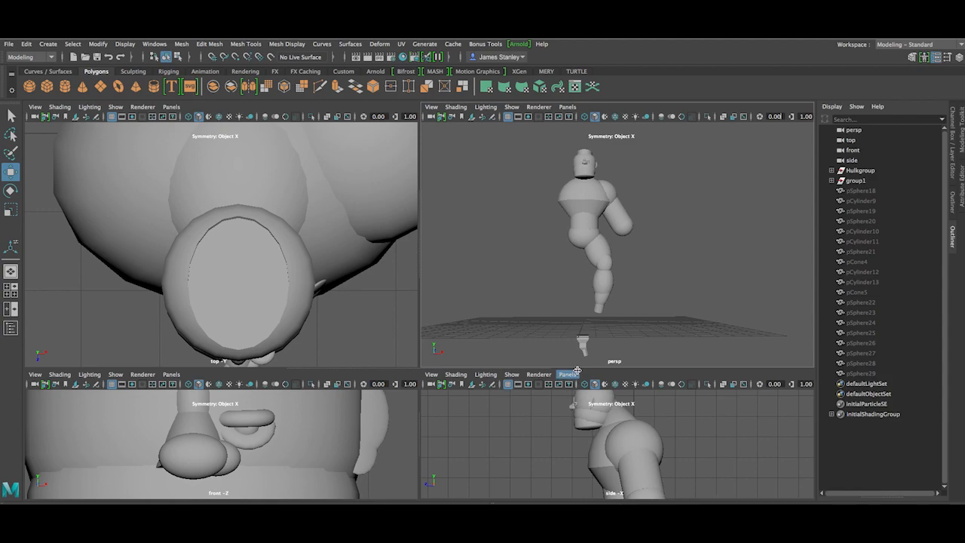
pyautogui.press('q')
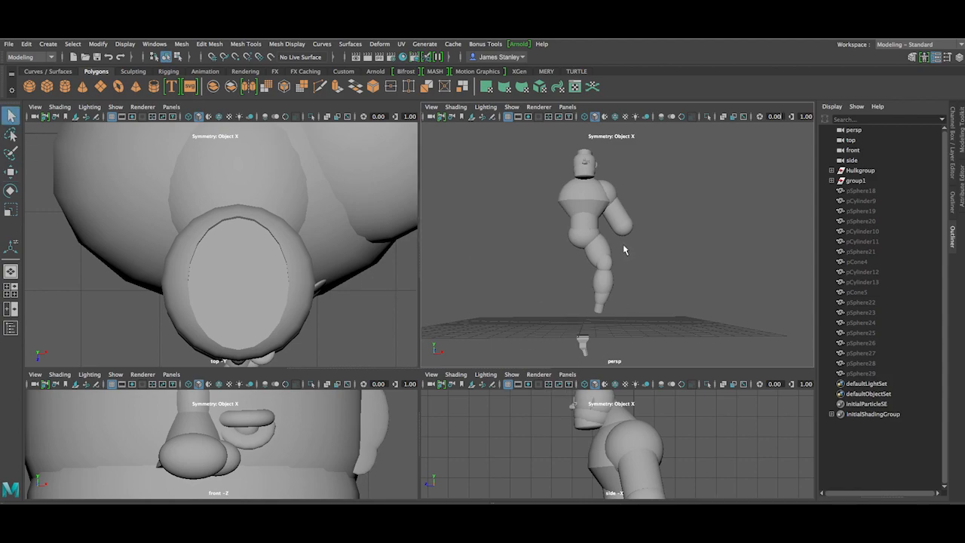
pyautogui.moveTo(623, 245); pyautogui.dragTo(602, 319)
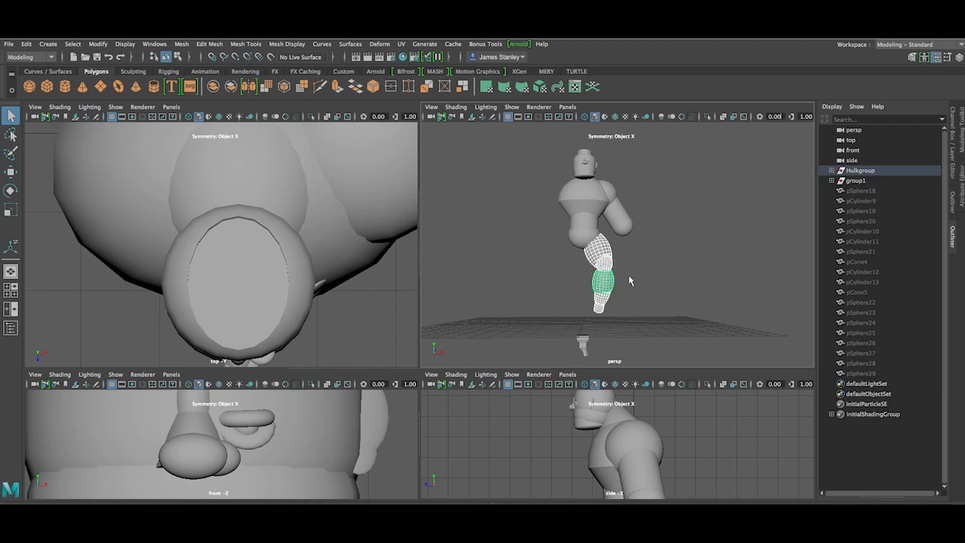
pyautogui.click(630, 280)
pyautogui.click(604, 252)
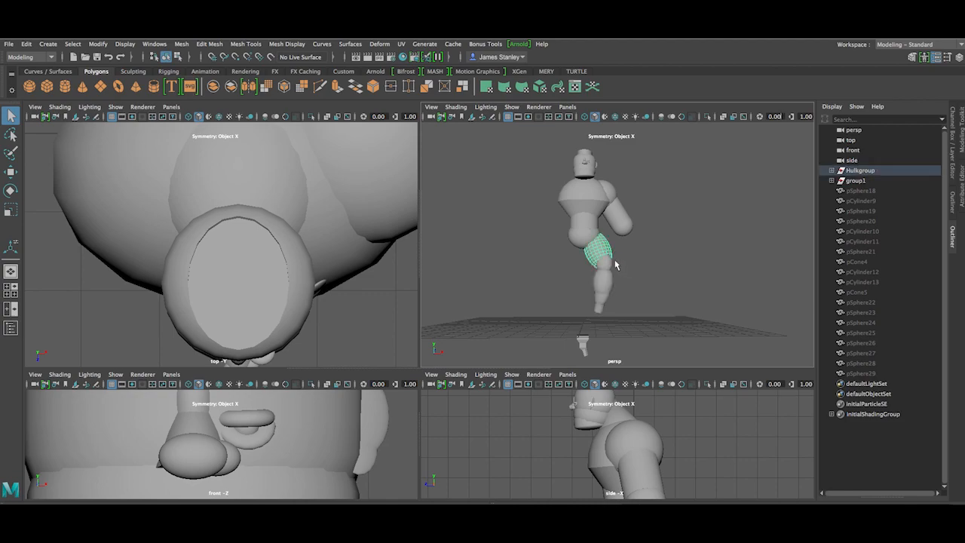
pyautogui.click(606, 265)
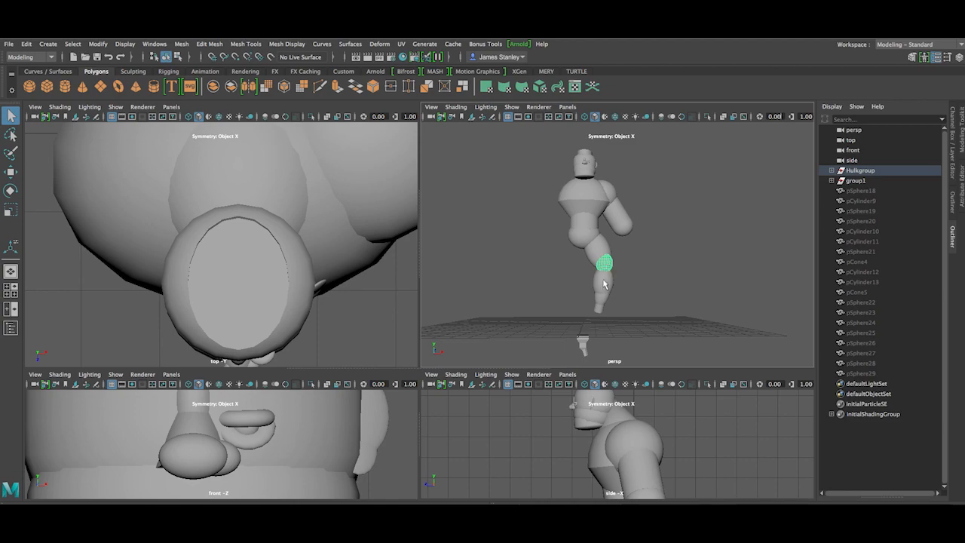
pyautogui.keyDown('shift'); pyautogui.click(604, 251); pyautogui.keyUp('shift')
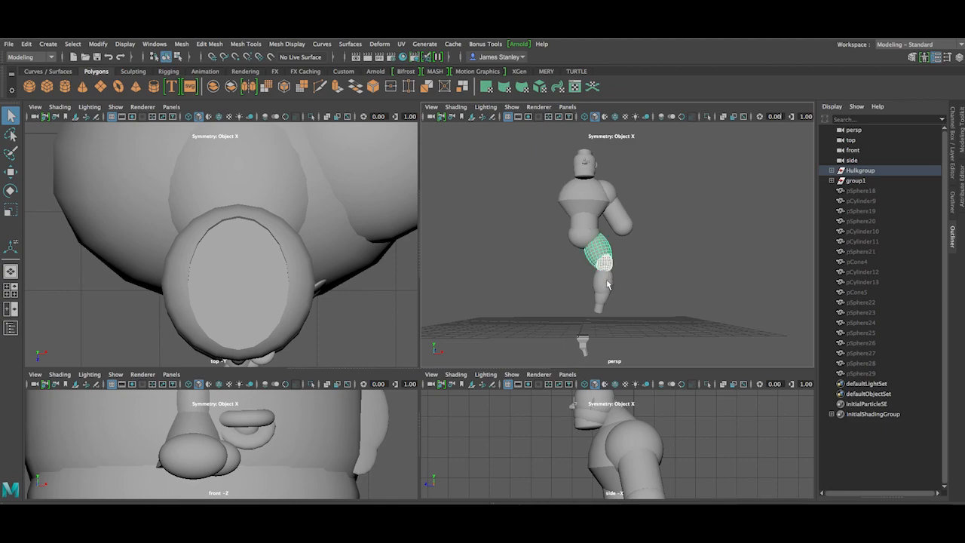
pyautogui.keyDown('shift'); pyautogui.click(608, 283); pyautogui.keyUp('shift')
pyautogui.keyDown('shift'); pyautogui.click(599, 309); pyautogui.keyUp('shift')
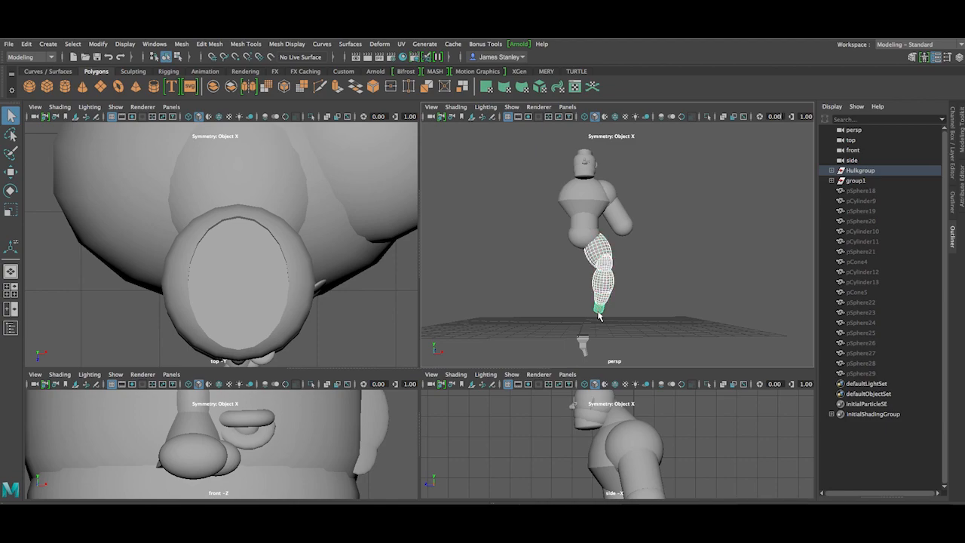
pyautogui.click(624, 253)
# Step: Mirror the Hulk's thigh, knee, calf and ankle pieces across the world X axis to create the opposite leg
pyautogui.moveTo(621, 249); pyautogui.dragTo(599, 315)
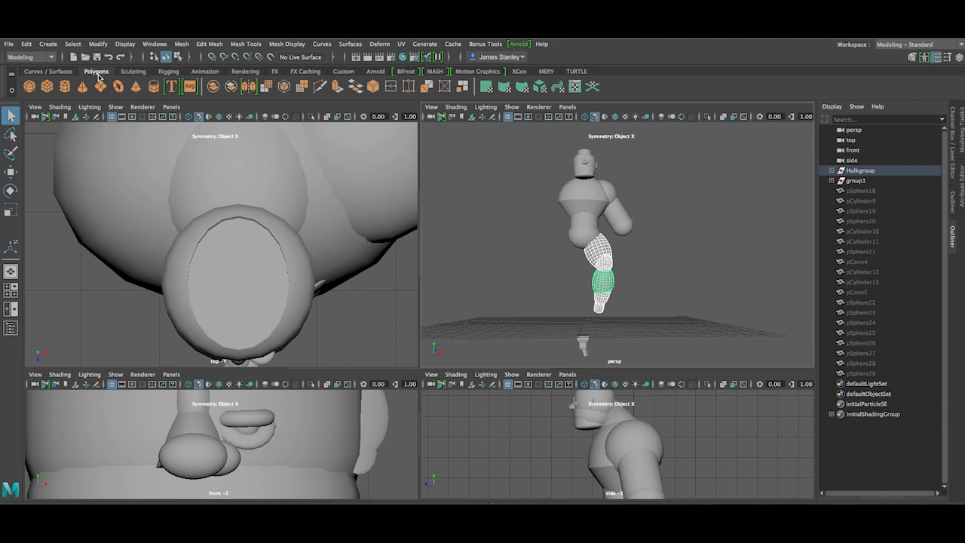
pyautogui.click(250, 87)
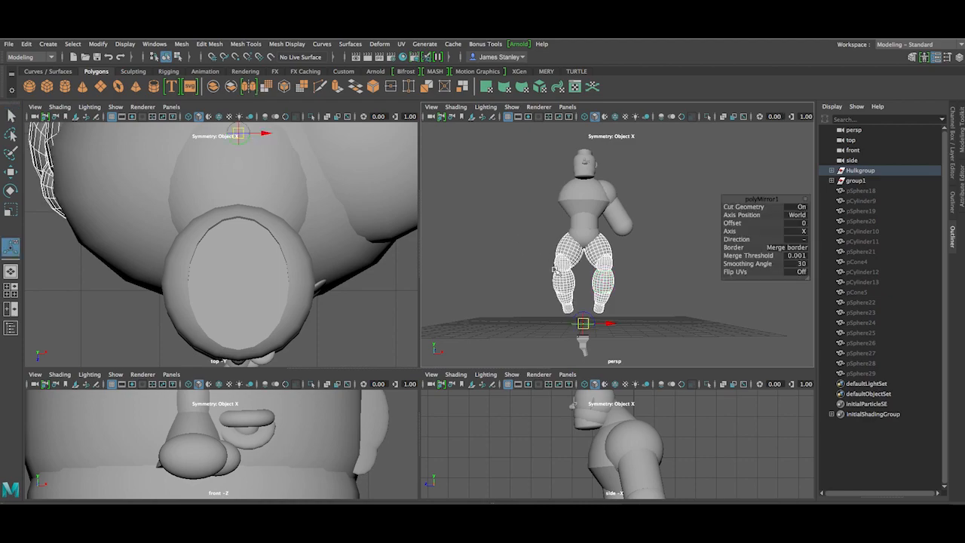
pyautogui.scroll(-5, 225, 414)
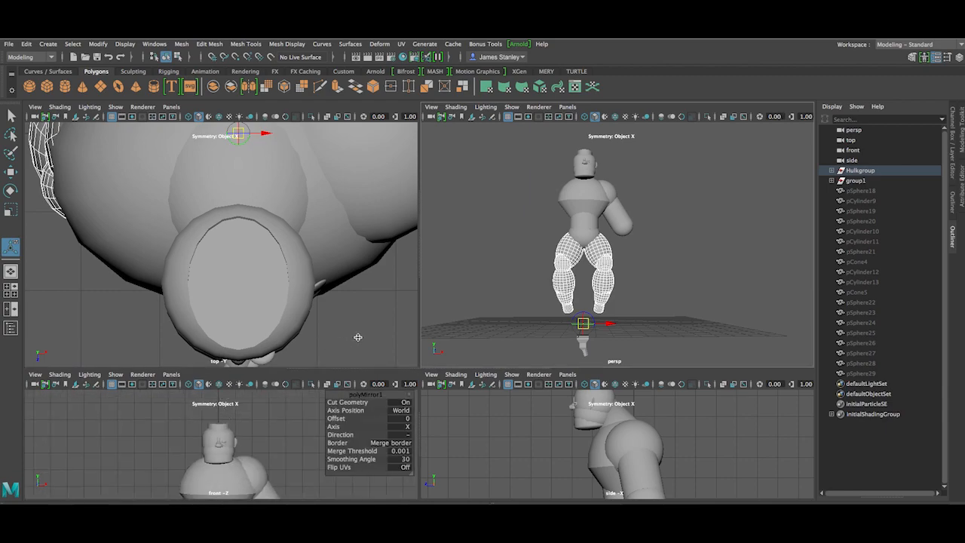
# Step: Mirror the Hulk's shoulder, upper arm and elbow pieces across the world X axis to create the second arm
pyautogui.scroll(3, 484, 302)
pyautogui.moveTo(500, 267)
pyautogui.keyDown('alt'); pyautogui.mouseDown()
pyautogui.moveTo(516, 278)
pyautogui.moveTo(506, 268)
pyautogui.mouseUp(); pyautogui.keyUp('alt')
pyautogui.scroll(3, 571, 224)
pyautogui.keyDown('alt'); pyautogui.moveTo(576, 219); pyautogui.dragTo(588, 263, button='middle'); pyautogui.keyUp('alt')
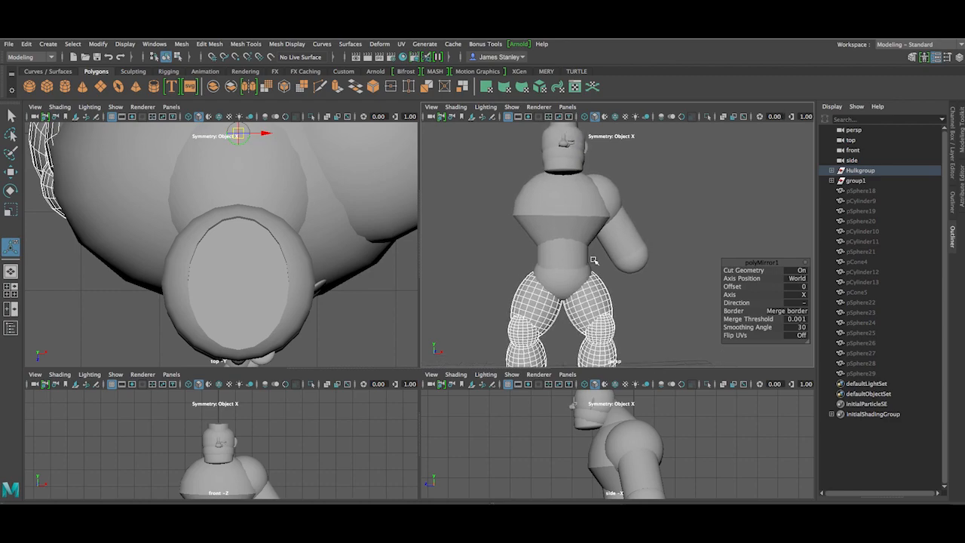
pyautogui.keyDown('alt'); pyautogui.moveTo(667, 196); pyautogui.dragTo(660, 198); pyautogui.keyUp('alt')
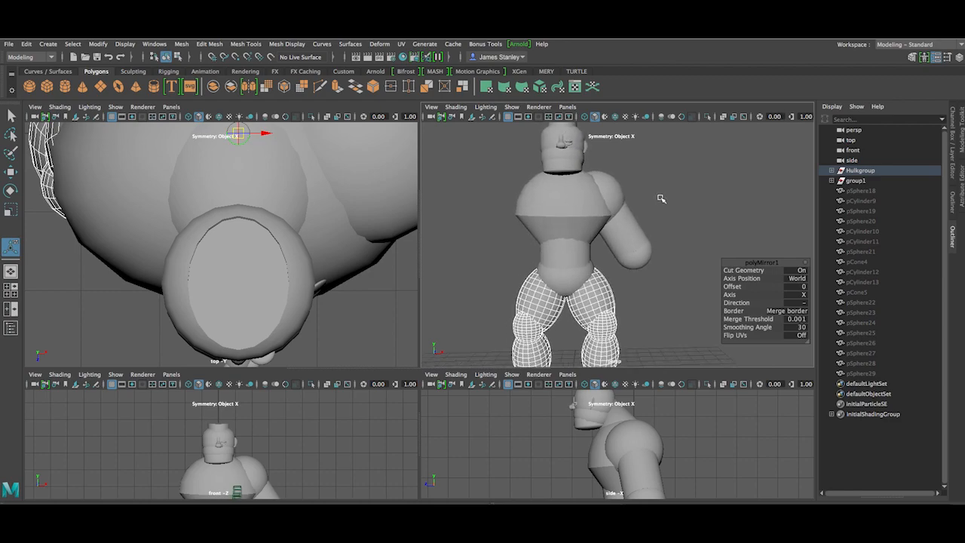
pyautogui.click(620, 262)
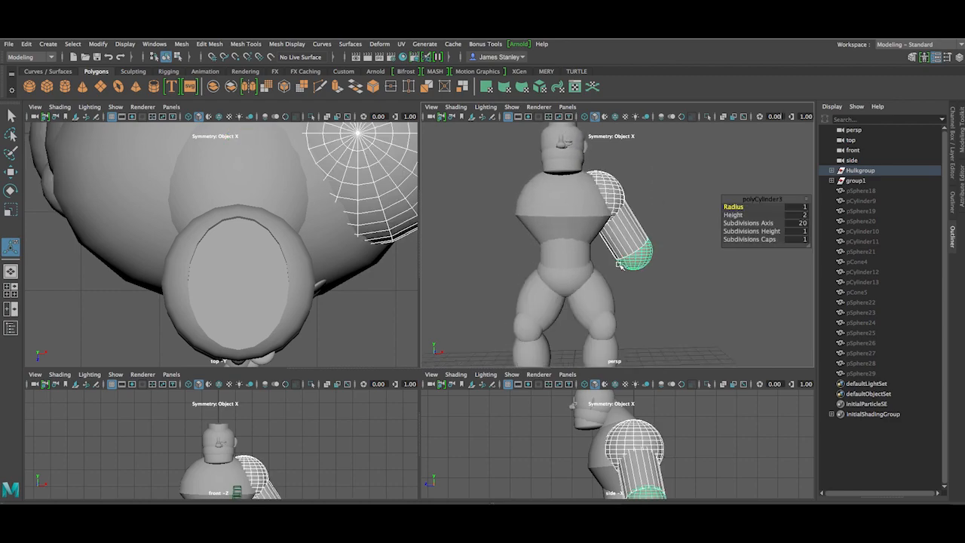
pyautogui.click(247, 86)
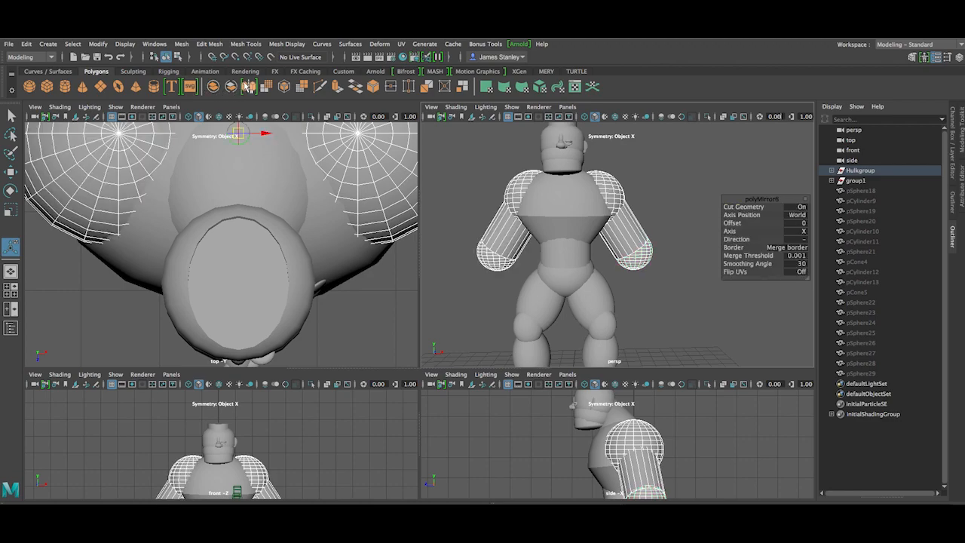
# Step: Mirror the Hulk's ear and earlobe pieces across the world X axis onto the other side of the head
pyautogui.scroll(3, 621, 183)
pyautogui.keyDown('alt'); pyautogui.moveTo(588, 130); pyautogui.dragTo(623, 262, button='middle'); pyautogui.keyUp('alt')
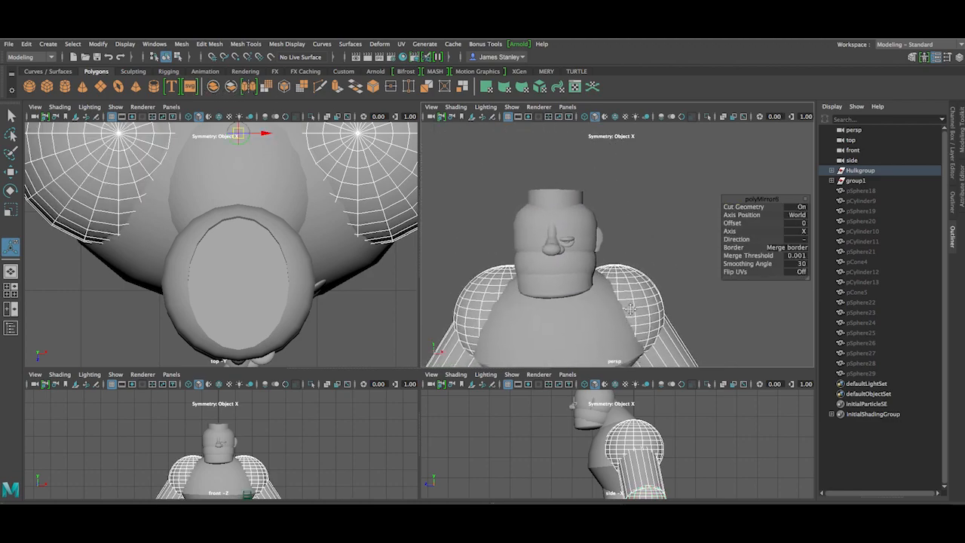
pyautogui.scroll(5, 622, 262)
pyautogui.keyDown('alt'); pyautogui.moveTo(623, 227); pyautogui.dragTo(652, 208); pyautogui.keyUp('alt')
pyautogui.click(643, 210)
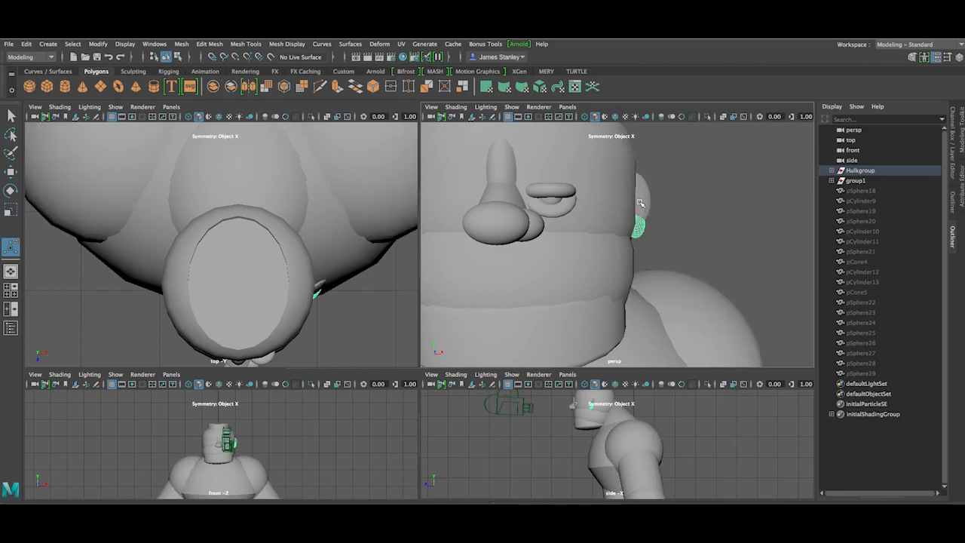
pyautogui.press('g')
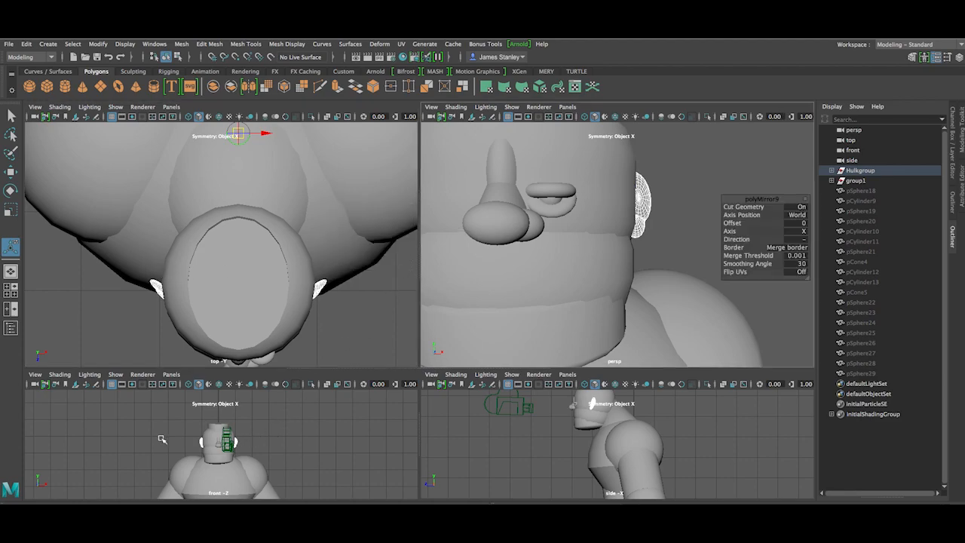
# Step: Frame the face and mirror the nostril sphere across the world X axis
pyautogui.press('f')
pyautogui.press('f')
pyautogui.keyDown('alt'); pyautogui.moveTo(557, 191); pyautogui.dragTo(598, 197, button='middle'); pyautogui.keyUp('alt')
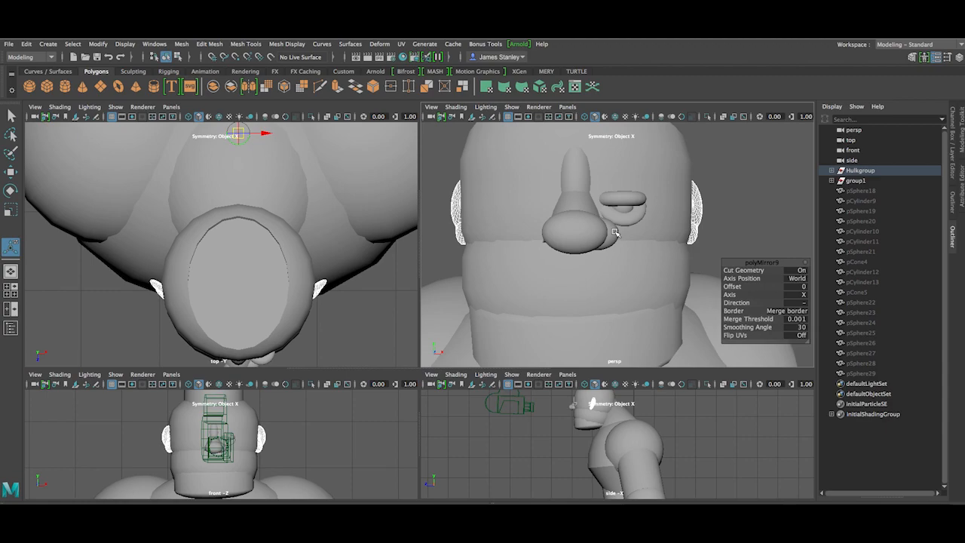
pyautogui.click(614, 232)
pyautogui.click(252, 87)
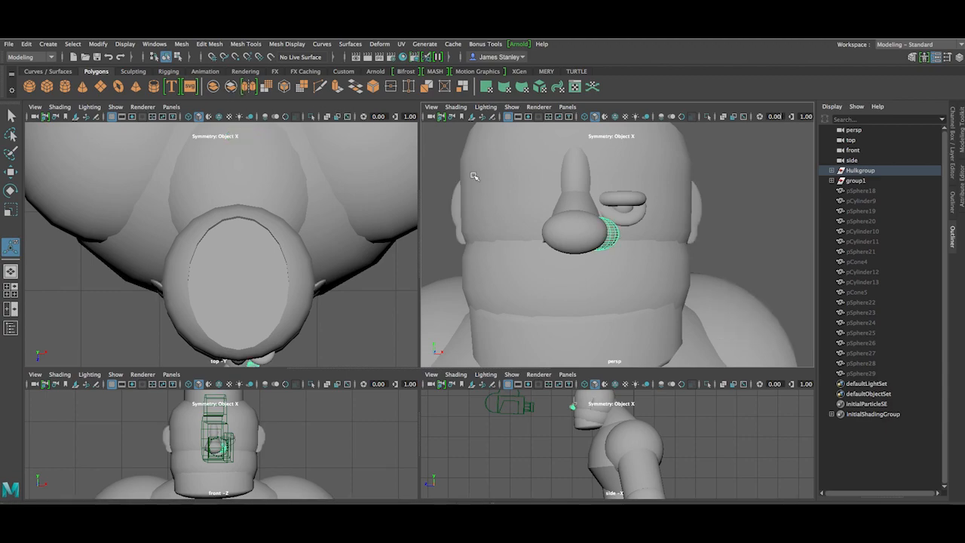
# Step: Mirror the upper eyelid, eyeball and lower eyelid together across the world X axis, and clear the selection
pyautogui.click(627, 205)
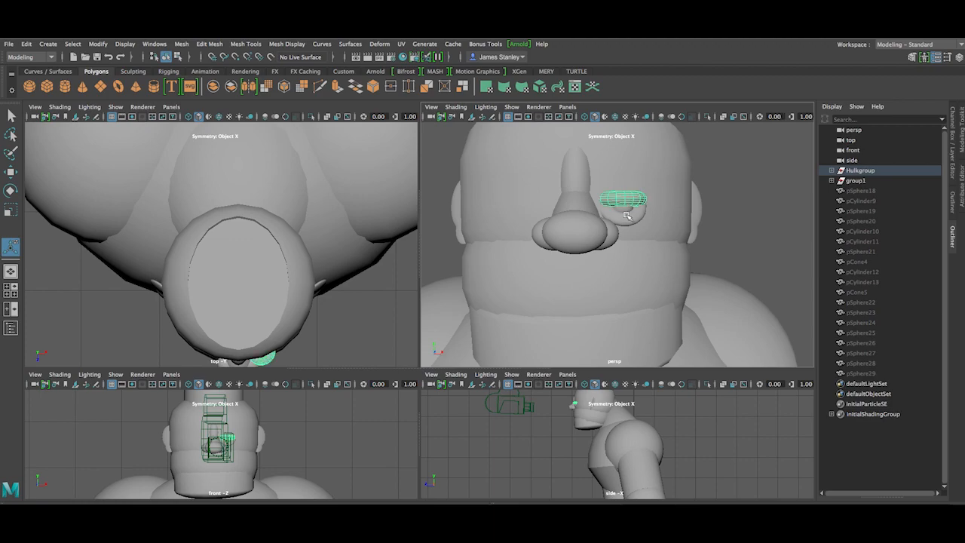
pyautogui.keyDown('shift'); pyautogui.click(627, 212); pyautogui.keyUp('shift')
pyautogui.keyDown('shift'); pyautogui.click(627, 221); pyautogui.keyUp('shift')
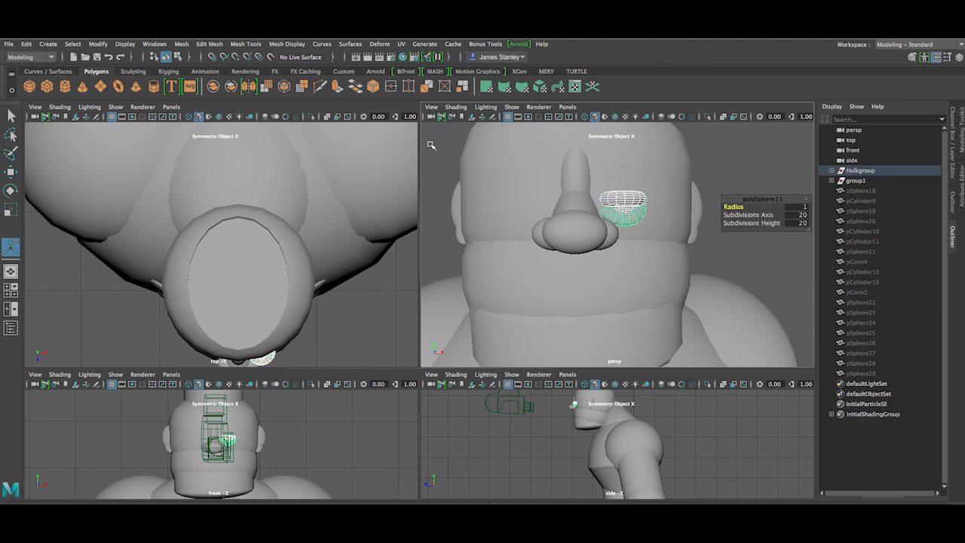
pyautogui.click(249, 87)
pyautogui.click(709, 166)
# Step: Examine the whole mirrored Hulk figure from the front and from several angles
pyautogui.scroll(-5, 704, 181)
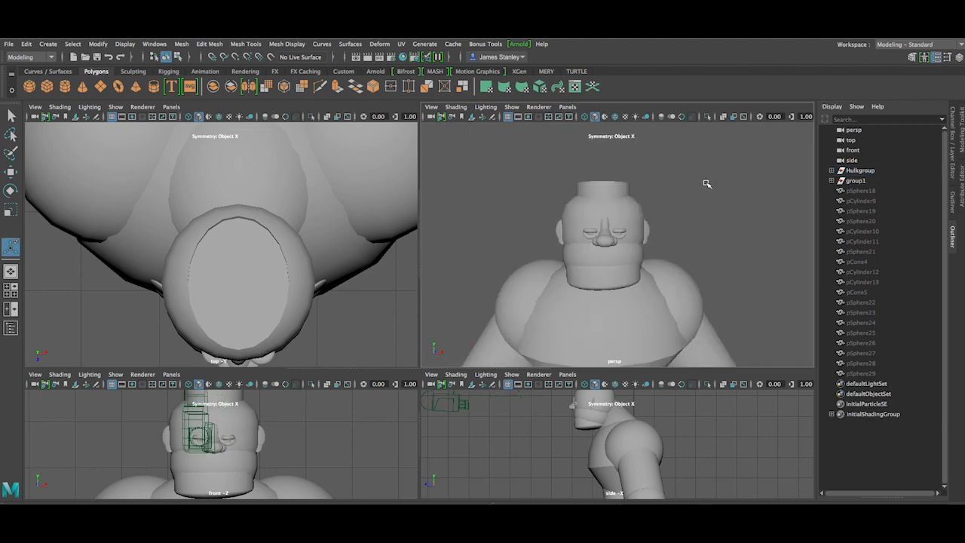
pyautogui.keyDown('alt'); pyautogui.moveTo(703, 188); pyautogui.dragTo(587, 251); pyautogui.keyUp('alt')
pyautogui.scroll(-4, 545, 282)
pyautogui.keyDown('alt'); pyautogui.moveTo(586, 251); pyautogui.dragTo(583, 231, button='middle'); pyautogui.keyUp('alt')
pyautogui.keyDown('alt'); pyautogui.moveTo(583, 231); pyautogui.dragTo(687, 246); pyautogui.keyUp('alt')
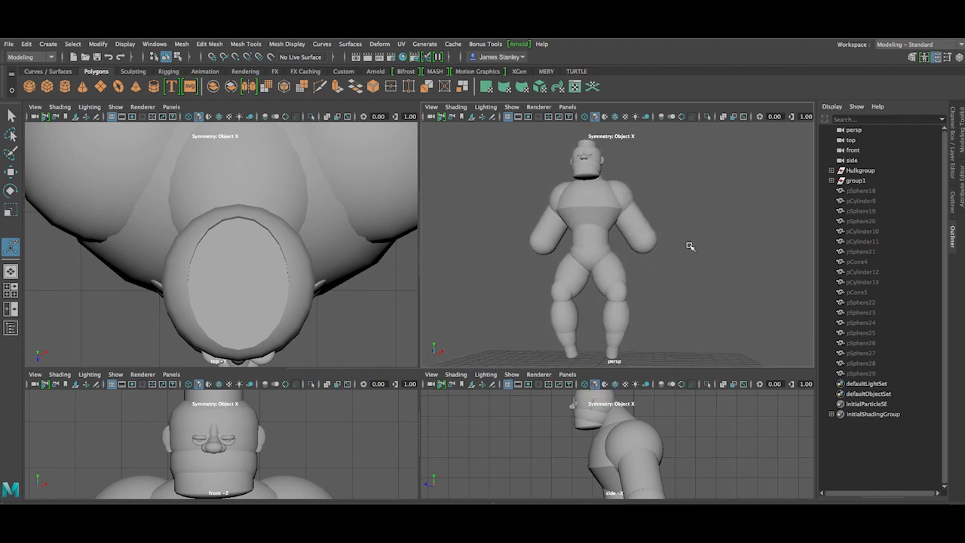
pyautogui.moveTo(673, 273)
pyautogui.keyDown('alt'); pyautogui.mouseDown()
pyautogui.moveTo(544, 261)
pyautogui.moveTo(603, 302)
pyautogui.moveTo(660, 265)
pyautogui.mouseUp(); pyautogui.keyUp('alt')
pyautogui.scroll(-3, 563, 290)
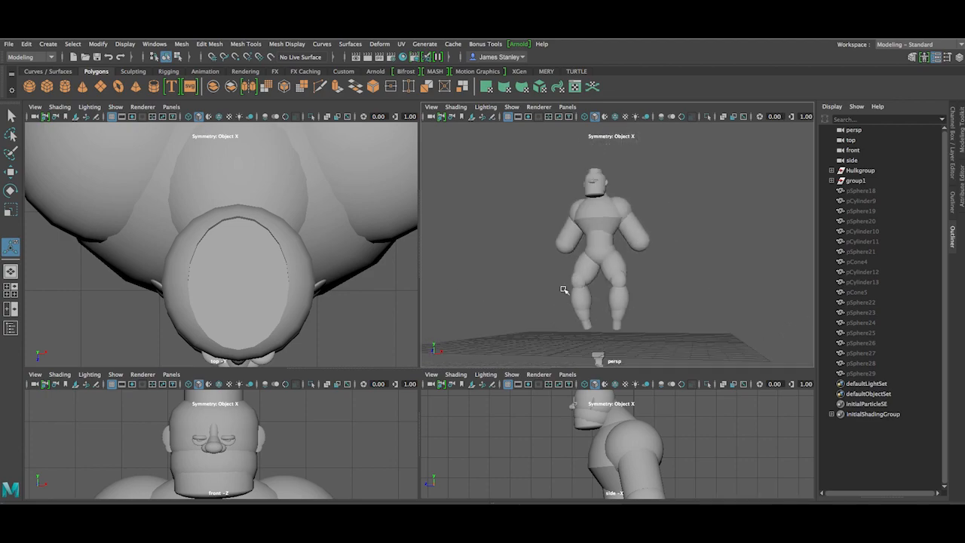
pyautogui.scroll(5, 564, 280)
pyautogui.scroll(-4, 566, 276)
# Step: Inspect the top cube and the inverted pyramid that make up the blocky object beneath the grid
pyautogui.keyDown('alt'); pyautogui.moveTo(582, 301); pyautogui.dragTo(601, 227); pyautogui.keyUp('alt')
pyautogui.scroll(2, 505, 219)
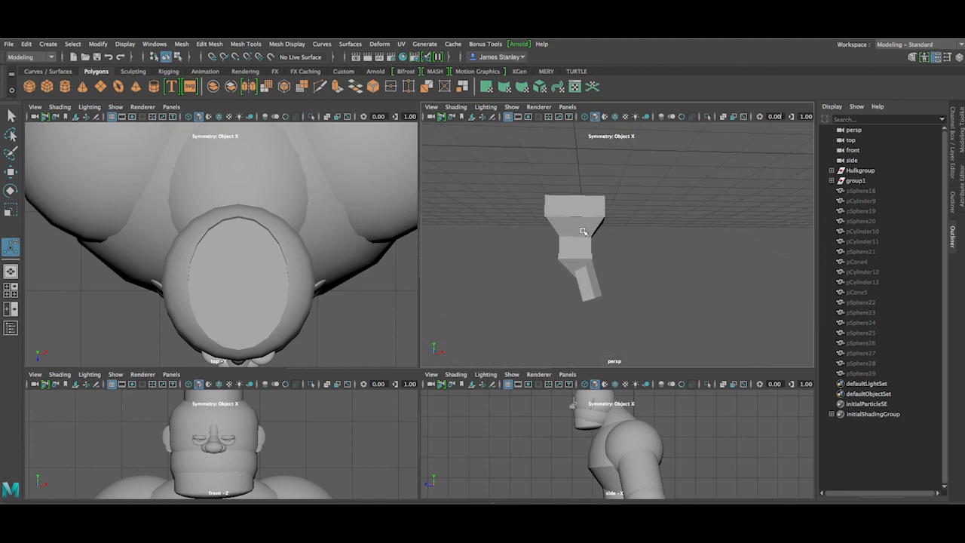
pyautogui.scroll(3, 585, 231)
pyautogui.keyDown('alt'); pyautogui.moveTo(542, 258); pyautogui.dragTo(581, 204); pyautogui.keyUp('alt')
pyautogui.click(565, 202)
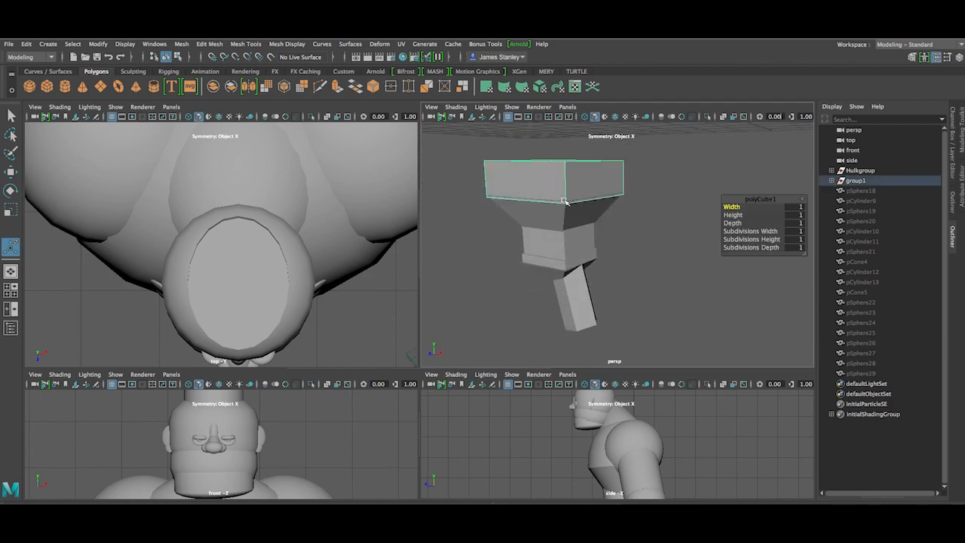
pyautogui.click(559, 212)
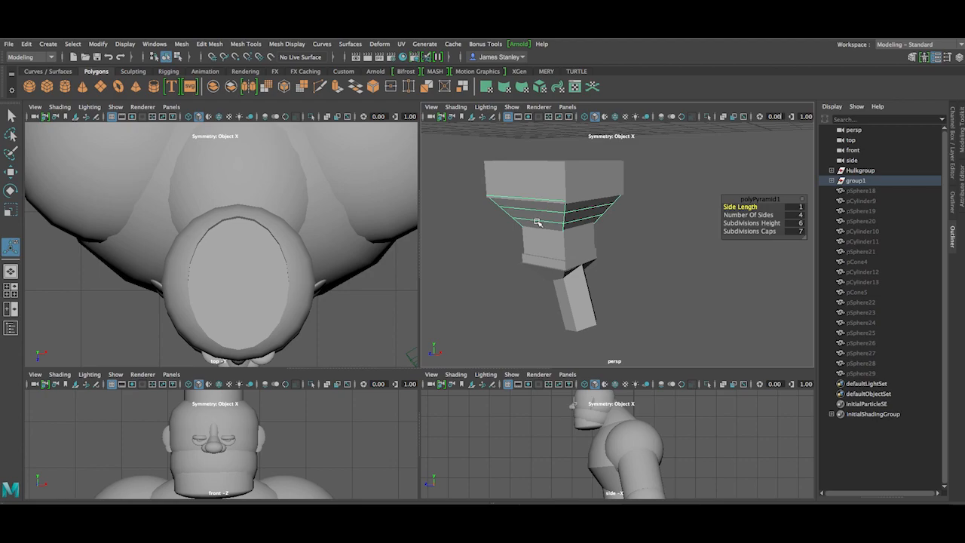
# Step: Examine how the blocky object's stacked cubes and pyramids fit together, from the front and at an angle
pyautogui.press('w')
pyautogui.moveTo(544, 233)
pyautogui.mouseDown()
pyautogui.moveTo(437, 251)
pyautogui.moveTo(557, 226)
pyautogui.mouseUp()
pyautogui.click(633, 239)
pyautogui.keyDown('alt'); pyautogui.moveTo(638, 243); pyautogui.dragTo(595, 293); pyautogui.keyUp('alt')
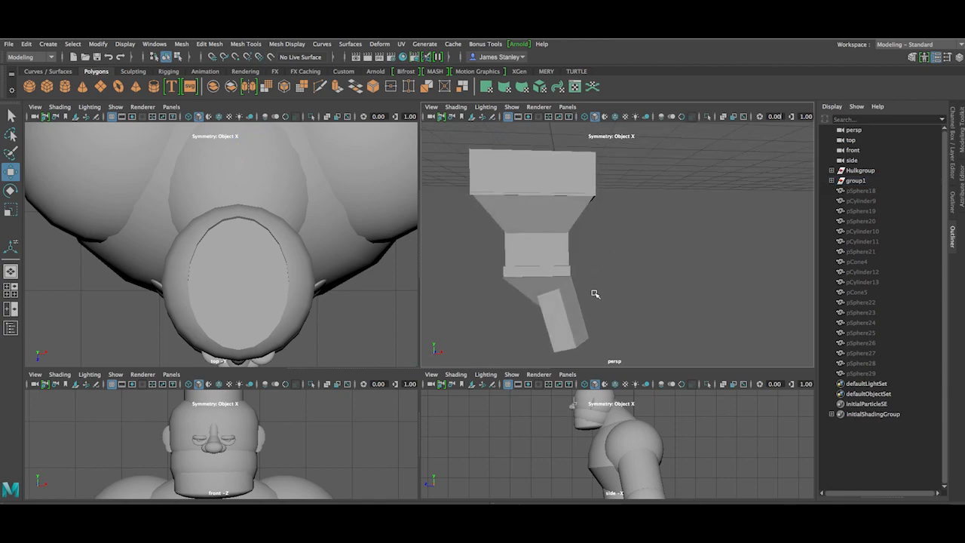
pyautogui.scroll(-3, 561, 254)
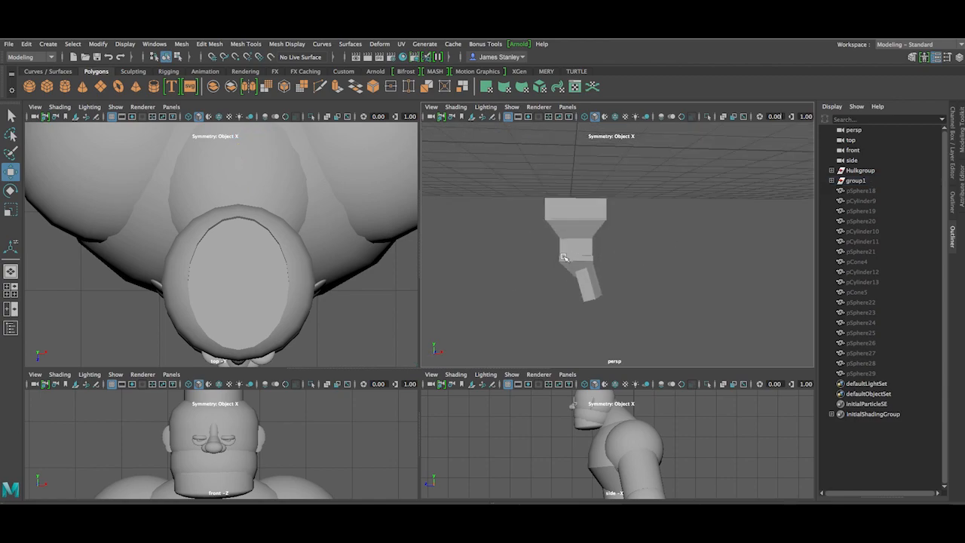
pyautogui.scroll(3, 556, 232)
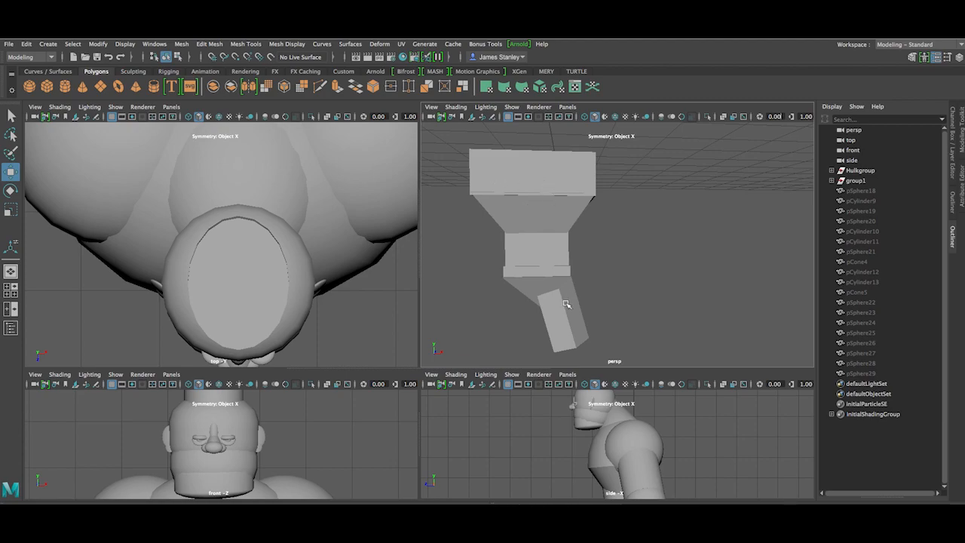
pyautogui.keyDown('alt'); pyautogui.moveTo(618, 284); pyautogui.dragTo(585, 282); pyautogui.keyUp('alt')
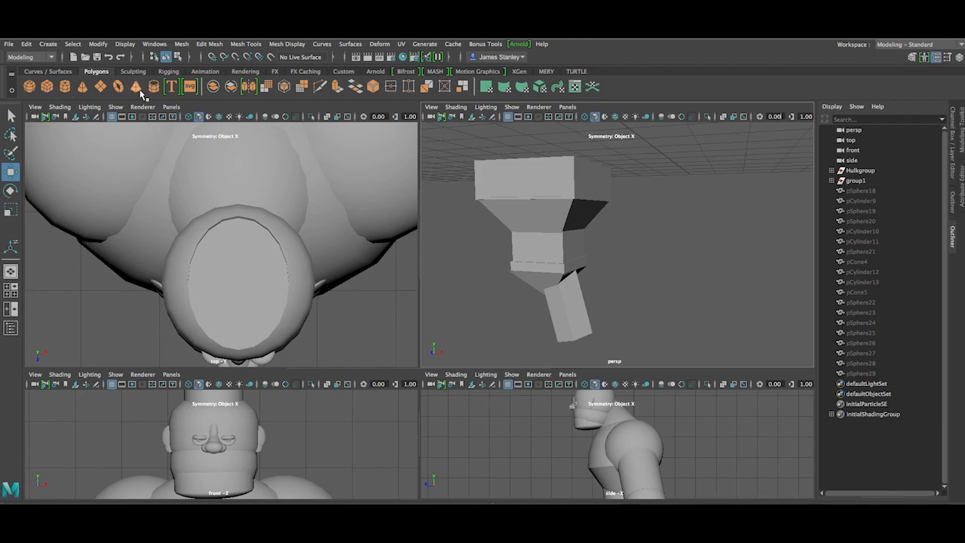
# Step: Create a polygon cylinder at the origin and frame it in the perspective view
pyautogui.click(65, 87)
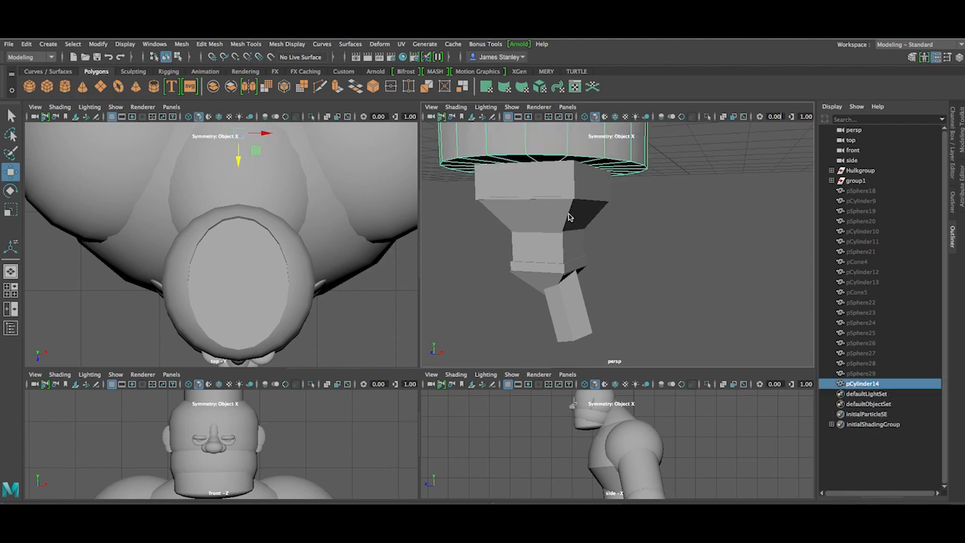
pyautogui.press('space')
pyautogui.press('f')
pyautogui.keyDown('alt'); pyautogui.moveTo(648, 317); pyautogui.dragTo(573, 266); pyautogui.keyUp('alt')
pyautogui.press('space')
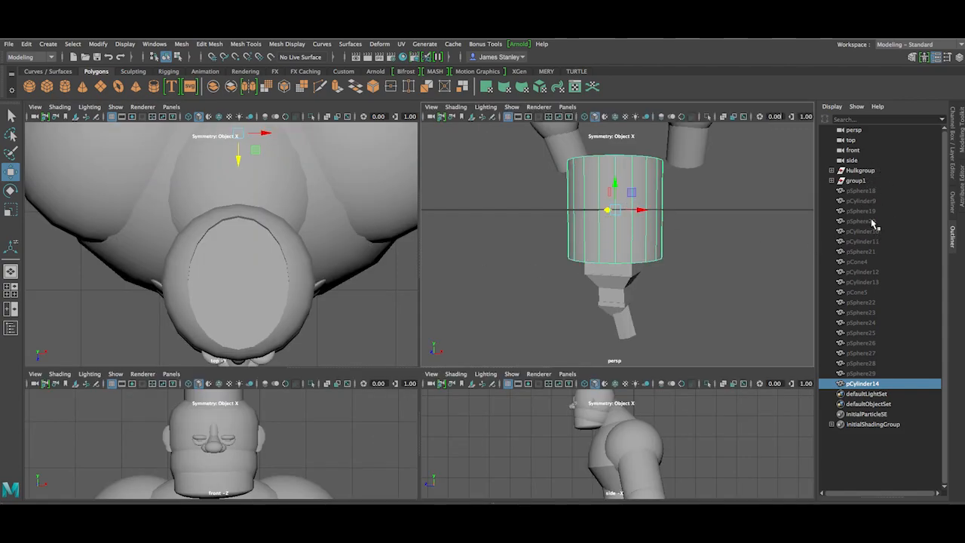
# Step: Open the new cylinder's construction attributes to show its radius, height and subdivision settings
pyautogui.click(953, 118)
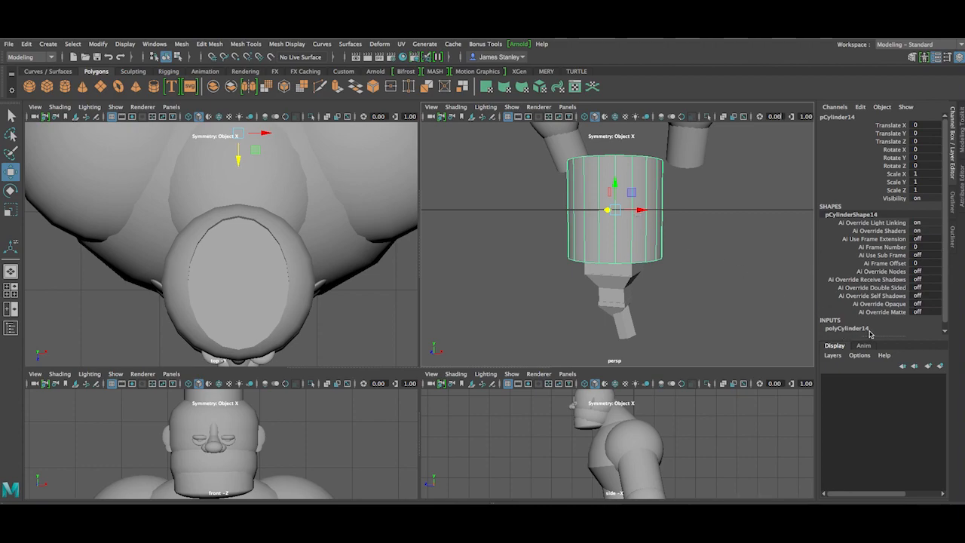
pyautogui.click(845, 328)
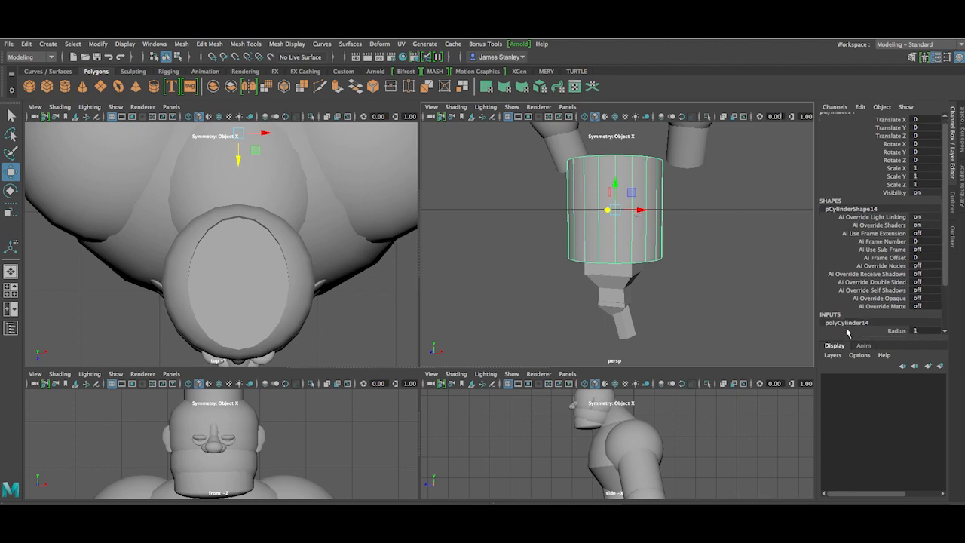
pyautogui.moveTo(948, 283); pyautogui.dragTo(946, 342)
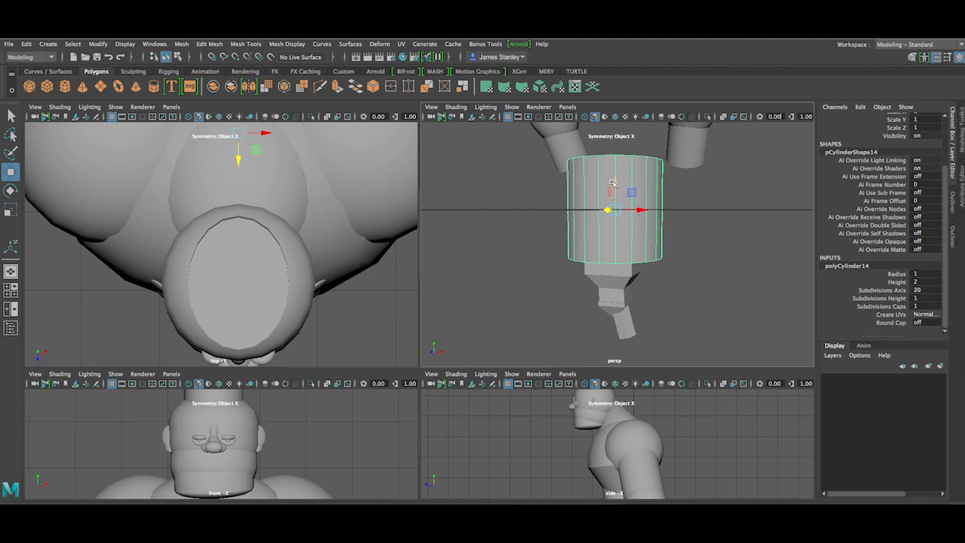
# Step: Try 5 and 6 axis subdivisions on the cylinder to see its end caps as a pentagon and a hexagon
pyautogui.keyDown('alt'); pyautogui.moveTo(683, 215); pyautogui.dragTo(685, 254); pyautogui.keyUp('alt')
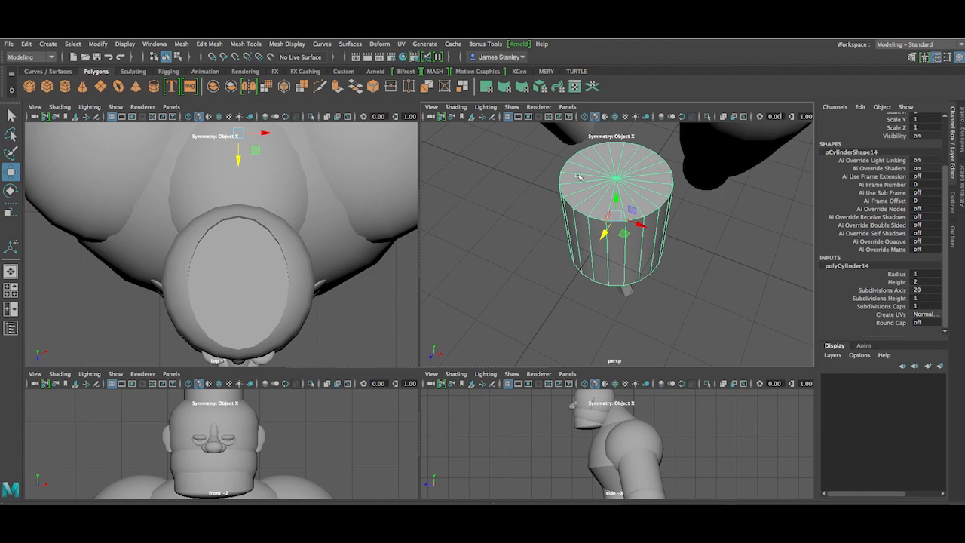
pyautogui.doubleClick(918, 291)
pyautogui.write('5')
pyautogui.press('Return')
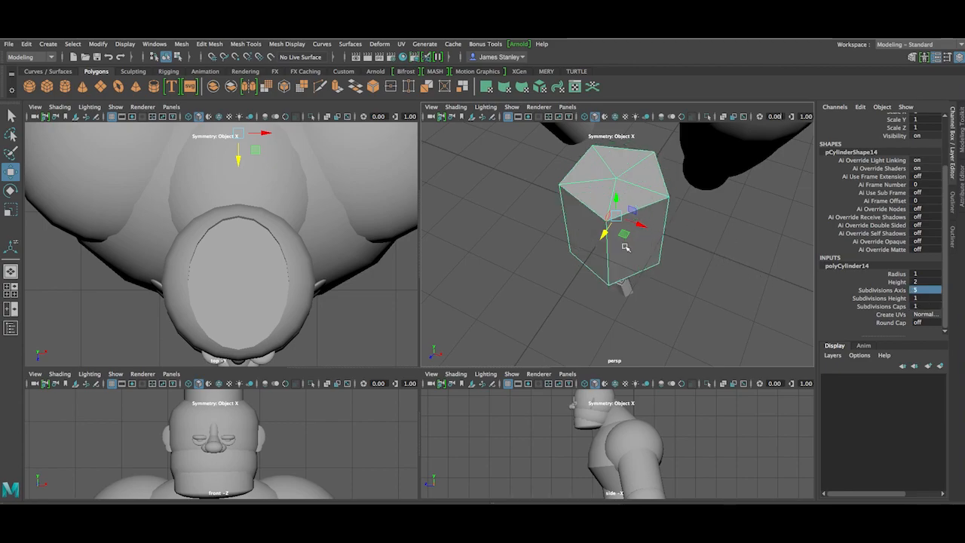
pyautogui.doubleClick(921, 290)
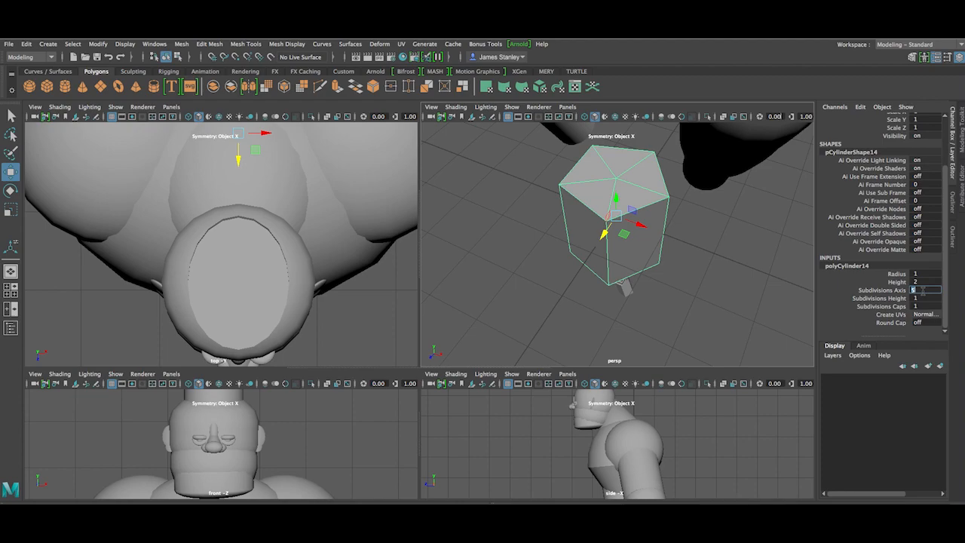
pyautogui.write('6')
pyautogui.press('Return')
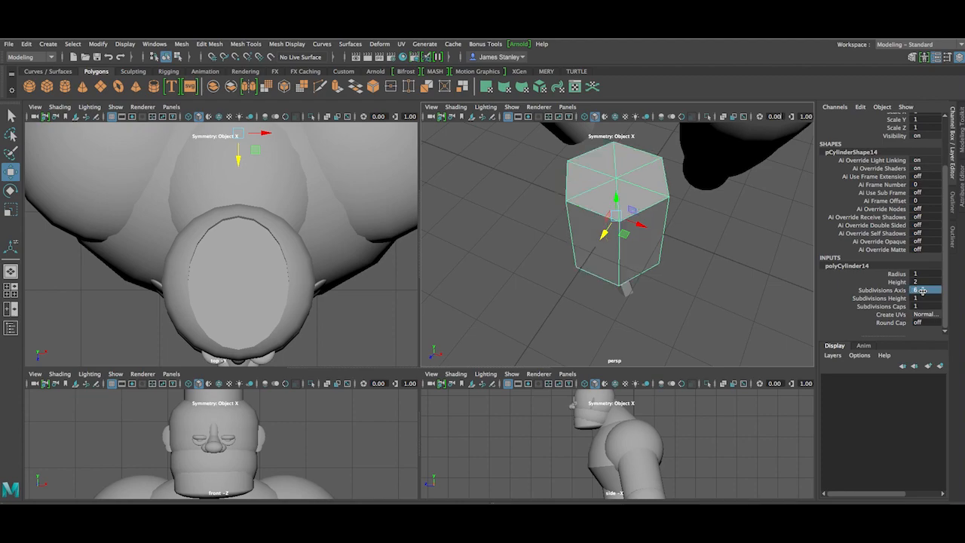
# Step: Set the cylinder's axis subdivisions to 4 to give it a square, box-like cross-section
pyautogui.doubleClick(918, 290)
pyautogui.press('Return')
pyautogui.doubleClick(918, 290)
pyautogui.write('4')
pyautogui.press('Return')
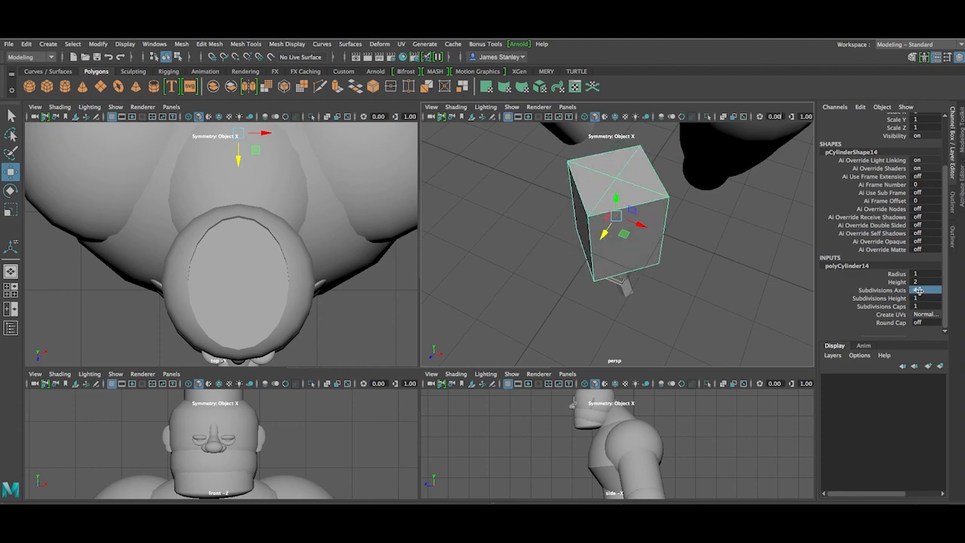
# Step: View the four-sided cylinder from the front and set its axis subdivisions to 3 for a triangular prism
pyautogui.keyDown('alt'); pyautogui.moveTo(727, 294); pyautogui.dragTo(769, 257); pyautogui.keyUp('alt')
pyautogui.keyDown('alt'); pyautogui.moveTo(587, 223); pyautogui.dragTo(627, 260); pyautogui.keyUp('alt')
pyautogui.doubleClick(927, 291)
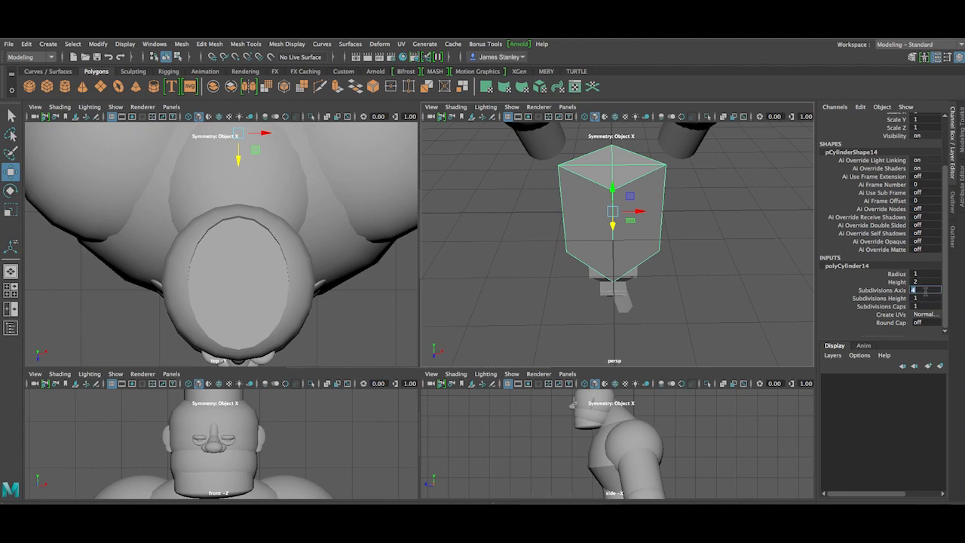
pyautogui.write('3')
pyautogui.press('Return')
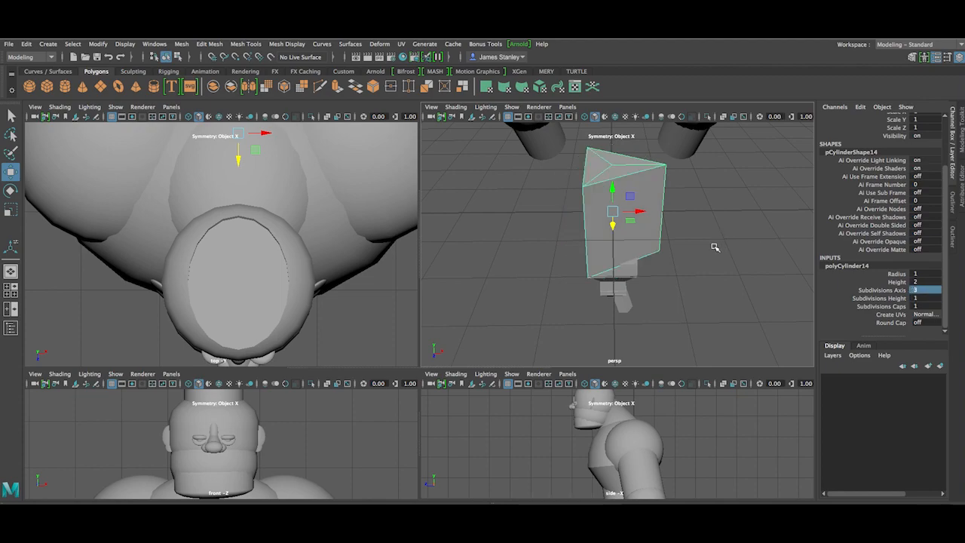
# Step: Undo the latest subdivision changes and delete the demonstration cylinder at the origin
pyautogui.scroll(-3, 709, 240)
pyautogui.keyDown('alt'); pyautogui.moveTo(694, 221); pyautogui.dragTo(657, 184); pyautogui.keyUp('alt')
pyautogui.hotkey('ctrl', 'z')
pyautogui.hotkey('ctrl', 'z')
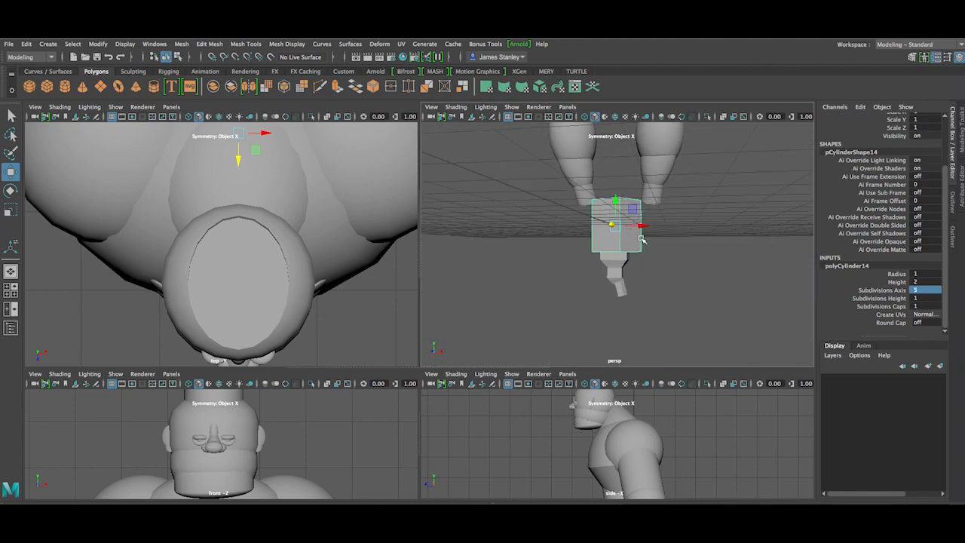
pyautogui.press('Delete')
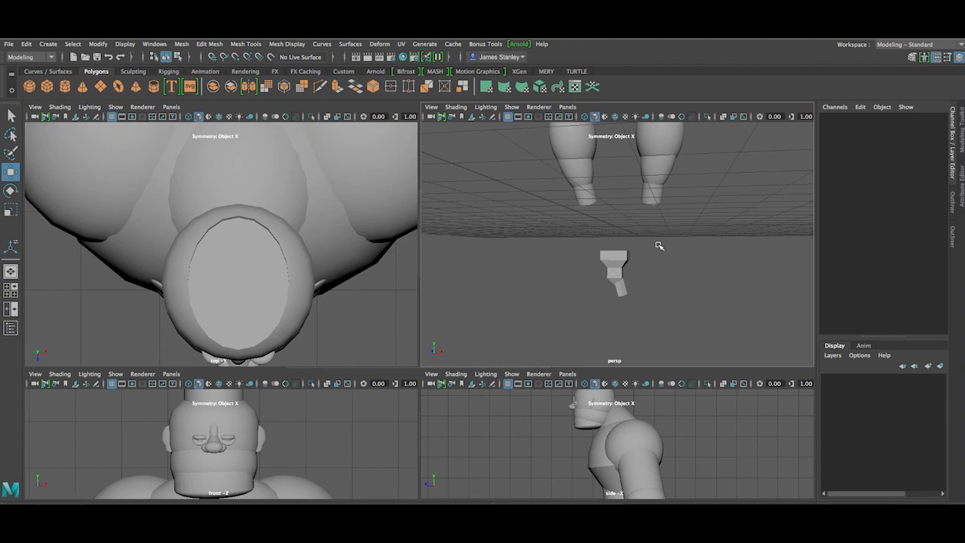
# Step: Examine the Hulk blockout's head, torso and arms in the perspective view, from the front and from the side
pyautogui.scroll(-5, 658, 245)
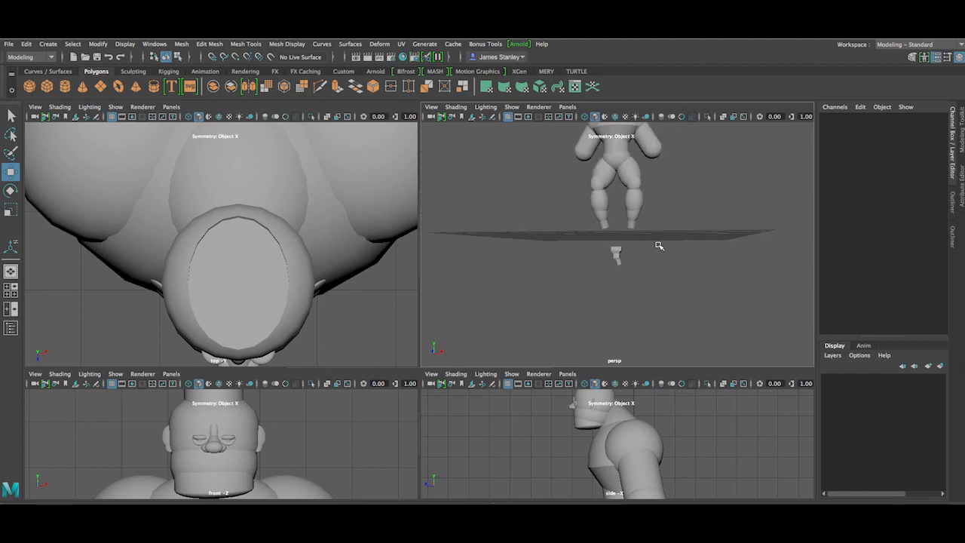
pyautogui.keyDown('alt'); pyautogui.moveTo(658, 159); pyautogui.dragTo(634, 265, button='middle'); pyautogui.keyUp('alt')
pyautogui.scroll(5, 639, 246)
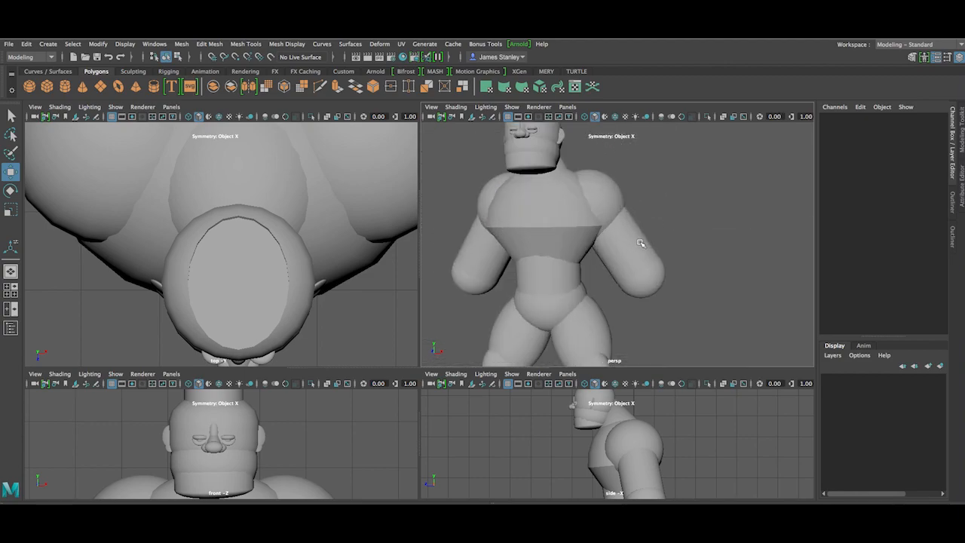
pyautogui.scroll(-5, 662, 240)
pyautogui.keyDown('alt'); pyautogui.moveTo(653, 254); pyautogui.dragTo(642, 285); pyautogui.keyUp('alt')
pyautogui.scroll(5, 655, 305)
pyautogui.keyDown('alt'); pyautogui.moveTo(637, 291); pyautogui.dragTo(657, 226, button='middle'); pyautogui.keyUp('alt')
pyautogui.keyDown('alt'); pyautogui.moveTo(650, 260); pyautogui.dragTo(645, 229); pyautogui.keyUp('alt')
pyautogui.scroll(-5, 682, 256)
pyautogui.scroll(4, 648, 231)
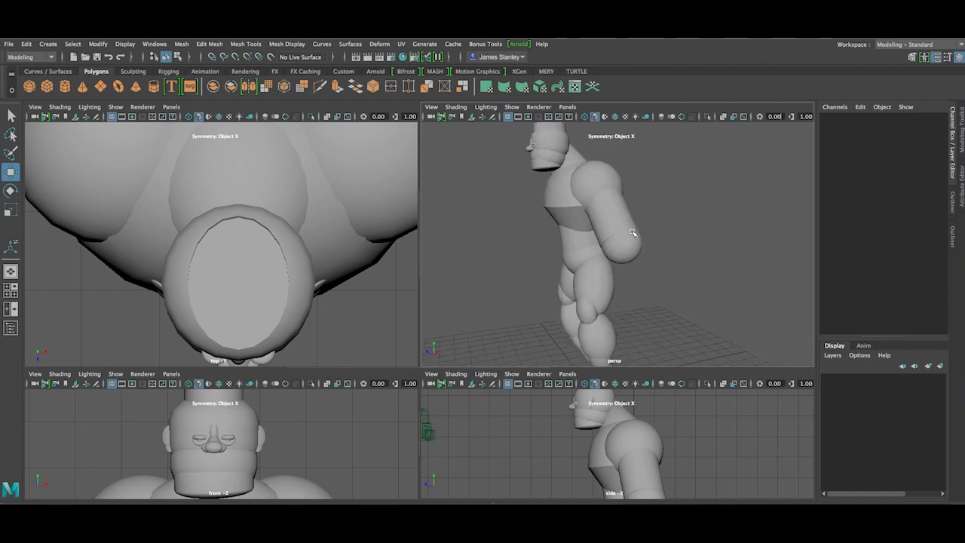
# Step: Review the whole Hulk figure's proportions from the side and from a front angle above the grid
pyautogui.scroll(-3, 632, 233)
pyautogui.keyDown('alt'); pyautogui.moveTo(632, 234); pyautogui.dragTo(675, 276); pyautogui.keyUp('alt')
pyautogui.keyDown('alt'); pyautogui.moveTo(675, 276); pyautogui.dragTo(654, 266, button='middle'); pyautogui.keyUp('alt')
pyautogui.scroll(4, 653, 266)
pyautogui.scroll(-4, 654, 266)
pyautogui.moveTo(653, 228)
pyautogui.keyDown('alt'); pyautogui.mouseDown()
pyautogui.moveTo(548, 220)
pyautogui.moveTo(523, 231)
pyautogui.moveTo(640, 222)
pyautogui.moveTo(635, 209)
pyautogui.moveTo(736, 216)
pyautogui.moveTo(620, 220)
pyautogui.moveTo(687, 211)
pyautogui.moveTo(627, 209)
pyautogui.moveTo(658, 217)
pyautogui.mouseUp(); pyautogui.keyUp('alt')
pyautogui.scroll(3, 658, 217)
pyautogui.scroll(-4, 658, 217)
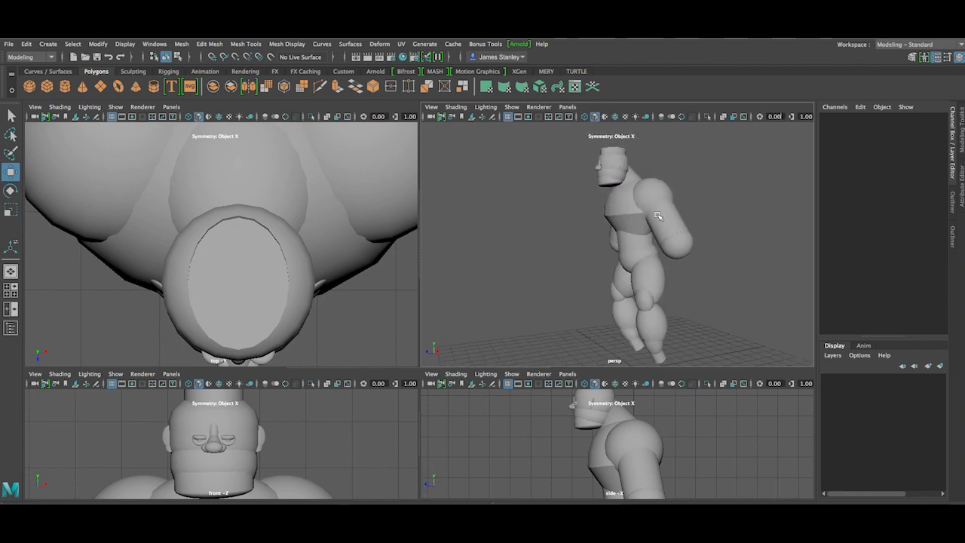
pyautogui.keyDown('alt'); pyautogui.moveTo(641, 211); pyautogui.dragTo(585, 196, button='middle'); pyautogui.keyUp('alt')
pyautogui.keyDown('alt'); pyautogui.moveTo(585, 196); pyautogui.dragTo(601, 217); pyautogui.keyUp('alt')
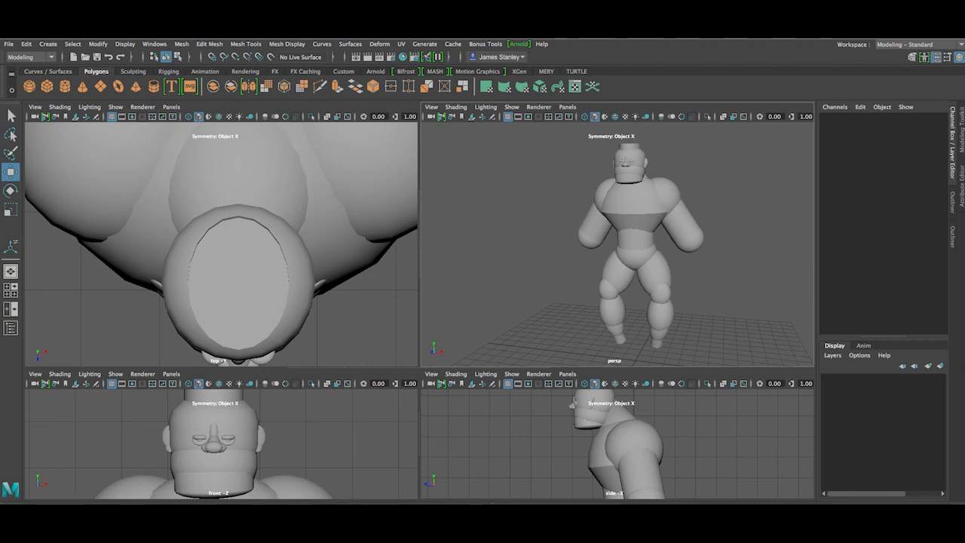